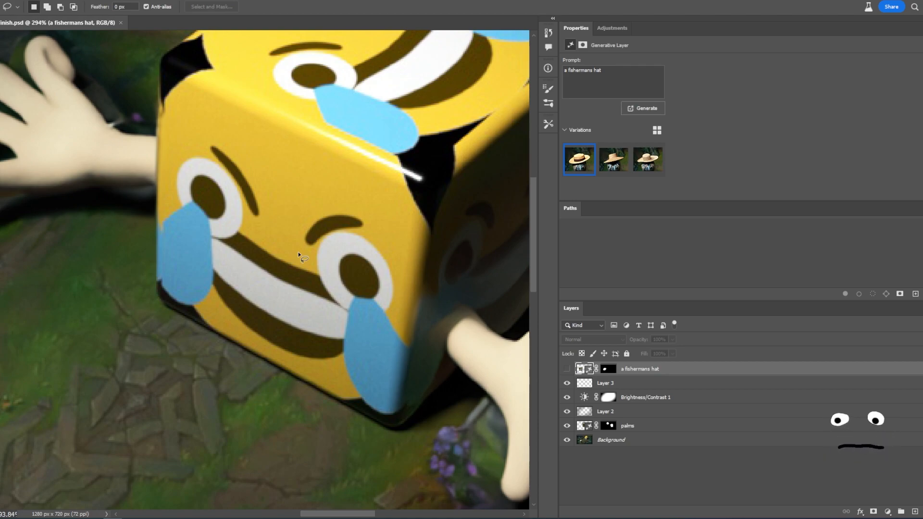
{"action": "key", "text": "z"}
{"action": "right_click", "coordinate": [311, 335]}
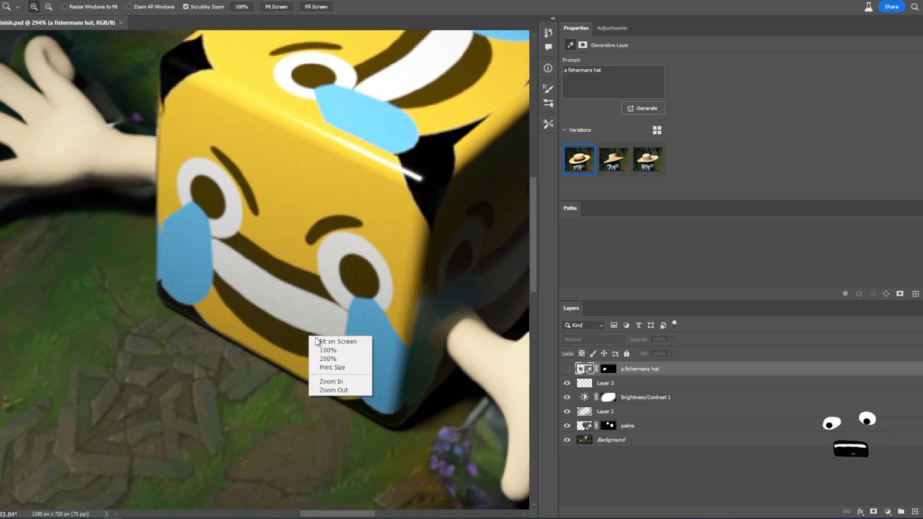
{"action": "left_click", "coordinate": [336, 365]}
{"action": "mouse_move", "coordinate": [328, 260]}
{"action": "left_mouse_down"}
{"action": "mouse_move", "coordinate": [355, 245]}
{"action": "mouse_move", "coordinate": [327, 248]}
{"action": "mouse_move", "coordinate": [296, 271]}
{"action": "left_mouse_up"}
{"action": "key", "text": "l"}
{"action": "key", "text": "z"}
{"action": "key", "text": "l"}
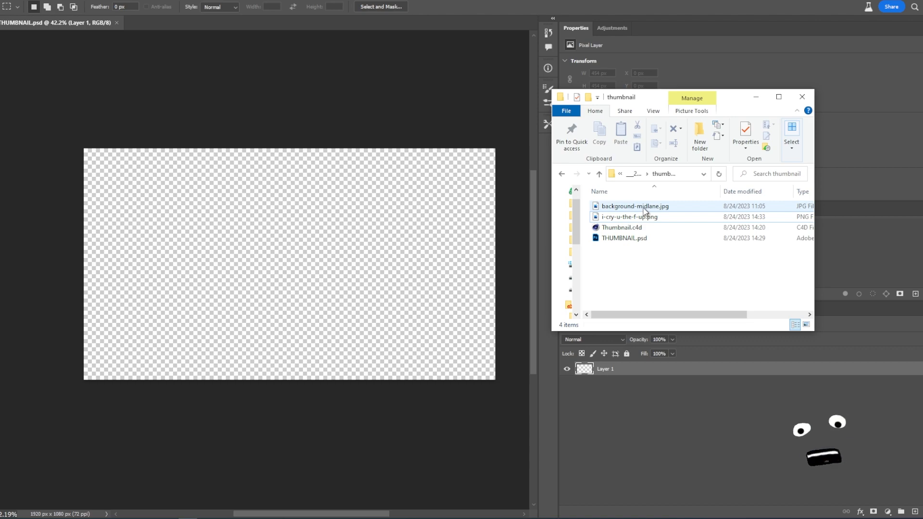
- Place background-midlane.jpg from the thumbnail folder into the empty canvas
{"action": "left_click_drag", "start_coordinate": [655, 210], "coordinate": [438, 364]}
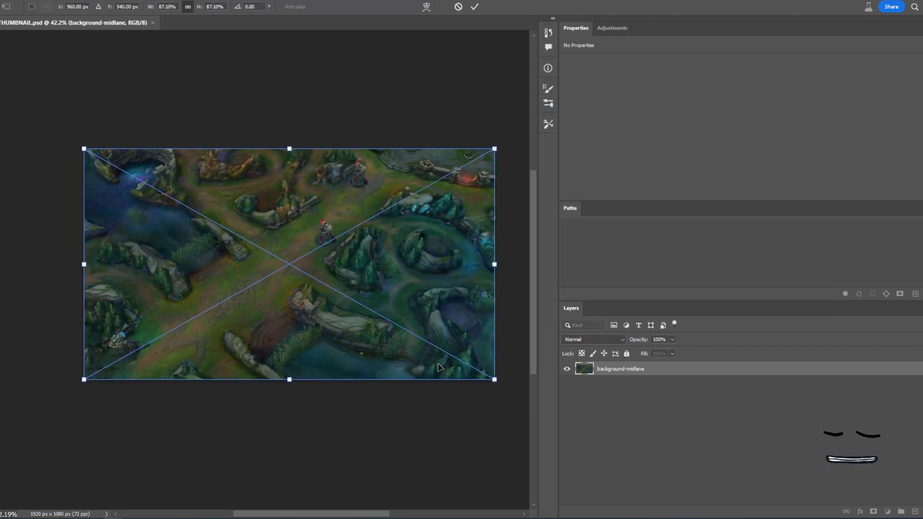
{"action": "key", "text": "Return"}
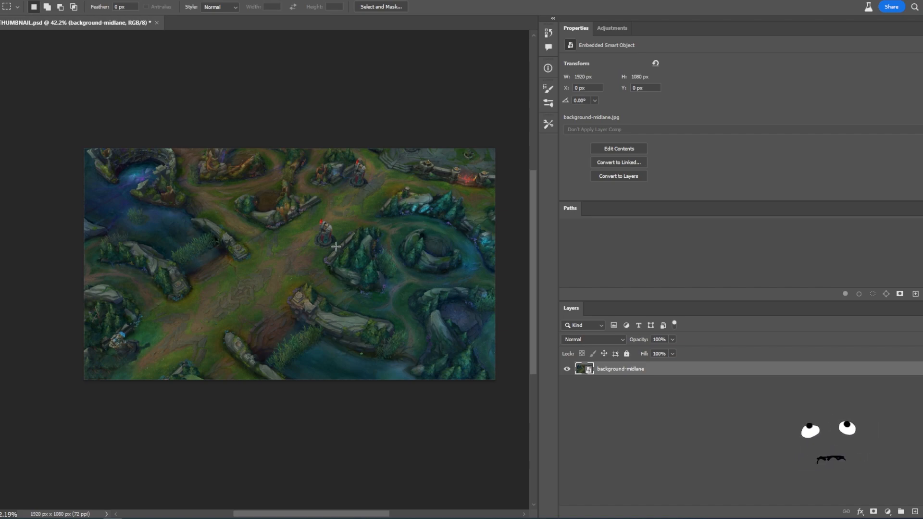
- Check the canvas size at 1920 x 1080 pixels and save the document
{"action": "key", "text": "ctrl+alt+c"}
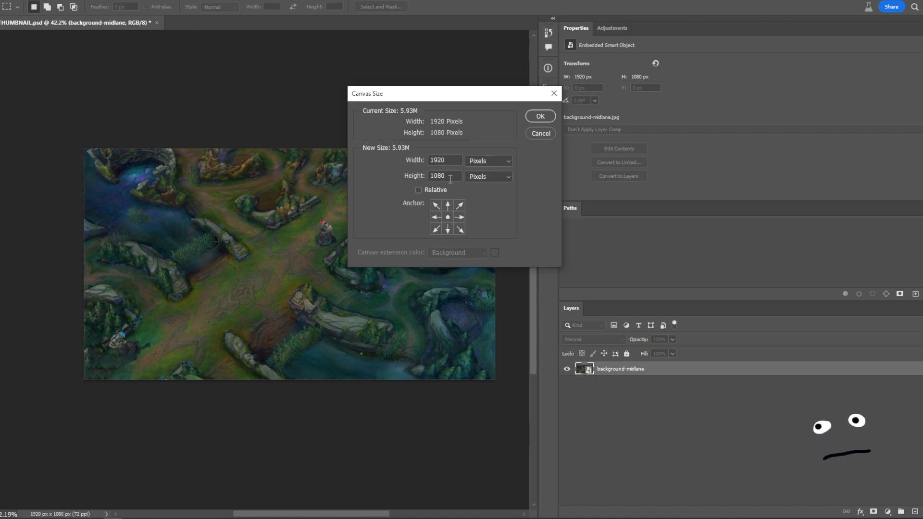
{"action": "left_click", "coordinate": [545, 133]}
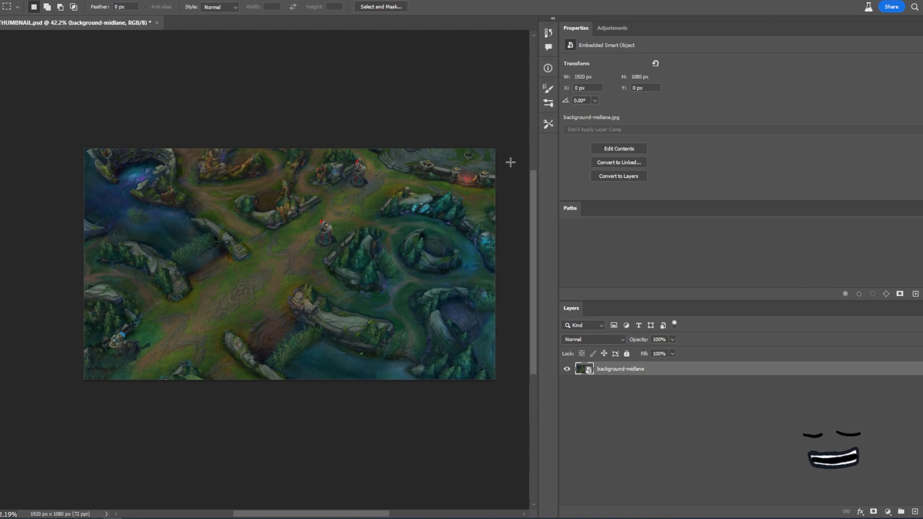
{"action": "key", "text": "ctrl+s"}
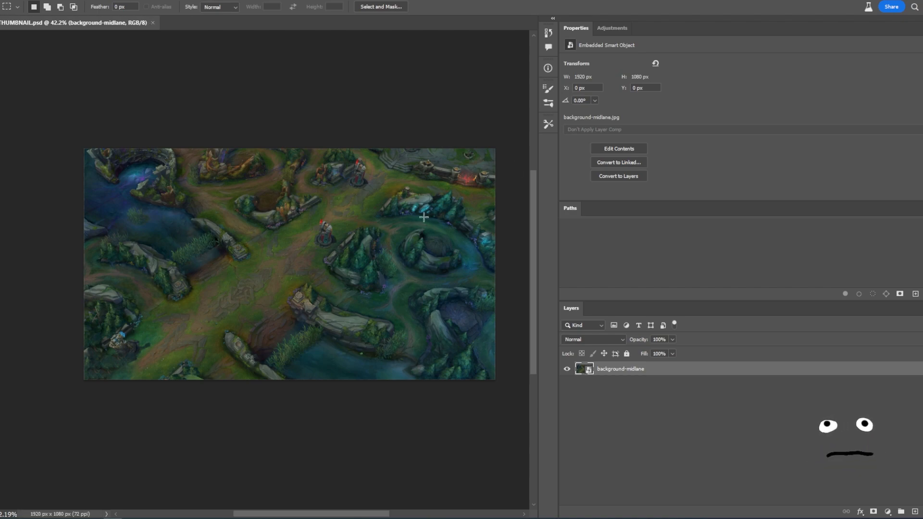
{"action": "key", "text": "z"}
{"action": "mouse_move", "coordinate": [342, 270]}
{"action": "left_mouse_down"}
{"action": "mouse_move", "coordinate": [317, 279]}
{"action": "mouse_move", "coordinate": [333, 274]}
{"action": "left_mouse_up"}
{"action": "key", "text": "m"}
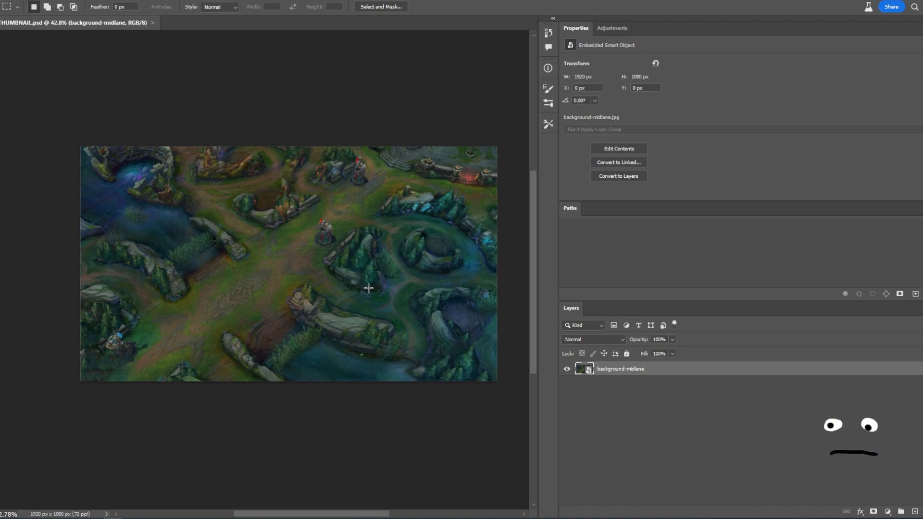
{"action": "key", "text": "z"}
{"action": "left_click_drag", "start_coordinate": [332, 299], "coordinate": [352, 288]}
{"action": "key", "text": "m"}
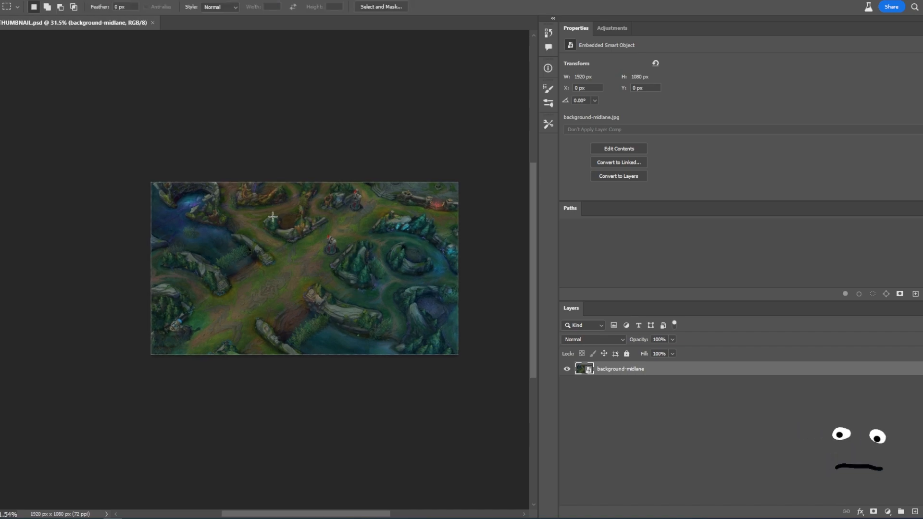
{"action": "key", "text": "z"}
{"action": "left_click_drag", "start_coordinate": [335, 268], "coordinate": [347, 269]}
{"action": "key", "text": "m"}
{"action": "left_click_drag", "start_coordinate": [441, 254], "coordinate": [402, 259]}
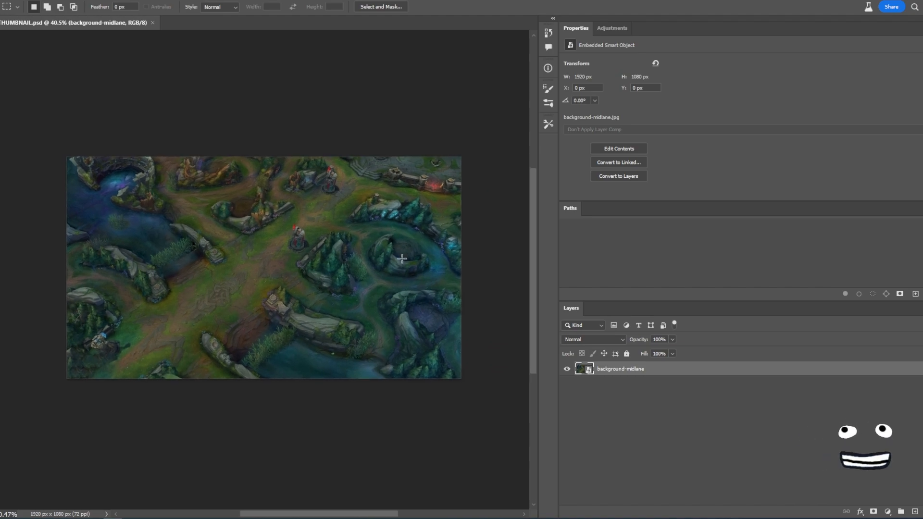
{"action": "key", "text": "z"}
{"action": "left_click_drag", "start_coordinate": [276, 278], "coordinate": [298, 278]}
{"action": "key", "text": "m"}
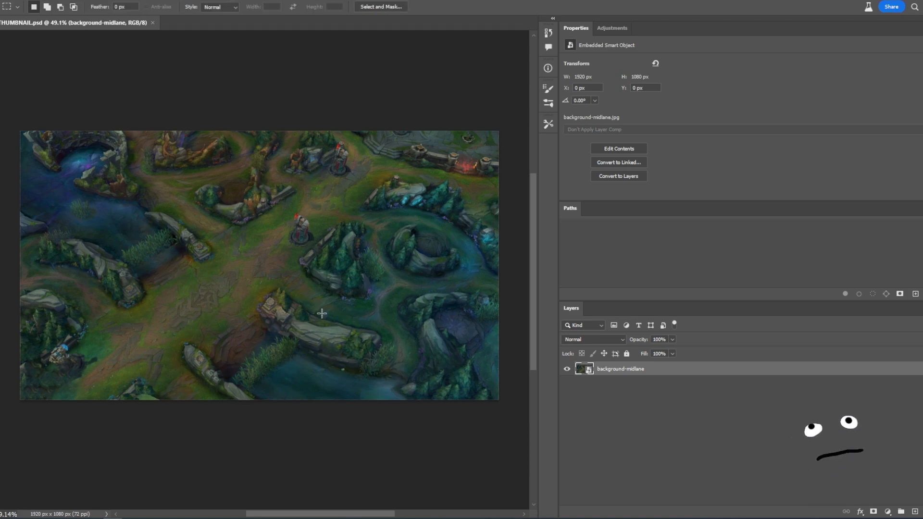
{"action": "key", "text": "z"}
{"action": "left_click_drag", "start_coordinate": [320, 274], "coordinate": [293, 280]}
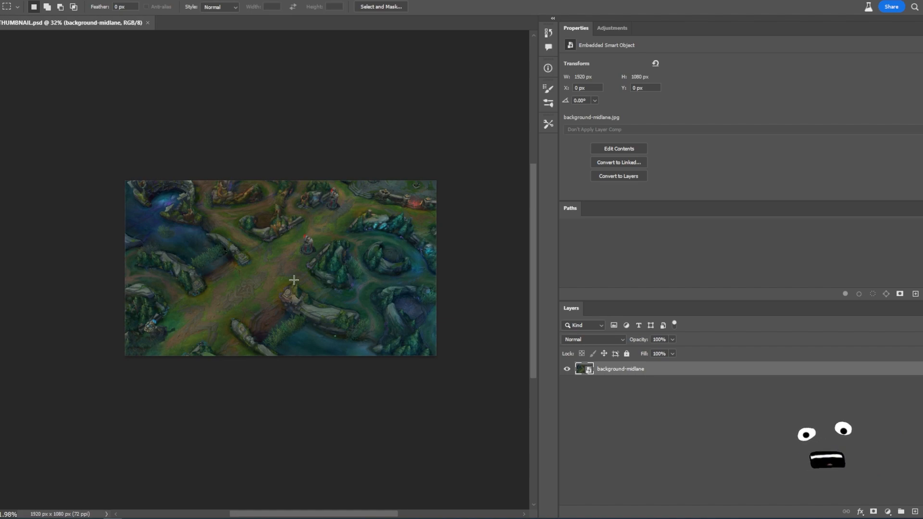
{"action": "key", "text": "v"}
{"action": "left_click_drag", "start_coordinate": [381, 284], "coordinate": [355, 286]}
{"action": "key", "text": "z"}
{"action": "key", "text": "v"}
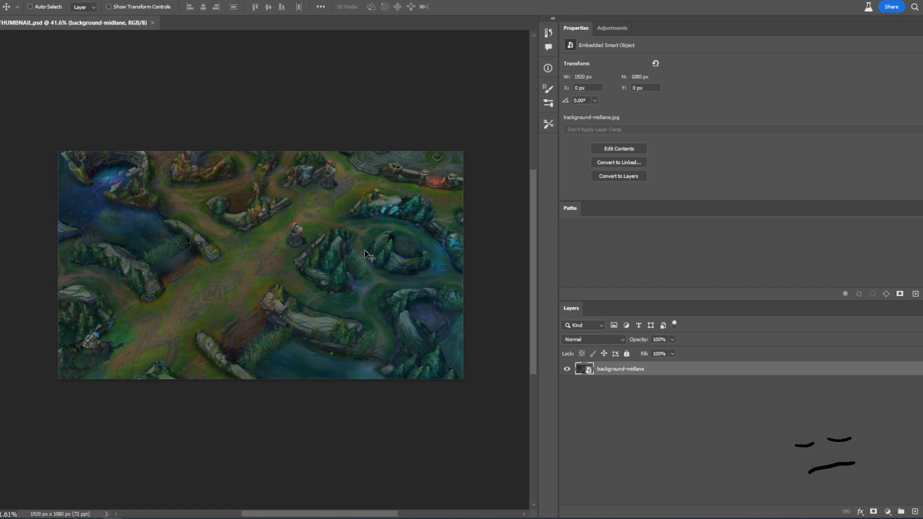
{"action": "mouse_move", "coordinate": [342, 267]}
{"action": "left_mouse_down", "text": "ctrl"}
{"action": "mouse_move", "coordinate": [315, 278]}
{"action": "mouse_move", "coordinate": [326, 274]}
{"action": "left_mouse_up", "text": "ctrl"}
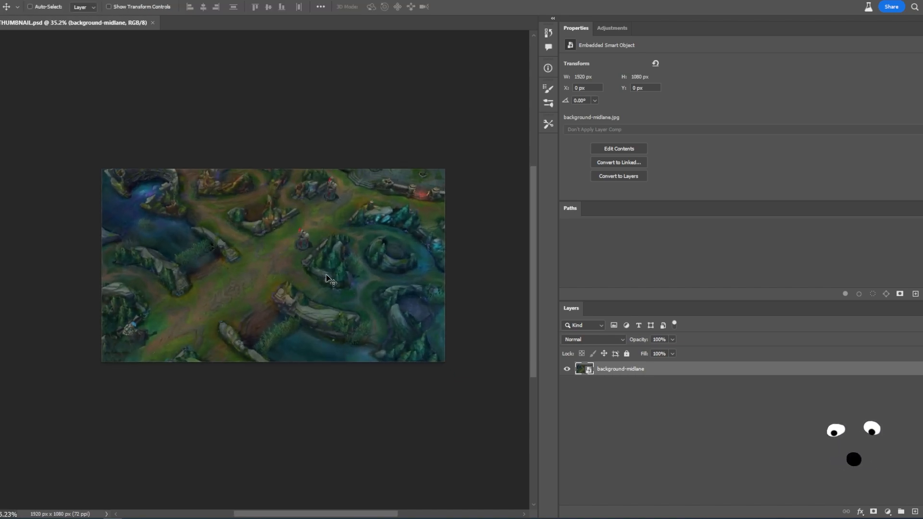
{"action": "mouse_move", "coordinate": [264, 278]}
{"action": "left_mouse_down", "text": "ctrl"}
{"action": "mouse_move", "coordinate": [283, 282]}
{"action": "mouse_move", "coordinate": [267, 290]}
{"action": "left_mouse_up", "text": "ctrl"}
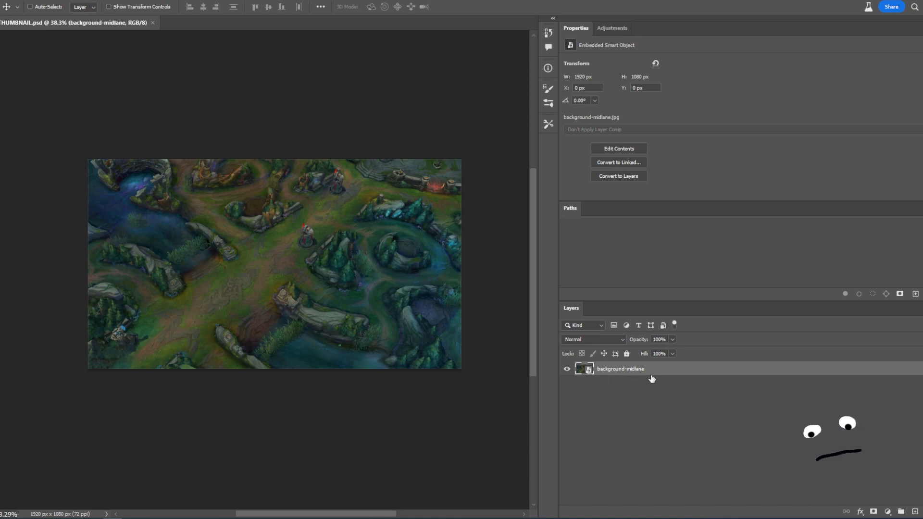
{"action": "left_click_drag", "start_coordinate": [281, 270], "coordinate": [291, 265], "text": "ctrl"}
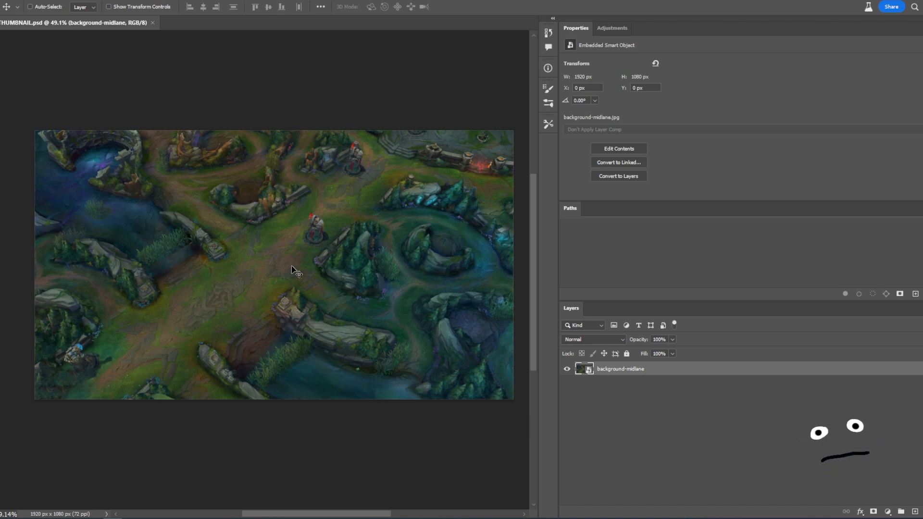
{"action": "left_click_drag", "start_coordinate": [324, 289], "coordinate": [297, 307], "text": "ctrl"}
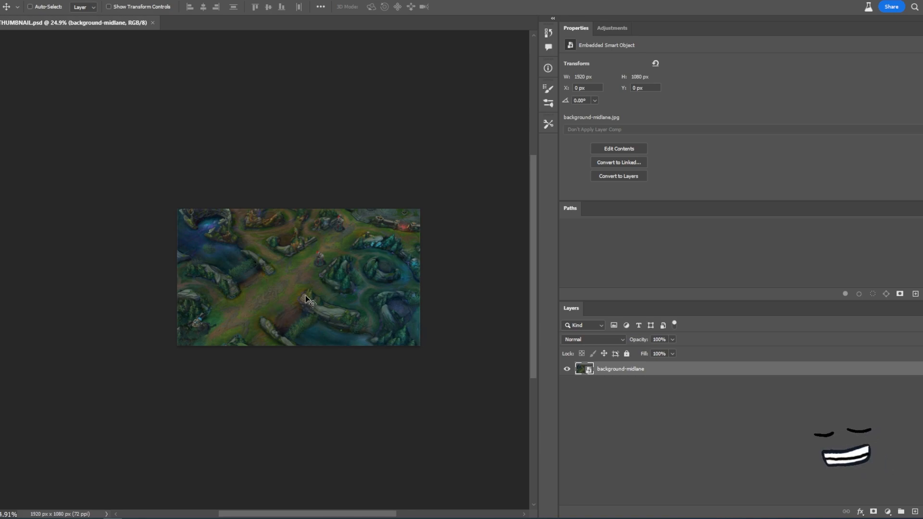
- Scale the background image up to about 2611 x 1469 px with Free Transform
{"action": "key", "text": "ctrl+t"}
{"action": "left_click_drag", "start_coordinate": [422, 202], "coordinate": [504, 163]}
{"action": "key", "text": "Return"}
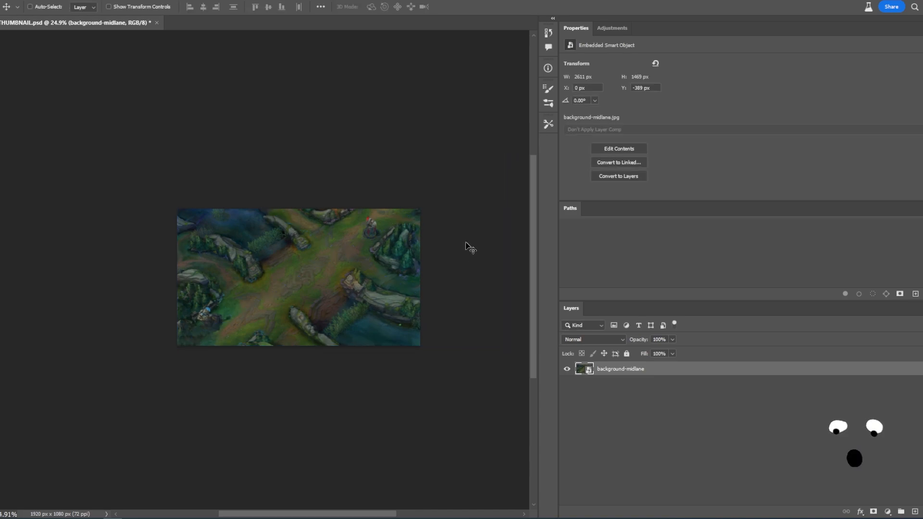
- Nudge the background image horizontally to about X -21 px
{"action": "scroll", "coordinate": [315, 280], "scroll_direction": "up", "scroll_amount": 3, "text": "alt"}
{"action": "mouse_move", "coordinate": [447, 268]}
{"action": "left_mouse_down"}
{"action": "mouse_move", "coordinate": [422, 262]}
{"action": "mouse_move", "coordinate": [429, 265]}
{"action": "left_mouse_up"}
{"action": "key", "text": "shift+Right"}
{"action": "key", "text": "shift+Right"}
{"action": "key", "text": "shift+Right"}
{"action": "key", "text": "shift+Left"}
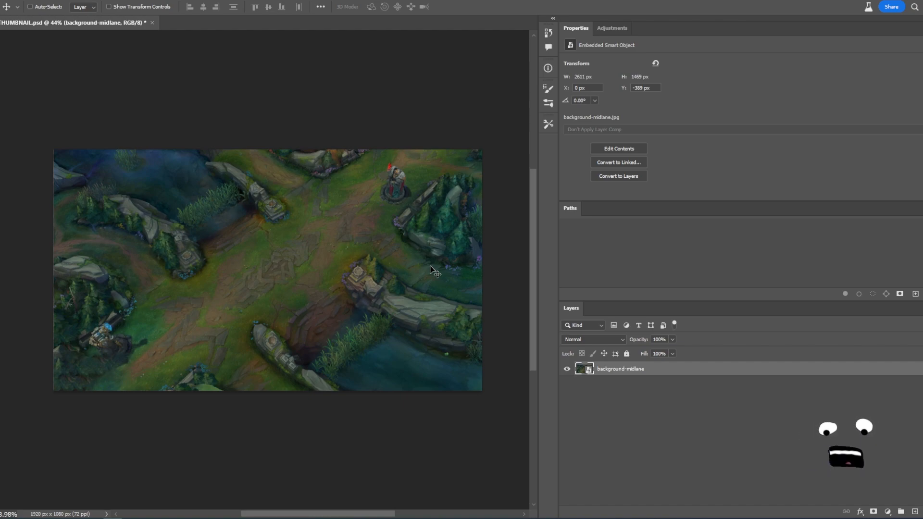
{"action": "mouse_move", "coordinate": [435, 298]}
{"action": "left_mouse_down"}
{"action": "mouse_move", "coordinate": [428, 289]}
{"action": "mouse_move", "coordinate": [426, 299]}
{"action": "left_mouse_up"}
{"action": "key", "text": "z"}
{"action": "mouse_move", "coordinate": [317, 295]}
{"action": "left_mouse_down"}
{"action": "mouse_move", "coordinate": [287, 298]}
{"action": "mouse_move", "coordinate": [302, 299]}
{"action": "left_mouse_up"}
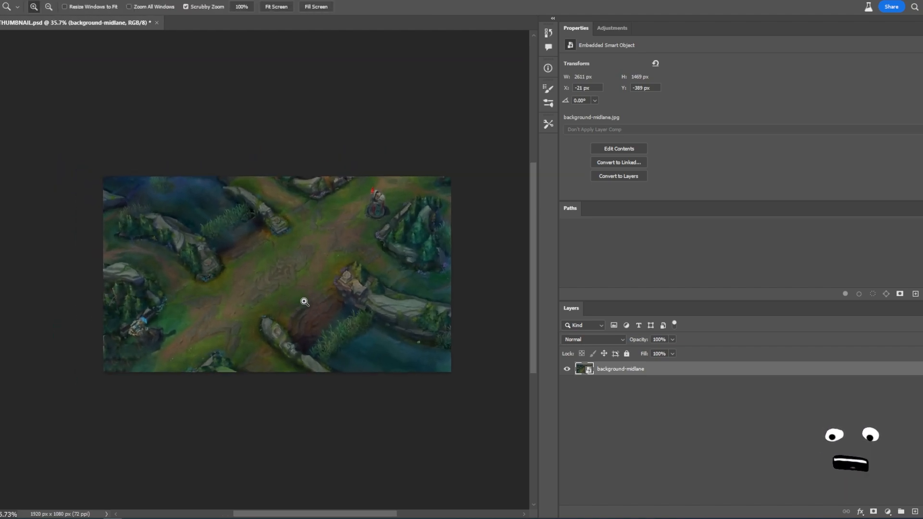
{"action": "key", "text": "v"}
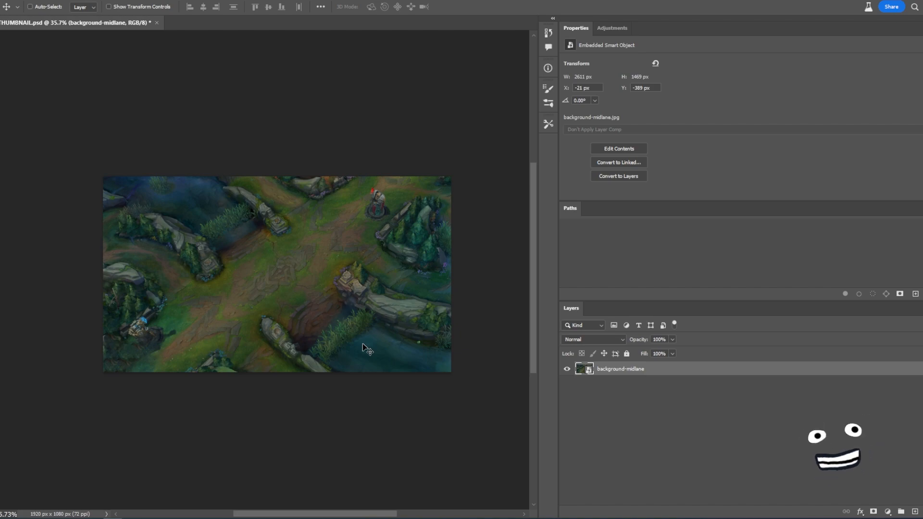
{"action": "left_click_drag", "start_coordinate": [328, 291], "coordinate": [328, 281]}
{"action": "key", "text": "ctrl+z"}
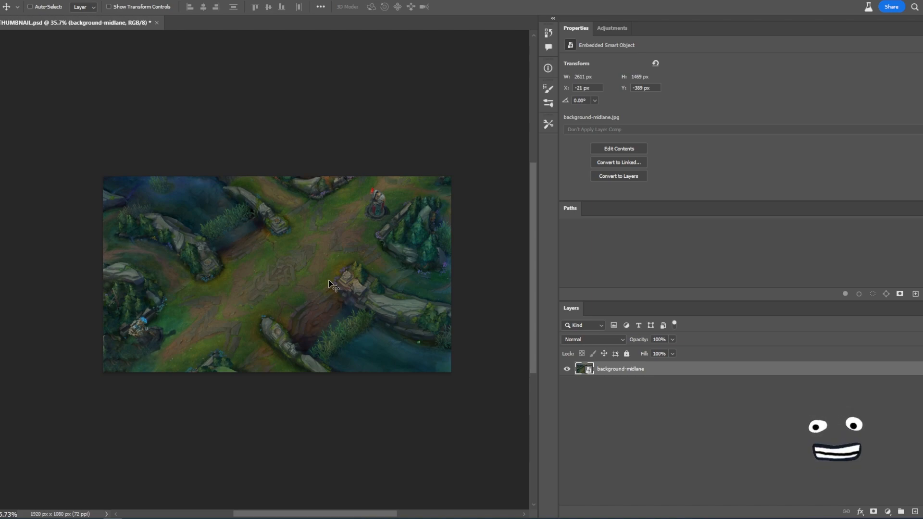
- Nudge the background image to about X -31 px and Y -388 px
{"action": "scroll", "coordinate": [319, 270], "scroll_direction": "up", "scroll_amount": 2, "text": "alt"}
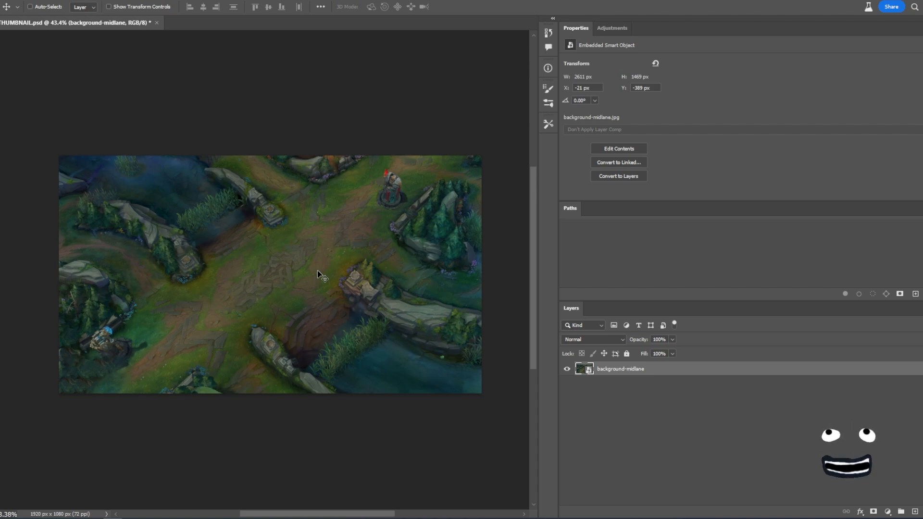
{"action": "left_click_drag", "start_coordinate": [400, 274], "coordinate": [400, 284]}
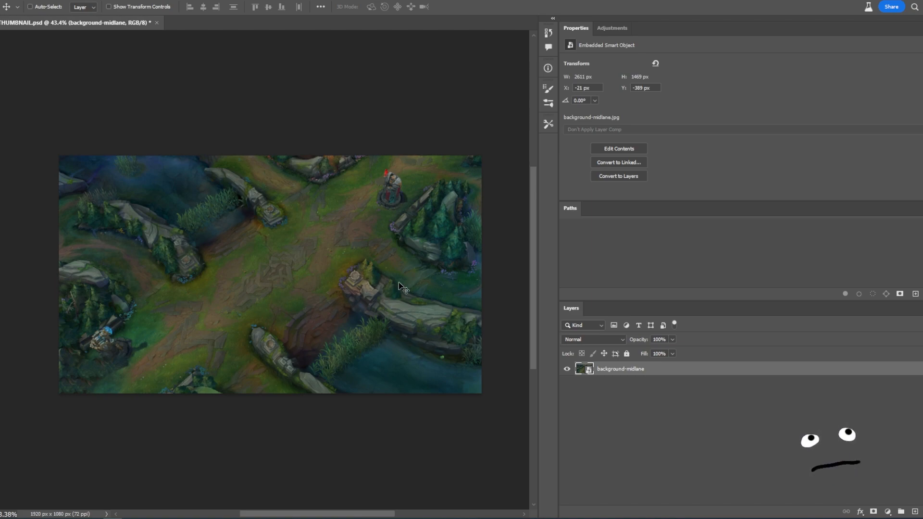
{"action": "key", "text": "Left"}
{"action": "key", "text": "Left"}
{"action": "key", "text": "Left"}
{"action": "key", "text": "Left"}
{"action": "key", "text": "Left"}
{"action": "key", "text": "Left"}
{"action": "key", "text": "Left"}
{"action": "key", "text": "Left"}
{"action": "key", "text": "Left"}
{"action": "key", "text": "Left"}
{"action": "key", "text": "Left"}
{"action": "key", "text": "Left"}
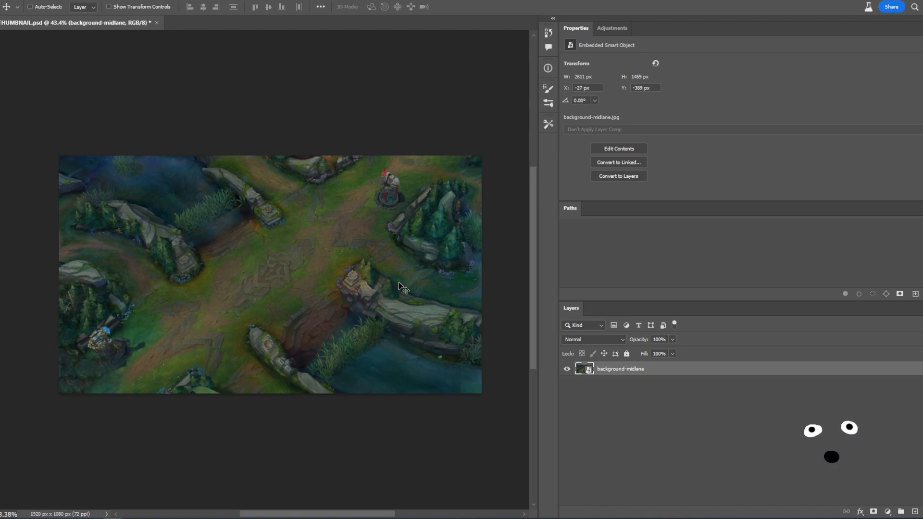
{"action": "key", "text": "Right"}
{"action": "key", "text": "Right"}
{"action": "key", "text": "Down"}
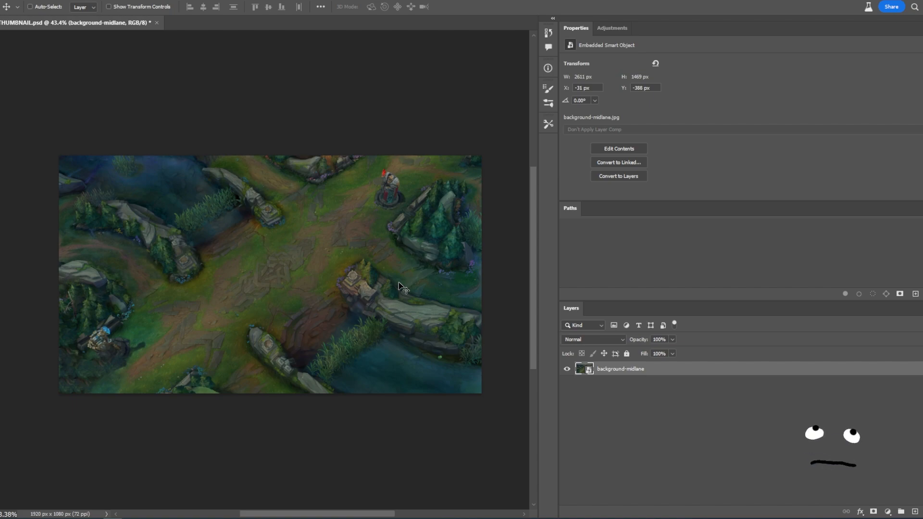
- Duplicate the background-midlane layer
{"action": "right_click", "coordinate": [641, 367]}
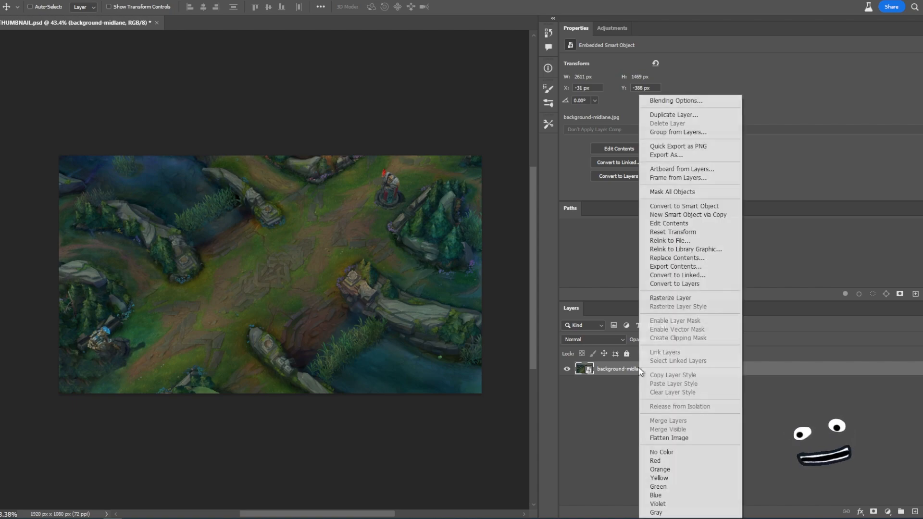
{"action": "left_click", "coordinate": [675, 115]}
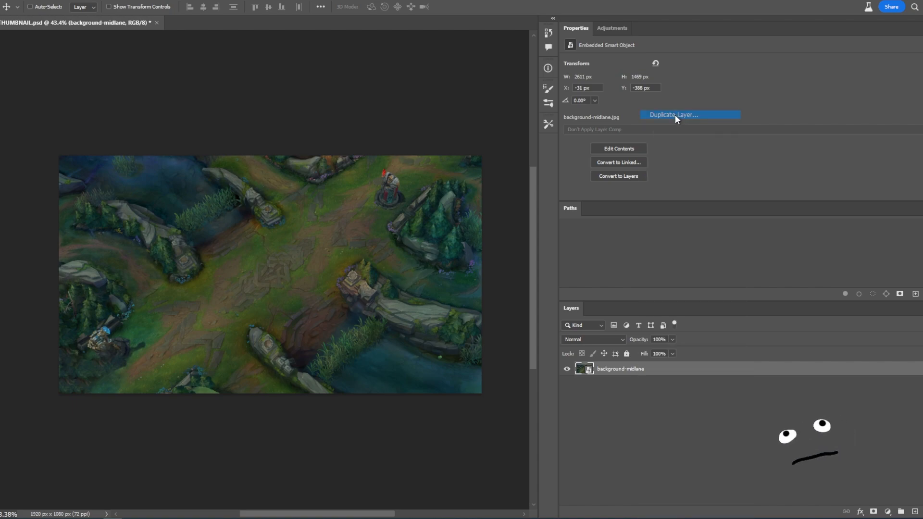
{"action": "left_click", "coordinate": [539, 137]}
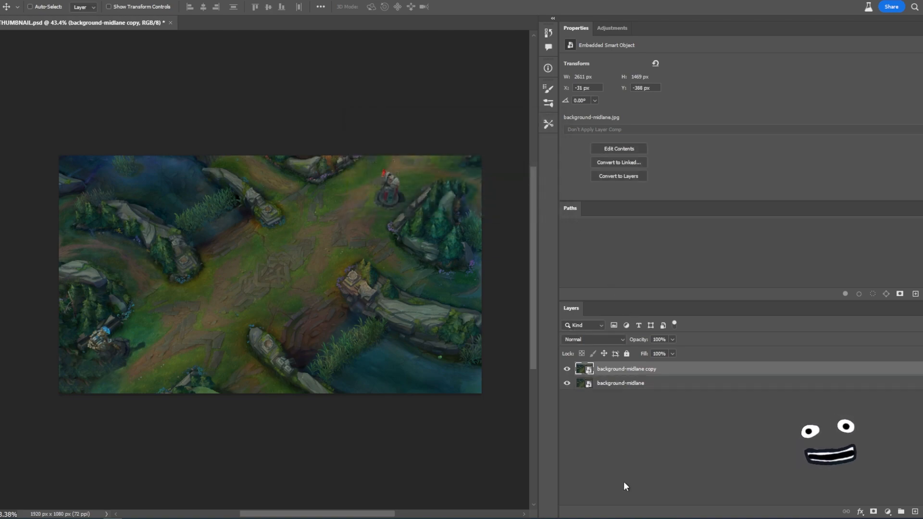
- Hide the original background layer and rasterize the background-midlane copy layer
{"action": "left_click", "coordinate": [568, 384]}
{"action": "right_click", "coordinate": [607, 371]}
{"action": "left_click", "coordinate": [647, 299]}
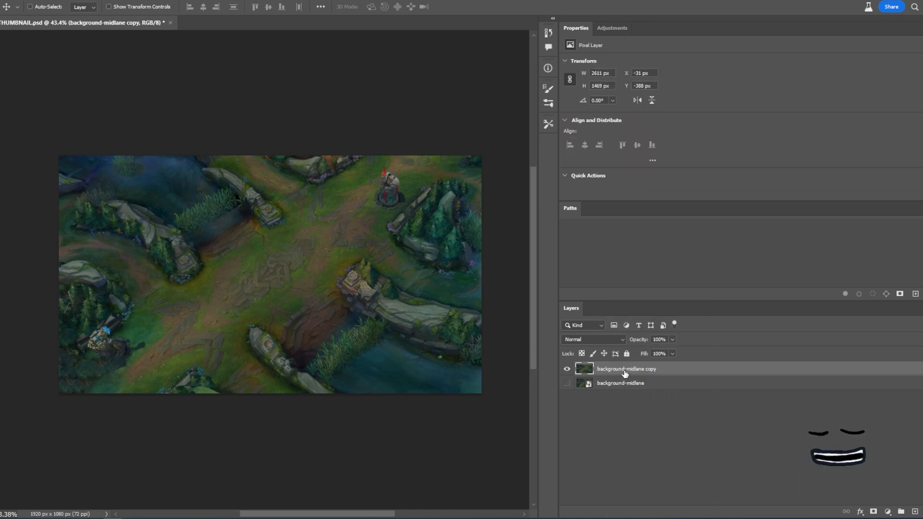
- Toggle the visibility of the copy and original layers to compare them, leaving both shown
{"action": "left_click", "coordinate": [567, 369]}
{"action": "left_click", "coordinate": [567, 383]}
{"action": "left_click", "coordinate": [587, 383]}
{"action": "left_click_drag", "start_coordinate": [421, 213], "coordinate": [461, 201]}
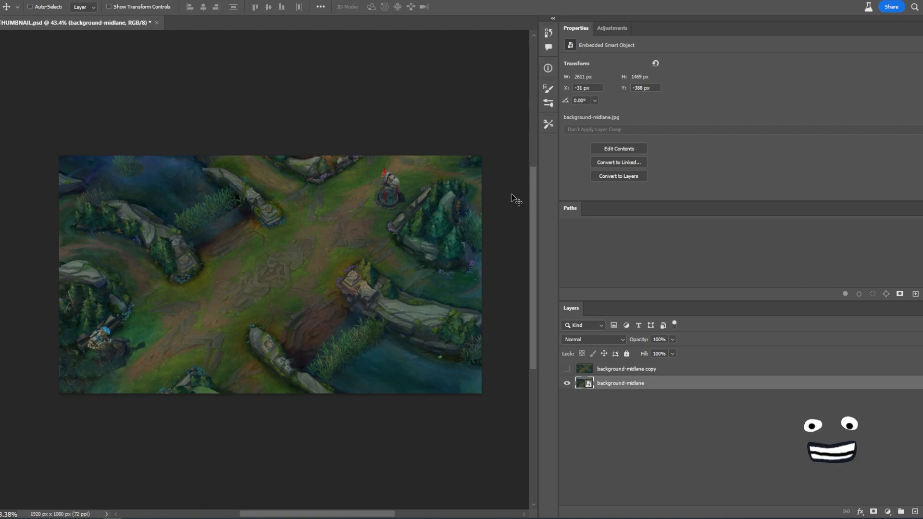
{"action": "left_click", "coordinate": [599, 368]}
{"action": "left_click", "coordinate": [567, 369]}
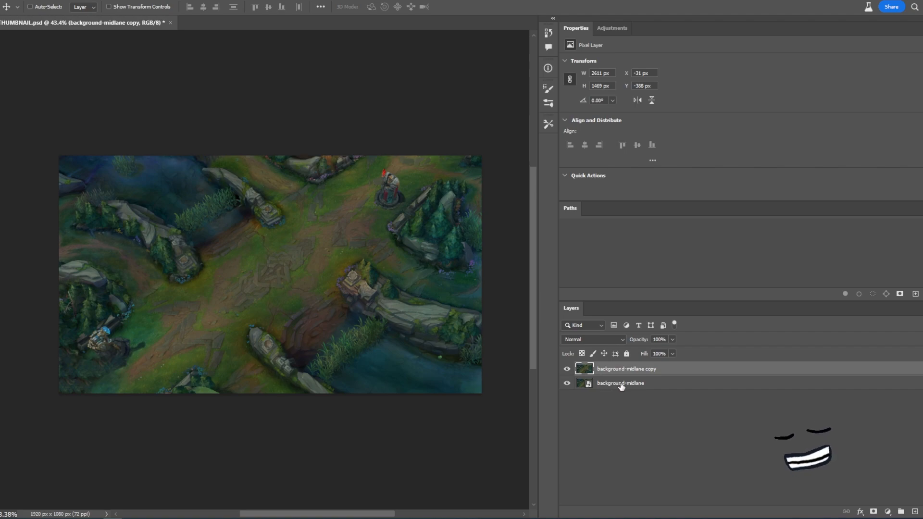
- Add an Inner Shadow layer effect to the background-midlane copy layer
{"action": "right_click", "coordinate": [665, 371]}
{"action": "left_click", "coordinate": [661, 369]}
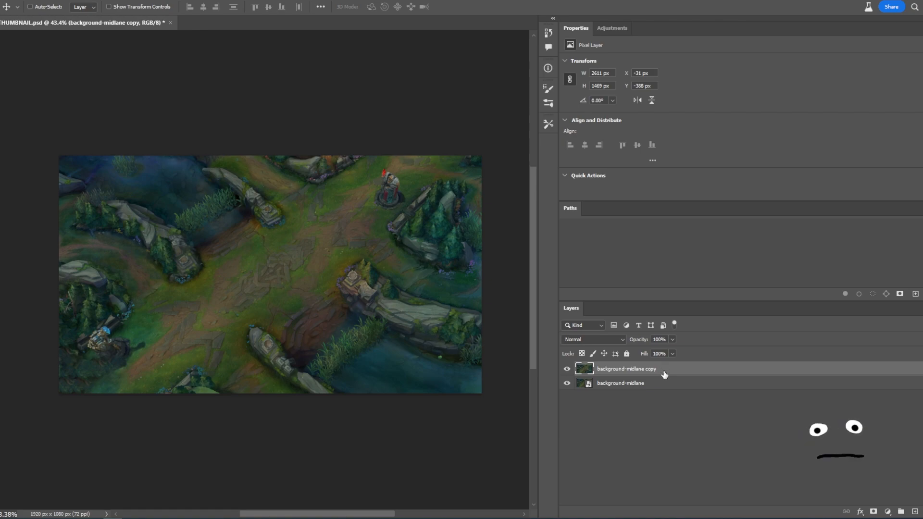
{"action": "double_click", "coordinate": [661, 370]}
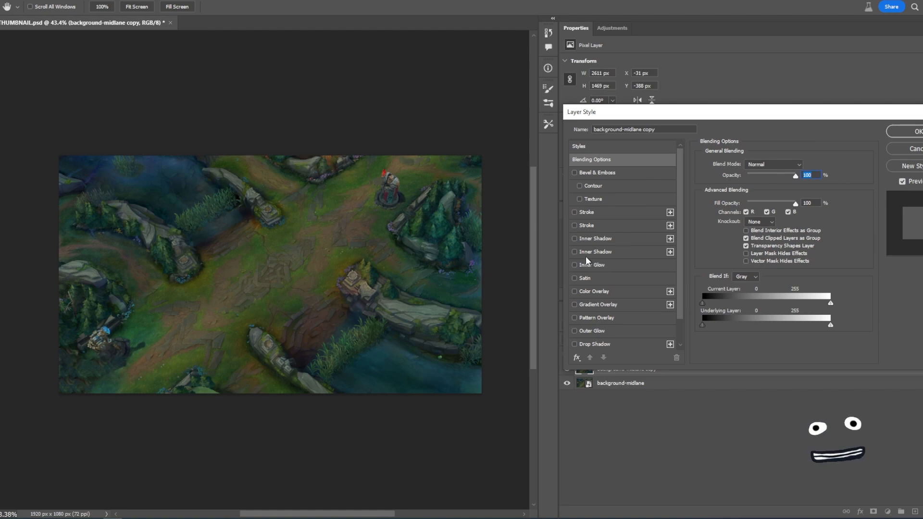
{"action": "left_click", "coordinate": [574, 252]}
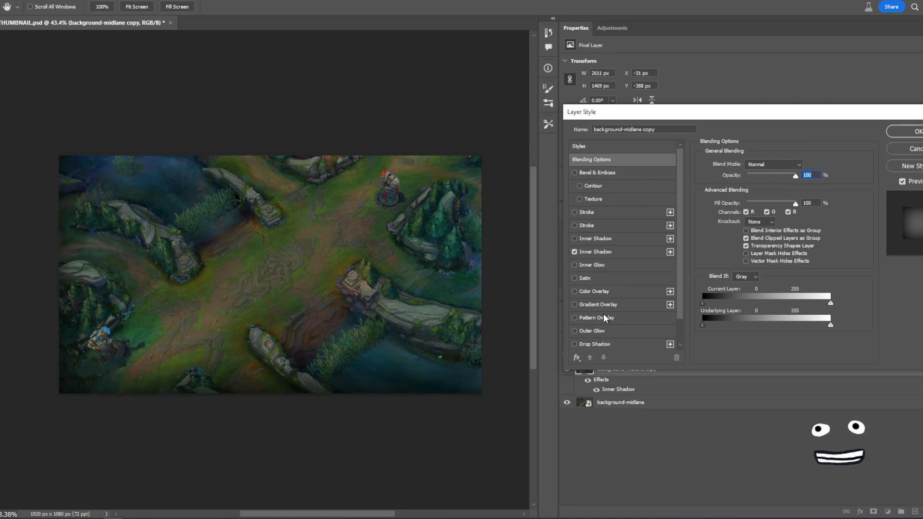
{"action": "left_click", "coordinate": [574, 252]}
{"action": "left_click", "coordinate": [574, 252]}
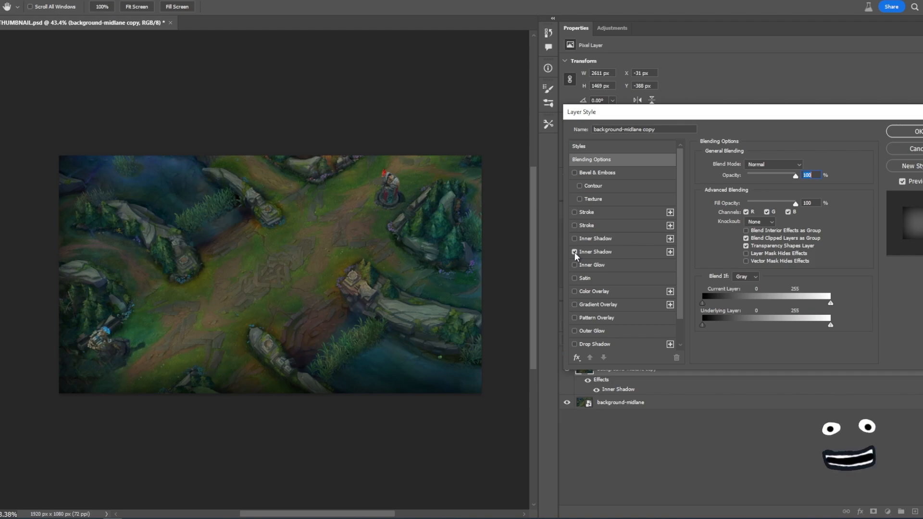
{"action": "left_click", "coordinate": [914, 133]}
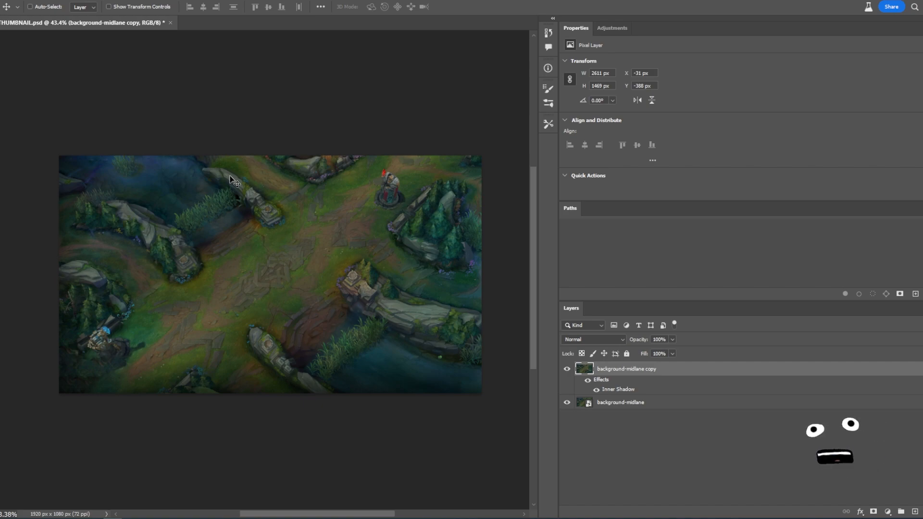
- Select the whole canvas area with the Rectangular Marquee tool
{"action": "key", "text": "m"}
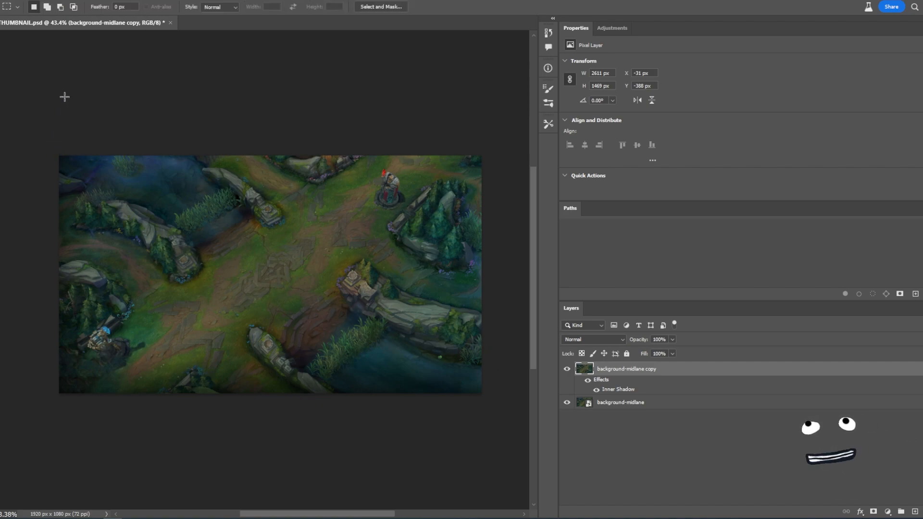
{"action": "right_click", "coordinate": [0, 50]}
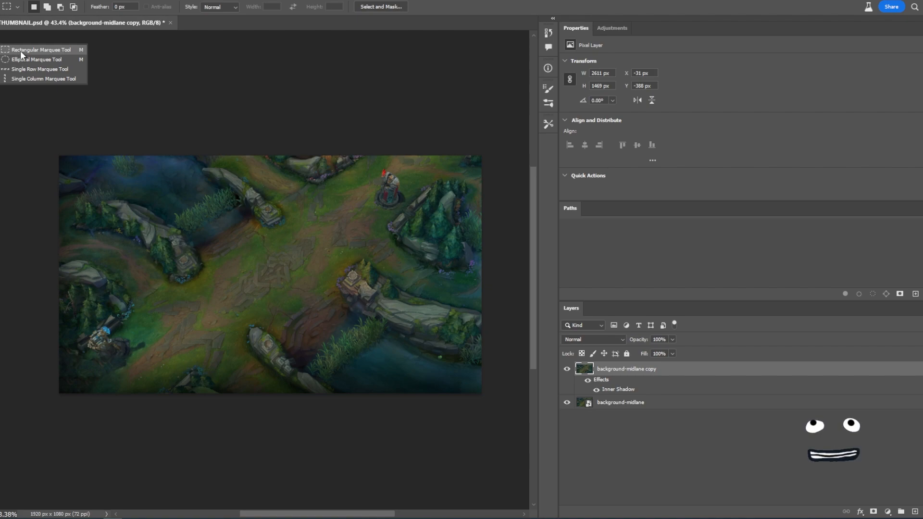
{"action": "left_click", "coordinate": [63, 50]}
{"action": "left_click_drag", "start_coordinate": [50, 138], "coordinate": [497, 427]}
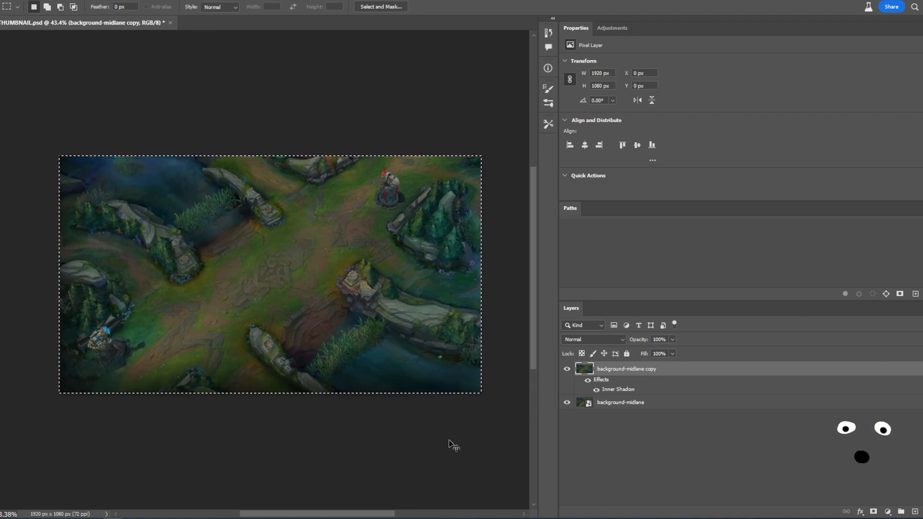
- Try clearing the selected area from the copy layer and hiding the original layer, then undo these changes
{"action": "key", "text": "Delete"}
{"action": "key", "text": "ctrl+d"}
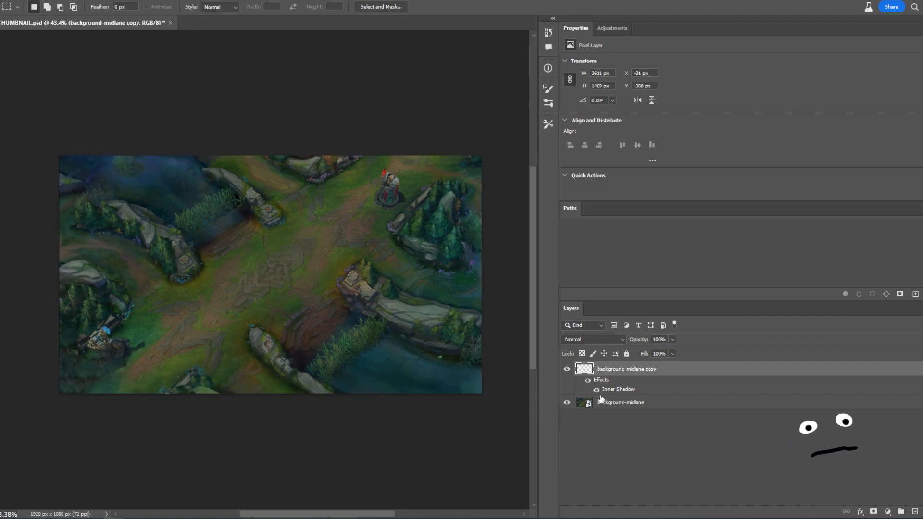
{"action": "left_click", "coordinate": [567, 402]}
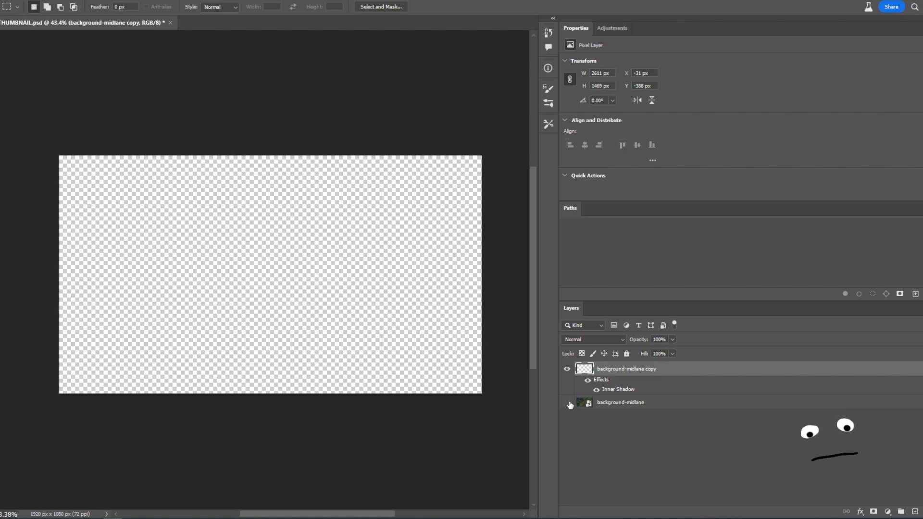
{"action": "key", "text": "ctrl+z"}
{"action": "key", "text": "ctrl+z"}
{"action": "key", "text": "ctrl+z"}
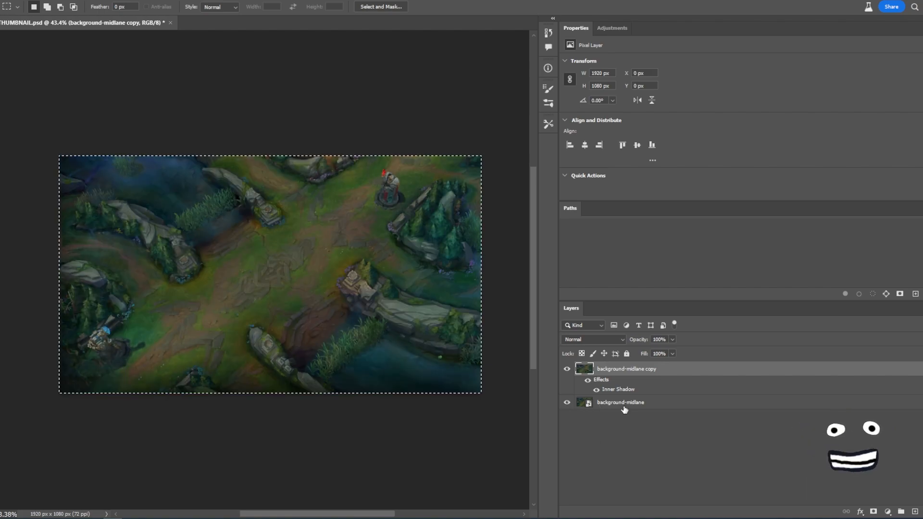
- Hide the original background layer, then cut the selected canvas area and paste it as a new layer
{"action": "left_click", "coordinate": [566, 403]}
{"action": "key", "text": "ctrl+x"}
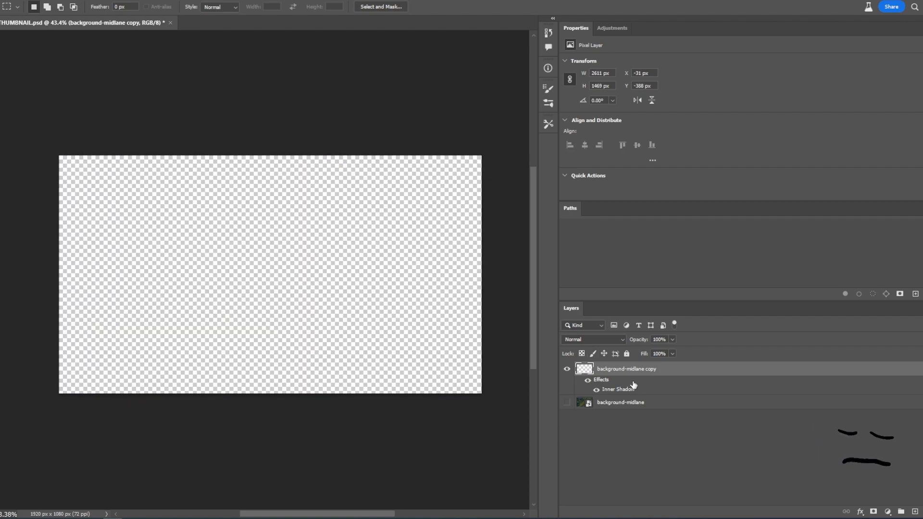
{"action": "key", "text": "ctrl+v"}
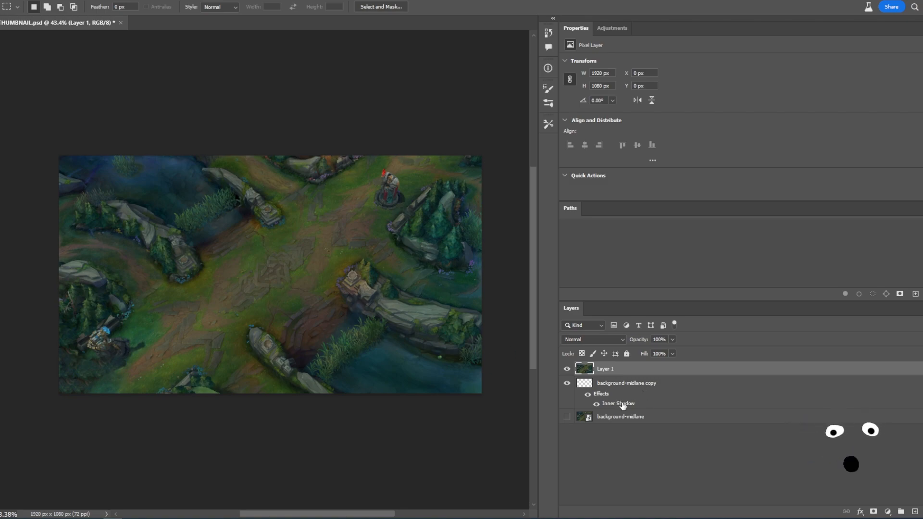
- Copy the Inner Shadow effect onto Layer 1 and delete the emptied background-midlane copy layer
{"action": "left_click_drag", "start_coordinate": [620, 406], "coordinate": [610, 368]}
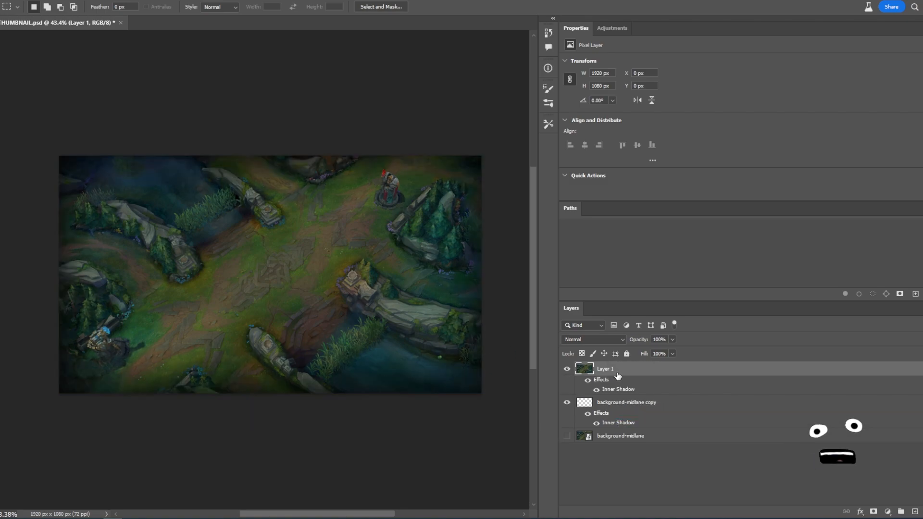
{"action": "left_click", "coordinate": [626, 404]}
{"action": "key", "text": "Delete"}
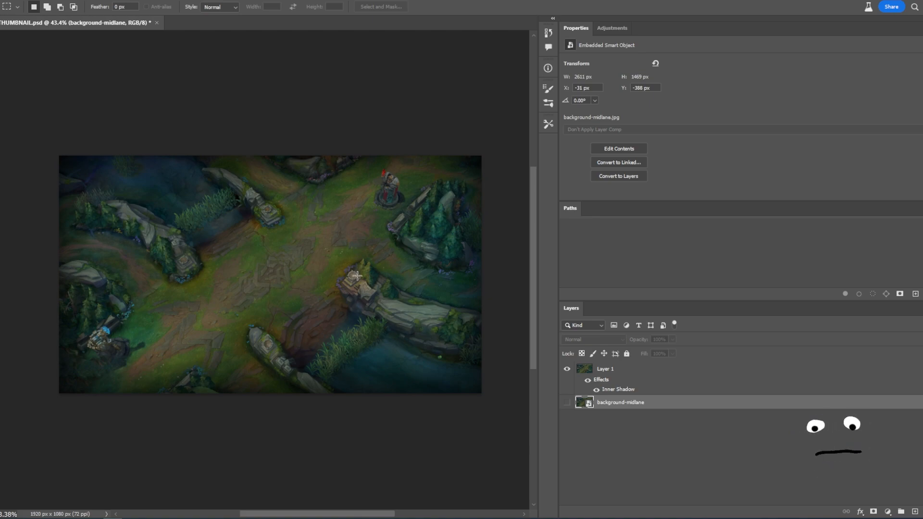
- Set Layer 1's Inner Shadow to Multiply, 100% opacity, 30° angle, 0 px distance, 13% choke and 250 px size
{"action": "left_click", "coordinate": [597, 390]}
{"action": "left_click", "coordinate": [597, 389]}
{"action": "left_click", "coordinate": [652, 370]}
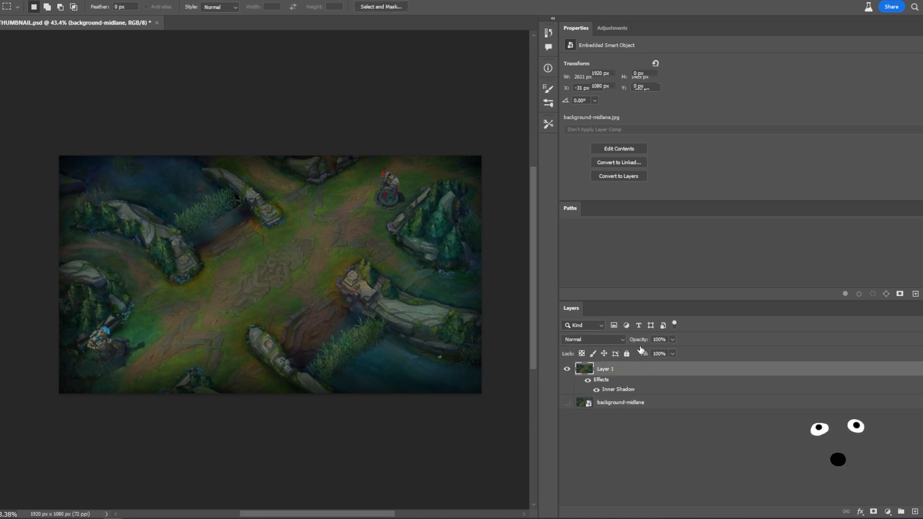
{"action": "double_click", "coordinate": [652, 370]}
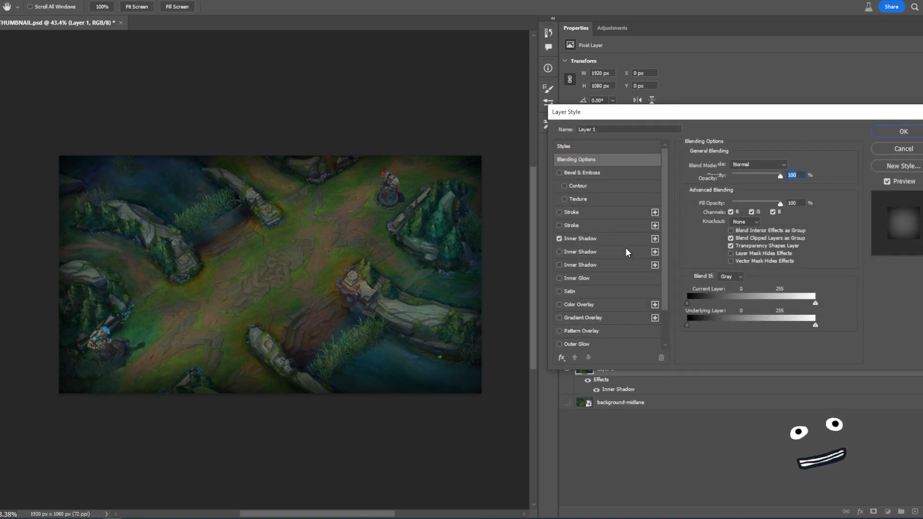
{"action": "left_click", "coordinate": [595, 239]}
{"action": "mouse_move", "coordinate": [736, 222]}
{"action": "left_mouse_down"}
{"action": "mouse_move", "coordinate": [747, 222]}
{"action": "mouse_move", "coordinate": [724, 223]}
{"action": "mouse_move", "coordinate": [746, 220]}
{"action": "mouse_move", "coordinate": [725, 222]}
{"action": "mouse_move", "coordinate": [735, 222]}
{"action": "mouse_move", "coordinate": [728, 213]}
{"action": "mouse_move", "coordinate": [756, 214]}
{"action": "mouse_move", "coordinate": [736, 214]}
{"action": "left_mouse_up"}
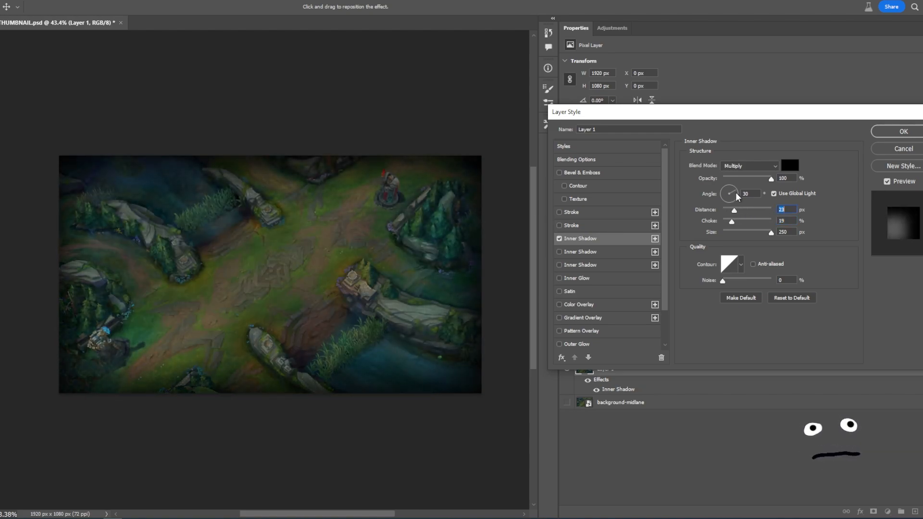
{"action": "mouse_move", "coordinate": [735, 211]}
{"action": "left_mouse_down"}
{"action": "mouse_move", "coordinate": [750, 211]}
{"action": "mouse_move", "coordinate": [739, 211]}
{"action": "left_mouse_up"}
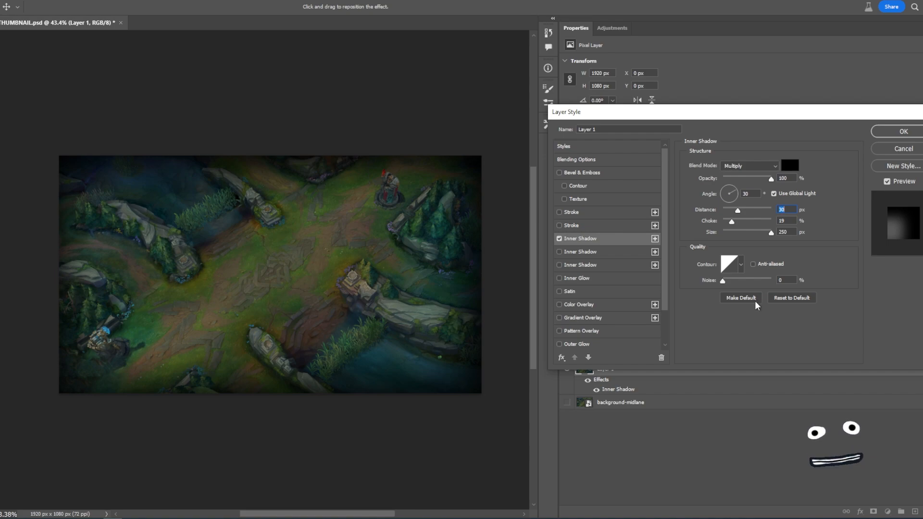
{"action": "left_click", "coordinate": [790, 298]}
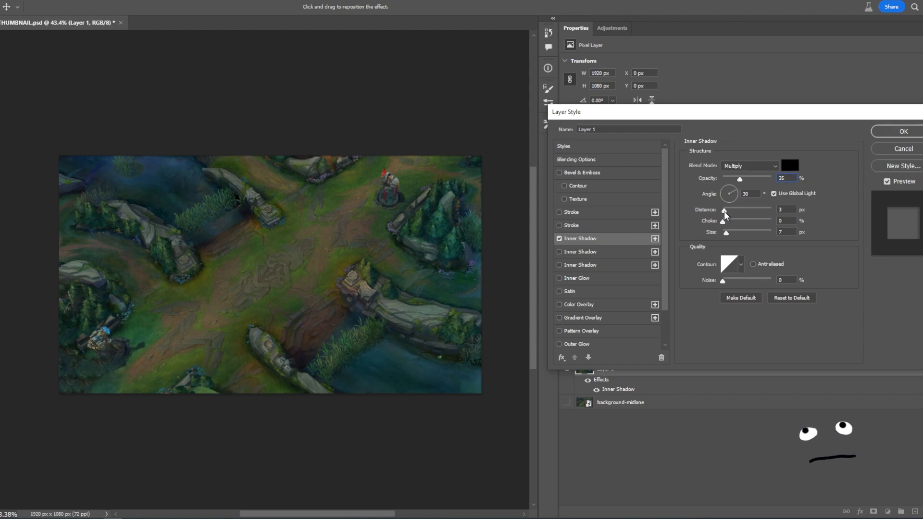
{"action": "left_click_drag", "start_coordinate": [725, 212], "coordinate": [795, 238]}
{"action": "left_click_drag", "start_coordinate": [739, 180], "coordinate": [788, 182]}
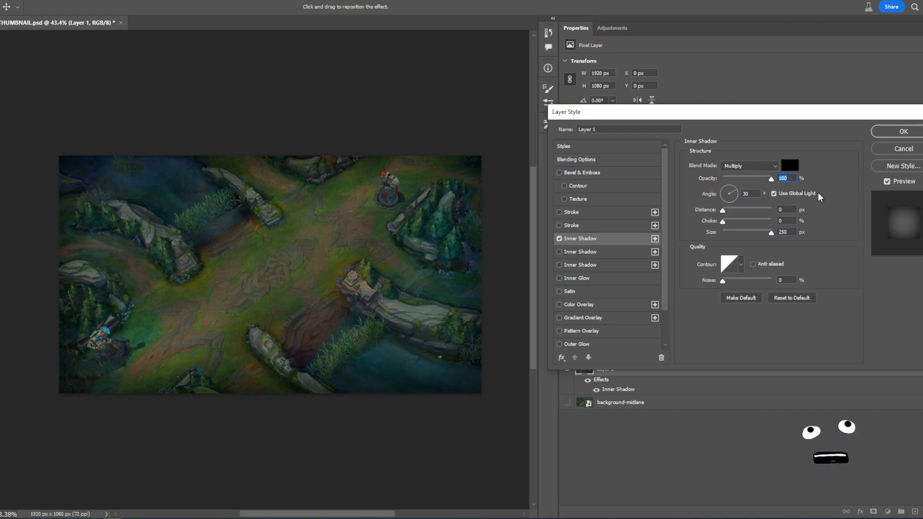
{"action": "left_click_drag", "start_coordinate": [723, 222], "coordinate": [730, 225]}
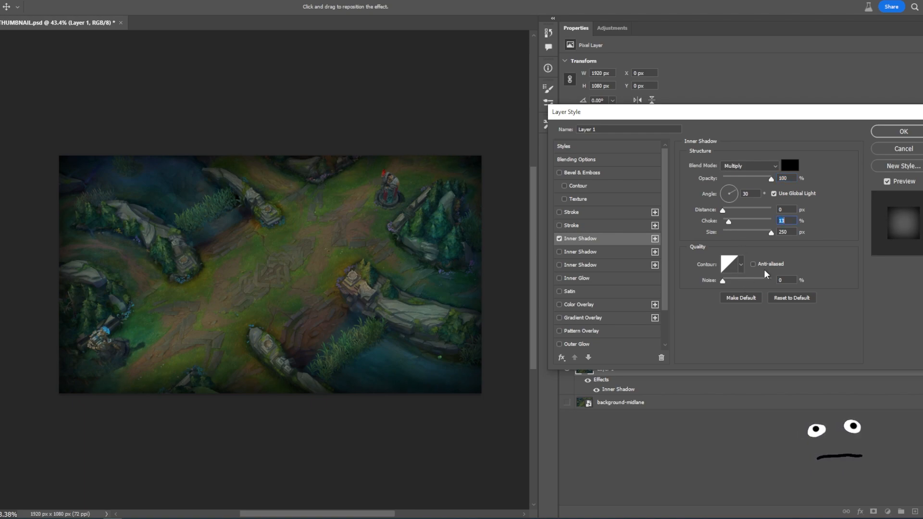
{"action": "left_click_drag", "start_coordinate": [788, 124], "coordinate": [738, 135]}
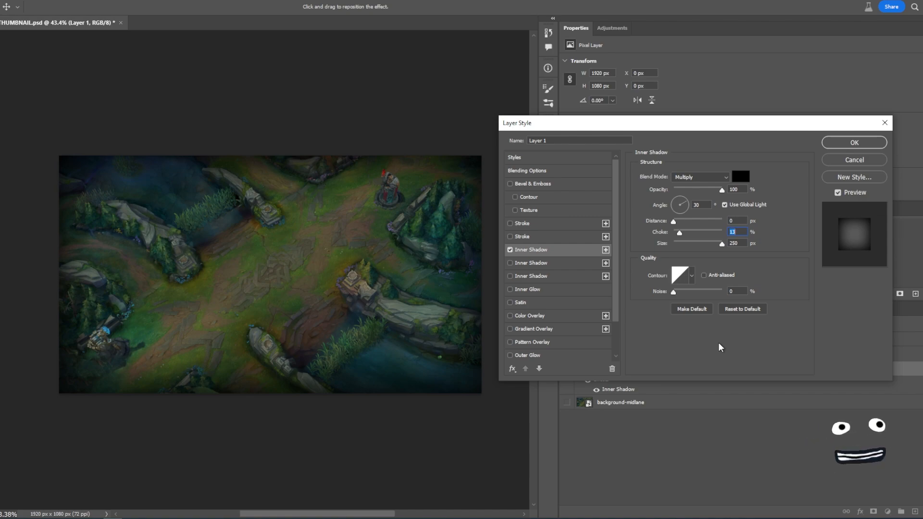
{"action": "left_click_drag", "start_coordinate": [724, 123], "coordinate": [703, 118]}
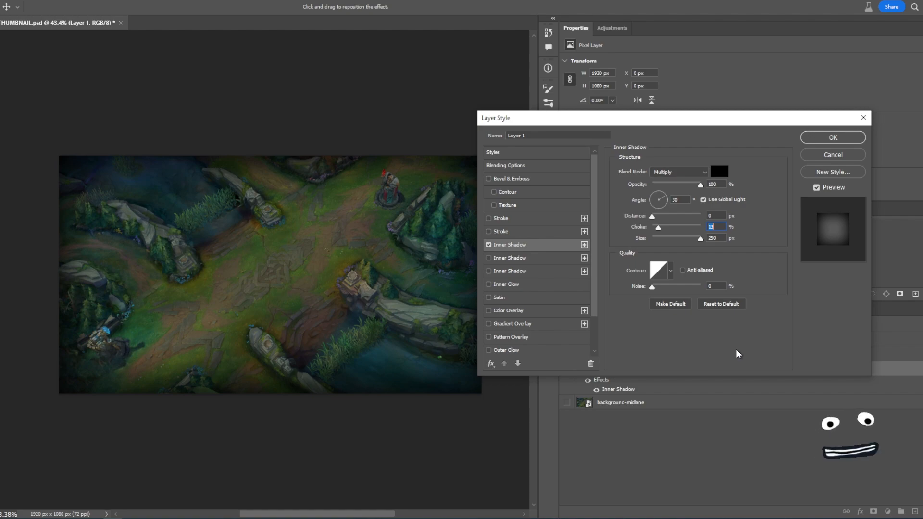
{"action": "left_click", "coordinate": [833, 139]}
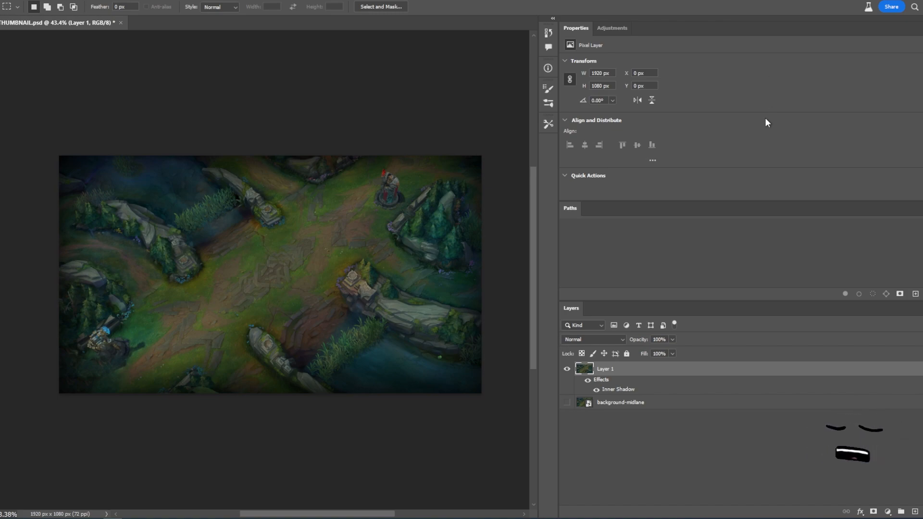
- Export the canvas for web as a JPEG High file named thumbnail-image-backgroun in the thumbnail folder
{"action": "key", "text": "ctrl+alt+shift+s"}
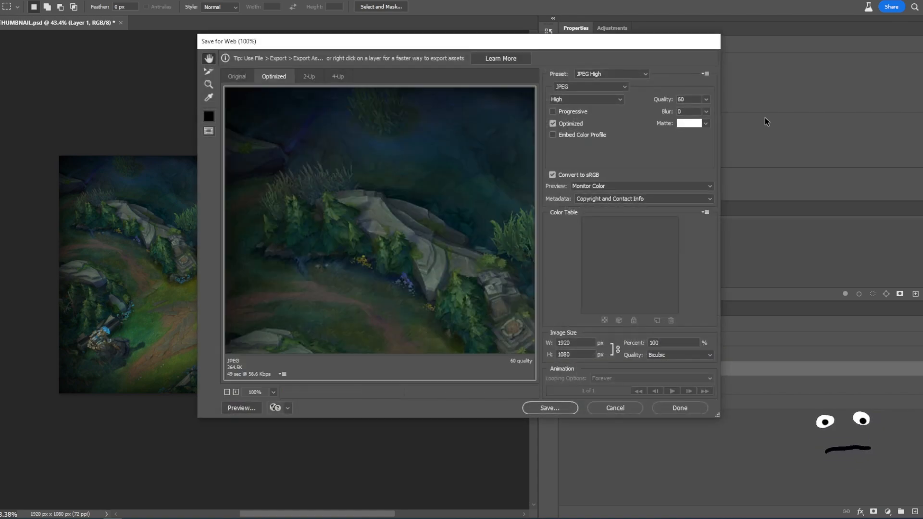
{"action": "left_click_drag", "start_coordinate": [462, 208], "coordinate": [428, 179]}
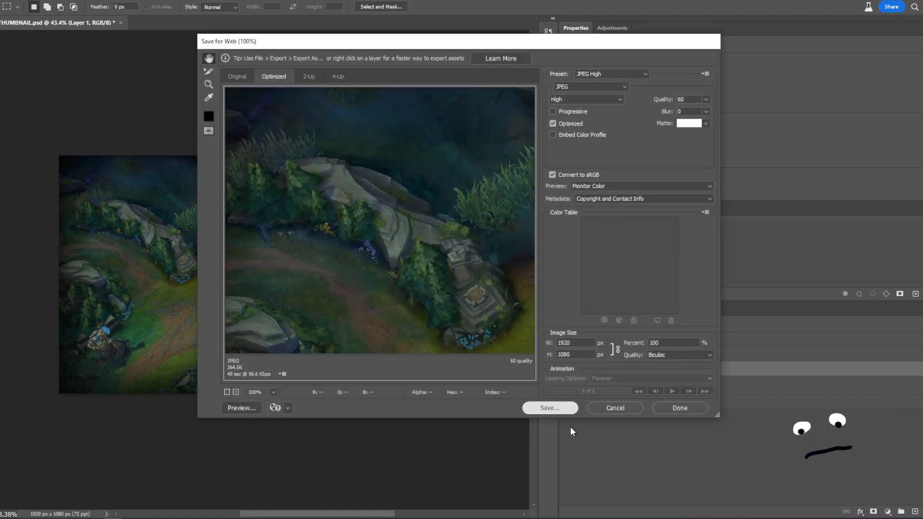
{"action": "key", "text": "Return"}
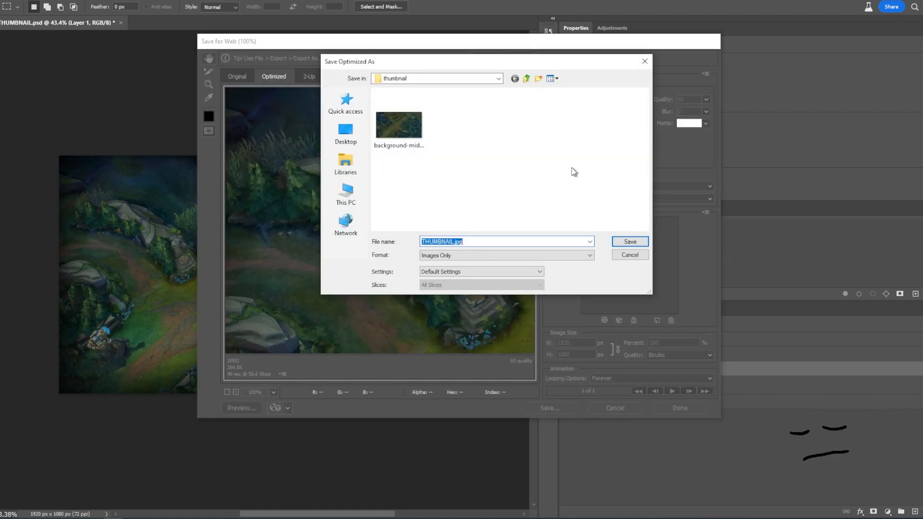
{"action": "type", "text": "thum"}
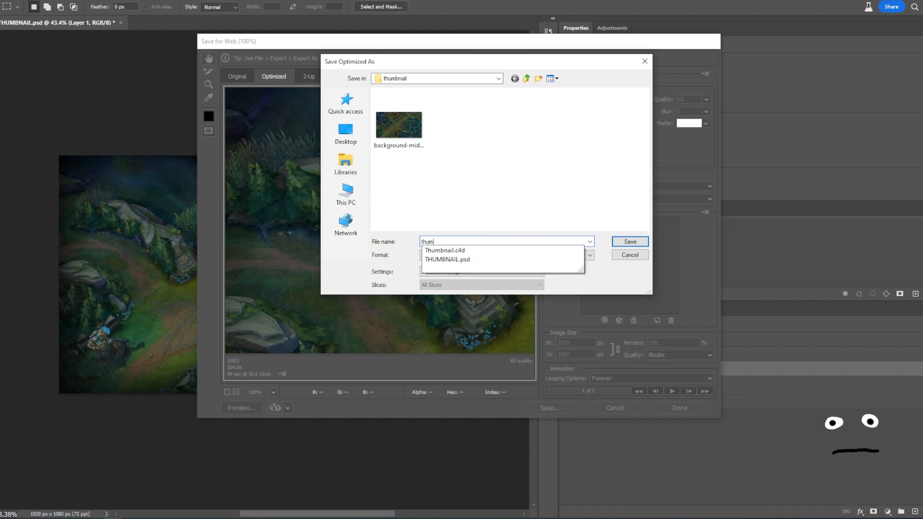
{"action": "type", "text": "bnail-image-background"}
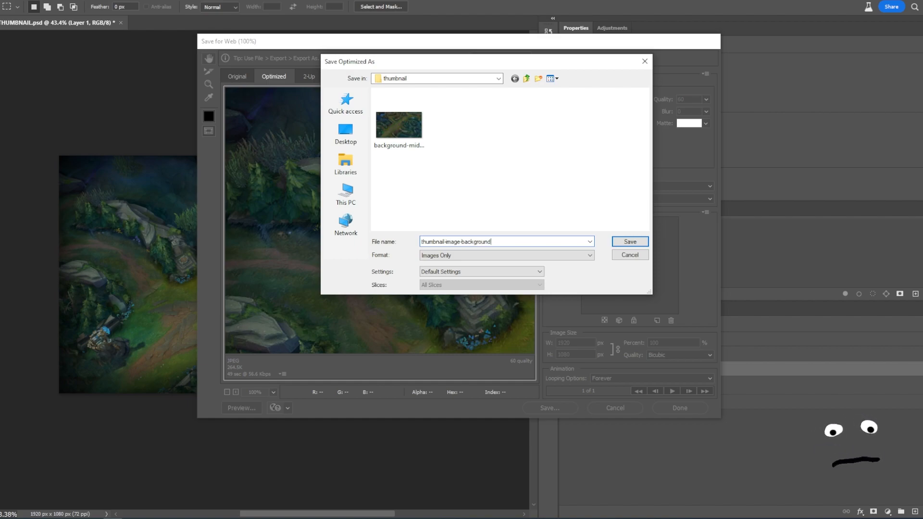
{"action": "key", "text": "Return"}
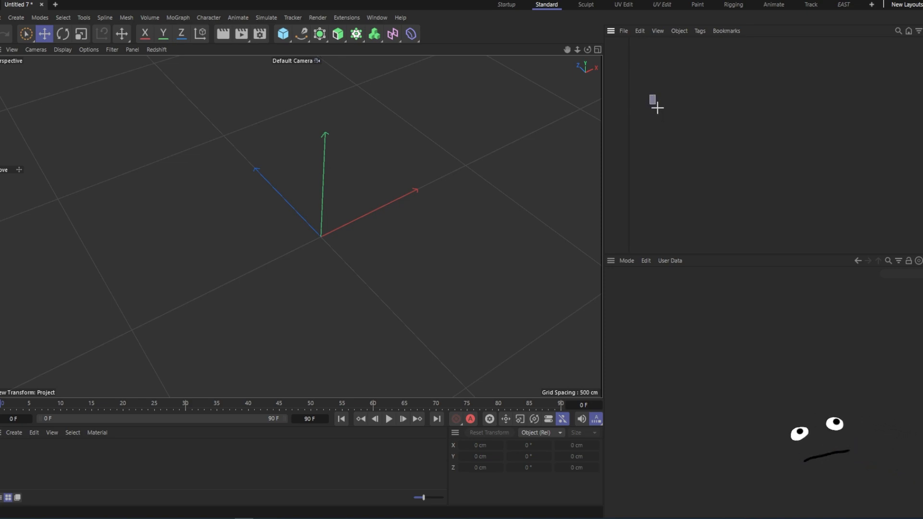
- Add a Background object to the scene
{"action": "left_click_drag", "start_coordinate": [667, 83], "coordinate": [751, 170]}
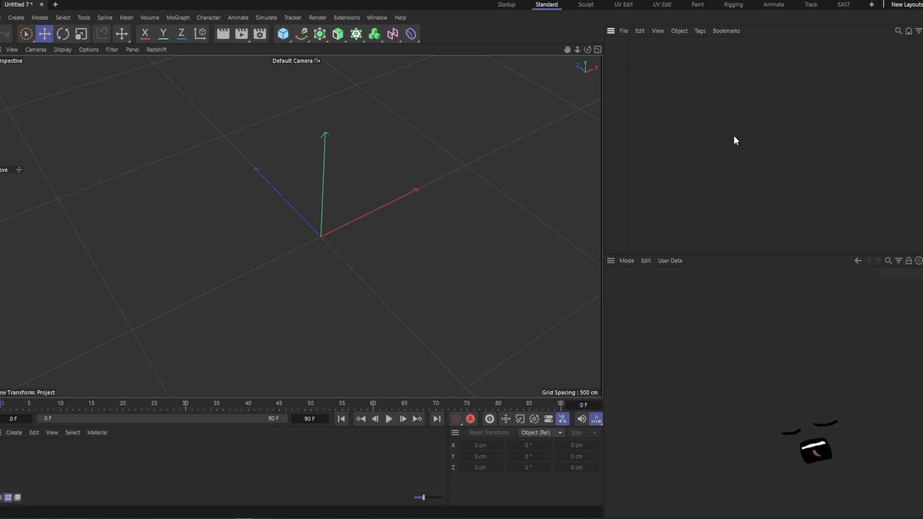
{"action": "left_click_drag", "start_coordinate": [629, 101], "coordinate": [772, 101]}
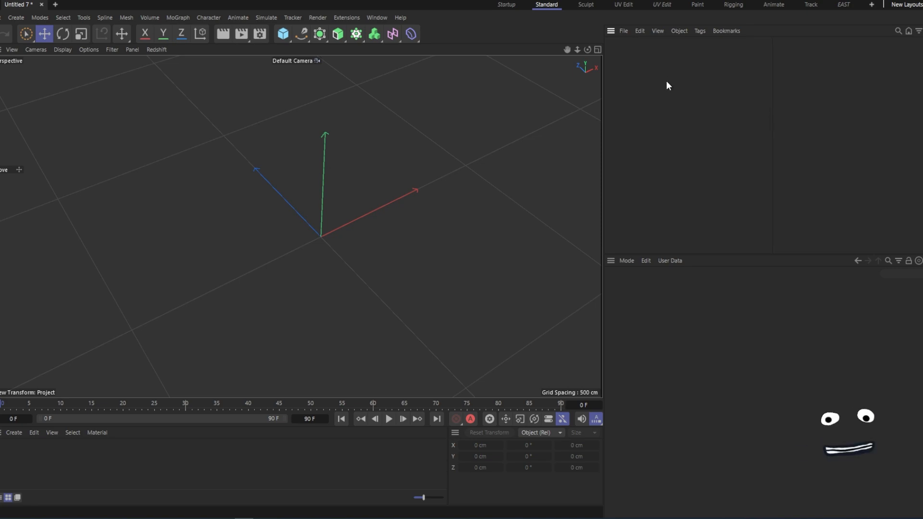
{"action": "key", "text": "shift+c"}
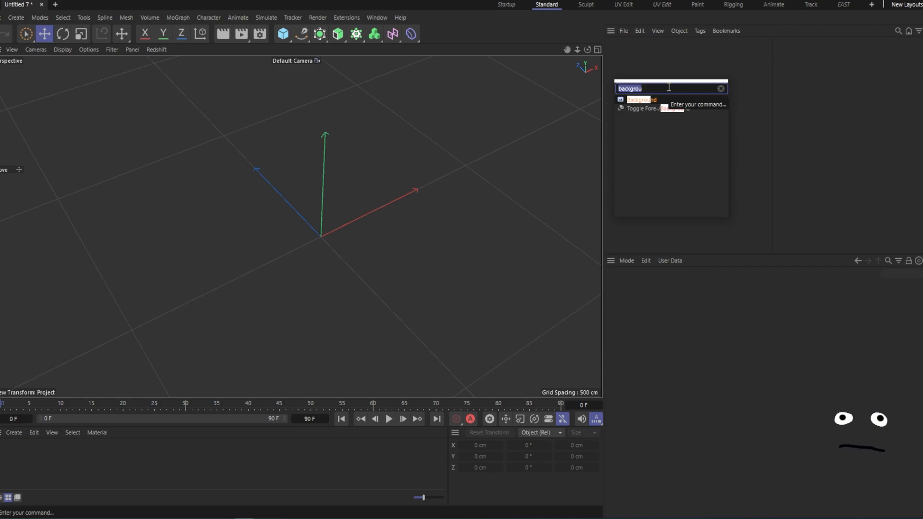
{"action": "type", "text": "bacjg"}
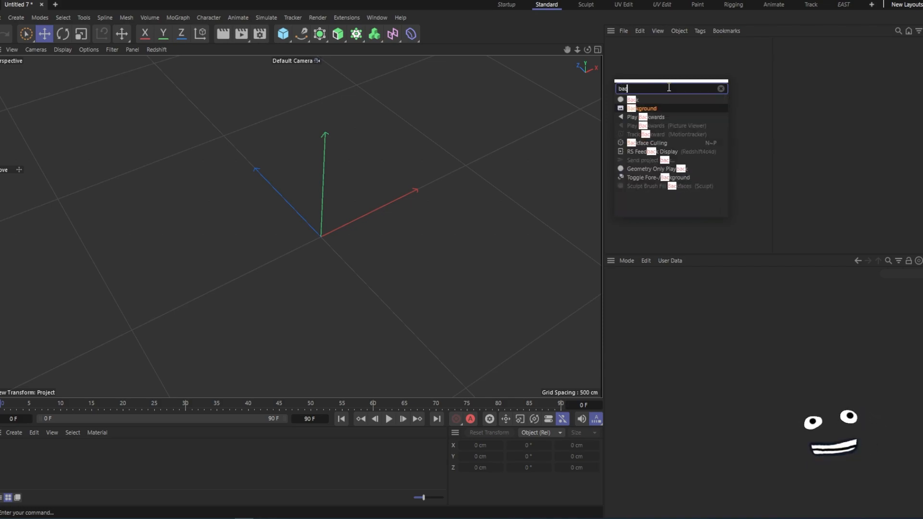
{"action": "key", "text": "BackSpace"}
{"action": "key", "text": "BackSpace"}
{"action": "type", "text": "kground"}
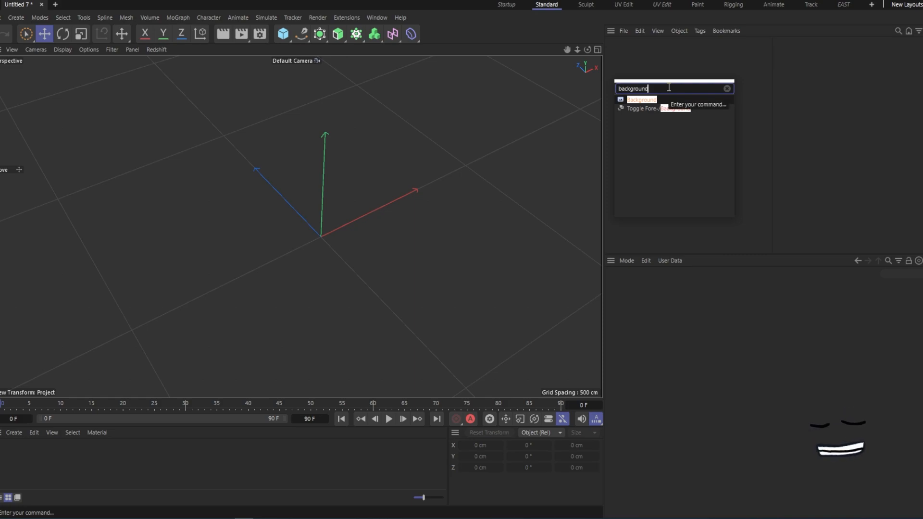
{"action": "key", "text": "Return"}
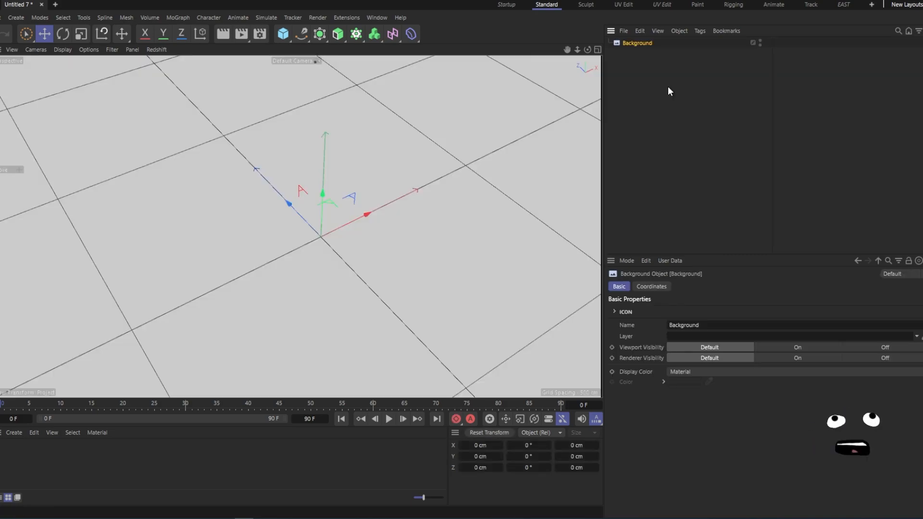
{"action": "left_click", "coordinate": [668, 89]}
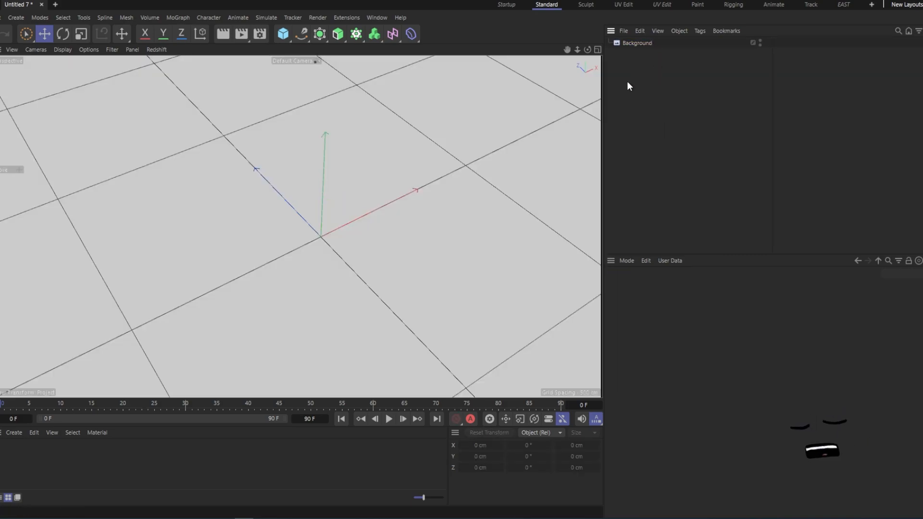
- Create a material from thumbnail-image-background.jpg, copying it to the project location, and apply it to the Background object
{"action": "left_click", "coordinate": [190, 517]}
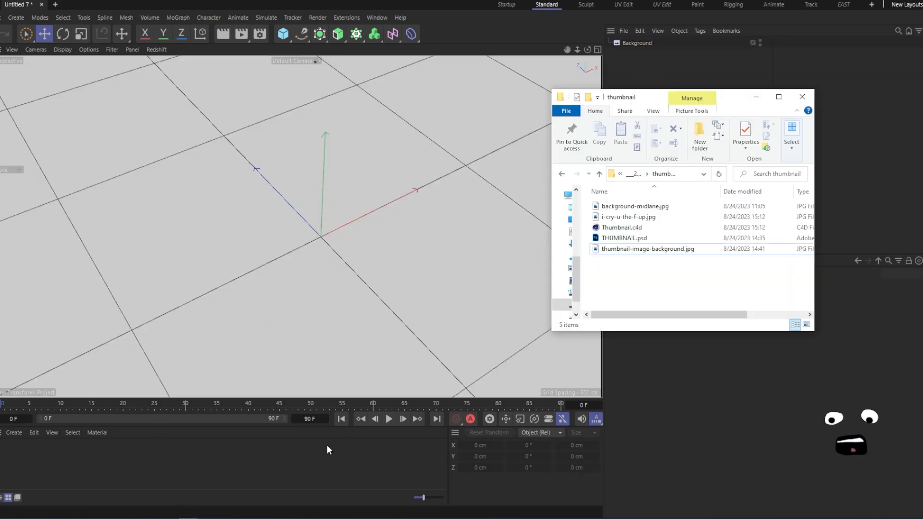
{"action": "left_click", "coordinate": [642, 249]}
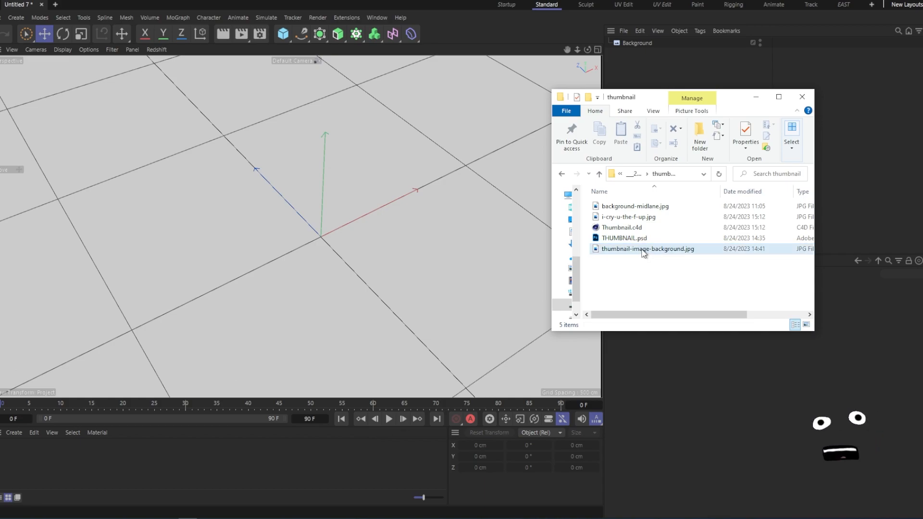
{"action": "left_click_drag", "start_coordinate": [640, 251], "coordinate": [280, 465]}
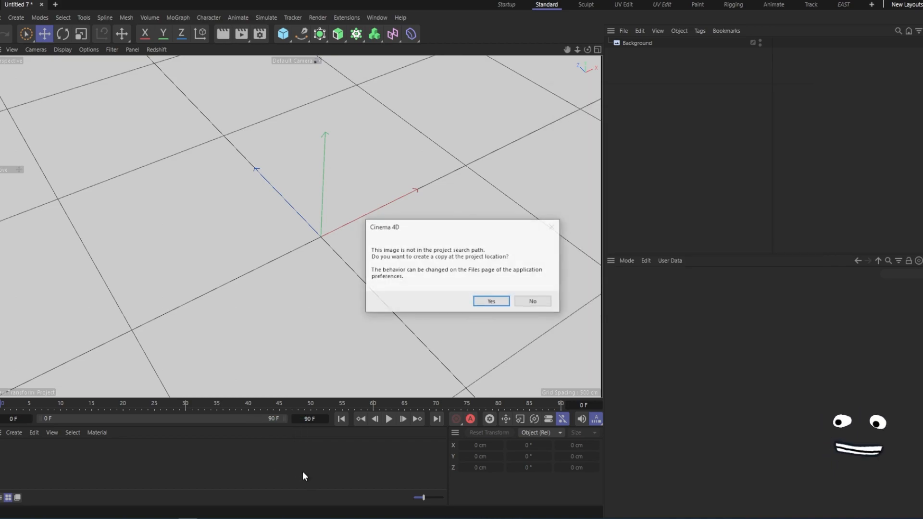
{"action": "left_click", "coordinate": [491, 302]}
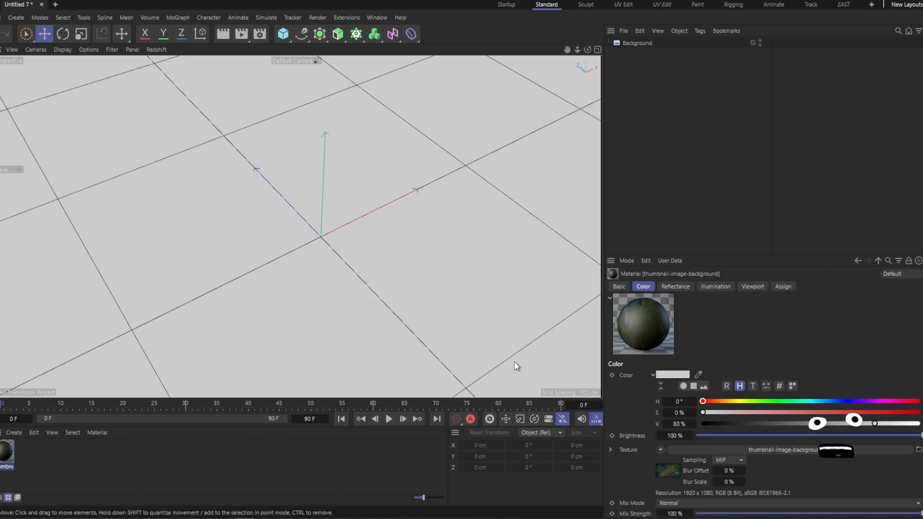
{"action": "left_click_drag", "start_coordinate": [6, 457], "coordinate": [641, 42]}
{"action": "left_click", "coordinate": [676, 139]}
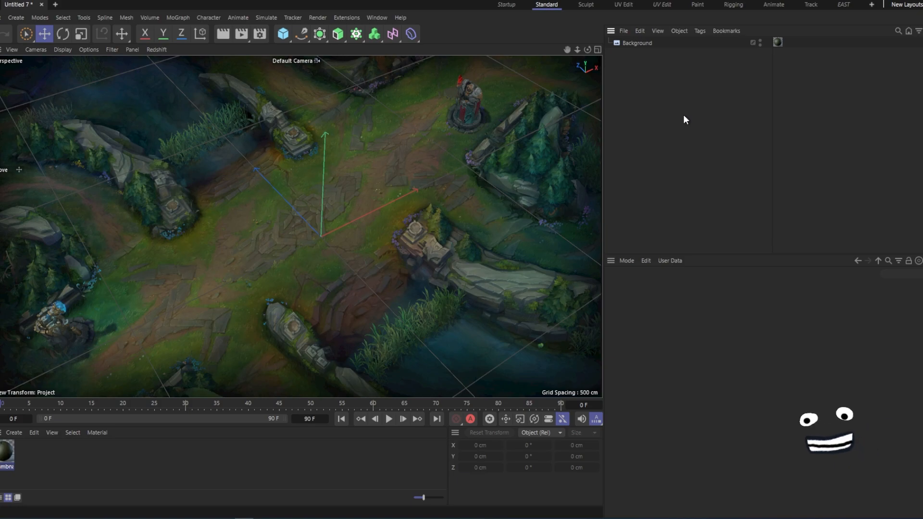
- Add a Cube object to the scene
{"action": "scroll", "coordinate": [344, 213], "scroll_direction": "down", "scroll_amount": 3}
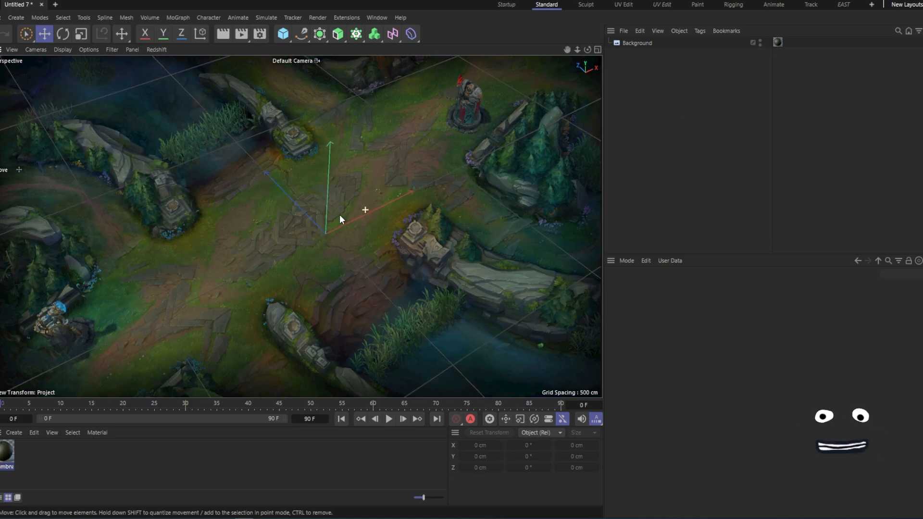
{"action": "left_click_drag", "start_coordinate": [415, 193], "coordinate": [441, 224], "text": "alt"}
{"action": "left_click_drag", "start_coordinate": [480, 174], "coordinate": [486, 205], "text": "alt"}
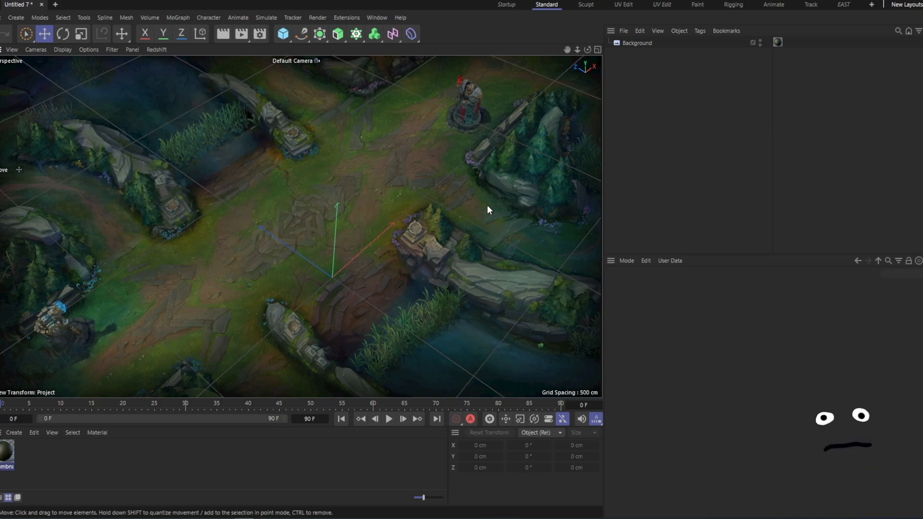
{"action": "left_click_drag", "start_coordinate": [429, 196], "coordinate": [432, 206], "text": "alt"}
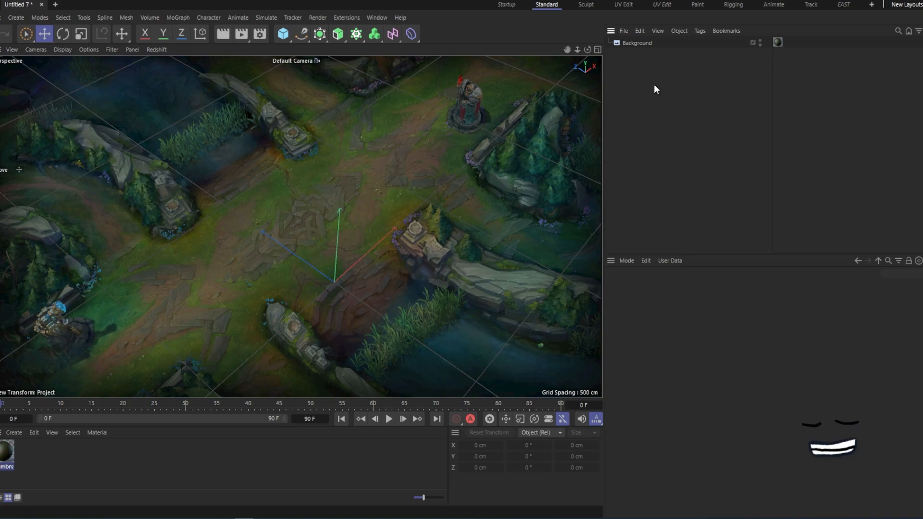
{"action": "key", "text": "shift+c"}
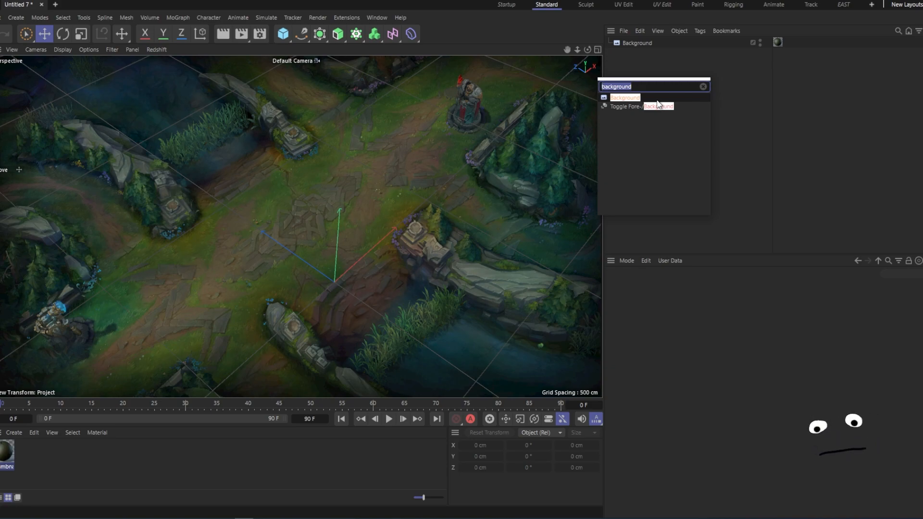
{"action": "type", "text": "cube"}
{"action": "key", "text": "Return"}
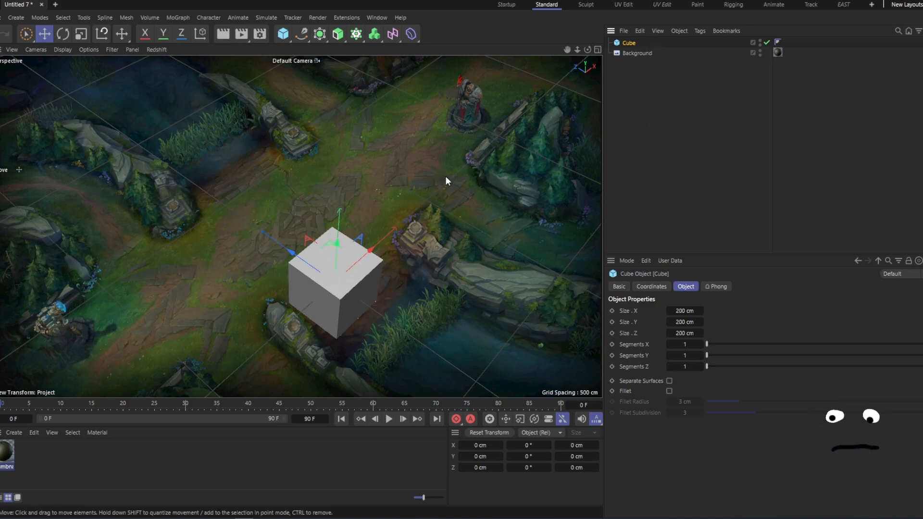
- Move the cube up over the middle of the lane background
{"action": "middle_click_drag", "start_coordinate": [442, 261], "coordinate": [424, 60], "text": "alt"}
{"action": "mouse_move", "coordinate": [448, 221]}
{"action": "middle_mouse_down", "text": "alt"}
{"action": "mouse_move", "coordinate": [406, 237]}
{"action": "mouse_move", "coordinate": [405, 195]}
{"action": "mouse_move", "coordinate": [440, 218]}
{"action": "middle_mouse_up", "text": "alt"}
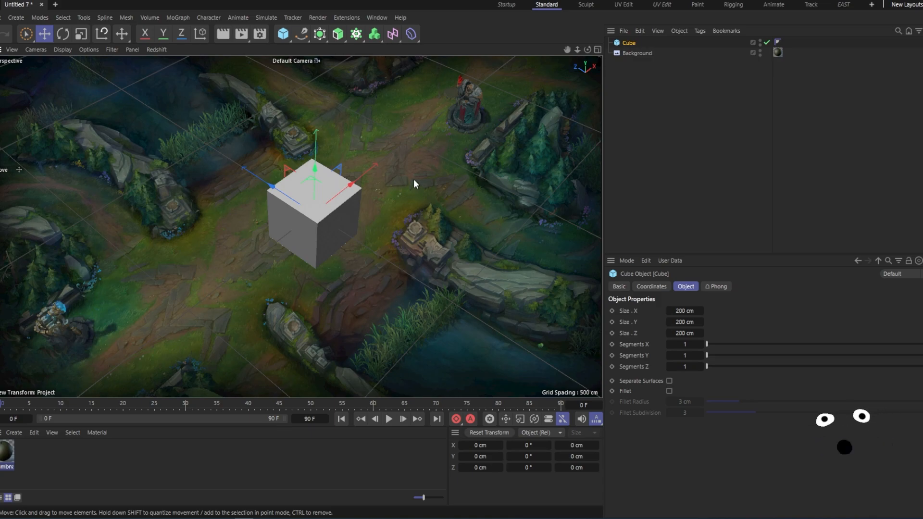
{"action": "mouse_move", "coordinate": [415, 163]}
{"action": "right_mouse_down", "text": "alt"}
{"action": "mouse_move", "coordinate": [411, 182]}
{"action": "mouse_move", "coordinate": [426, 171]}
{"action": "right_mouse_up", "text": "alt"}
{"action": "mouse_move", "coordinate": [317, 208]}
{"action": "right_mouse_down", "text": "alt"}
{"action": "mouse_move", "coordinate": [345, 192]}
{"action": "mouse_move", "coordinate": [317, 221]}
{"action": "right_mouse_up", "text": "alt"}
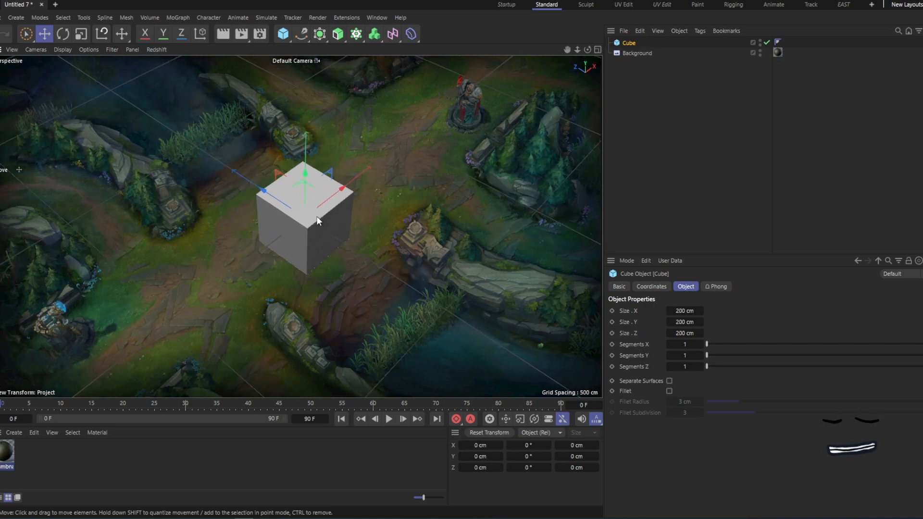
{"action": "middle_click_drag", "start_coordinate": [317, 221], "coordinate": [322, 196], "text": "alt"}
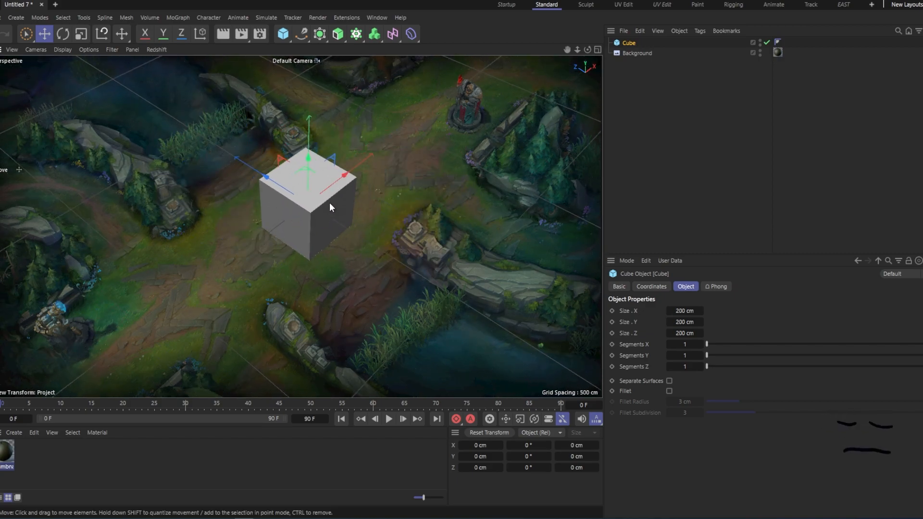
{"action": "left_click_drag", "start_coordinate": [330, 203], "coordinate": [353, 202], "text": "alt"}
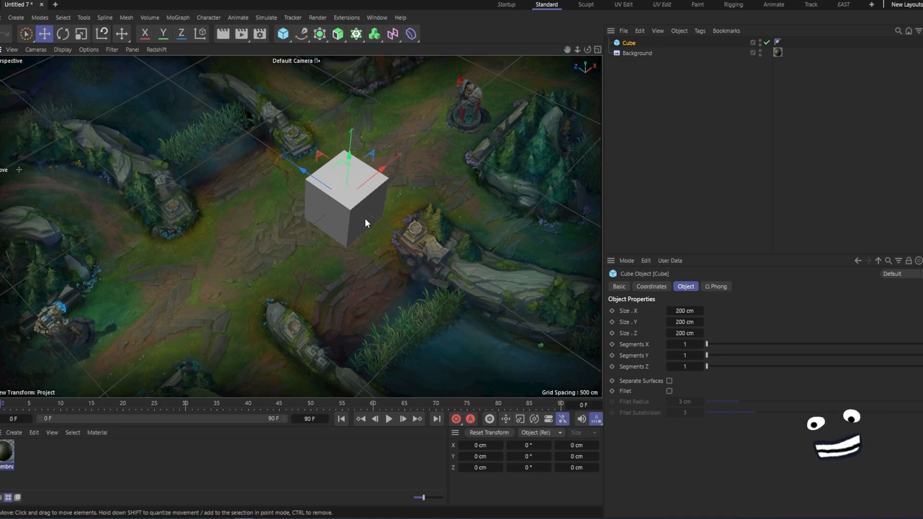
{"action": "mouse_move", "coordinate": [361, 215]}
{"action": "left_mouse_down", "text": "alt"}
{"action": "mouse_move", "coordinate": [338, 217]}
{"action": "mouse_move", "coordinate": [348, 229]}
{"action": "mouse_move", "coordinate": [348, 214]}
{"action": "mouse_move", "coordinate": [359, 210]}
{"action": "left_mouse_up", "text": "alt"}
{"action": "left_click", "coordinate": [485, 196]}
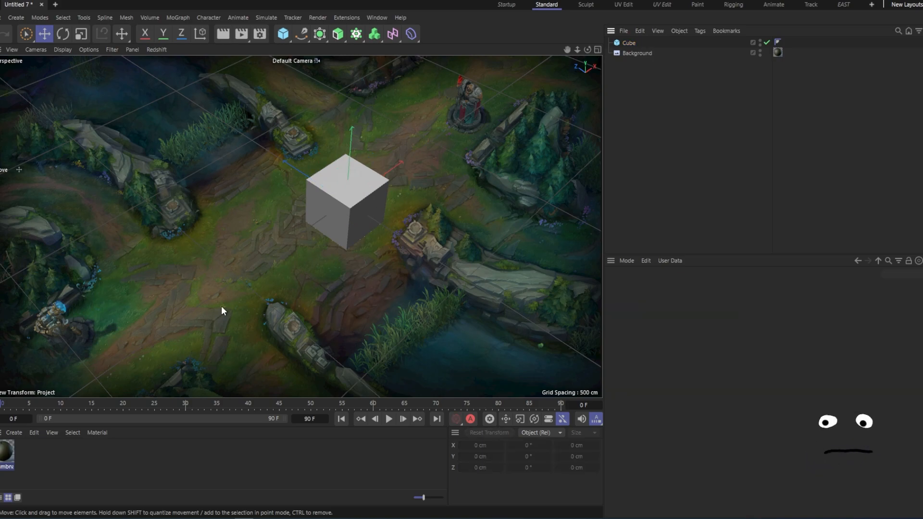
- Create a new Node Material and apply it to the cube
{"action": "left_click", "coordinate": [14, 433]}
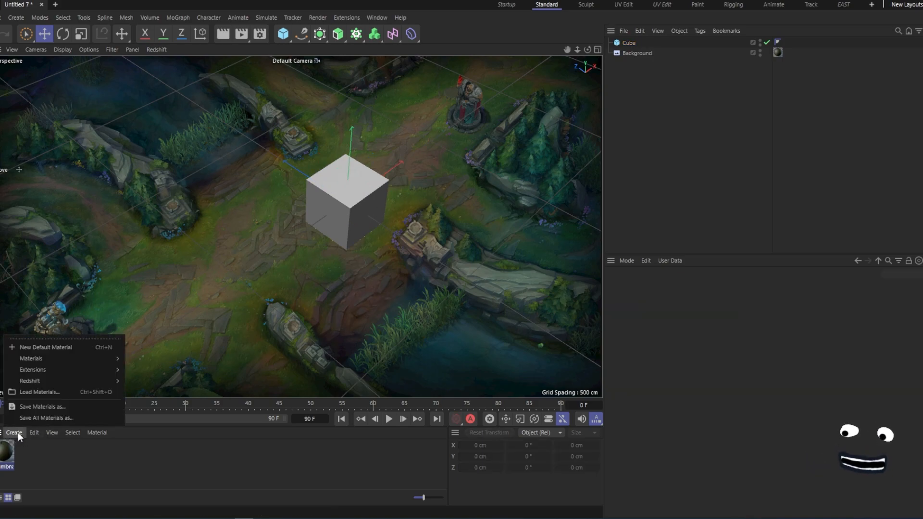
{"action": "mouse_move", "coordinate": [36, 358]}
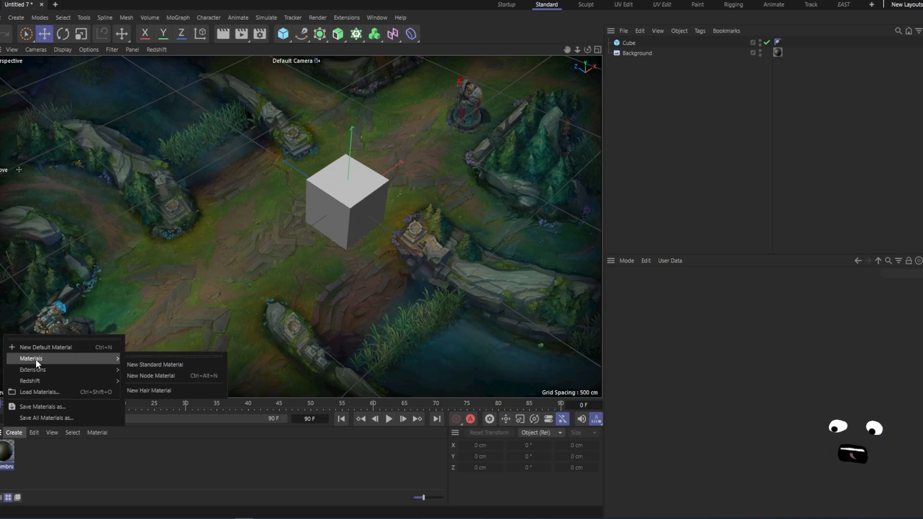
{"action": "left_click", "coordinate": [146, 376]}
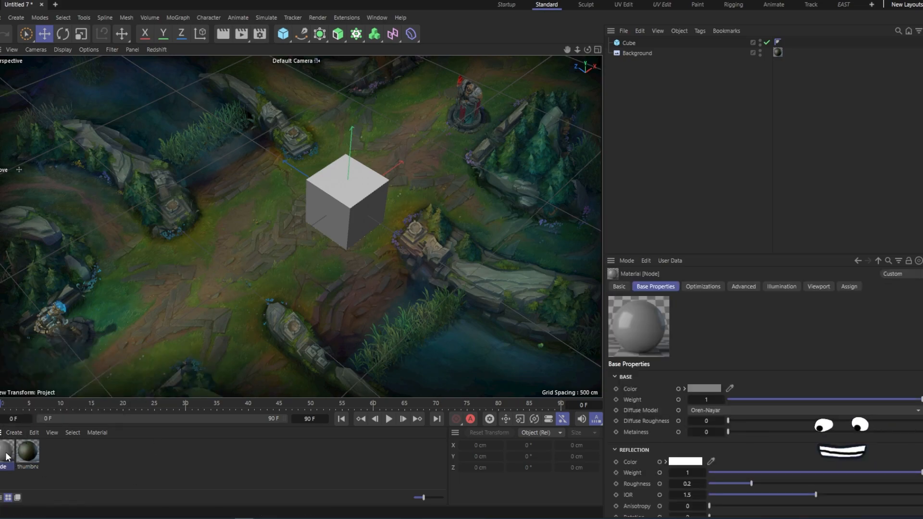
{"action": "left_click_drag", "start_coordinate": [8, 459], "coordinate": [373, 193]}
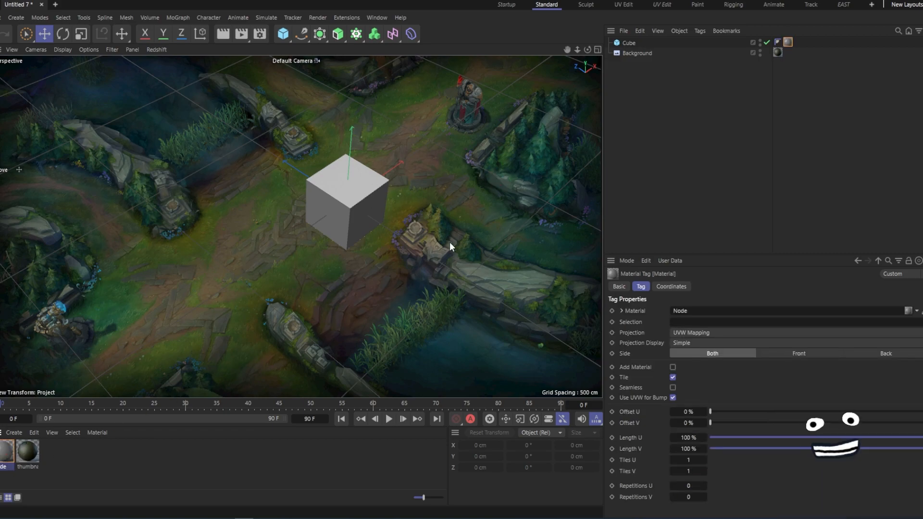
{"action": "left_click", "coordinate": [656, 82]}
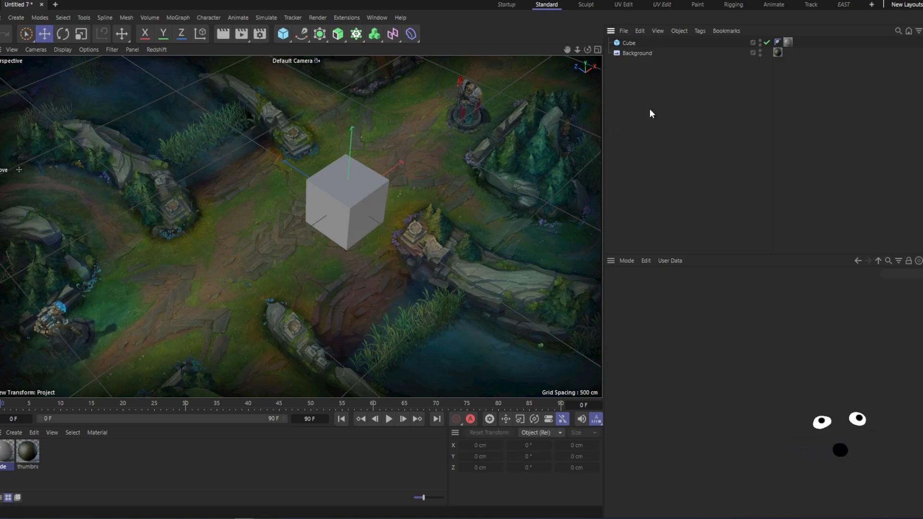
- Add a Plane object and set its width to 2228 cm and height to 1270 cm
{"action": "key", "text": "shift+c"}
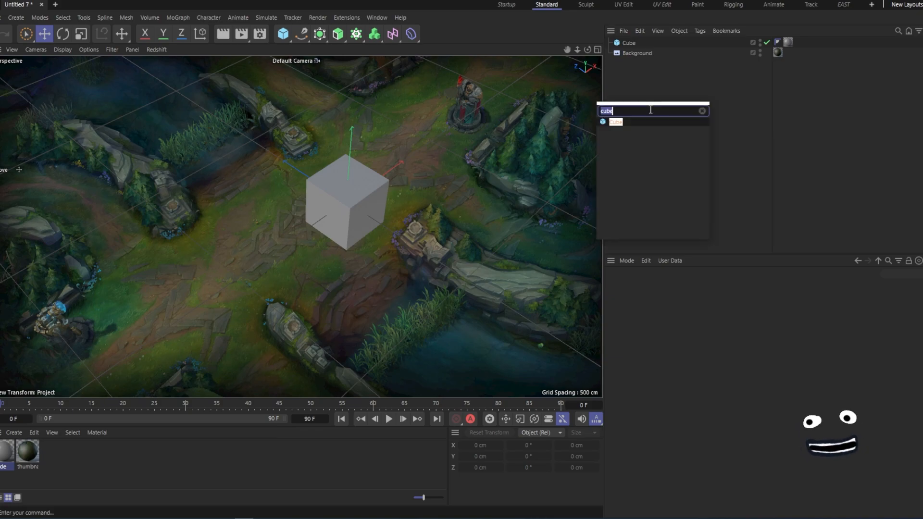
{"action": "type", "text": "plane"}
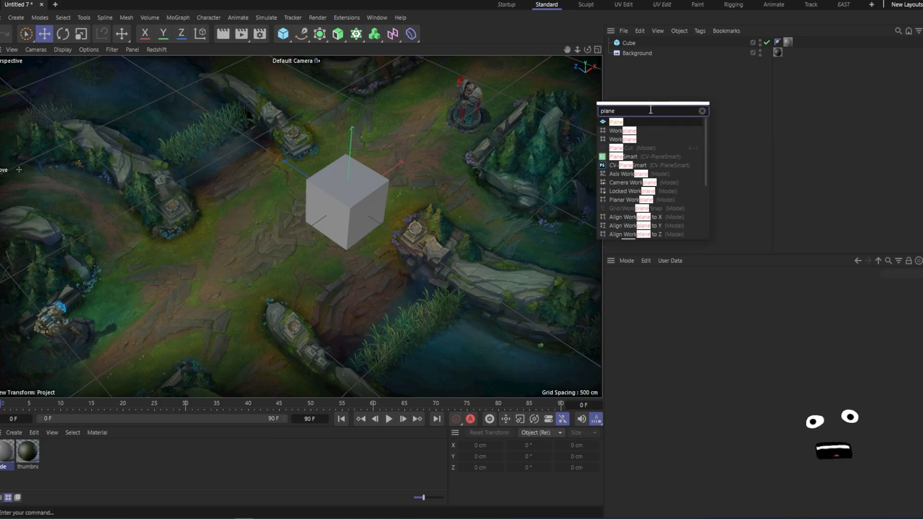
{"action": "key", "text": "Return"}
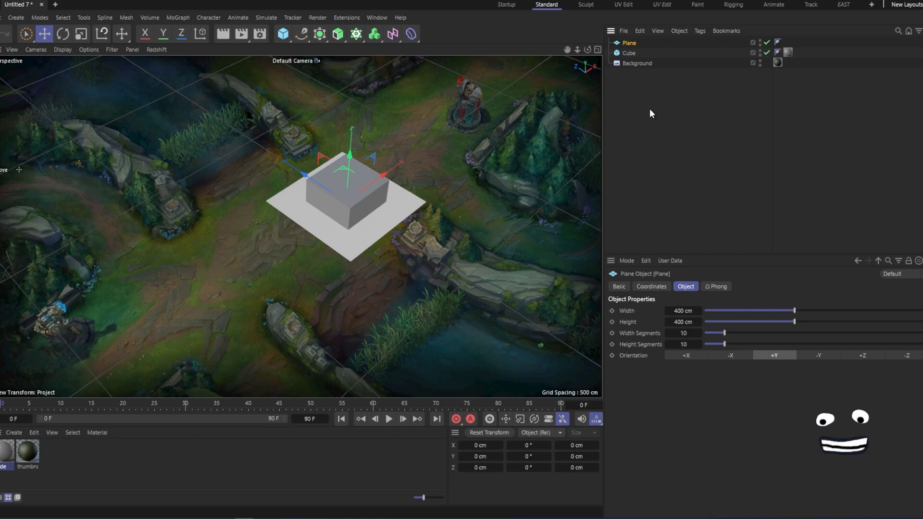
{"action": "left_click_drag", "start_coordinate": [699, 311], "coordinate": [365, 309]}
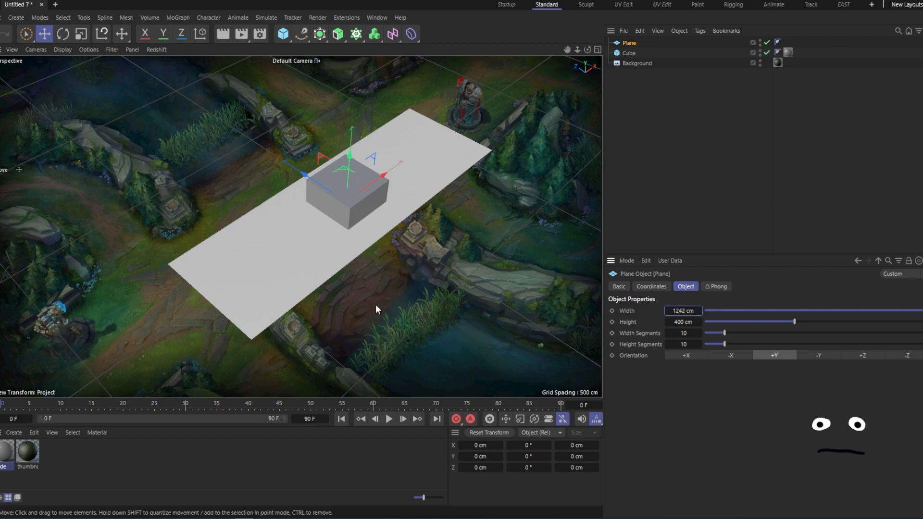
{"action": "left_click_drag", "start_coordinate": [682, 310], "coordinate": [725, 295]}
{"action": "left_click_drag", "start_coordinate": [692, 320], "coordinate": [727, 312]}
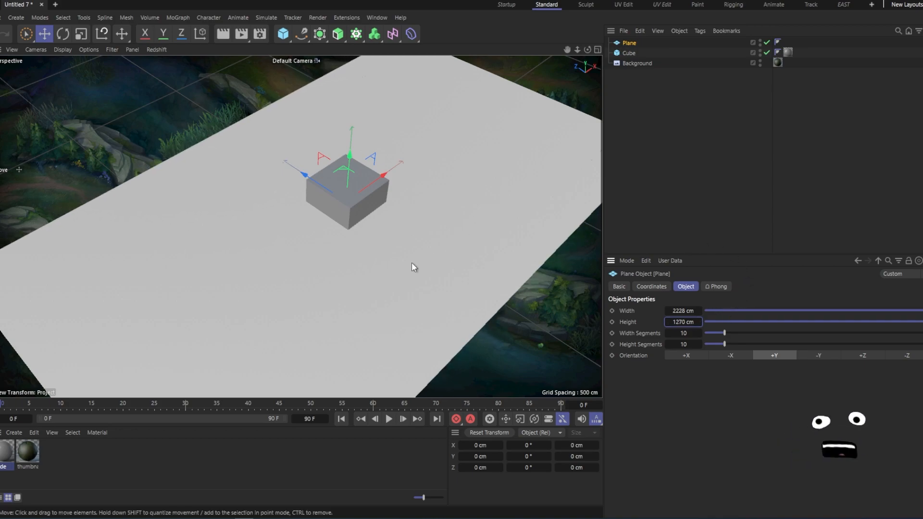
- Hide the plane in the viewport and show it again
{"action": "mouse_move", "coordinate": [313, 179]}
{"action": "left_mouse_down"}
{"action": "mouse_move", "coordinate": [289, 163]}
{"action": "mouse_move", "coordinate": [318, 182]}
{"action": "left_mouse_up"}
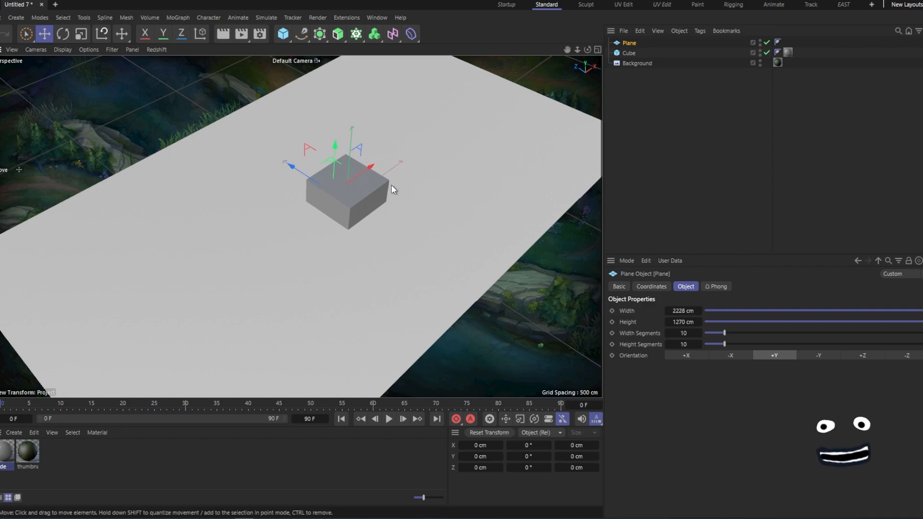
{"action": "left_click", "coordinate": [686, 130]}
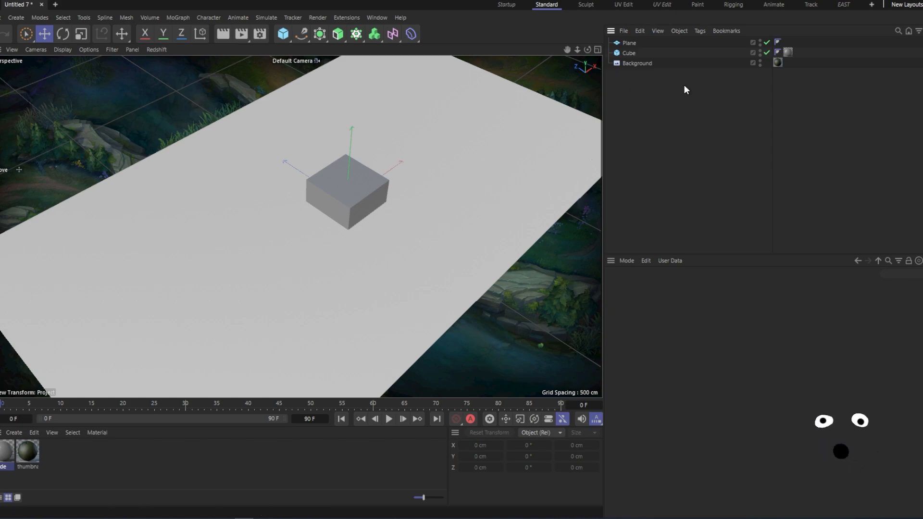
{"action": "left_click", "coordinate": [766, 42]}
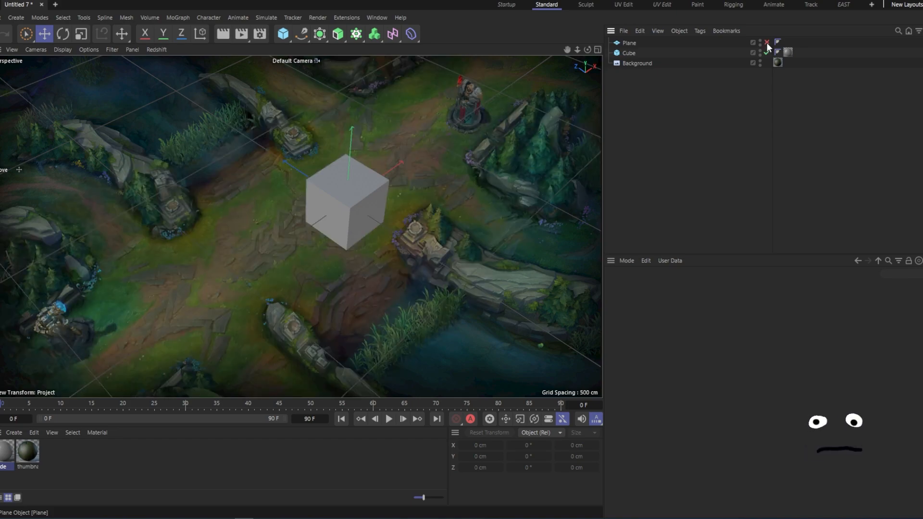
{"action": "left_click", "coordinate": [766, 42]}
- Raise the cube so it rests on top of the plane
{"action": "left_click", "coordinate": [361, 199]}
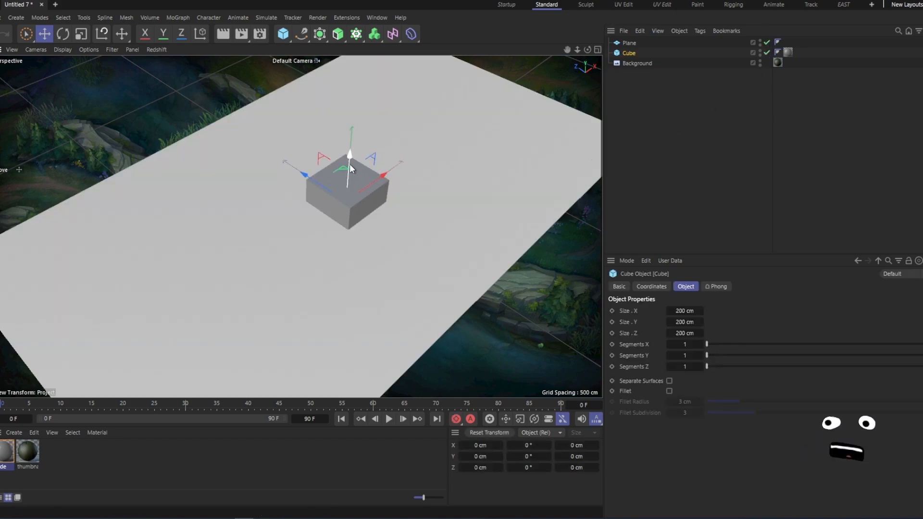
{"action": "left_click", "coordinate": [653, 71]}
{"action": "left_click", "coordinate": [630, 53]}
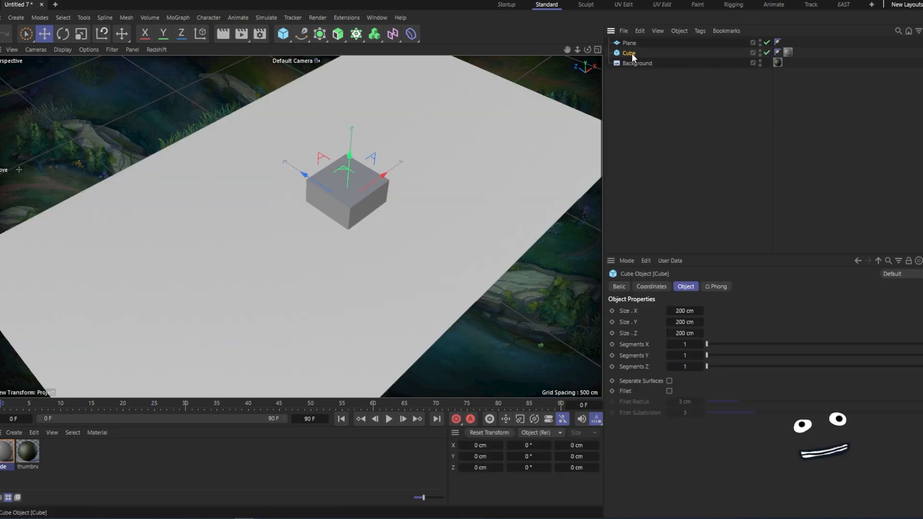
{"action": "left_click_drag", "start_coordinate": [350, 155], "coordinate": [359, 130]}
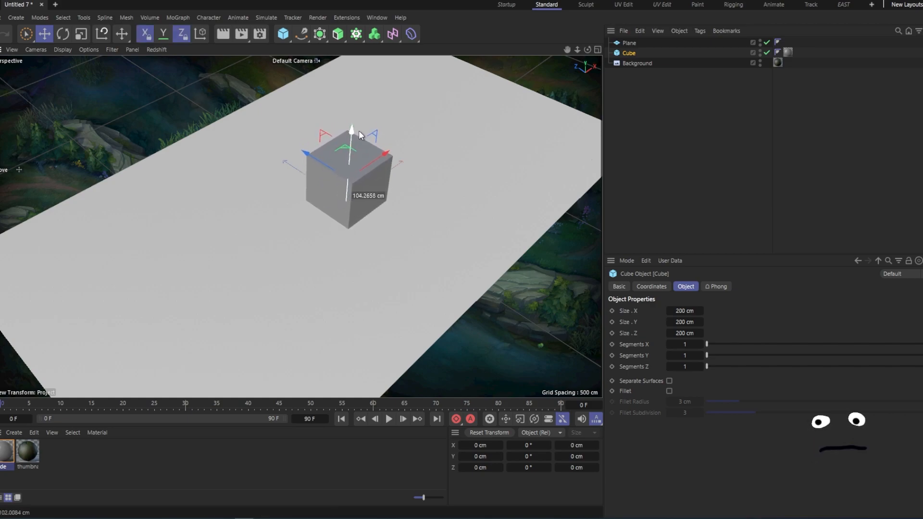
{"action": "left_click", "coordinate": [660, 137]}
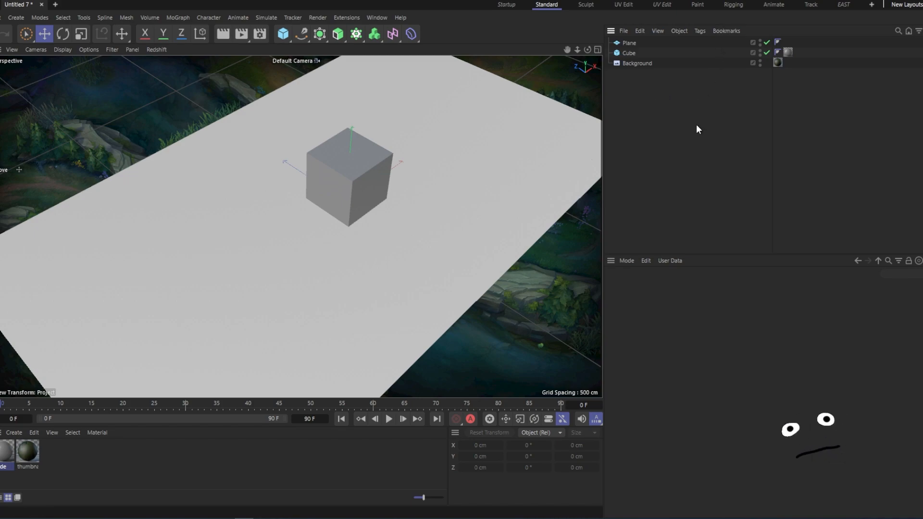
- Create a Redshift Area Light through the command search
{"action": "key", "text": "shift+c"}
{"action": "type", "text": "ar"}
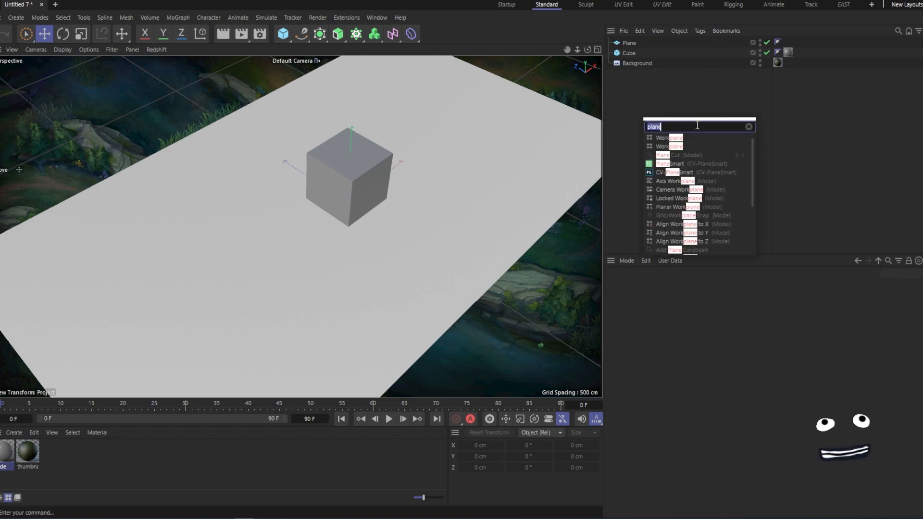
{"action": "key", "text": "Return"}
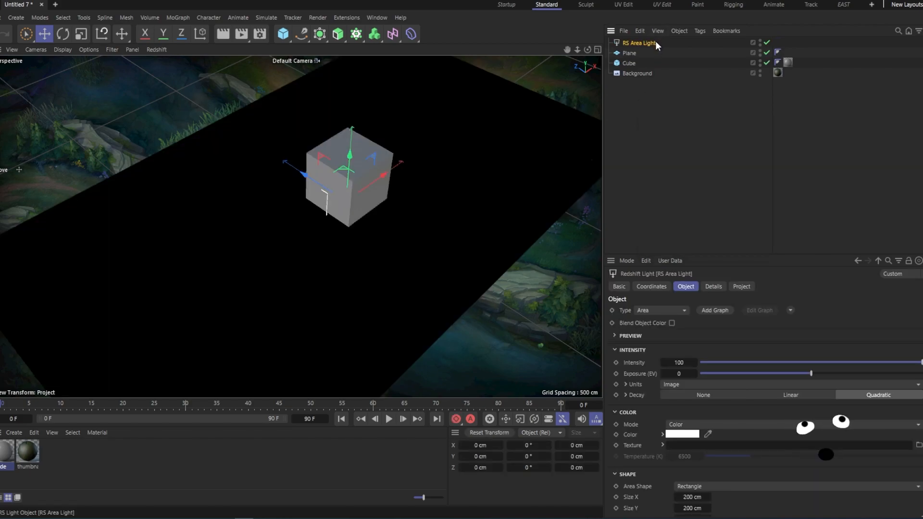
- Move the area light up and away from the cube and rotate it to face the scene
{"action": "left_click_drag", "start_coordinate": [349, 162], "coordinate": [344, 107]}
{"action": "left_click_drag", "start_coordinate": [410, 132], "coordinate": [432, 129]}
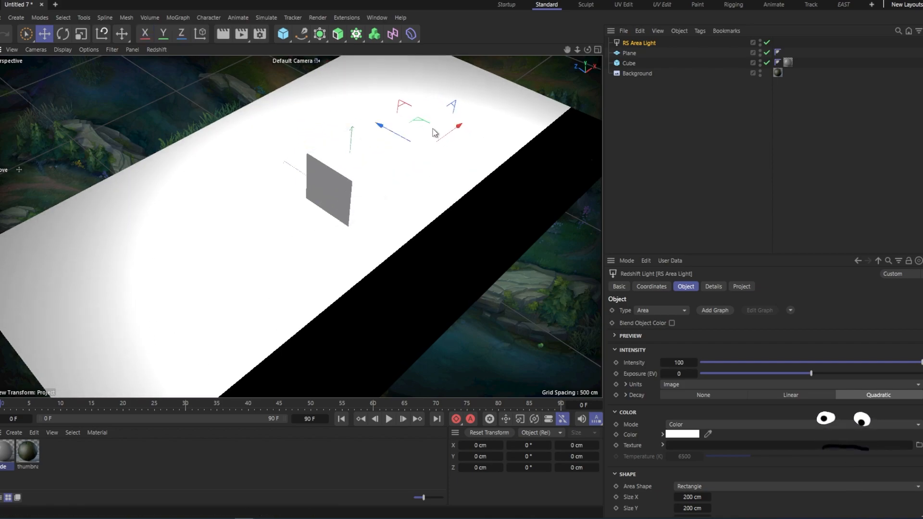
{"action": "left_click", "coordinate": [64, 35]}
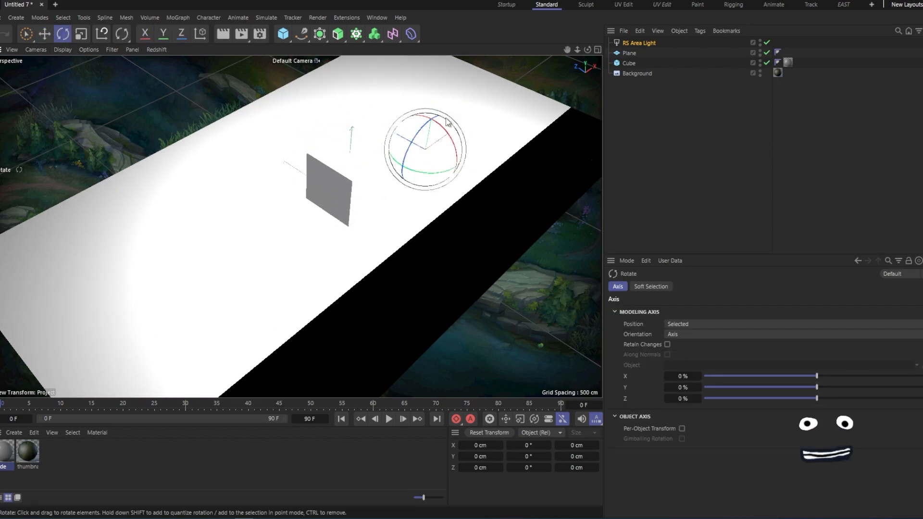
{"action": "left_click_drag", "start_coordinate": [457, 143], "coordinate": [420, 152]}
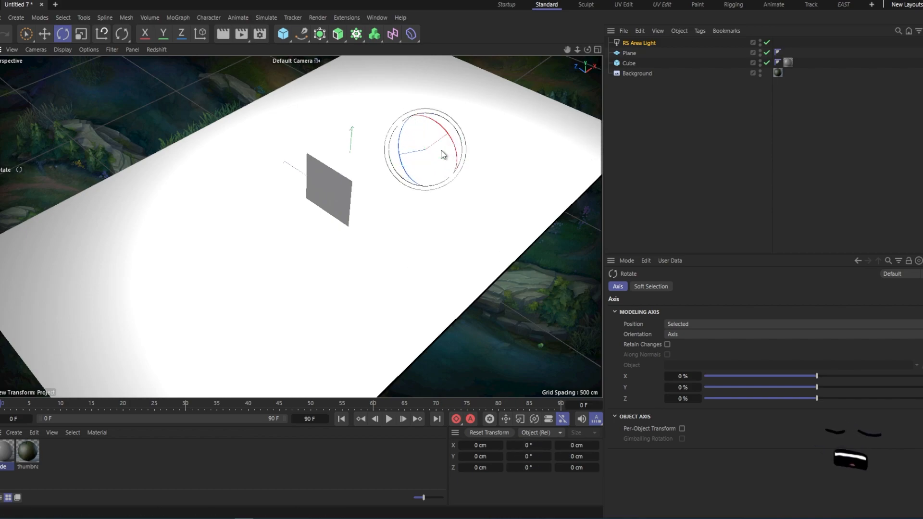
- In the four-view layout, raise the area light higher above the cube in the front view
{"action": "middle_click", "coordinate": [421, 222]}
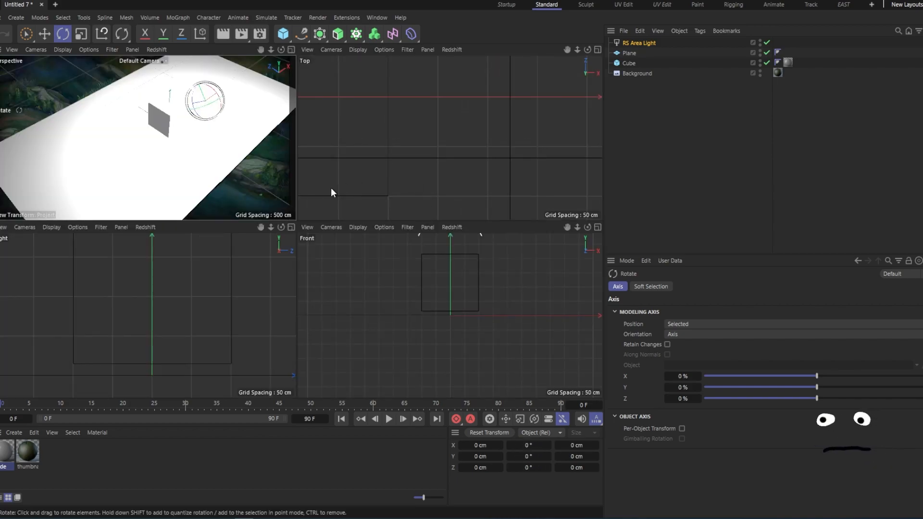
{"action": "left_click_drag", "start_coordinate": [296, 222], "coordinate": [320, 243]}
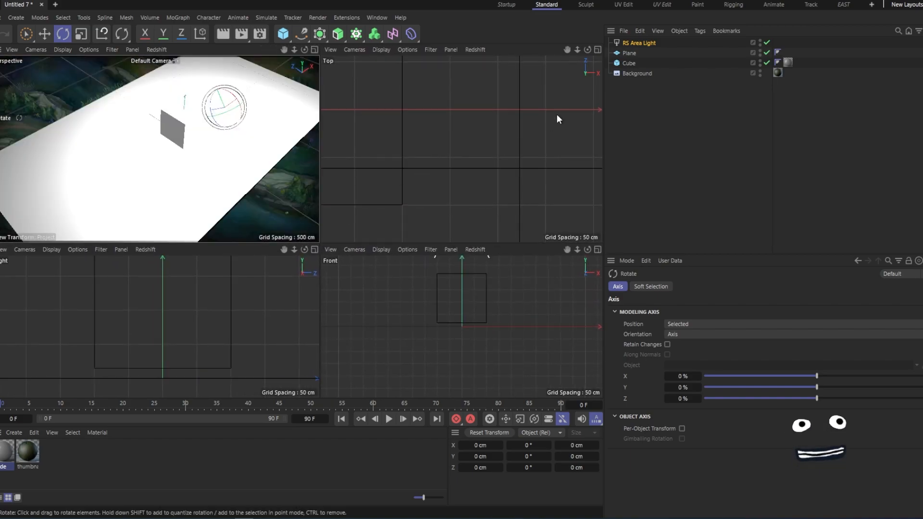
{"action": "scroll", "coordinate": [493, 154], "scroll_direction": "down", "scroll_amount": 6}
{"action": "middle_click_drag", "start_coordinate": [487, 166], "coordinate": [455, 147], "text": "alt"}
{"action": "scroll", "coordinate": [499, 302], "scroll_direction": "down", "scroll_amount": 5}
{"action": "middle_click_drag", "start_coordinate": [482, 312], "coordinate": [450, 360], "text": "alt"}
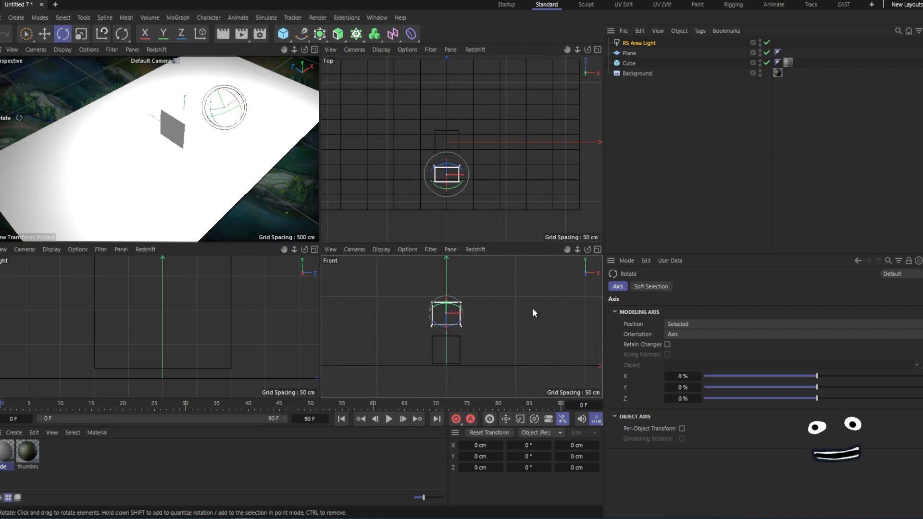
{"action": "left_click", "coordinate": [636, 43]}
{"action": "left_click_drag", "start_coordinate": [541, 315], "coordinate": [526, 321]}
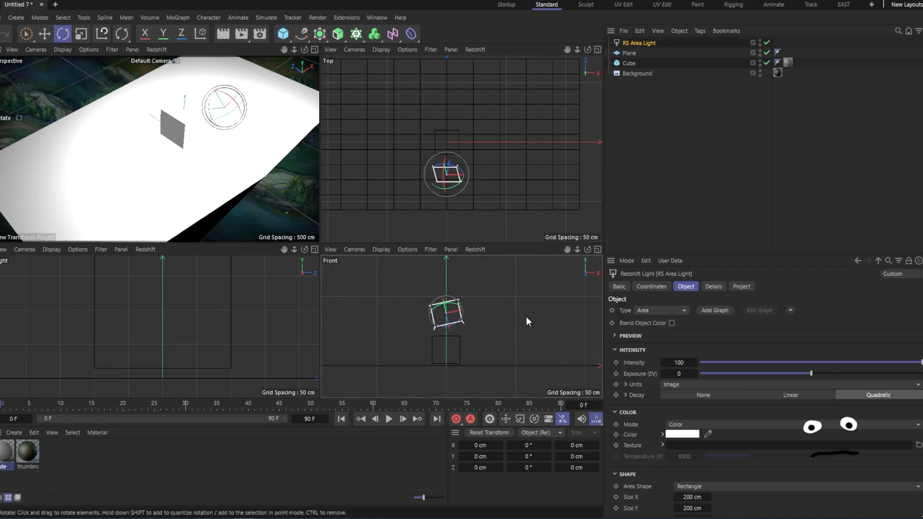
{"action": "key", "text": "ctrl+z"}
{"action": "key", "text": "e"}
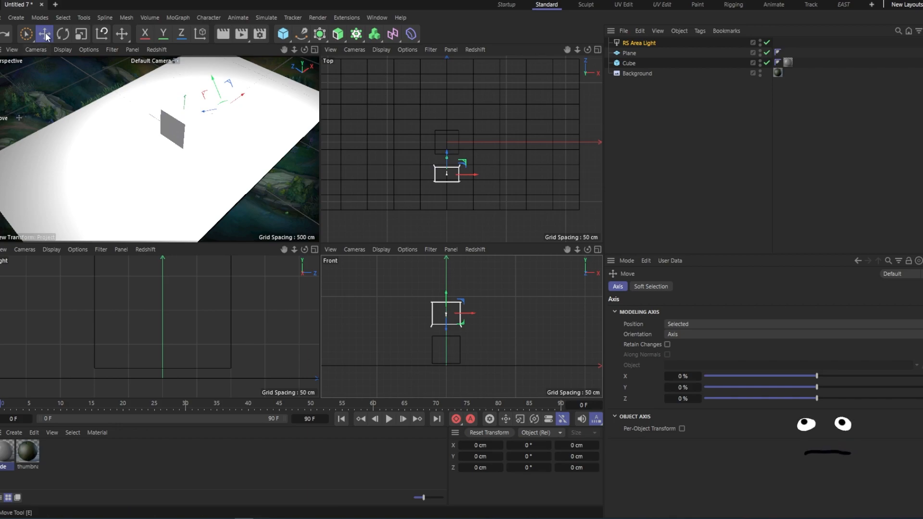
{"action": "left_click_drag", "start_coordinate": [527, 328], "coordinate": [532, 293]}
{"action": "left_click", "coordinate": [662, 123]}
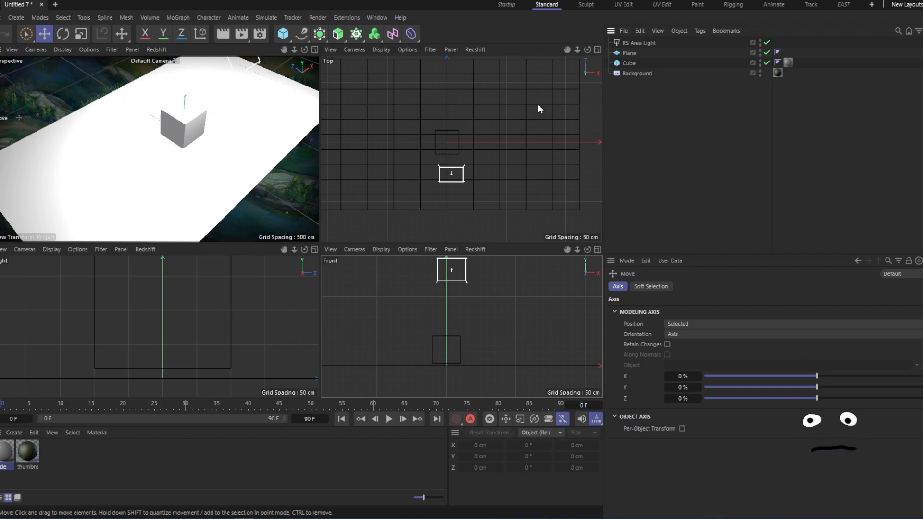
- Start Redshift interactive rendering in the perspective viewport
{"action": "left_click", "coordinate": [158, 49]}
{"action": "left_click", "coordinate": [170, 69]}
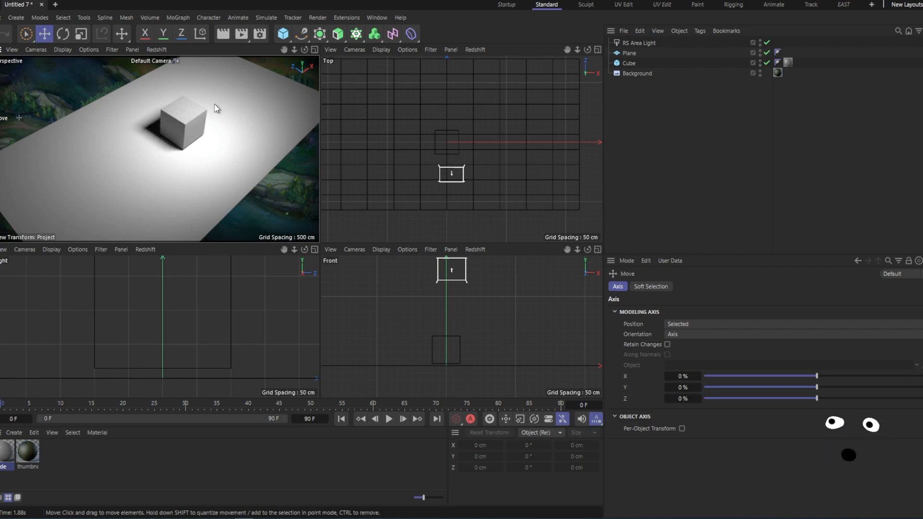
- Add a Redshift Object tag to the plane and enable its matte override
{"action": "left_click", "coordinate": [225, 167]}
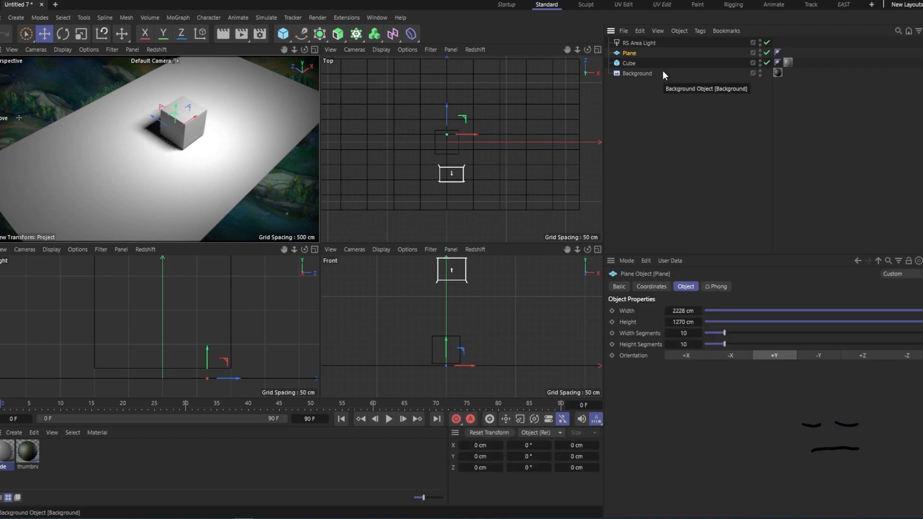
{"action": "key", "text": "shift+c"}
{"action": "type", "text": "rs"}
{"action": "key", "text": "Return"}
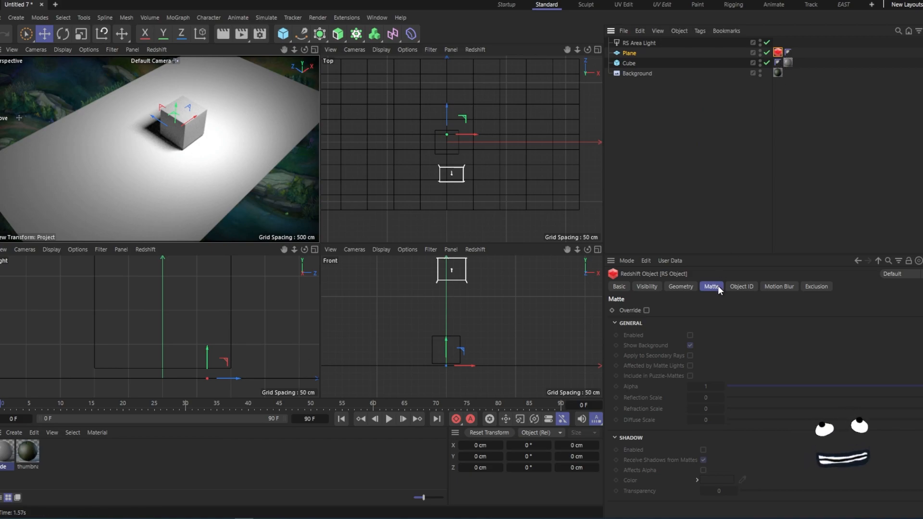
{"action": "left_click", "coordinate": [646, 311]}
{"action": "left_click", "coordinate": [690, 335]}
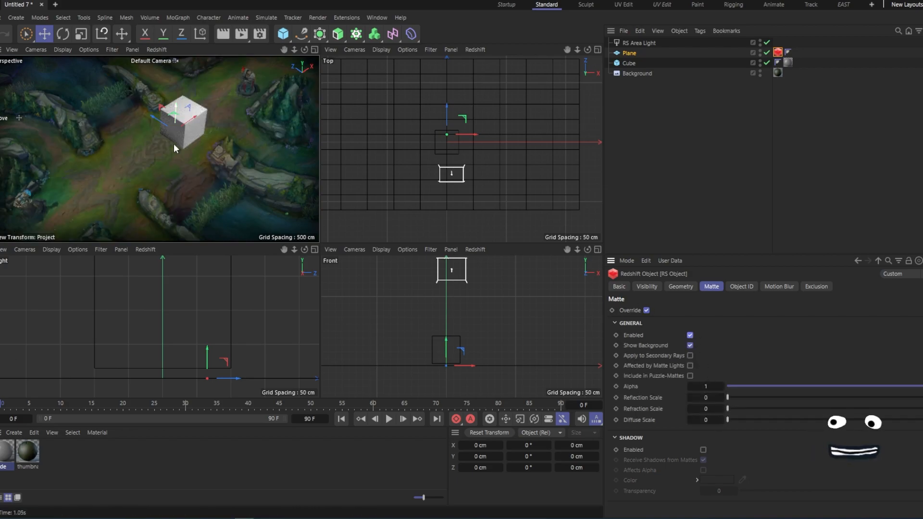
- Enable matte shadows on the plane's Redshift Object tag
{"action": "middle_click", "coordinate": [205, 165]}
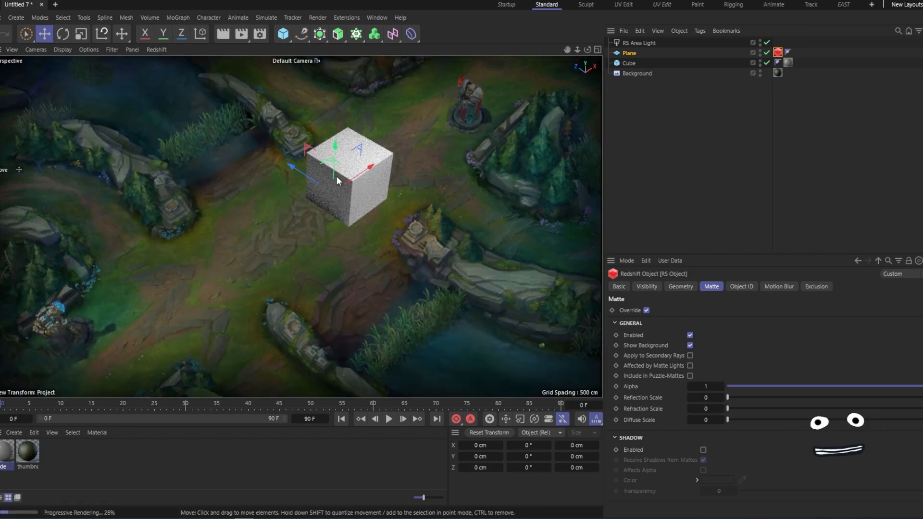
{"action": "middle_click", "coordinate": [315, 151]}
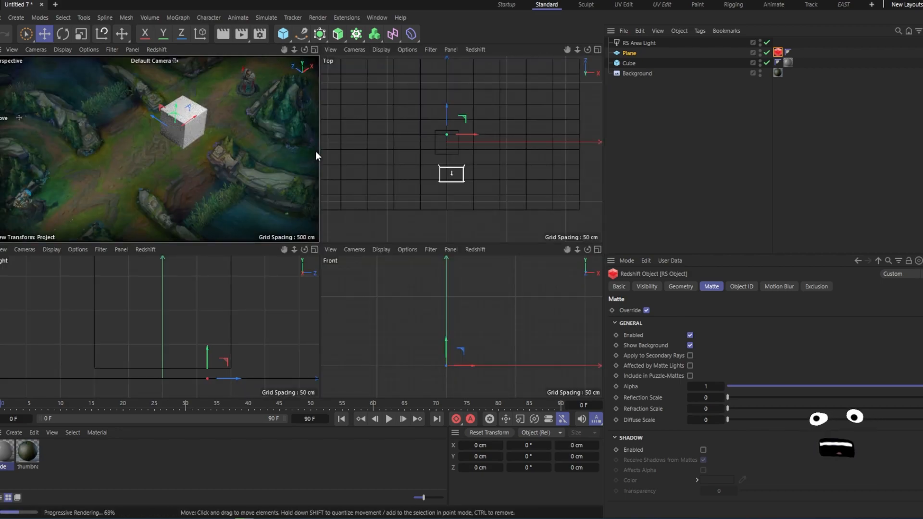
{"action": "middle_click", "coordinate": [316, 151]}
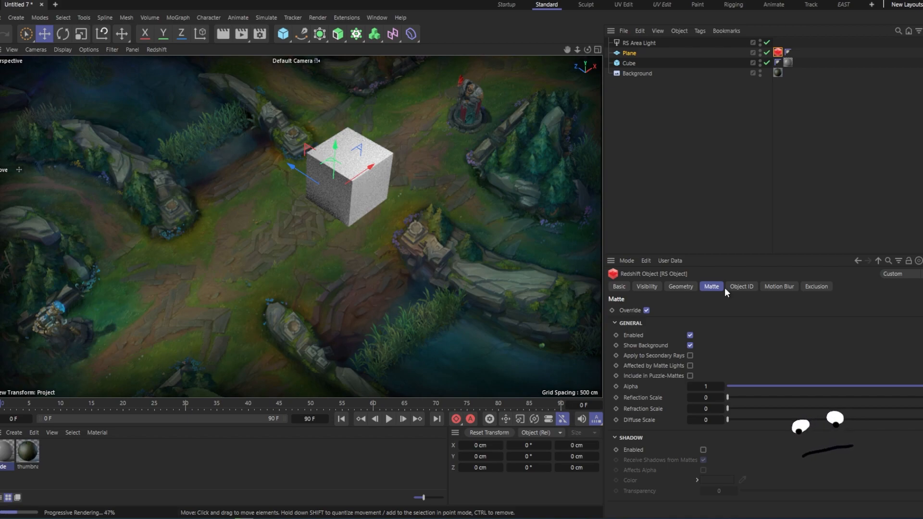
{"action": "left_click", "coordinate": [702, 450]}
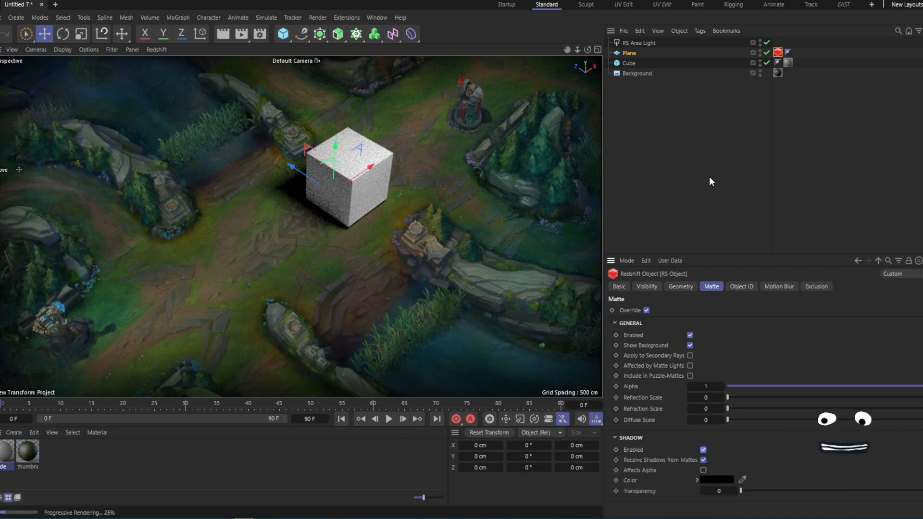
{"action": "left_click", "coordinate": [680, 171]}
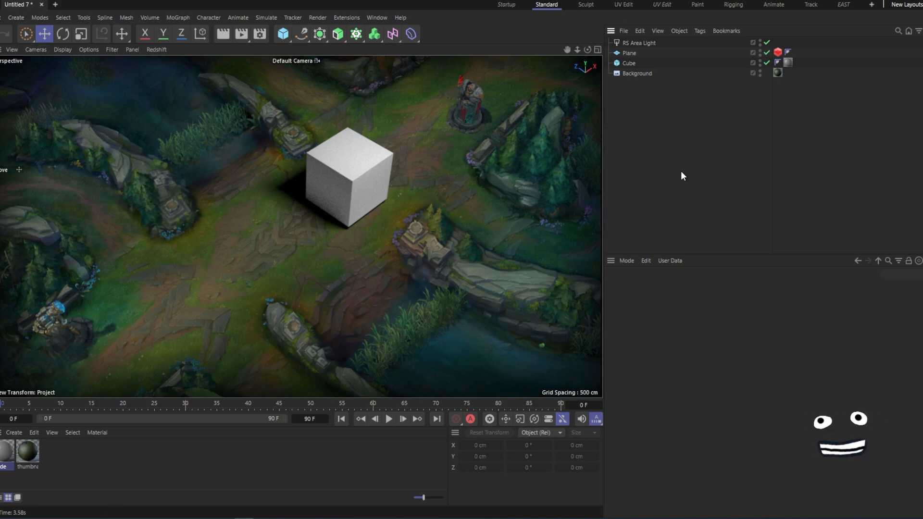
- Turn on fillet for the cube and set the fillet radius to 7 cm
{"action": "left_click", "coordinate": [625, 62]}
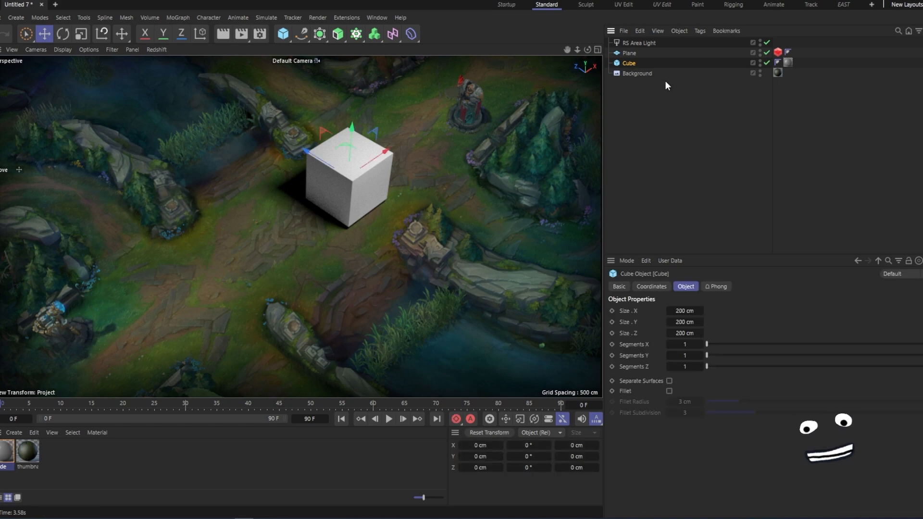
{"action": "left_click", "coordinate": [669, 391]}
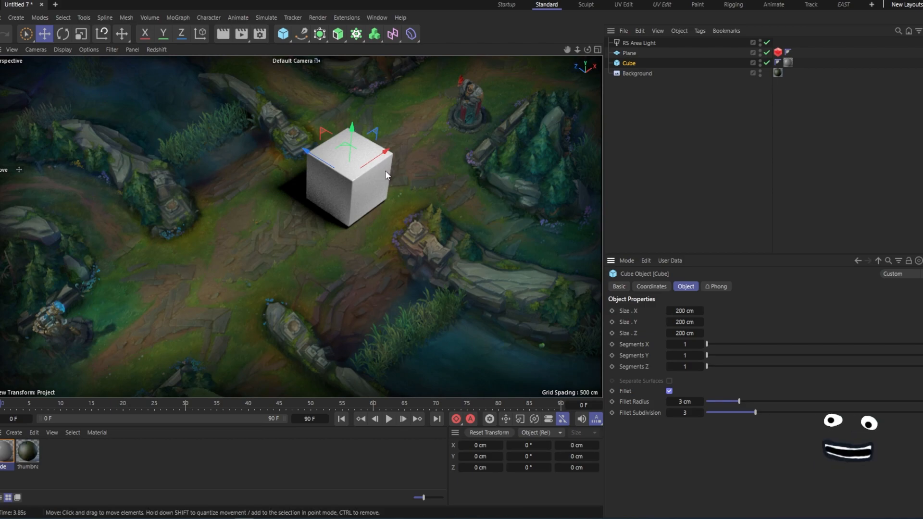
{"action": "left_click_drag", "start_coordinate": [751, 402], "coordinate": [784, 400]}
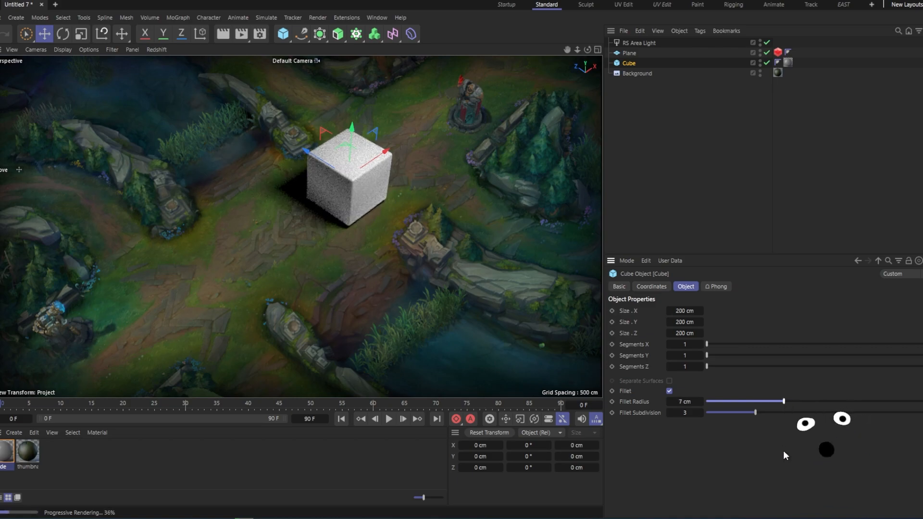
{"action": "left_click", "coordinate": [689, 162]}
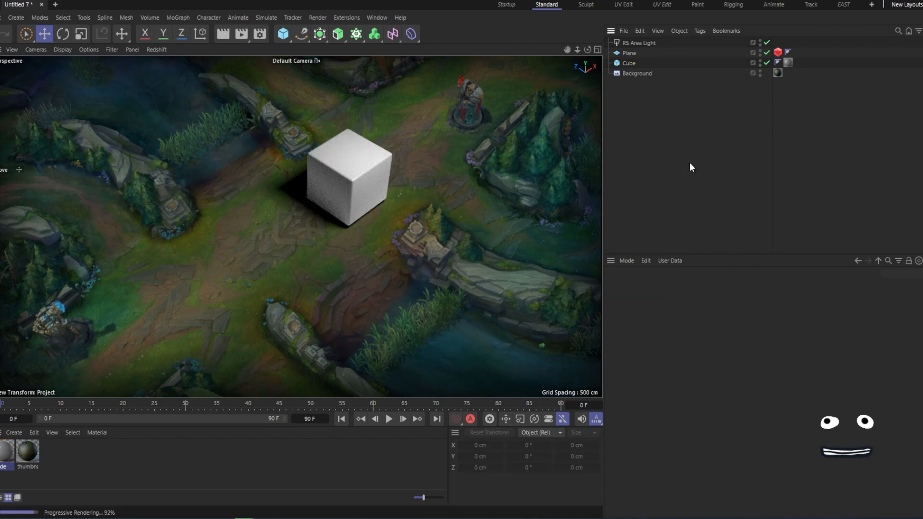
{"action": "left_click", "coordinate": [631, 63]}
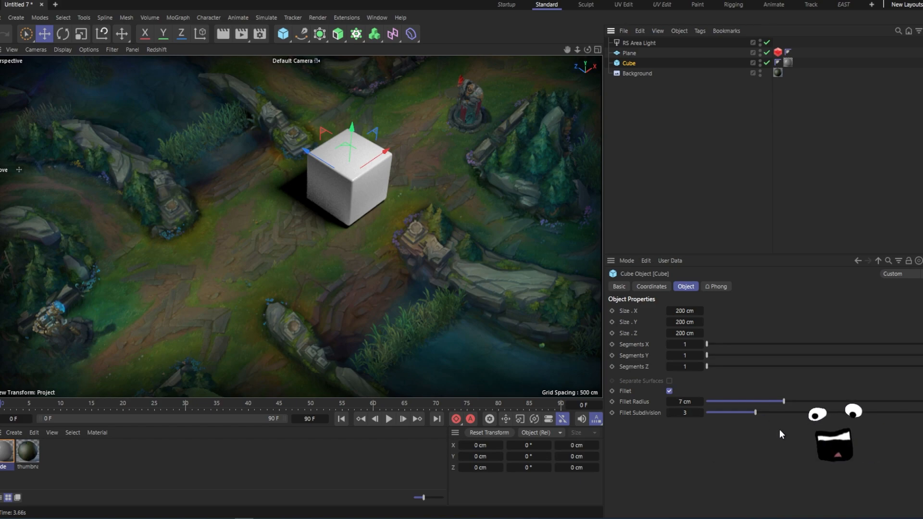
{"action": "left_click", "coordinate": [402, 145]}
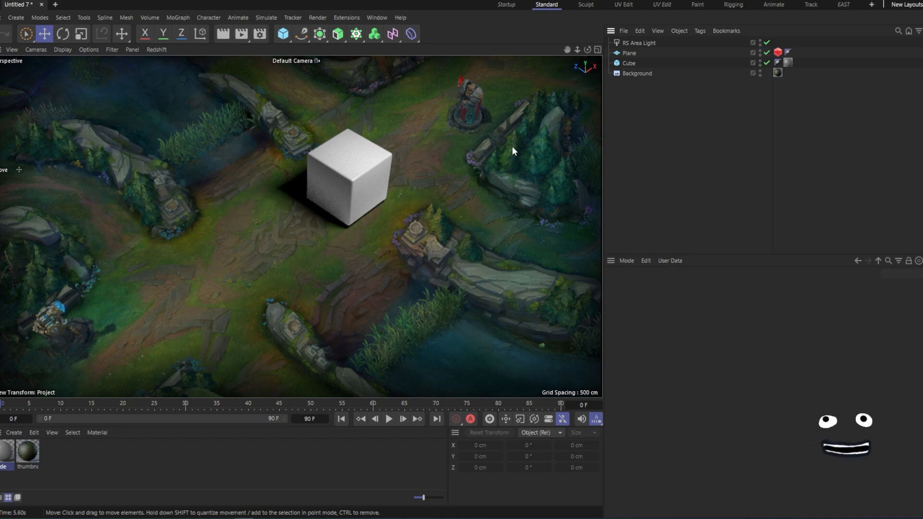
- Move the area light toward the upper left of the cube in the top view
{"action": "left_click", "coordinate": [639, 42]}
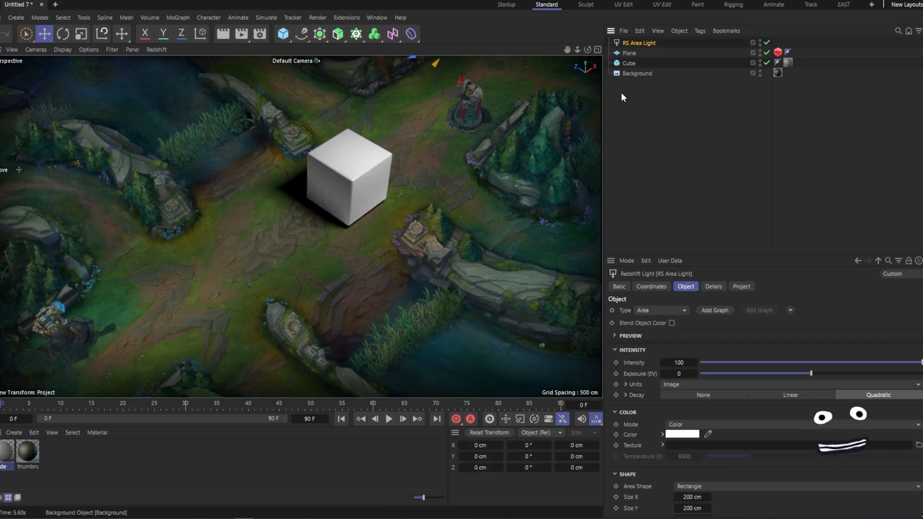
{"action": "middle_click", "coordinate": [446, 201]}
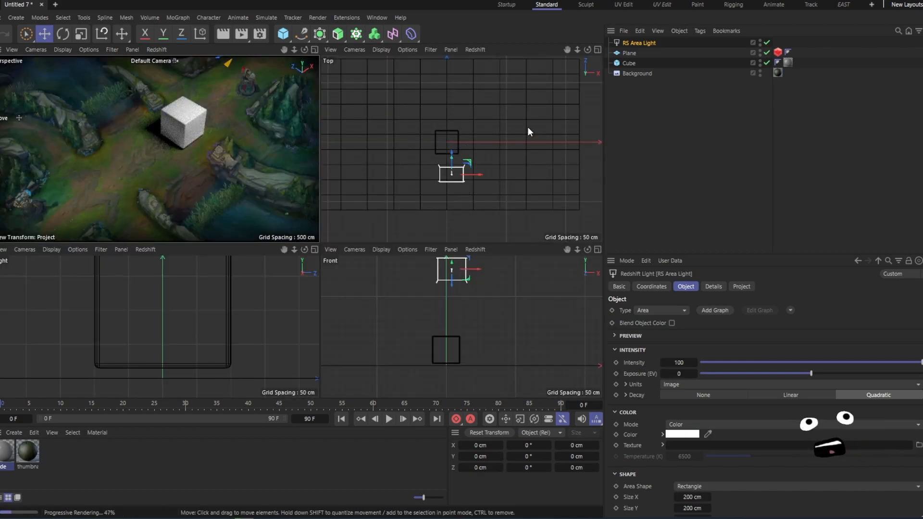
{"action": "key", "text": "e"}
{"action": "left_click_drag", "start_coordinate": [543, 145], "coordinate": [549, 78]}
- Rotate the area light and scale it up slightly
{"action": "key", "text": "r"}
{"action": "key", "text": "e"}
{"action": "key", "text": "t"}
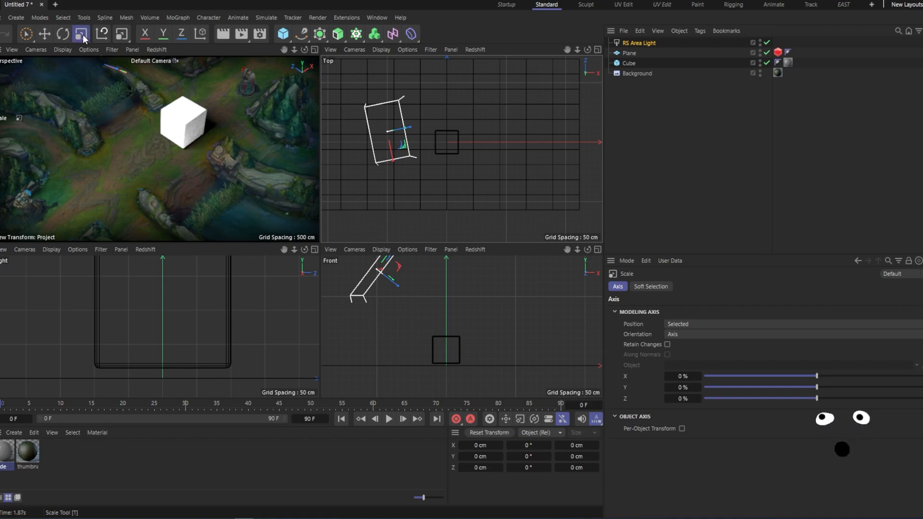
{"action": "mouse_move", "coordinate": [514, 122]}
{"action": "left_mouse_down"}
{"action": "mouse_move", "coordinate": [569, 80]}
{"action": "mouse_move", "coordinate": [505, 121]}
{"action": "left_mouse_up"}
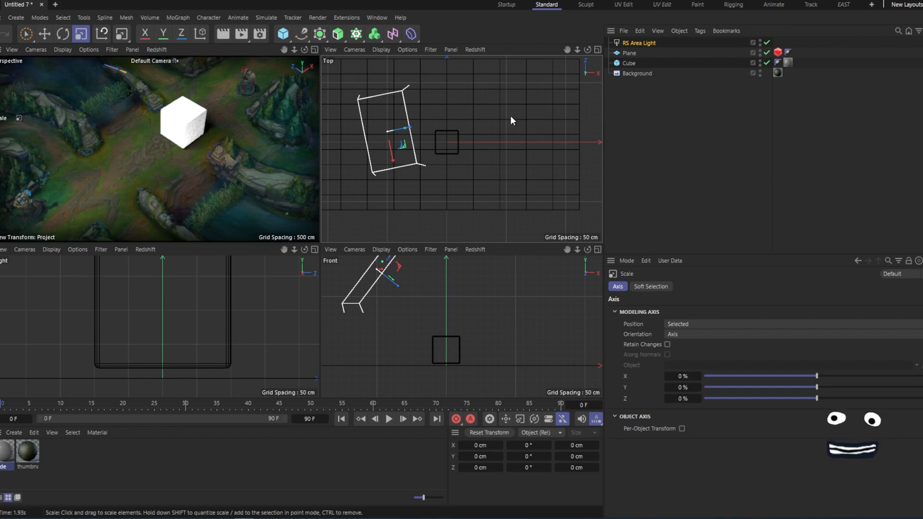
{"action": "key", "text": "e"}
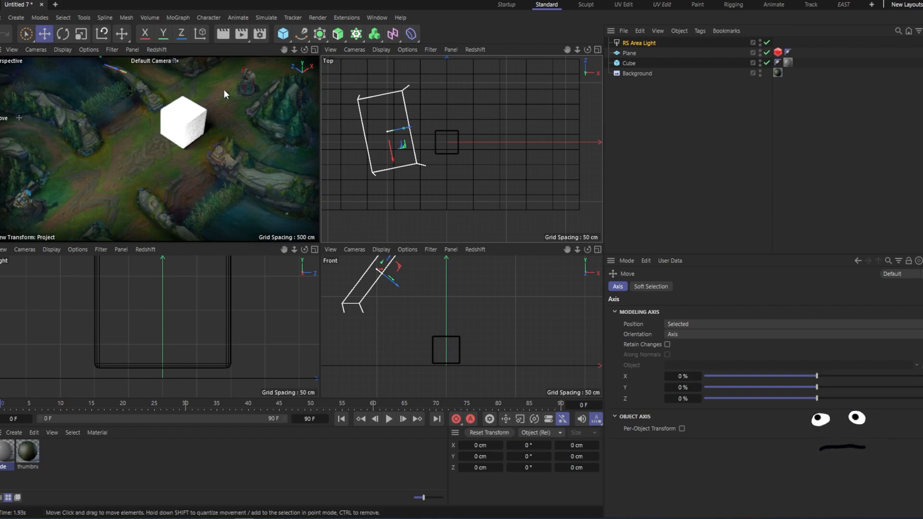
- Nudge the area light slightly in the top view and lower its intensity to 17.84
{"action": "mouse_move", "coordinate": [542, 124]}
{"action": "left_mouse_down"}
{"action": "mouse_move", "coordinate": [527, 120]}
{"action": "mouse_move", "coordinate": [536, 114]}
{"action": "left_mouse_up"}
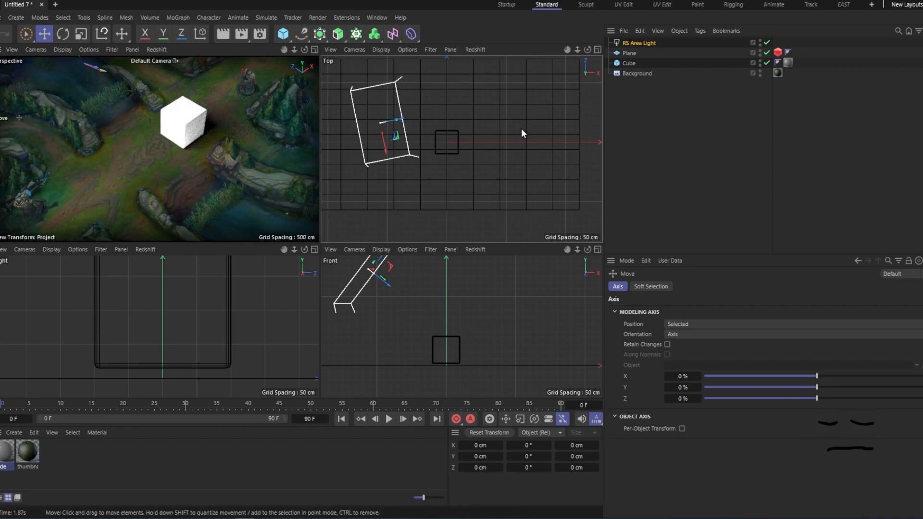
{"action": "left_click", "coordinate": [685, 83]}
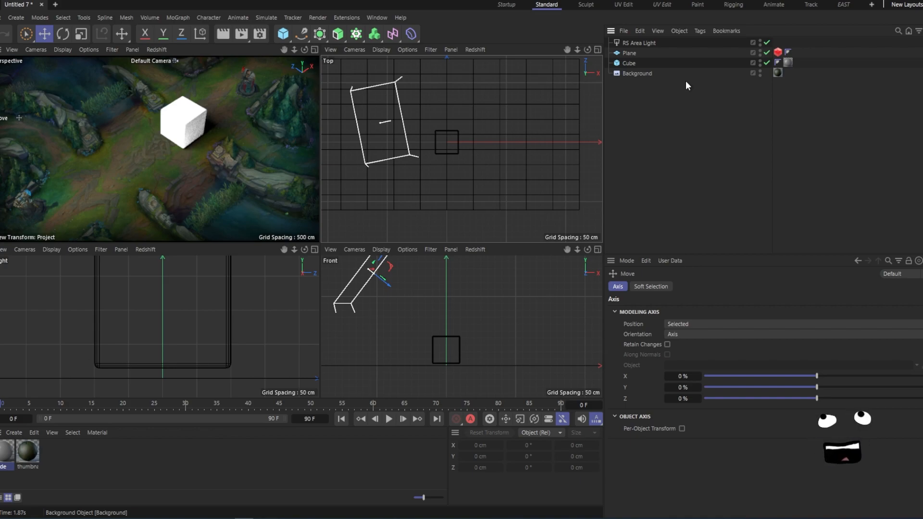
{"action": "left_click", "coordinate": [641, 45]}
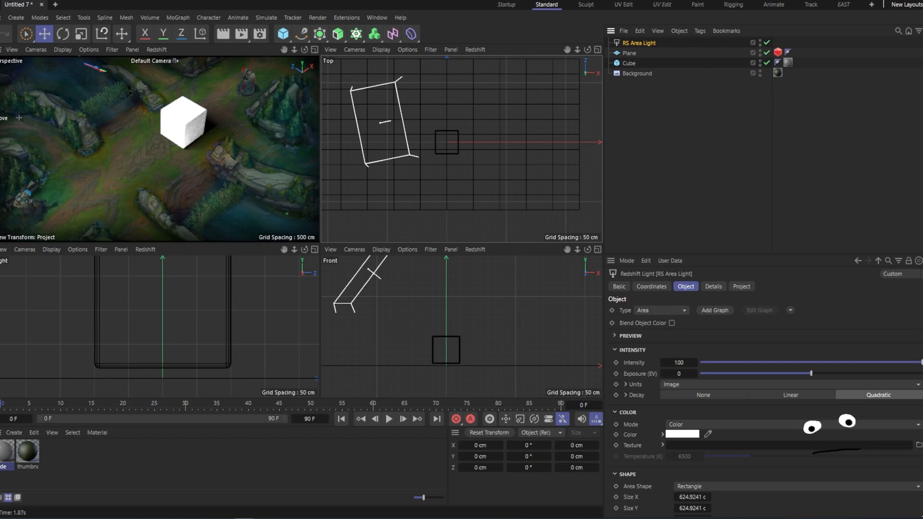
{"action": "left_click_drag", "start_coordinate": [800, 362], "coordinate": [731, 361]}
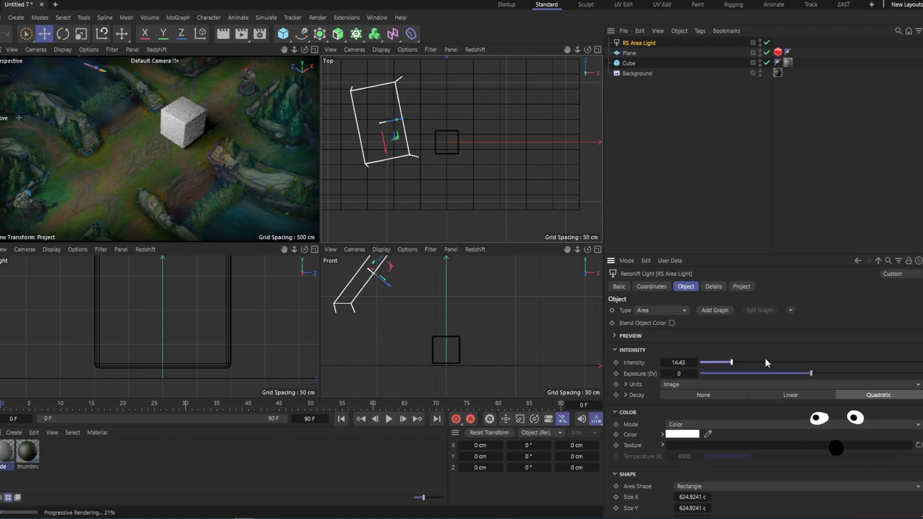
{"action": "left_click_drag", "start_coordinate": [731, 362], "coordinate": [726, 362]}
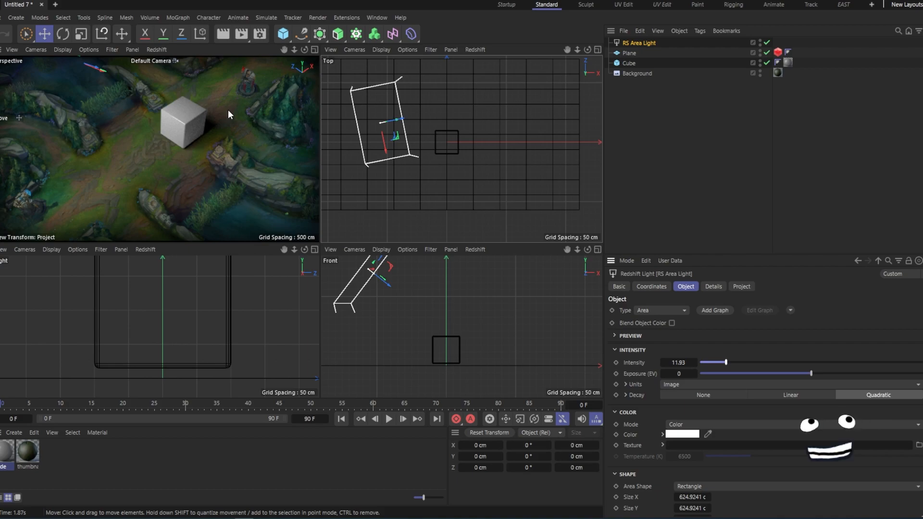
{"action": "left_click_drag", "start_coordinate": [733, 361], "coordinate": [741, 361]}
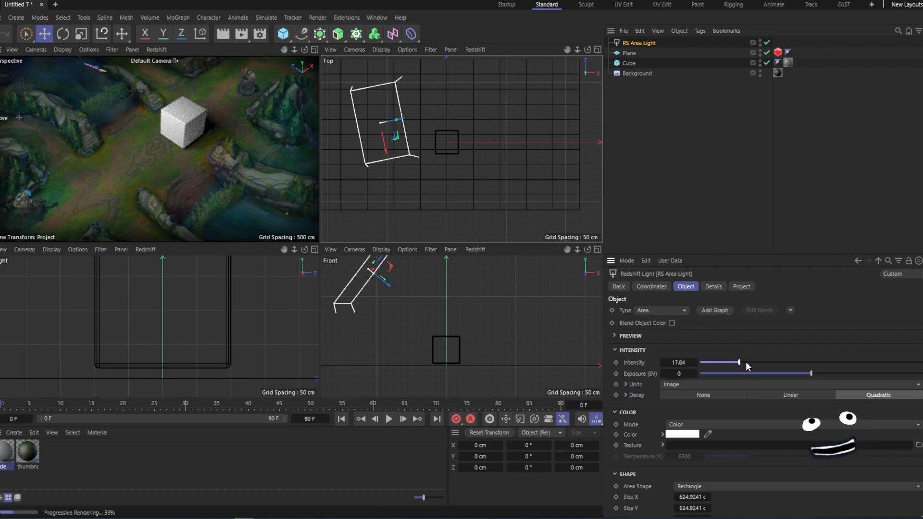
- Move the cube slightly up and to the right over the lane background in the perspective view
{"action": "middle_click", "coordinate": [276, 160]}
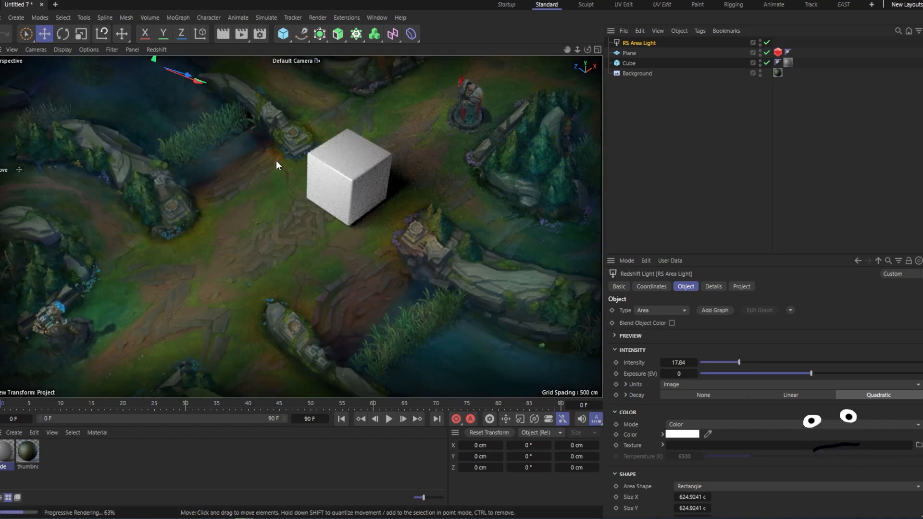
{"action": "left_click", "coordinate": [635, 148]}
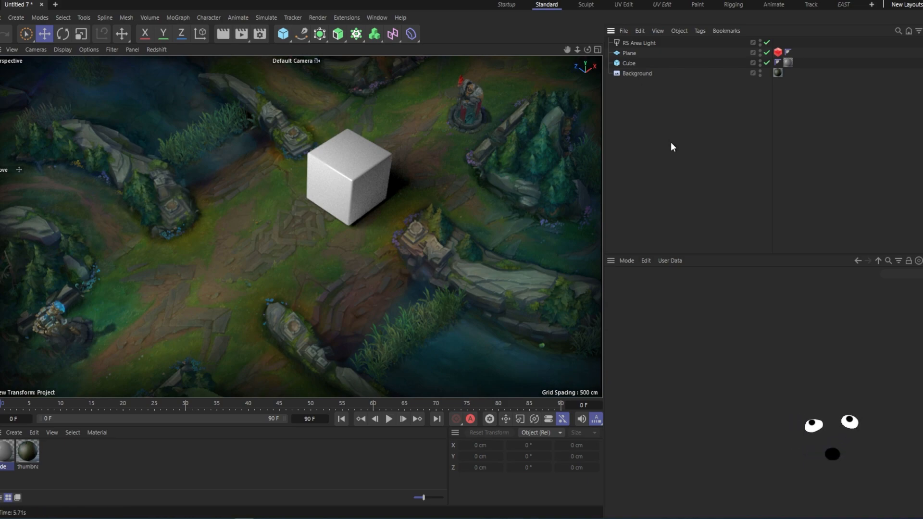
{"action": "left_click", "coordinate": [385, 179]}
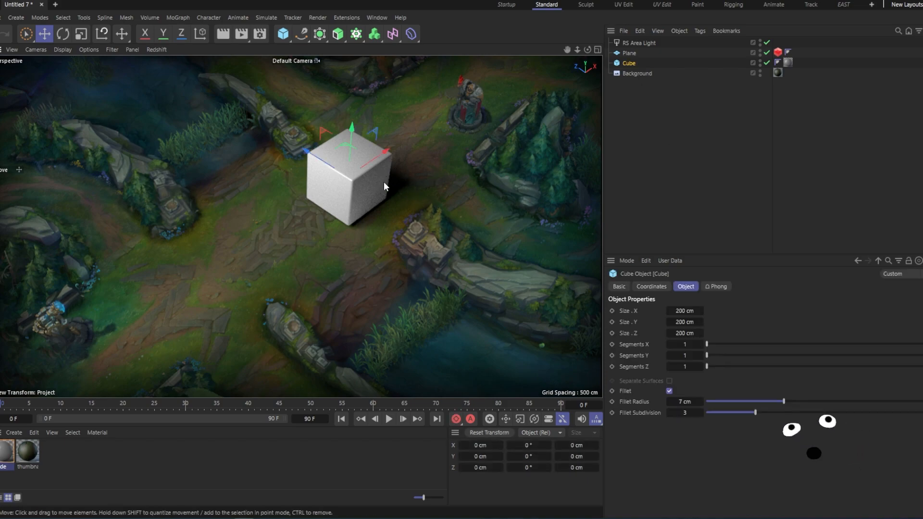
{"action": "left_click_drag", "start_coordinate": [387, 155], "coordinate": [411, 139]}
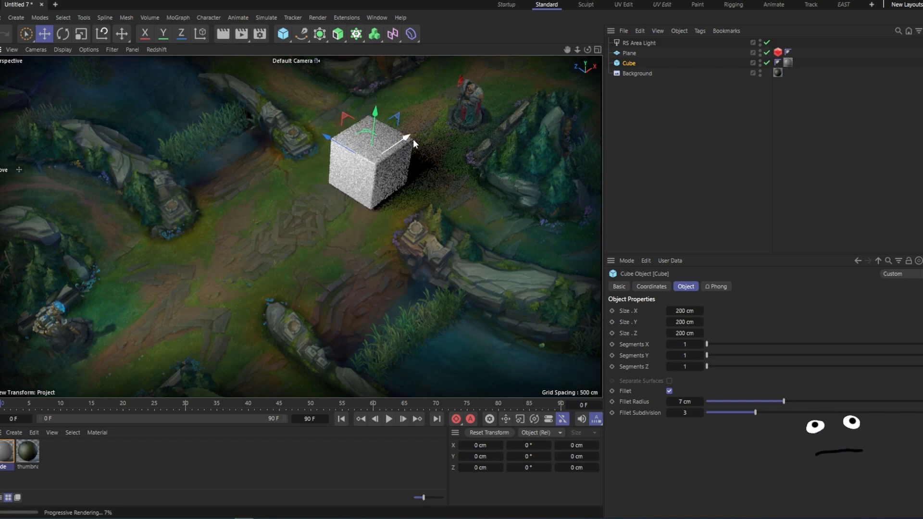
{"action": "left_click_drag", "start_coordinate": [354, 149], "coordinate": [347, 142]}
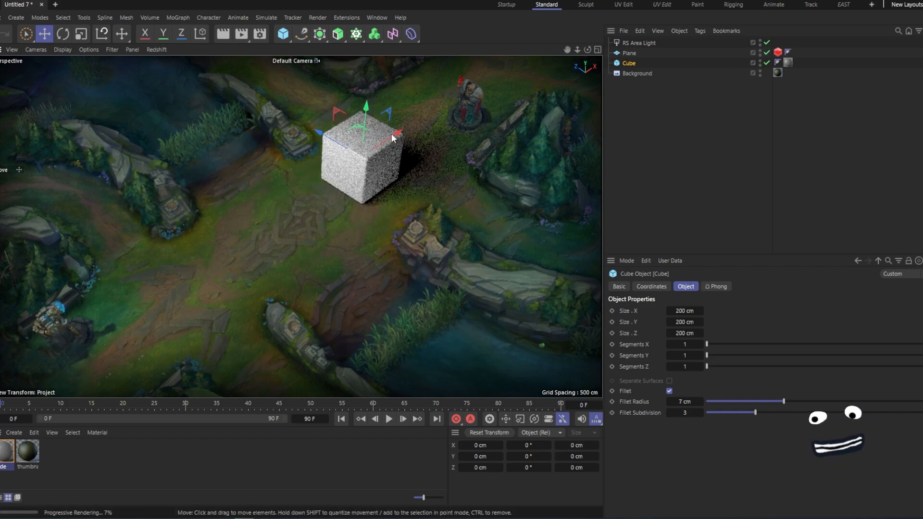
- Rotate the cube around its vertical axis with the Rotate tool
{"action": "left_click", "coordinate": [62, 34]}
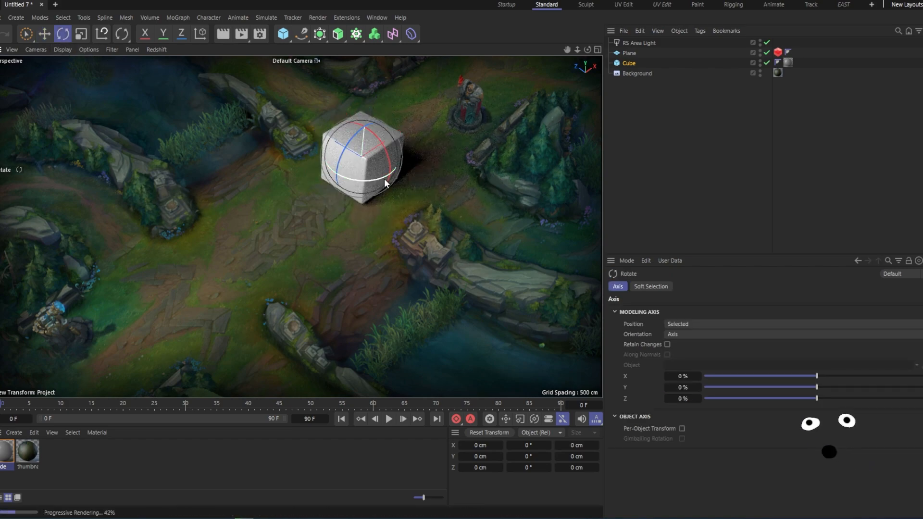
{"action": "left_click_drag", "start_coordinate": [380, 179], "coordinate": [519, 170]}
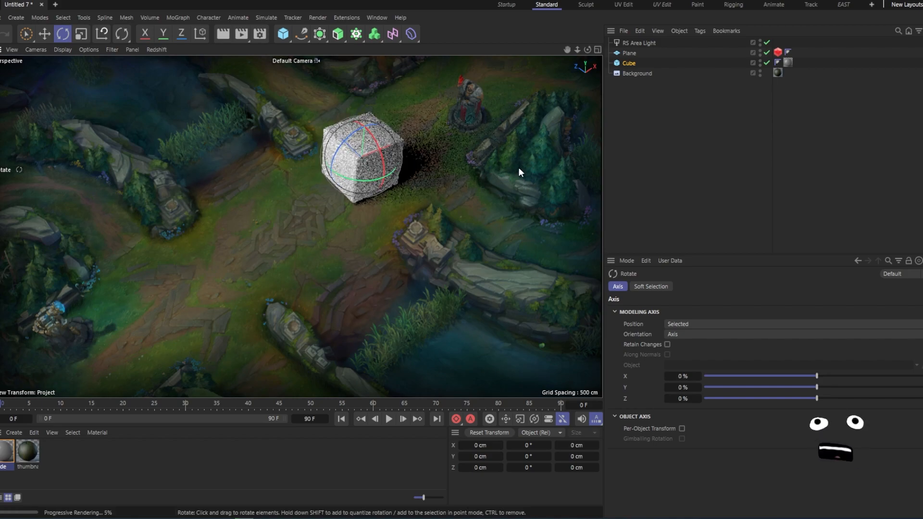
{"action": "left_click", "coordinate": [376, 180]}
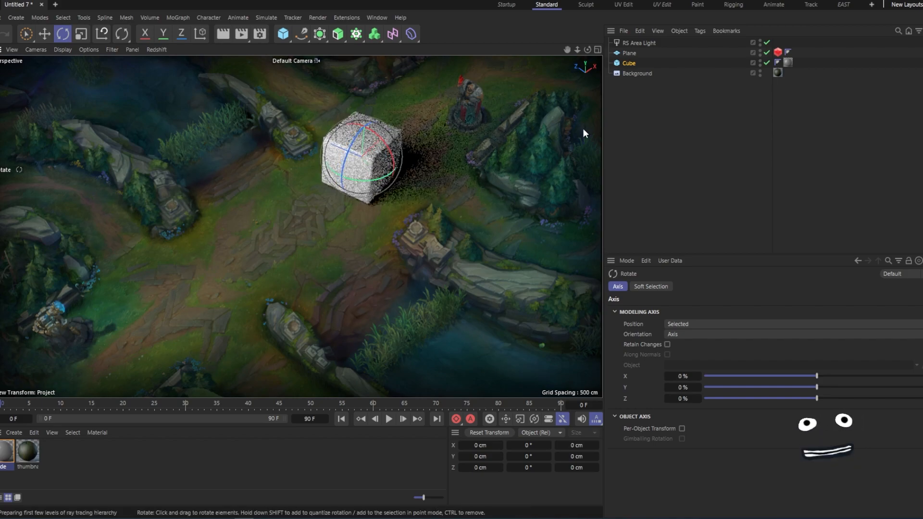
{"action": "left_click", "coordinate": [667, 110]}
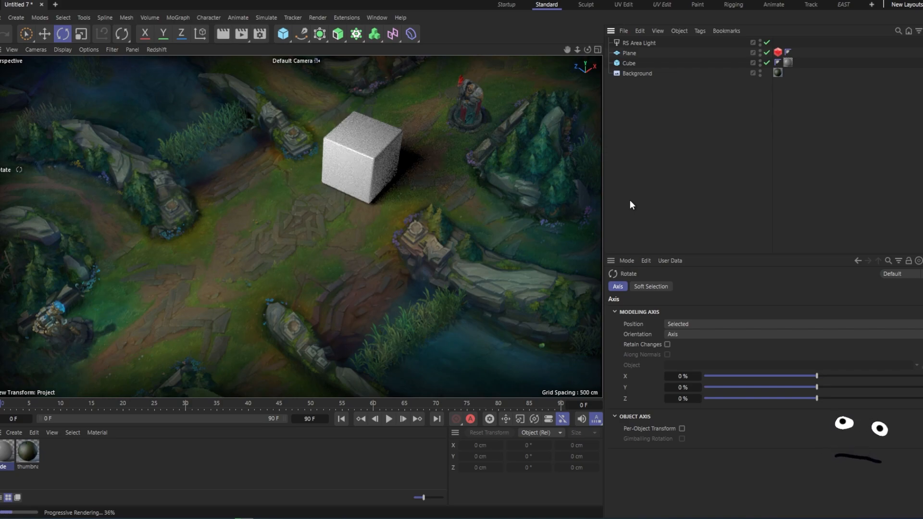
- Move the cube slightly down and to the right with the Move tool
{"action": "left_click", "coordinate": [358, 170]}
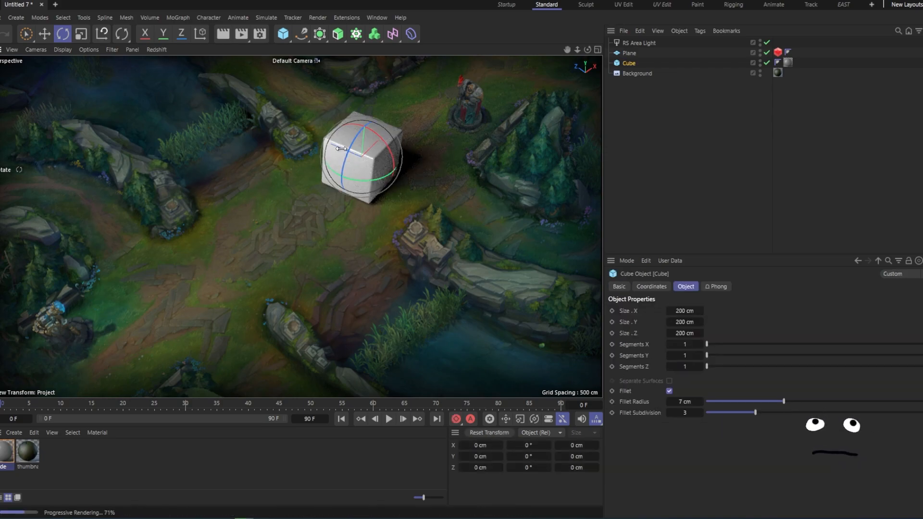
{"action": "left_click", "coordinate": [44, 33]}
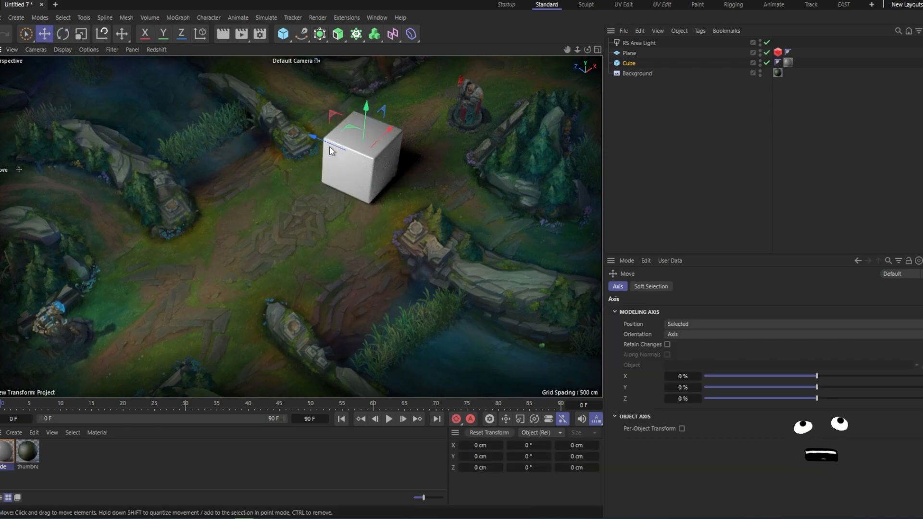
{"action": "left_click_drag", "start_coordinate": [336, 145], "coordinate": [356, 163]}
{"action": "left_click", "coordinate": [673, 148]}
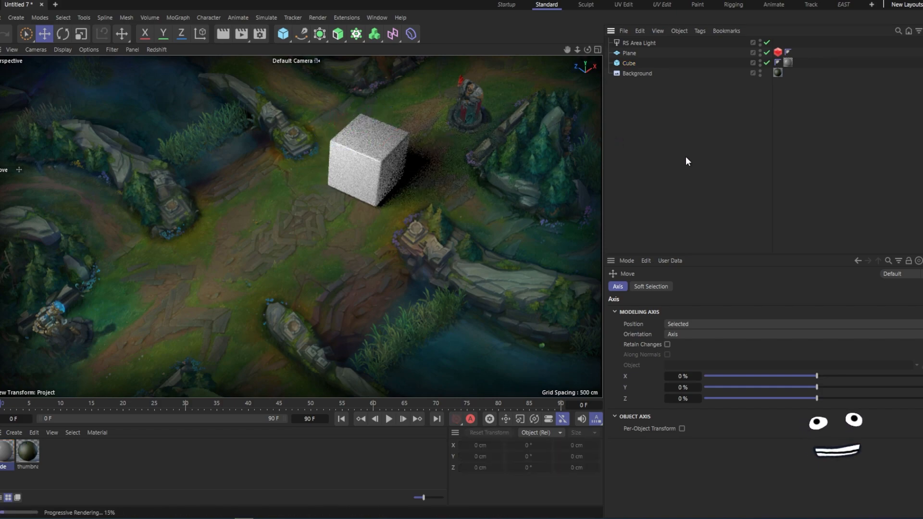
- Raise the area light's intensity to 22.84
{"action": "left_click", "coordinate": [641, 43]}
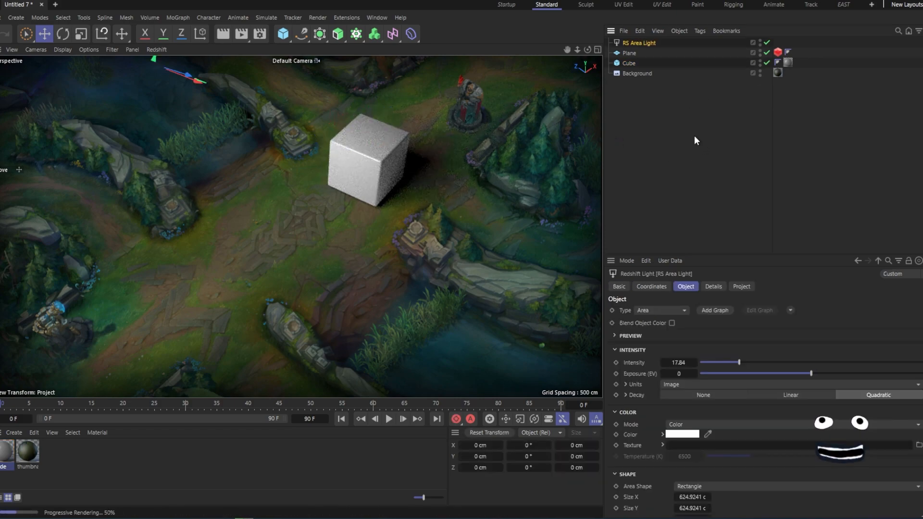
{"action": "left_click_drag", "start_coordinate": [740, 361], "coordinate": [749, 361]}
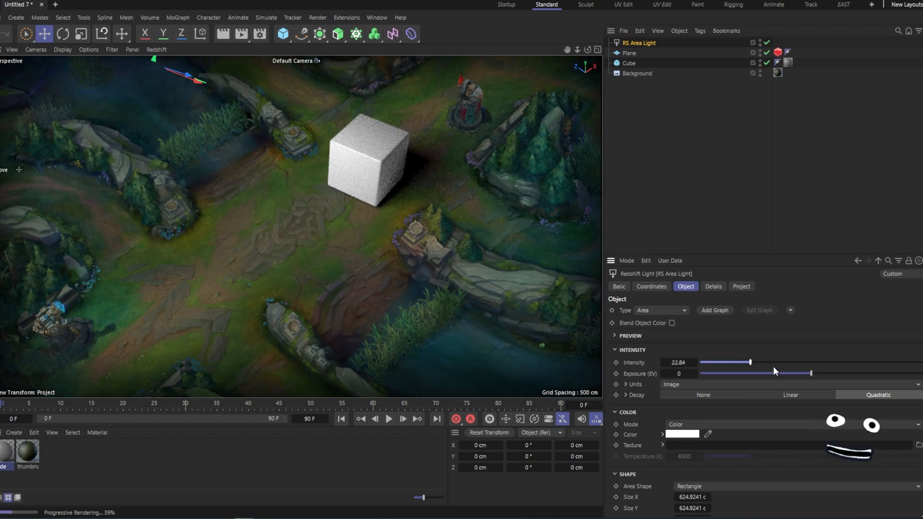
{"action": "left_click", "coordinate": [685, 124]}
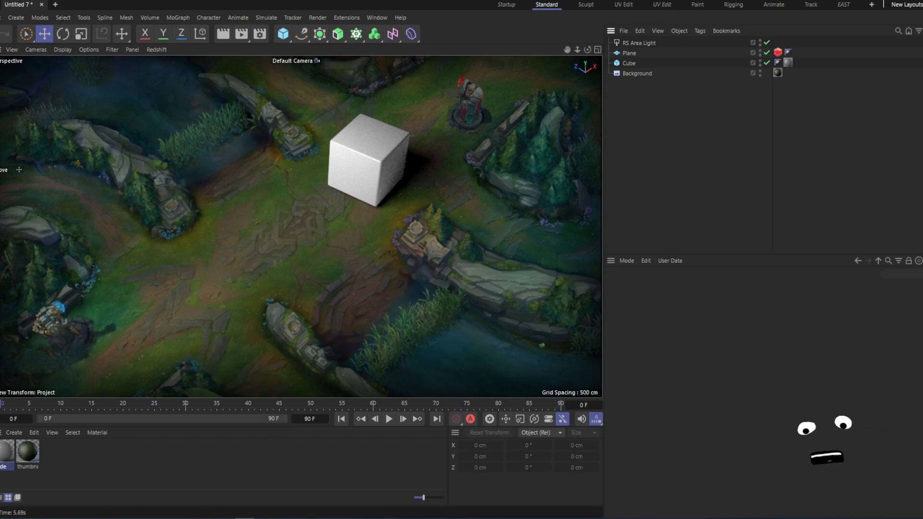
- Open the i-cry-u-the-f-up.jpg image from the thumbnail folder to preview it, then close the viewer
{"action": "left_click", "coordinate": [188, 518]}
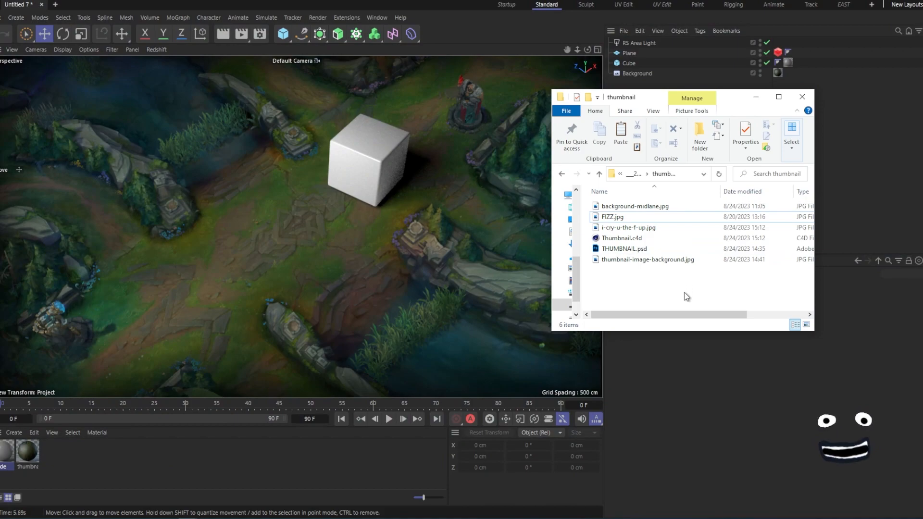
{"action": "double_click", "coordinate": [659, 229]}
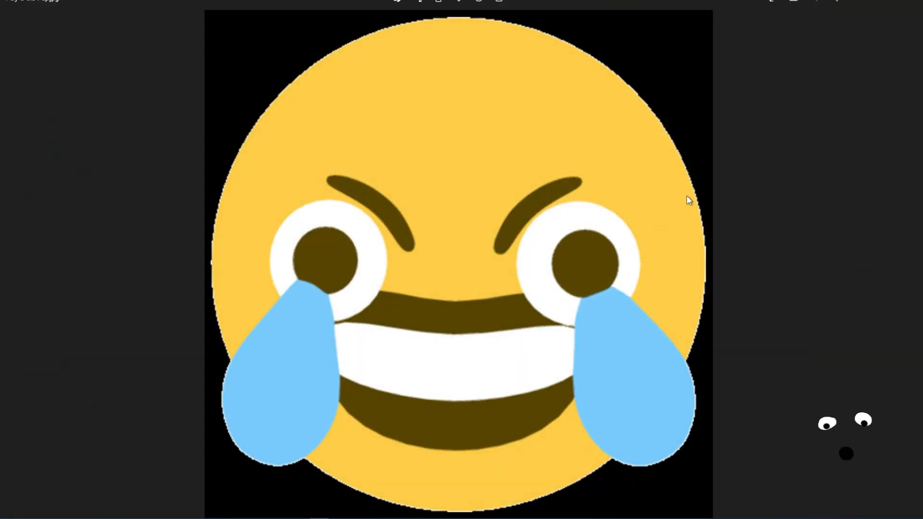
{"action": "left_click", "coordinate": [910, 2]}
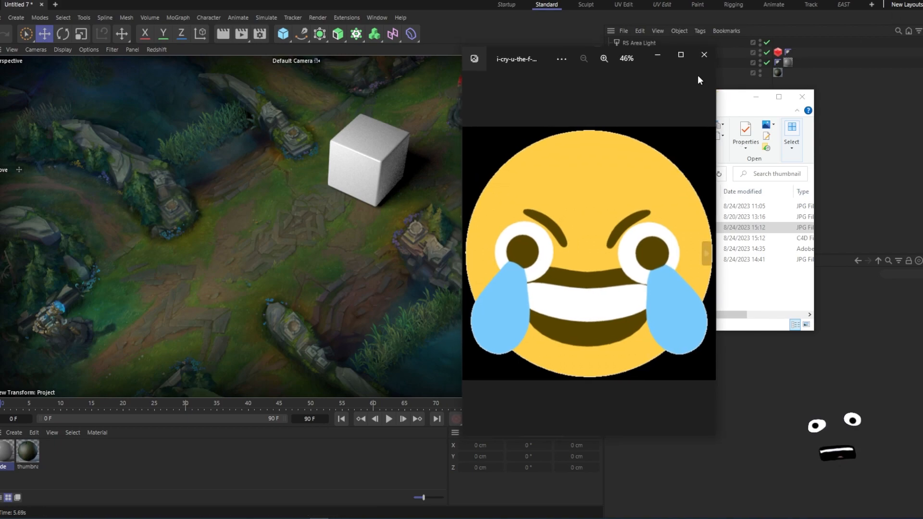
{"action": "left_click_drag", "start_coordinate": [547, 59], "coordinate": [310, 85]}
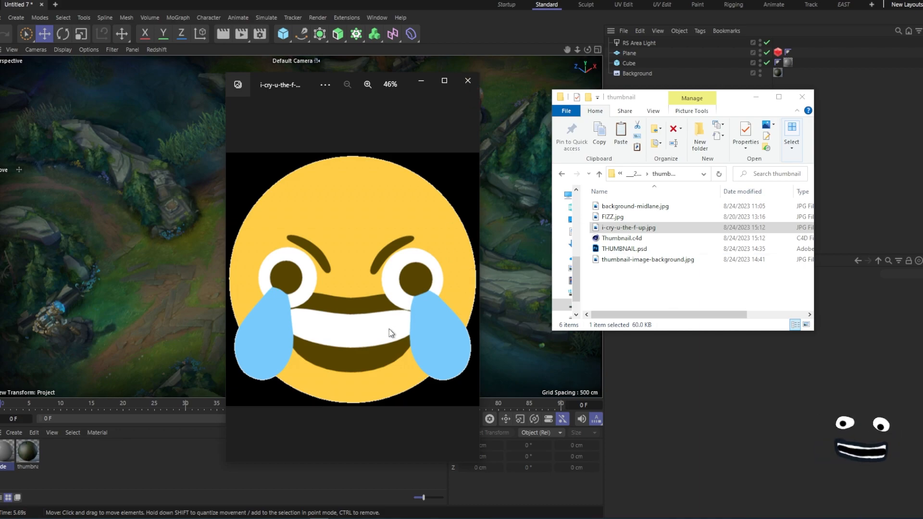
{"action": "left_click", "coordinate": [468, 80]}
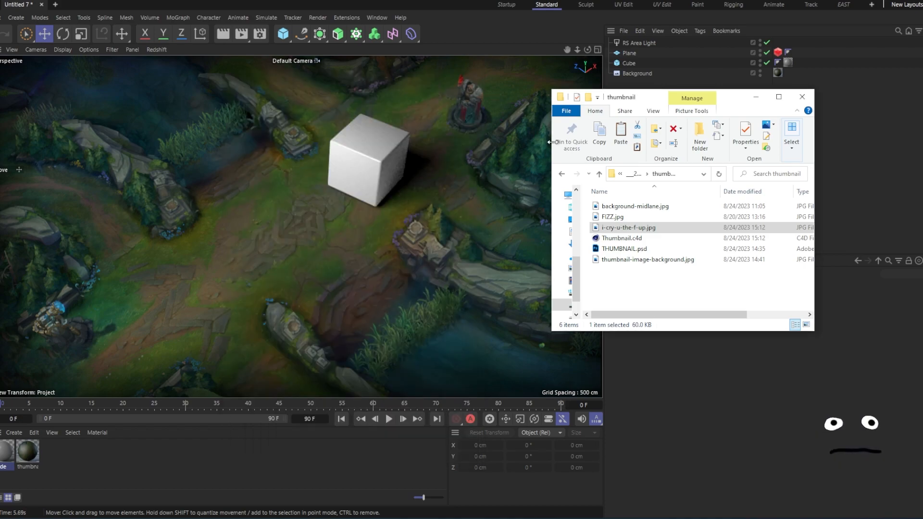
- Open the cube's material in the Node Editor
{"action": "left_click_drag", "start_coordinate": [629, 230], "coordinate": [161, 463]}
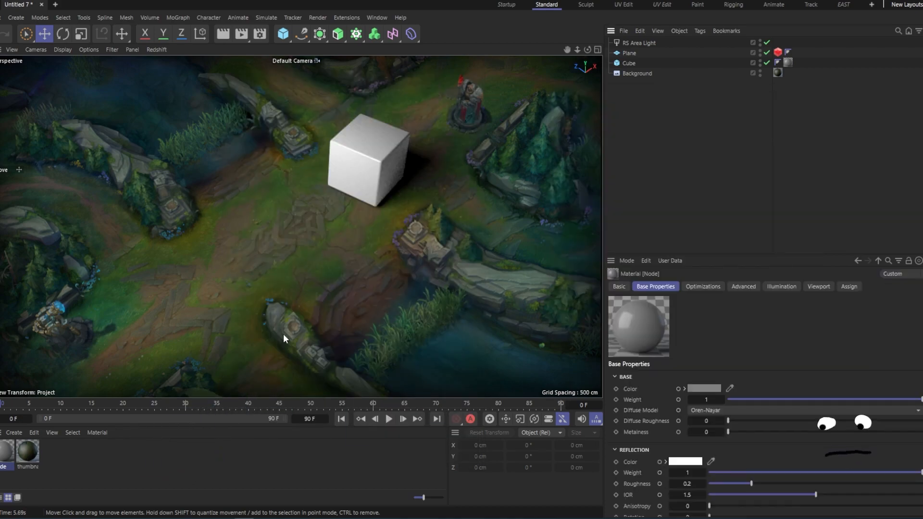
{"action": "double_click", "coordinate": [6, 453]}
{"action": "left_click_drag", "start_coordinate": [344, 174], "coordinate": [467, 85]}
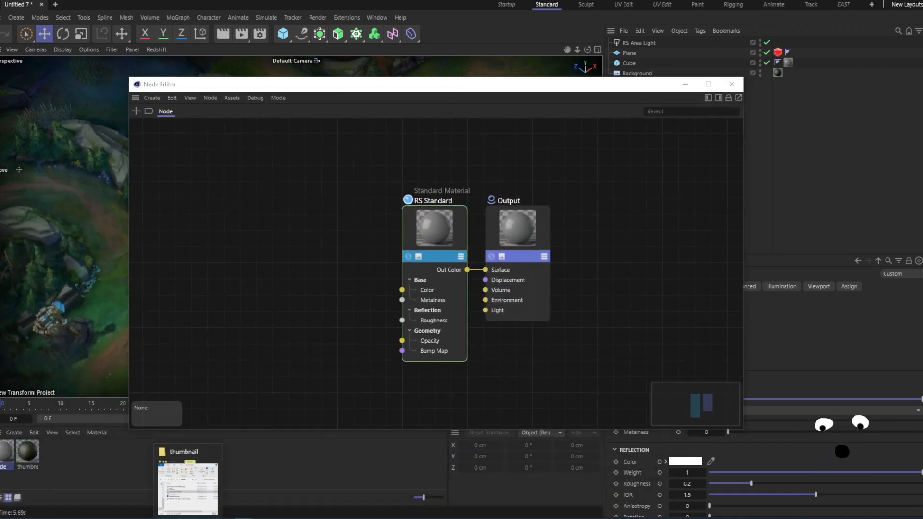
- Add the i-cry-u-the-f-up.jpg texture node and connect its Out Color to the RS Standard base Color
{"action": "left_click", "coordinate": [188, 518]}
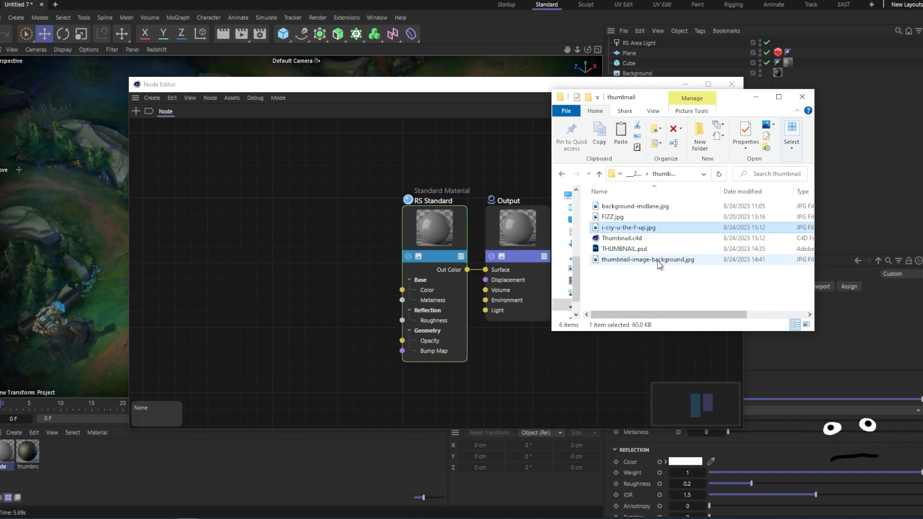
{"action": "left_click_drag", "start_coordinate": [644, 229], "coordinate": [297, 270]}
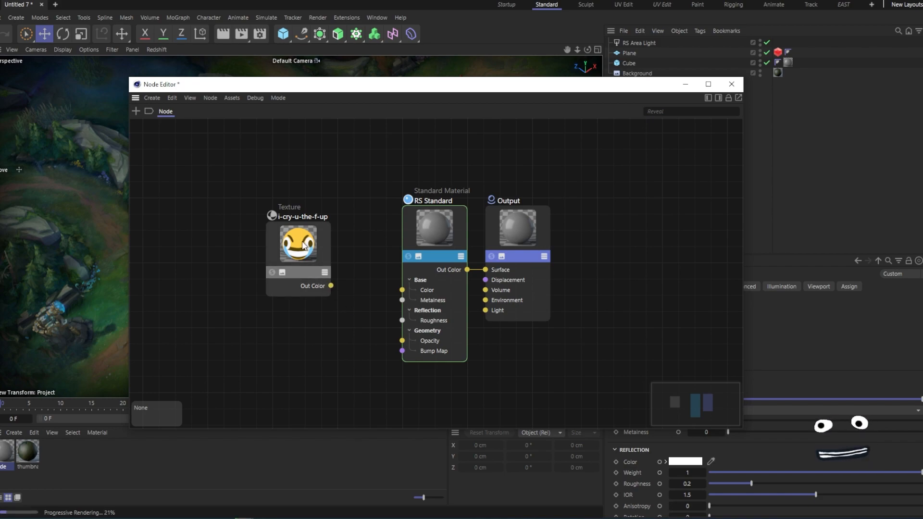
{"action": "left_click_drag", "start_coordinate": [332, 285], "coordinate": [402, 290]}
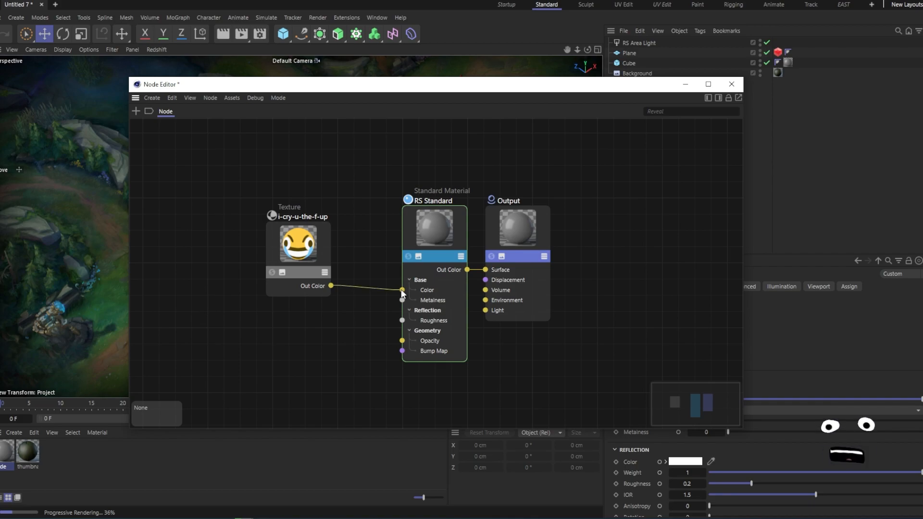
{"action": "left_click", "coordinate": [686, 87]}
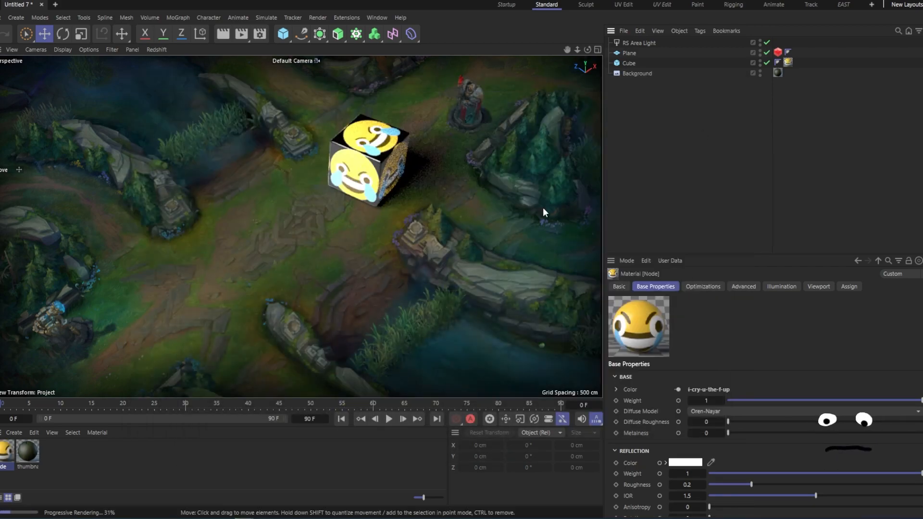
- Rotate the cube so its emoji faces turn toward the camera
{"action": "left_click", "coordinate": [359, 162]}
{"action": "left_click", "coordinate": [653, 145]}
{"action": "left_click", "coordinate": [381, 169]}
{"action": "left_click", "coordinate": [65, 35]}
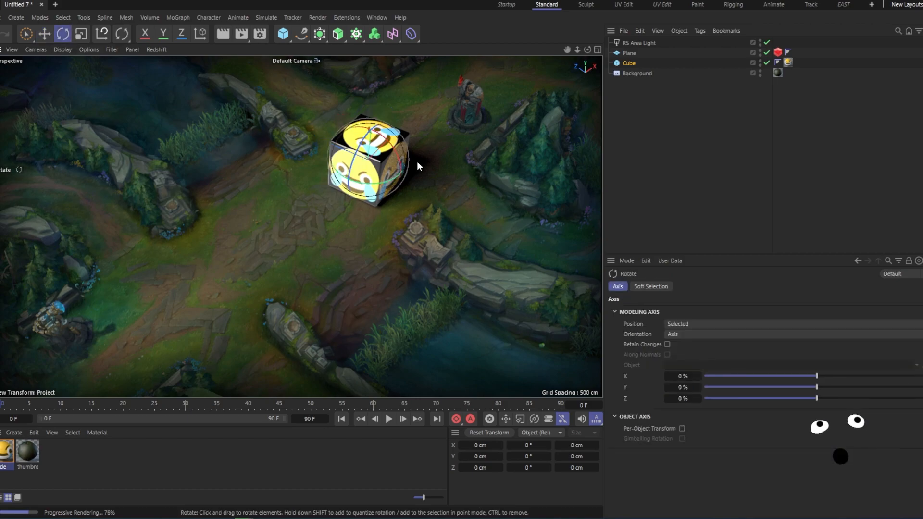
{"action": "left_click_drag", "start_coordinate": [388, 185], "coordinate": [343, 191]}
{"action": "left_click", "coordinate": [645, 123]}
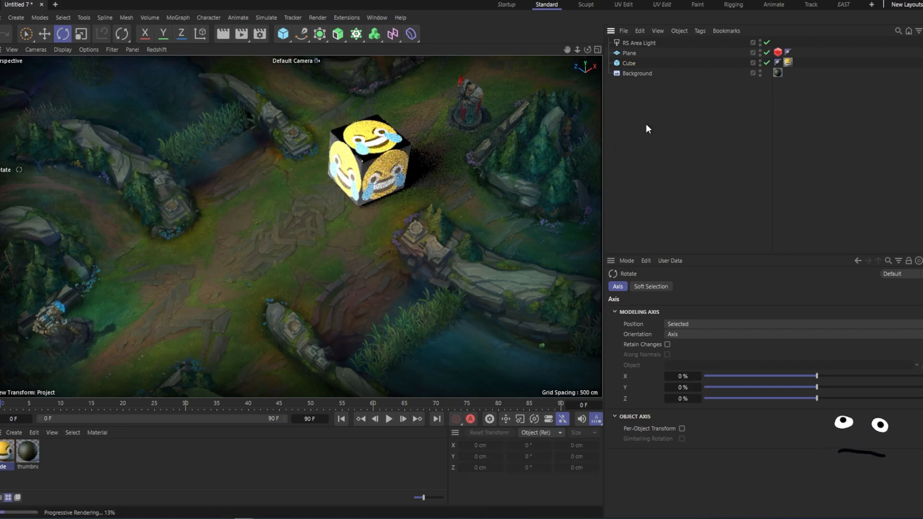
- Reposition the RS Area Light in the top and front views so it sits beside the cube
{"action": "left_click", "coordinate": [644, 42]}
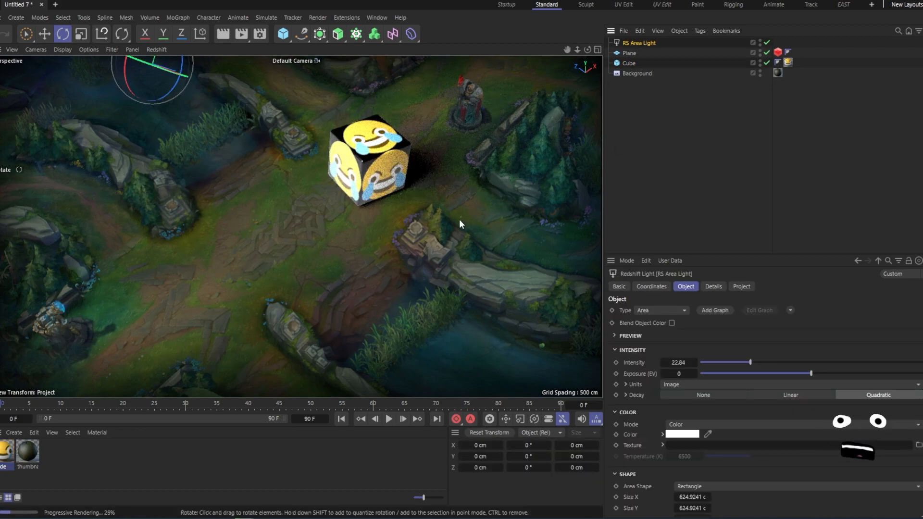
{"action": "middle_click", "coordinate": [459, 219]}
{"action": "key", "text": "e"}
{"action": "left_click_drag", "start_coordinate": [518, 179], "coordinate": [524, 171]}
{"action": "left_click_drag", "start_coordinate": [484, 303], "coordinate": [504, 270]}
{"action": "scroll", "coordinate": [511, 310], "scroll_direction": "down", "scroll_amount": 3}
{"action": "left_click_drag", "start_coordinate": [534, 302], "coordinate": [534, 287]}
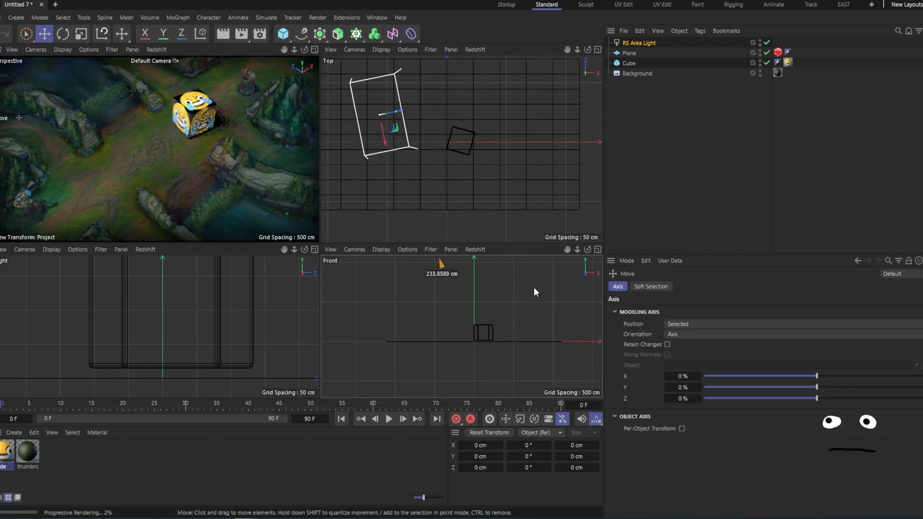
{"action": "scroll", "coordinate": [530, 305], "scroll_direction": "down", "scroll_amount": 3}
{"action": "middle_click_drag", "start_coordinate": [533, 299], "coordinate": [486, 342], "text": "alt"}
{"action": "left_click_drag", "start_coordinate": [496, 333], "coordinate": [466, 319]}
{"action": "scroll", "coordinate": [504, 137], "scroll_direction": "down", "scroll_amount": 2}
{"action": "left_click_drag", "start_coordinate": [492, 134], "coordinate": [489, 98]}
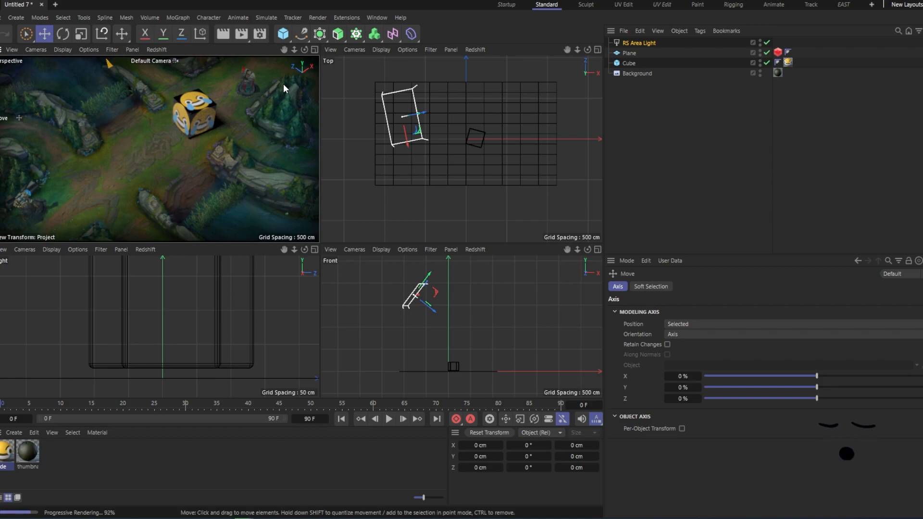
- Enable the Geometry Only viewport filter and nudge the area light slightly in the top view
{"action": "key", "text": "shift+v"}
{"action": "left_click", "coordinate": [642, 286]}
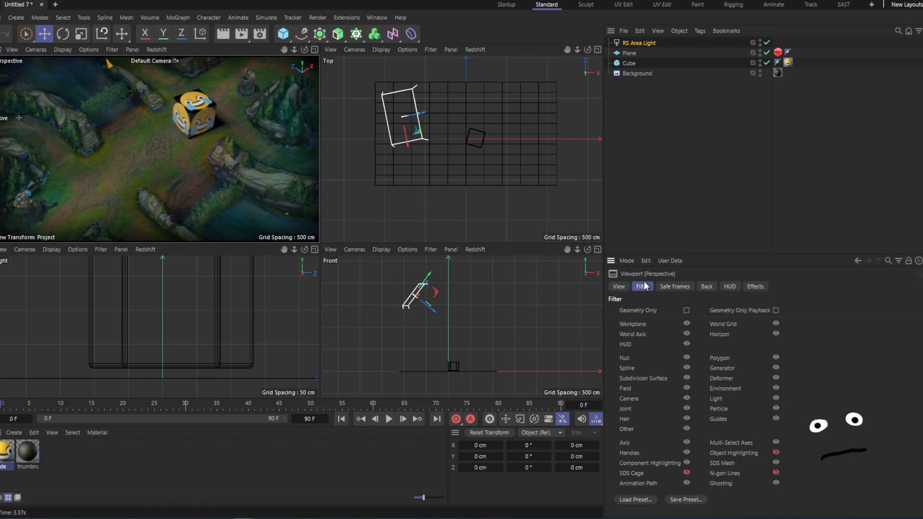
{"action": "left_click", "coordinate": [685, 310]}
{"action": "left_click", "coordinate": [625, 158]}
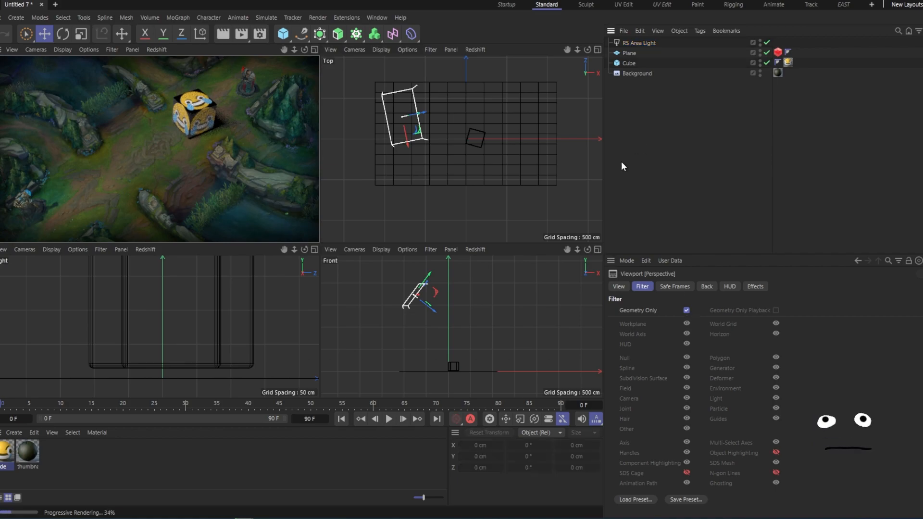
{"action": "left_click", "coordinate": [681, 42]}
{"action": "mouse_move", "coordinate": [487, 111]}
{"action": "left_mouse_down"}
{"action": "mouse_move", "coordinate": [494, 104]}
{"action": "mouse_move", "coordinate": [484, 100]}
{"action": "left_mouse_up"}
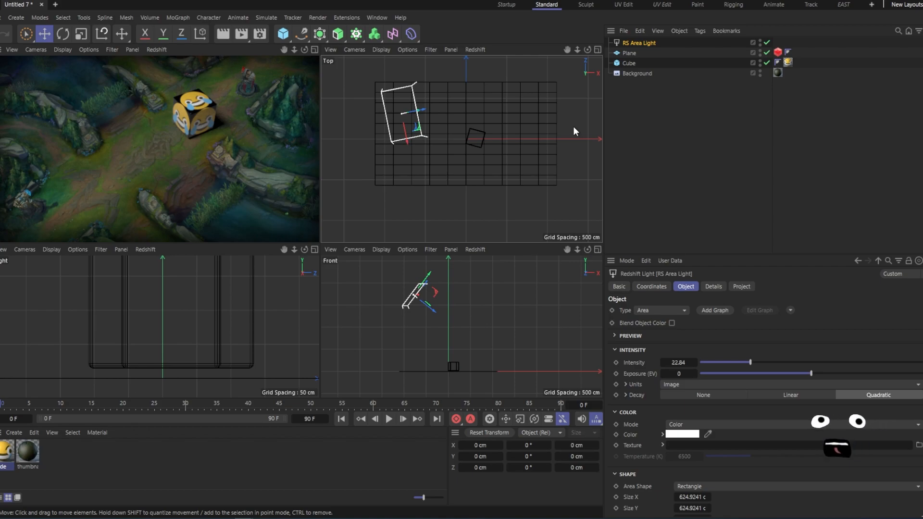
- Return to the single perspective view and turn the Geometry Only filter off
{"action": "key", "text": "F1"}
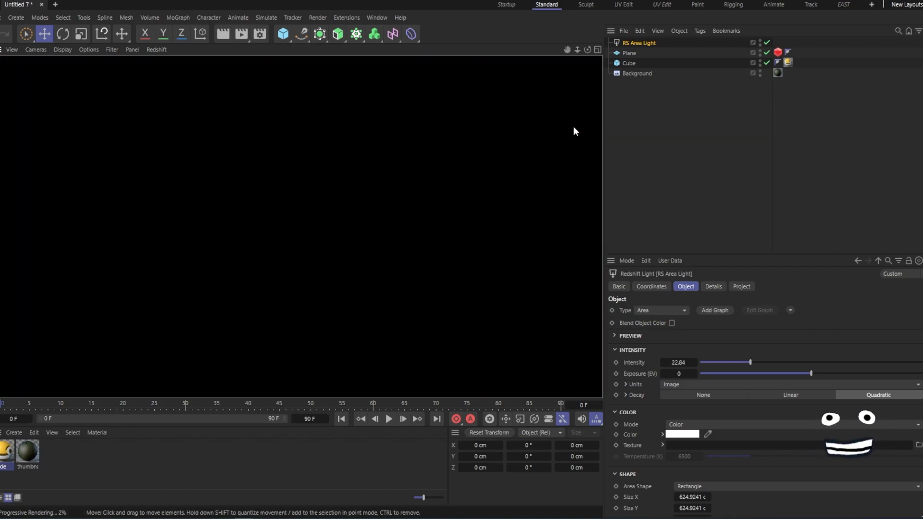
{"action": "key", "text": "shift+v"}
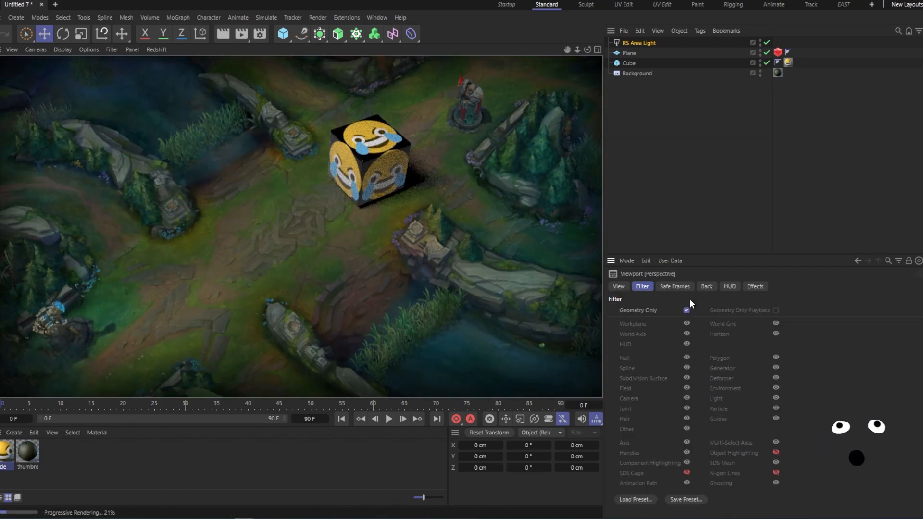
{"action": "left_click", "coordinate": [685, 310]}
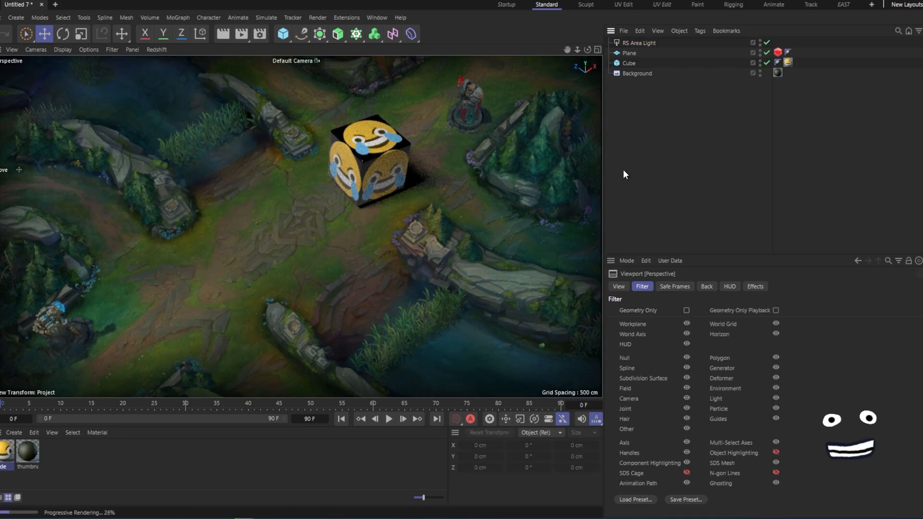
- Rotate the cube slightly so its emoji faces angle better toward the camera
{"action": "key", "text": "r"}
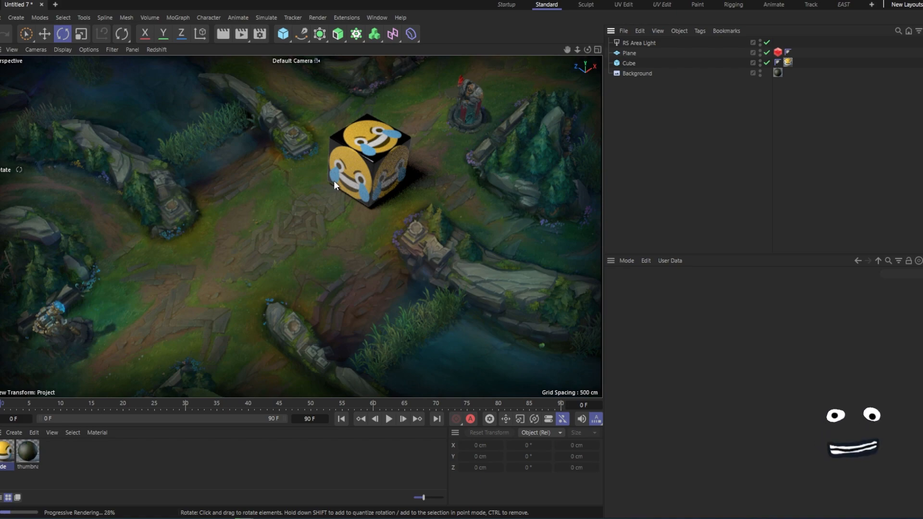
{"action": "scroll", "coordinate": [326, 188], "scroll_direction": "up", "scroll_amount": 3}
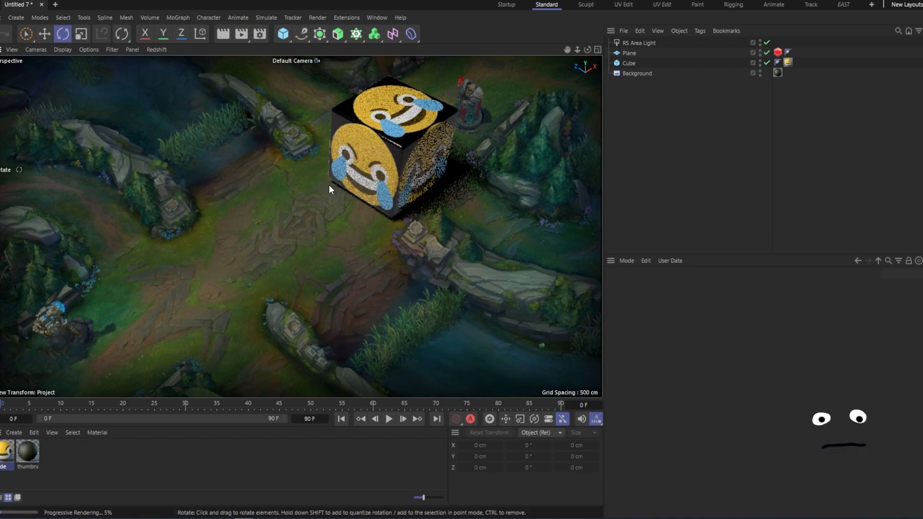
{"action": "middle_click_drag", "start_coordinate": [477, 175], "coordinate": [449, 172], "text": "alt"}
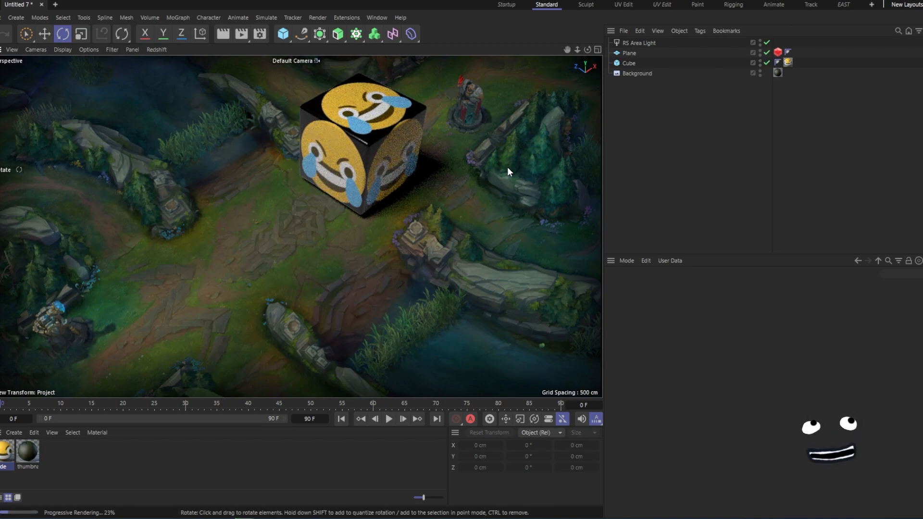
{"action": "left_click", "coordinate": [385, 160]}
{"action": "left_click", "coordinate": [692, 130]}
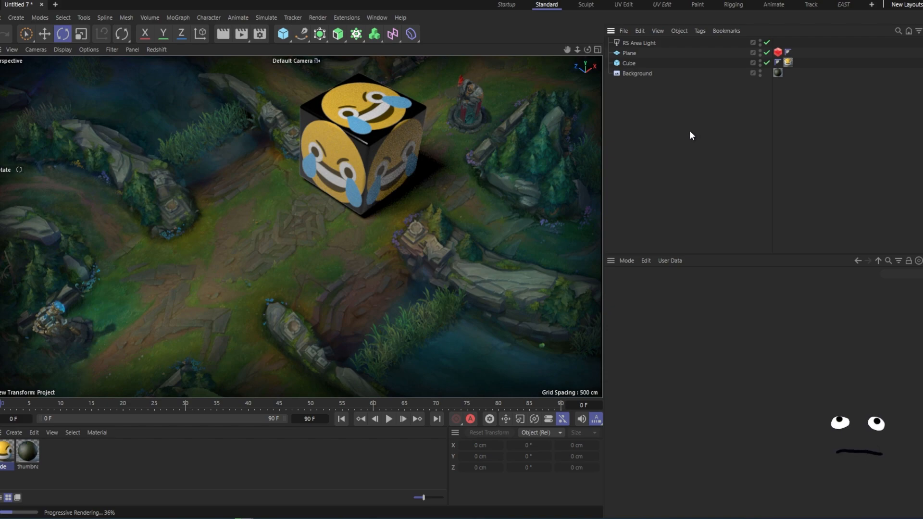
{"action": "middle_click_drag", "start_coordinate": [373, 203], "coordinate": [382, 208], "text": "alt"}
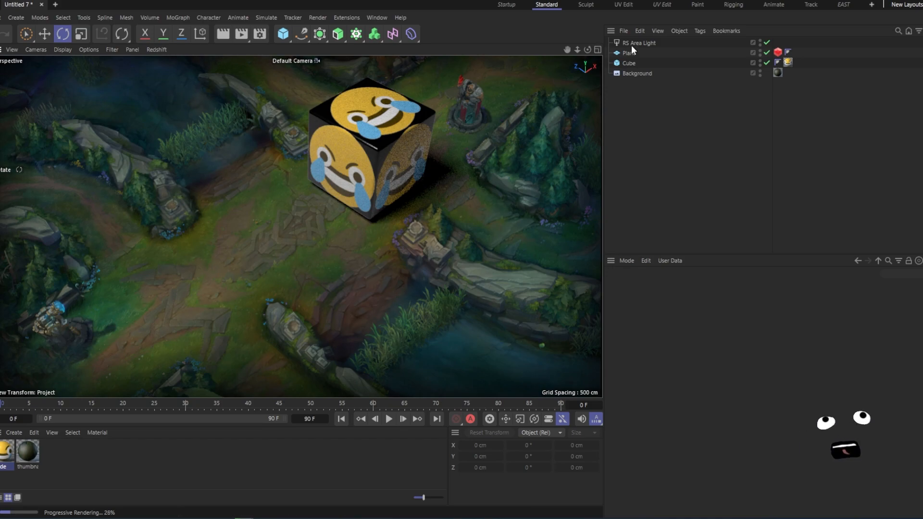
- Lower the cube's Y position to 109.8355 cm
{"action": "left_click", "coordinate": [629, 63]}
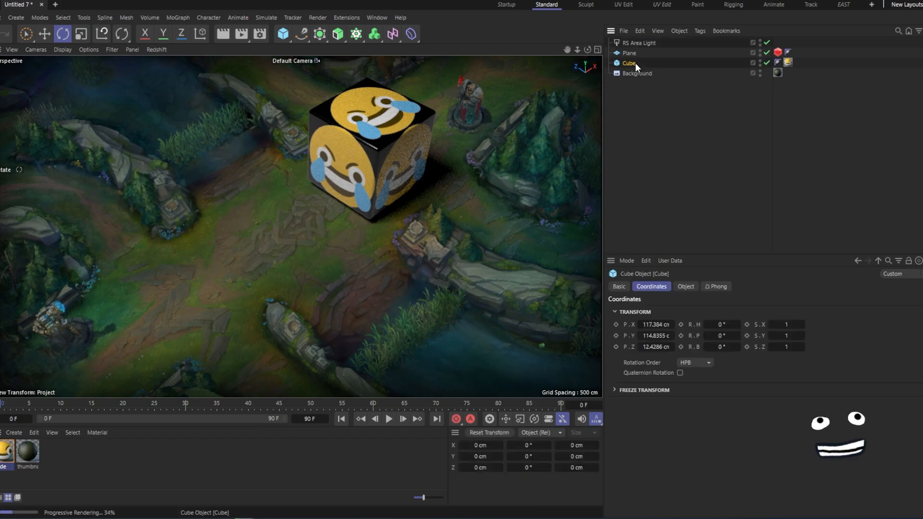
{"action": "left_click", "coordinate": [638, 335]}
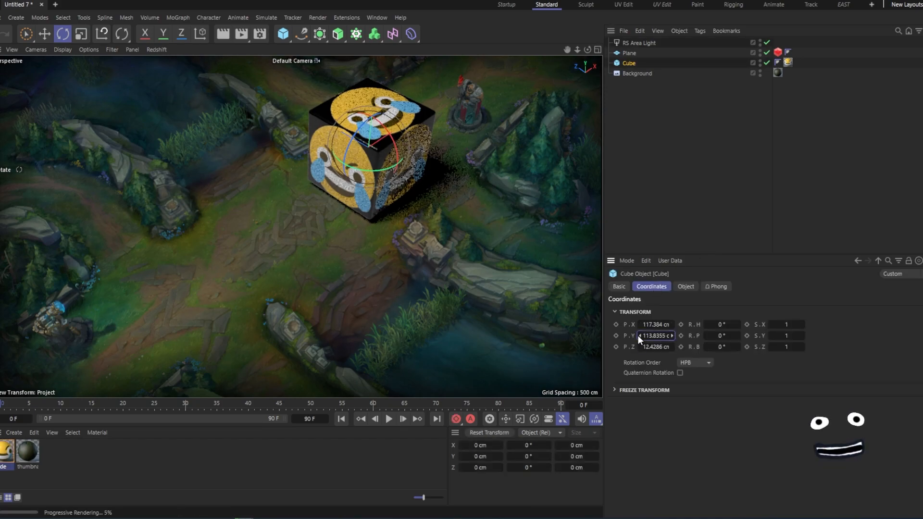
{"action": "left_click", "coordinate": [638, 336]}
{"action": "left_click", "coordinate": [638, 335]}
{"action": "left_click", "coordinate": [638, 335]}
{"action": "left_click", "coordinate": [638, 336]}
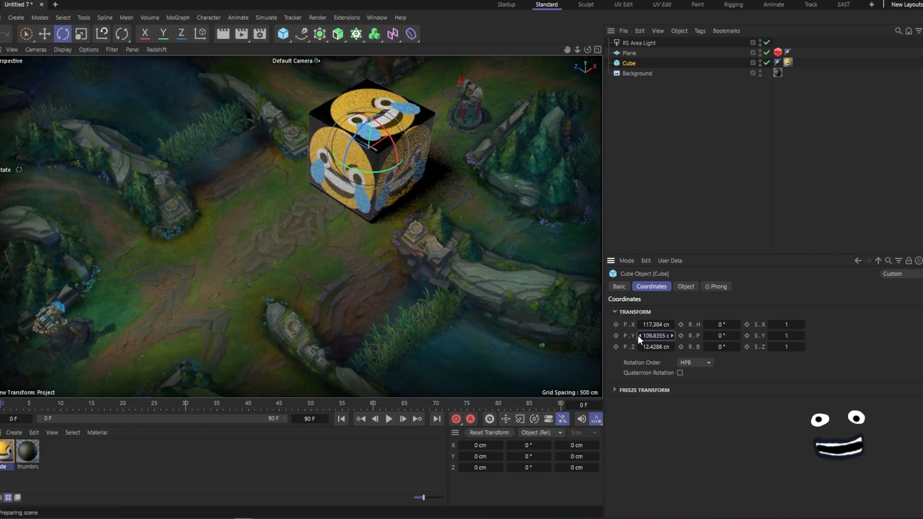
{"action": "left_click", "coordinate": [628, 114]}
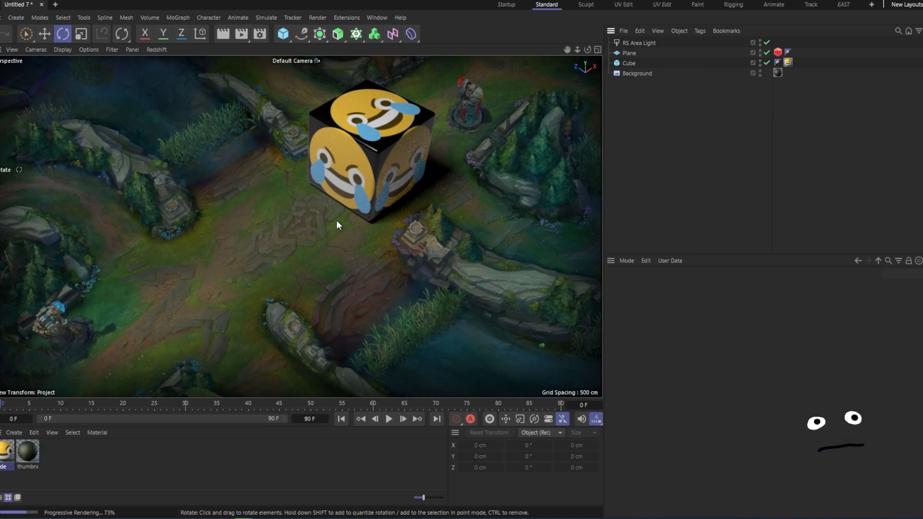
- Set the cube material tag's Length U and Length V to 125%
{"action": "left_click", "coordinate": [393, 146]}
{"action": "left_click", "coordinate": [728, 134]}
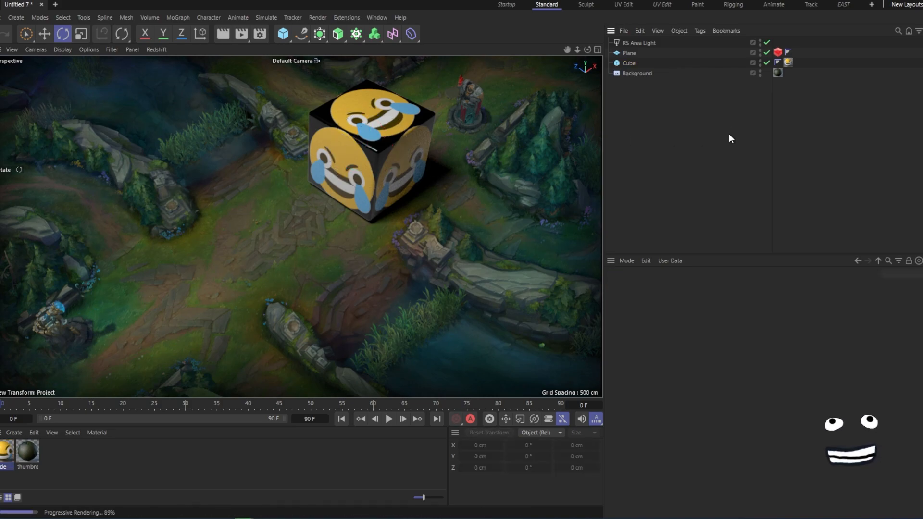
{"action": "left_click", "coordinate": [787, 62]}
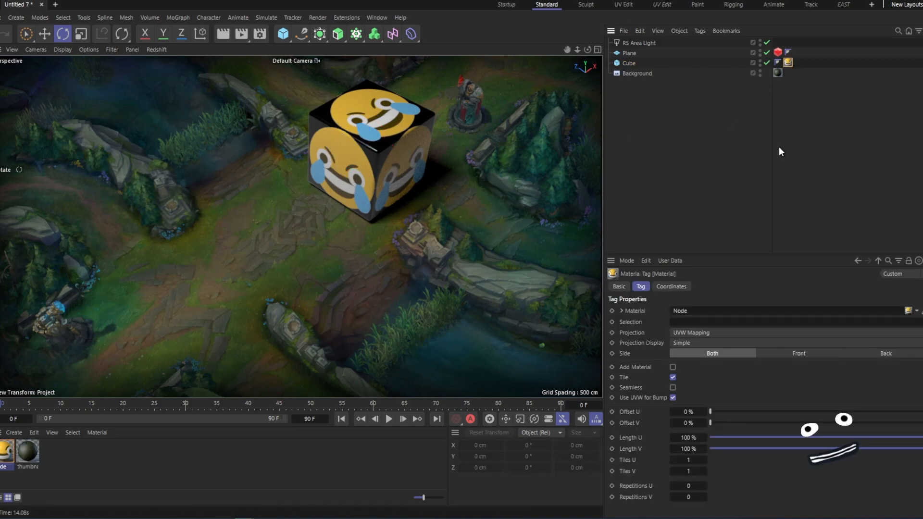
{"action": "double_click", "coordinate": [688, 438]}
{"action": "type", "text": "150"}
{"action": "key", "text": "Return"}
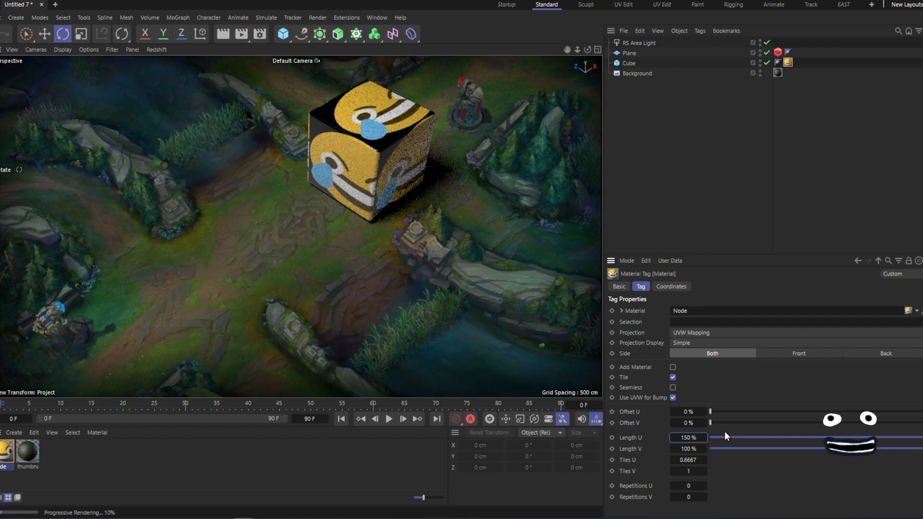
{"action": "double_click", "coordinate": [695, 438]}
{"action": "double_click", "coordinate": [697, 452]}
{"action": "type", "text": "125"}
{"action": "key", "text": "Return"}
- Shift the texture's Offset U to about -17% and stop the Redshift IPR preview
{"action": "left_click", "coordinate": [683, 411]}
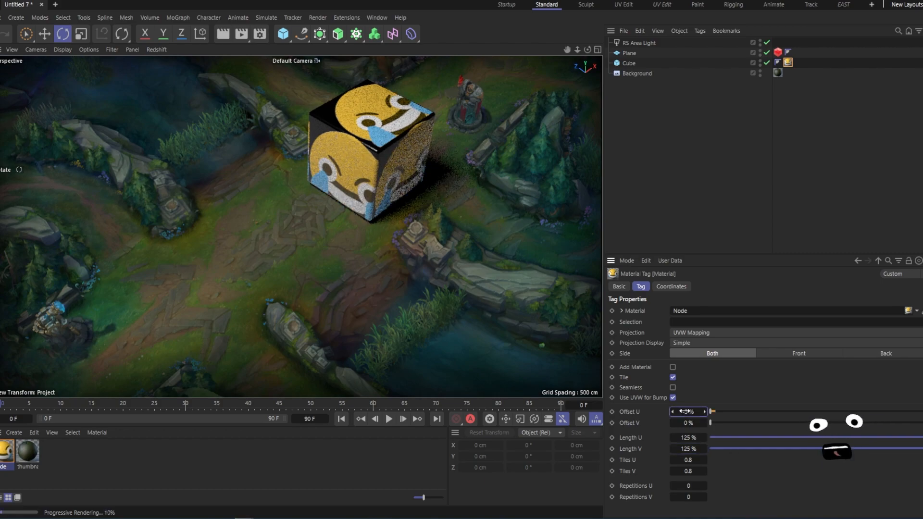
{"action": "left_click_drag", "start_coordinate": [680, 412], "coordinate": [685, 405]}
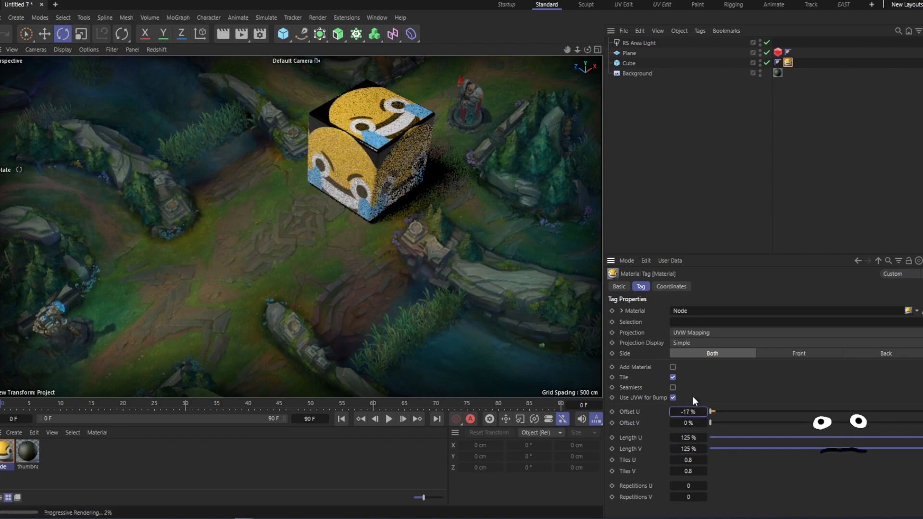
{"action": "key", "text": "alt+r"}
{"action": "key", "text": "alt+r"}
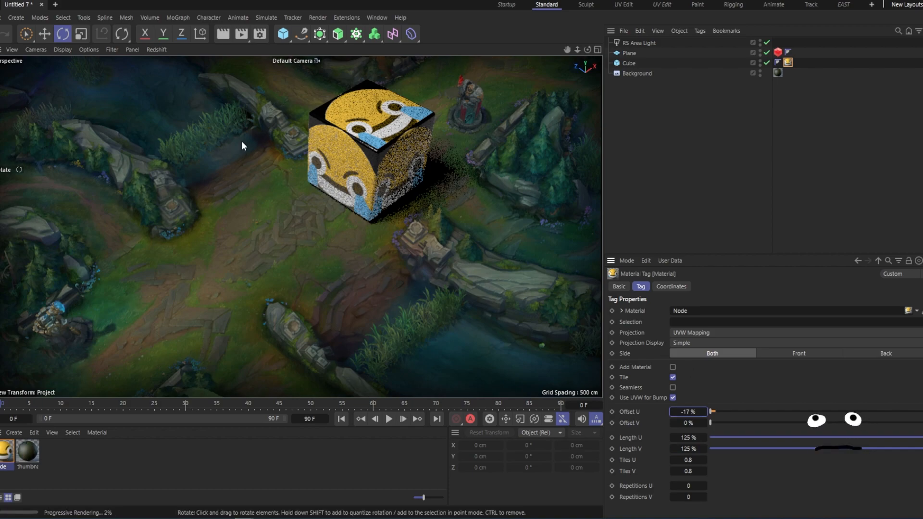
{"action": "left_click", "coordinate": [156, 49]}
{"action": "left_click", "coordinate": [174, 68]}
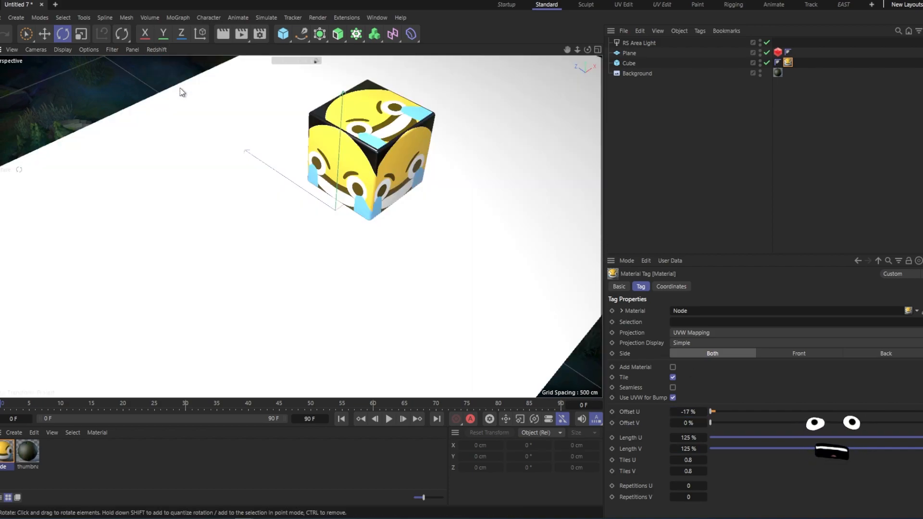
- Set the tag's Length U and Length V to 135%, with offsets about -17% U and -23% V
{"action": "left_click_drag", "start_coordinate": [689, 411], "coordinate": [699, 437]}
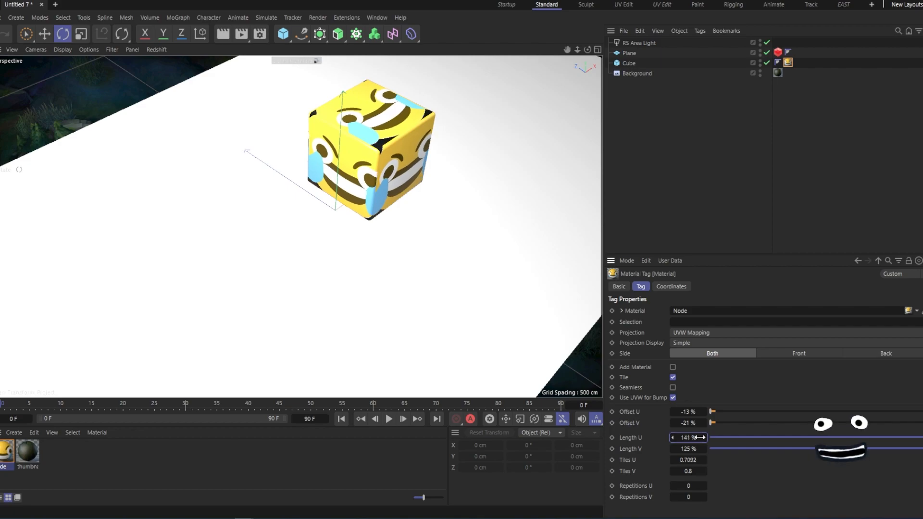
{"action": "type", "text": "135"}
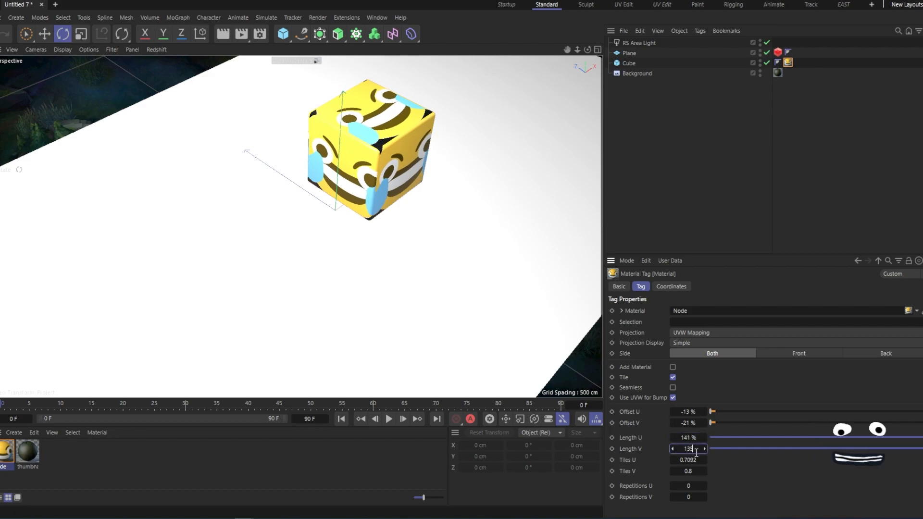
{"action": "key", "text": "Return"}
{"action": "left_click", "coordinate": [688, 438]}
{"action": "type", "text": "135"}
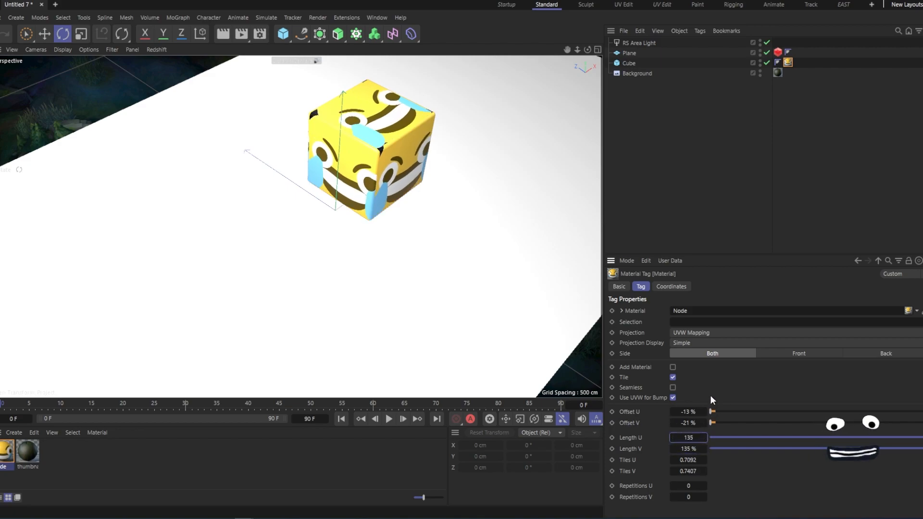
{"action": "key", "text": "Return"}
{"action": "left_click_drag", "start_coordinate": [690, 412], "coordinate": [689, 422]}
{"action": "left_click", "coordinate": [706, 180]}
- Set the cube's Fillet Radius to 10 cm
{"action": "left_click", "coordinate": [630, 66]}
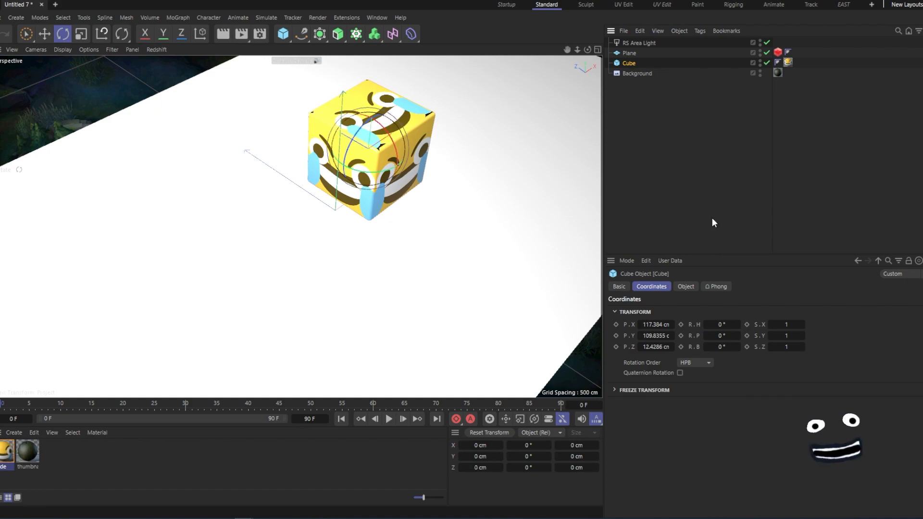
{"action": "left_click", "coordinate": [686, 287]}
{"action": "left_click_drag", "start_coordinate": [779, 402], "coordinate": [816, 402]}
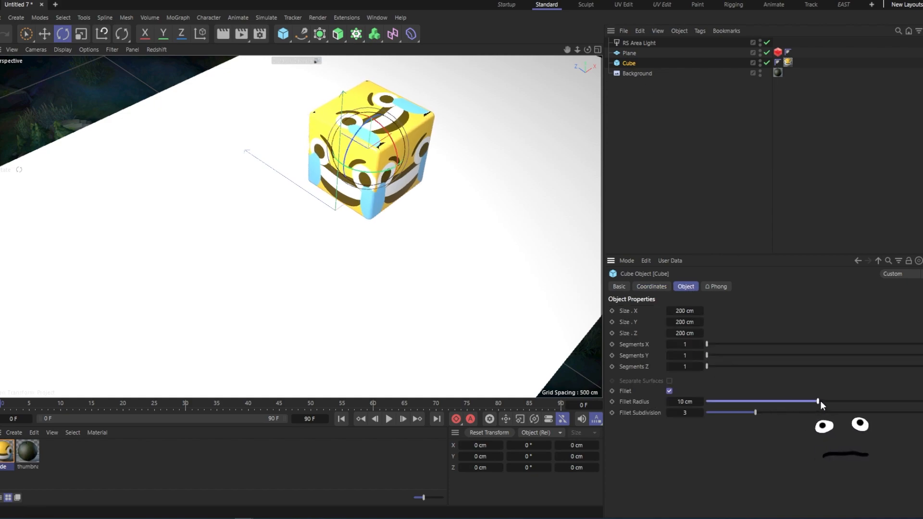
- Start the Redshift IPR to preview the textured cube's render
{"action": "left_click", "coordinate": [156, 50]}
{"action": "left_click", "coordinate": [169, 68]}
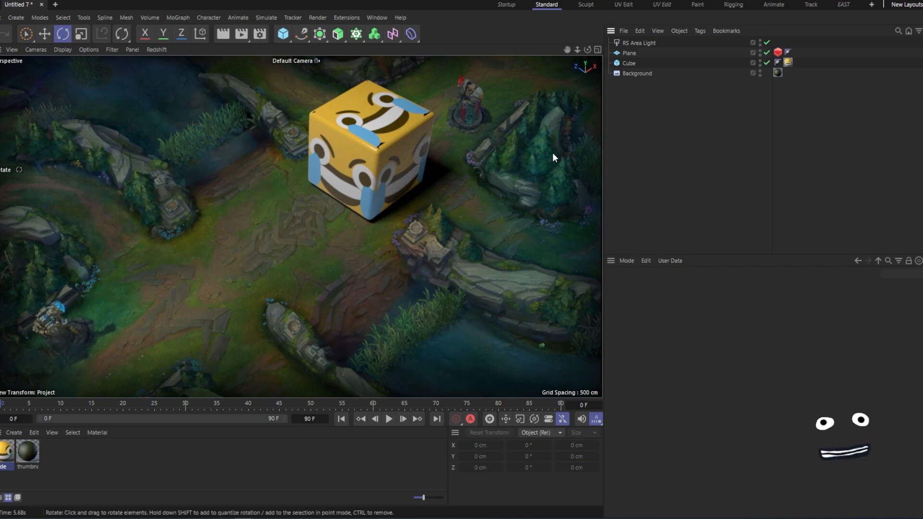
{"action": "middle_click", "coordinate": [404, 194]}
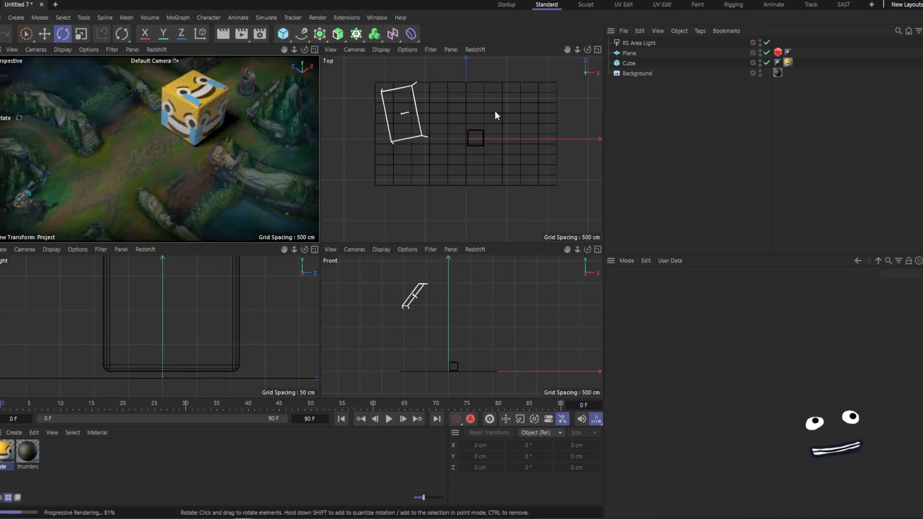
- Stop the Redshift IPR and set the cube texture tag's Length U and Length V to 115%
{"action": "left_click", "coordinate": [152, 49]}
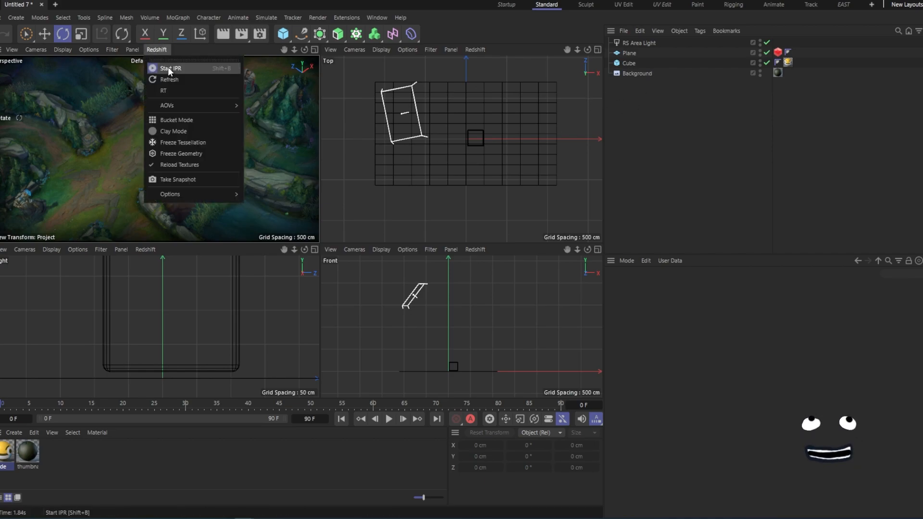
{"action": "left_click", "coordinate": [168, 67]}
{"action": "left_click", "coordinate": [787, 62]}
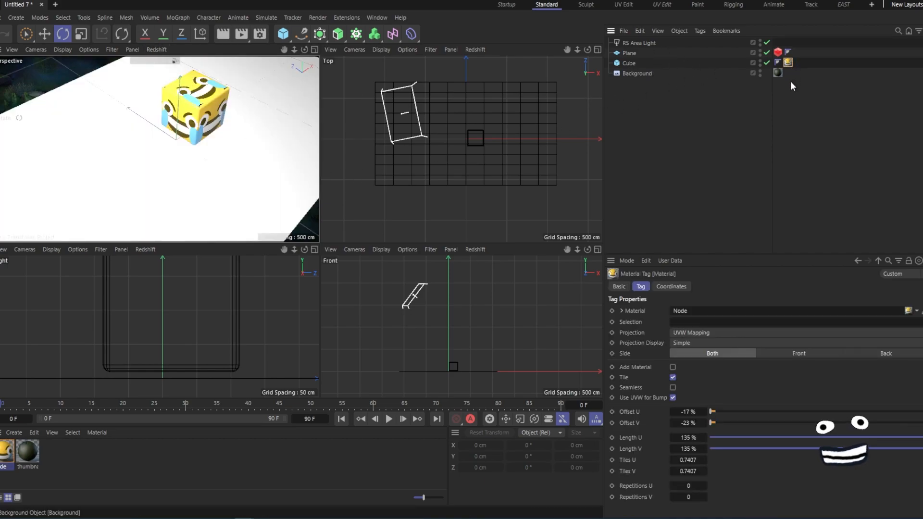
{"action": "left_click", "coordinate": [696, 438]}
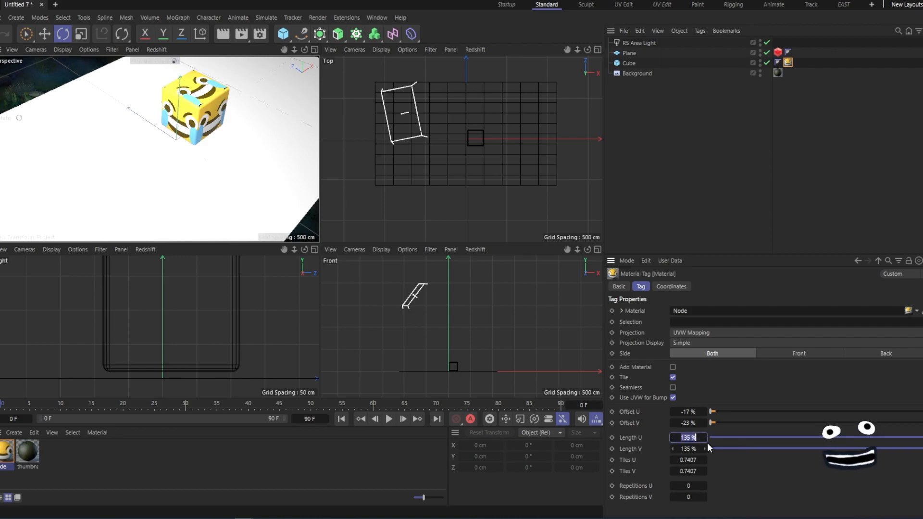
{"action": "type", "text": "115"}
{"action": "key", "text": "Tab"}
{"action": "type", "text": "115"}
{"action": "key", "text": "Return"}
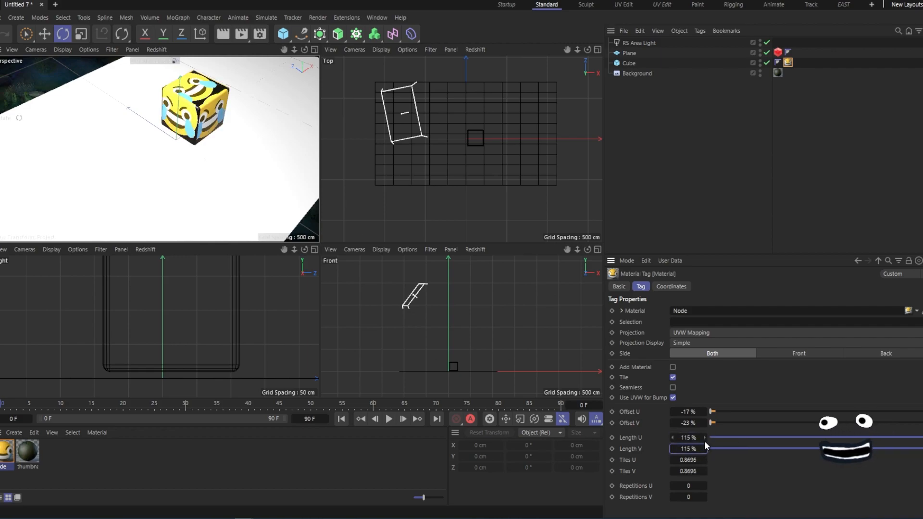
- Restart the Redshift IPR and maximize the perspective view to preview the render
{"action": "left_click_drag", "start_coordinate": [687, 410], "coordinate": [693, 423]}
{"action": "left_click", "coordinate": [679, 161]}
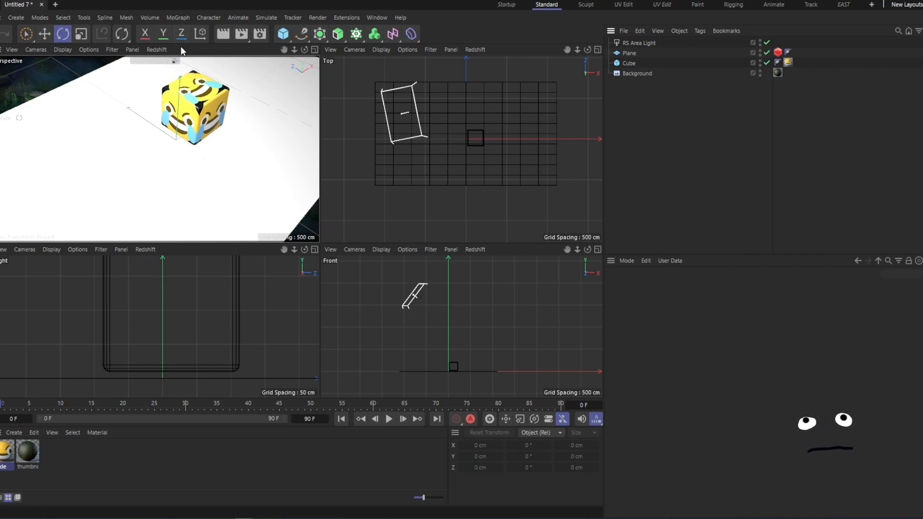
{"action": "left_click", "coordinate": [160, 50]}
{"action": "left_click", "coordinate": [166, 68]}
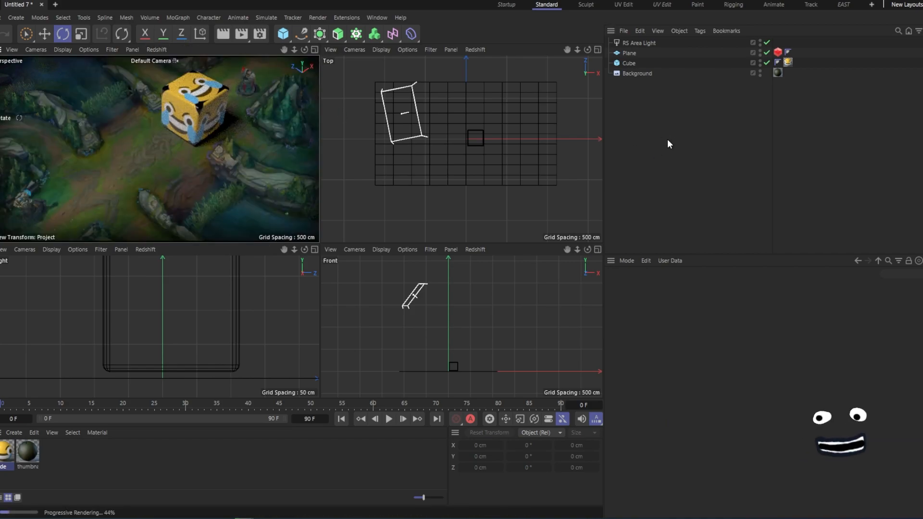
{"action": "key", "text": "F1"}
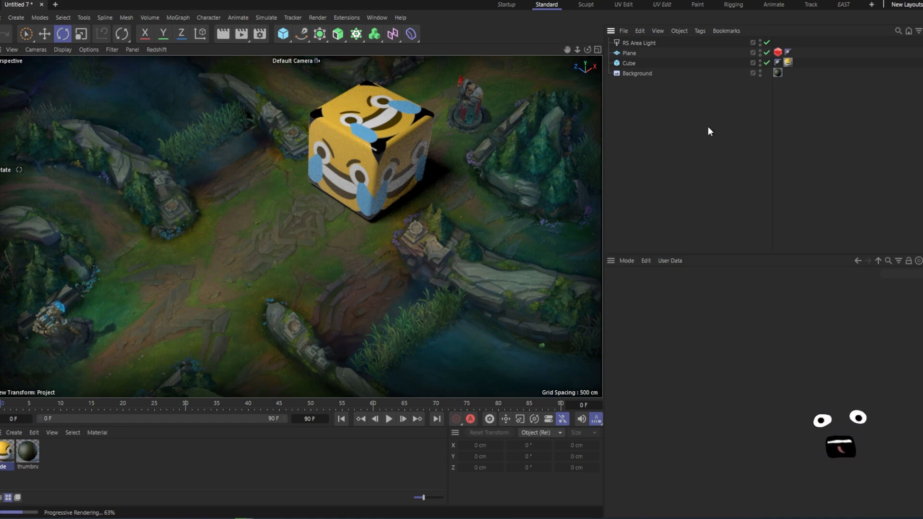
- Apply the thumbnail-image-background material to the Plane
{"action": "left_click_drag", "start_coordinate": [28, 452], "coordinate": [631, 54]}
{"action": "left_click", "coordinate": [671, 157]}
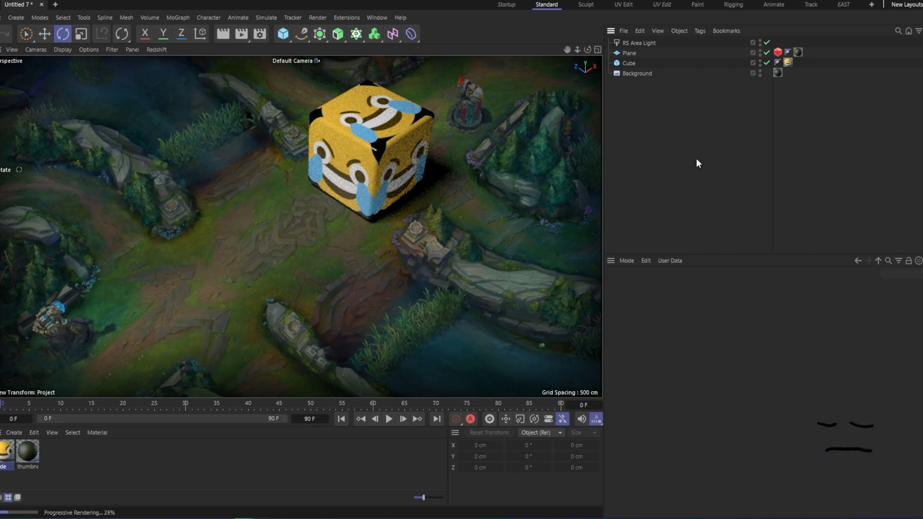
- Disconnect the emoji texture from the cube material's base color in the Node Editor
{"action": "left_click", "coordinate": [387, 166]}
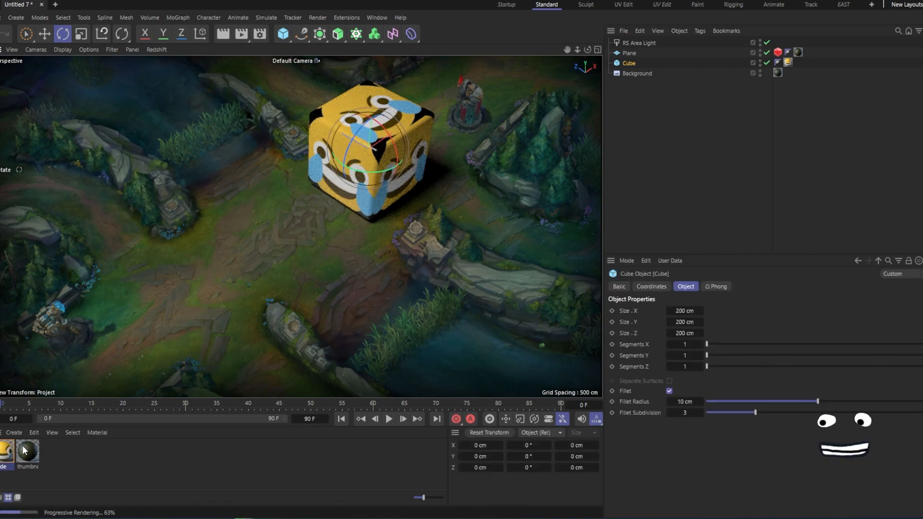
{"action": "left_click", "coordinate": [4, 457]}
{"action": "double_click", "coordinate": [4, 458]}
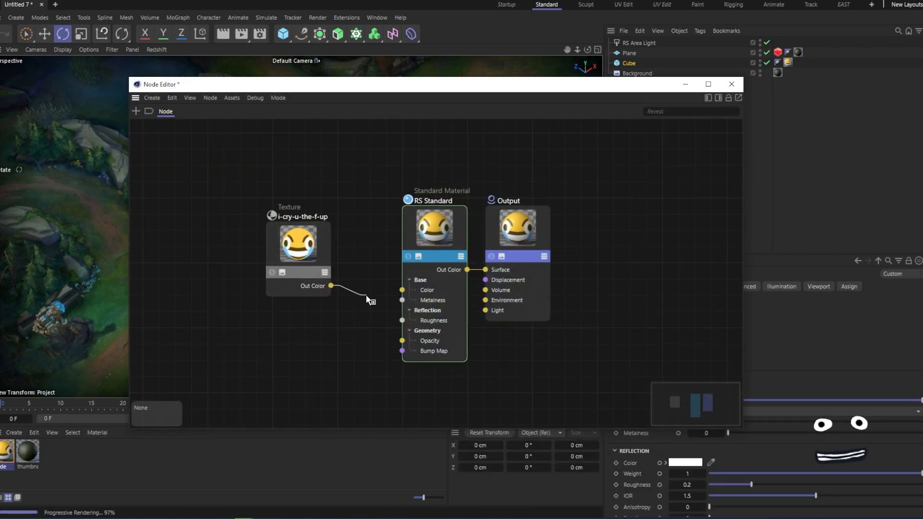
{"action": "left_click_drag", "start_coordinate": [367, 293], "coordinate": [379, 288]}
{"action": "left_click", "coordinate": [685, 84]}
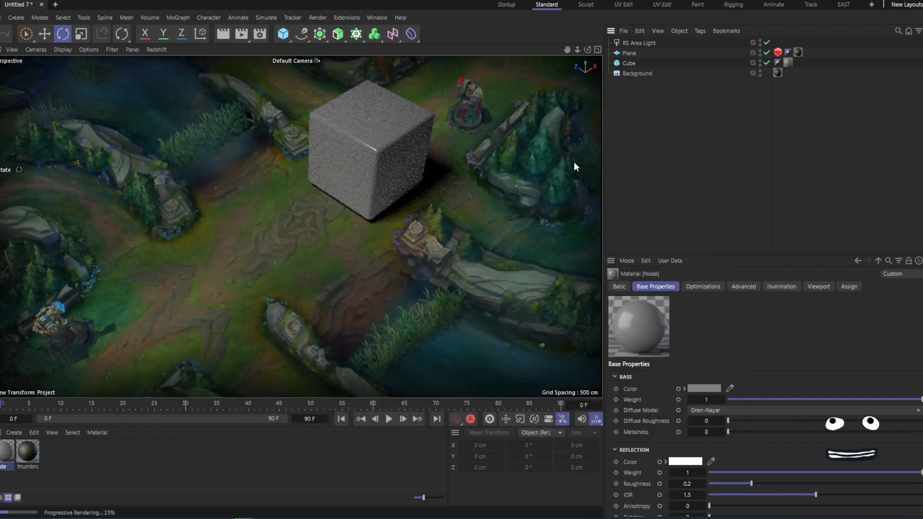
- Rotate the cube slightly around its vertical axis
{"action": "left_click", "coordinate": [393, 157]}
{"action": "left_click_drag", "start_coordinate": [370, 172], "coordinate": [346, 174]}
{"action": "left_click", "coordinate": [639, 135]}
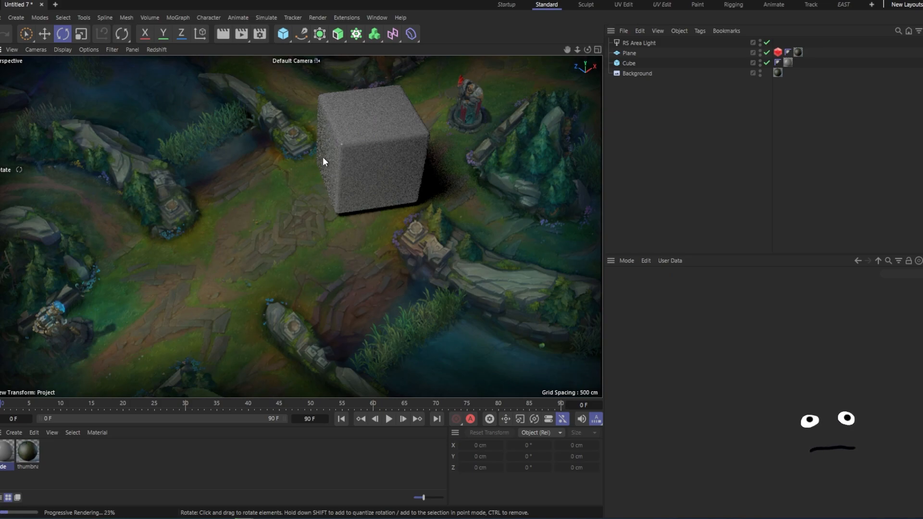
- Set the cube material's base color to black
{"action": "scroll", "coordinate": [321, 158], "scroll_direction": "up", "scroll_amount": 10}
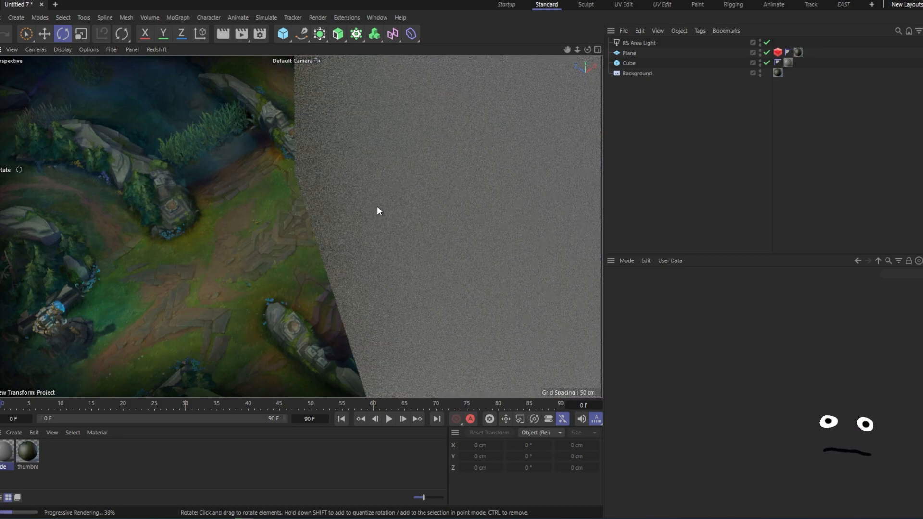
{"action": "scroll", "coordinate": [411, 191], "scroll_direction": "down", "scroll_amount": 10}
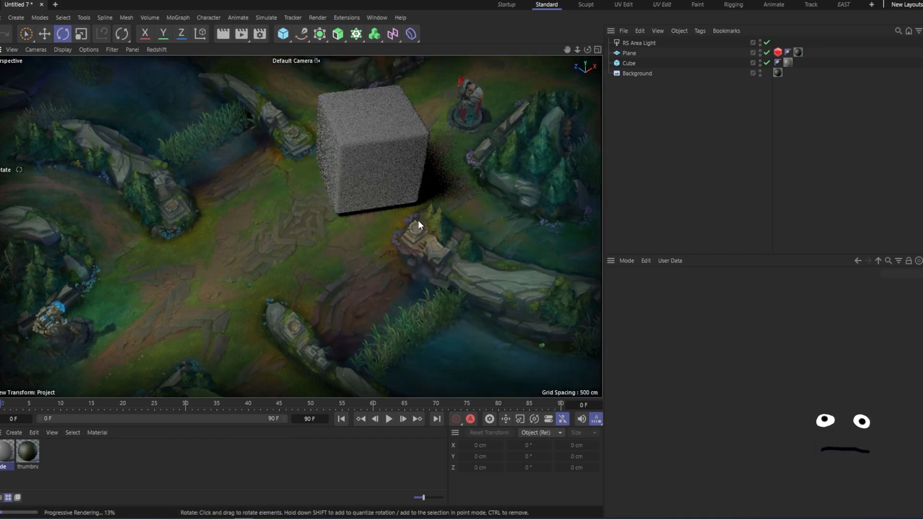
{"action": "left_click", "coordinate": [11, 457]}
{"action": "left_click", "coordinate": [714, 389]}
{"action": "left_click_drag", "start_coordinate": [665, 491], "coordinate": [678, 513]}
{"action": "left_click", "coordinate": [805, 401]}
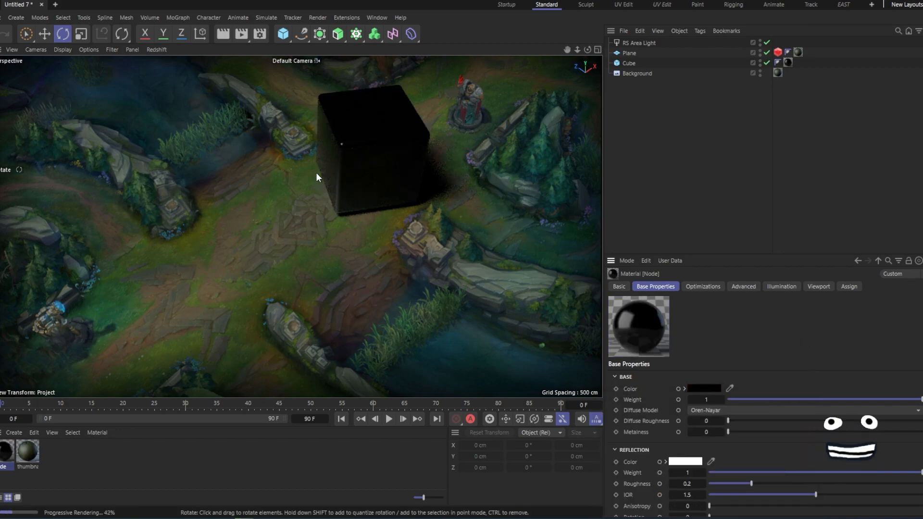
- Delete the background material tag from the Plane
{"action": "left_click", "coordinate": [798, 52]}
{"action": "key", "text": "Delete"}
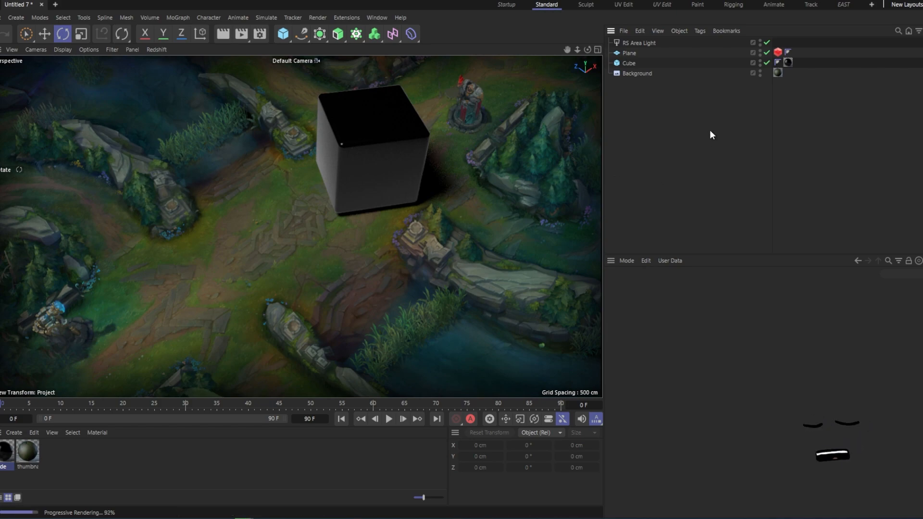
- Disable the Background object for rendering and toggle the Plane's Redshift Matte override off and on
{"action": "left_click", "coordinate": [760, 75]}
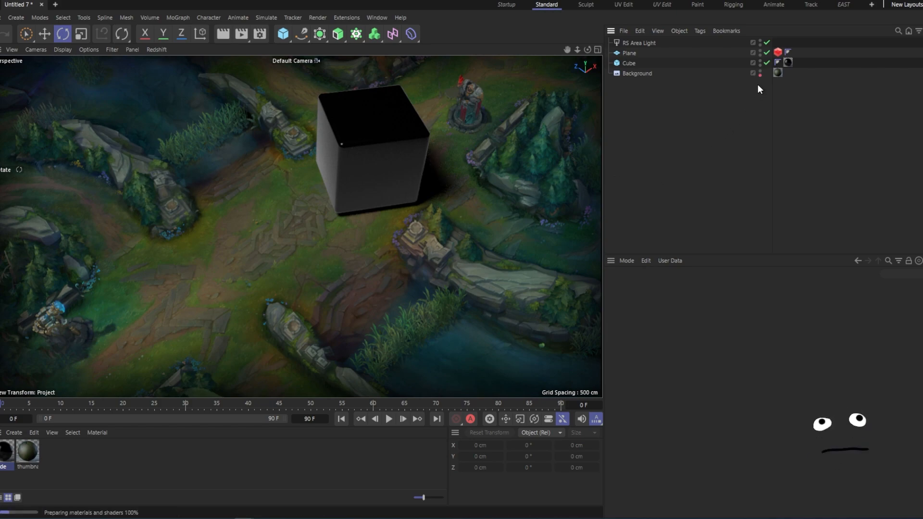
{"action": "left_click", "coordinate": [778, 52]}
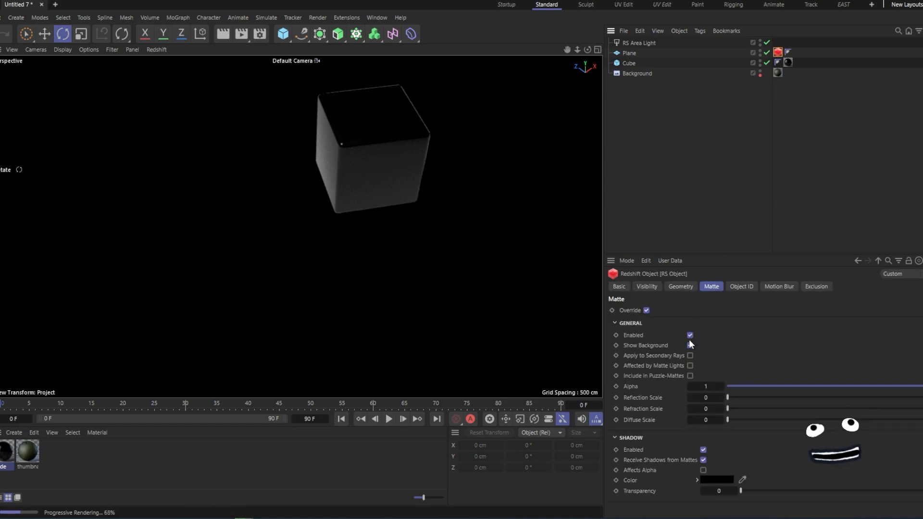
{"action": "left_click", "coordinate": [646, 310]}
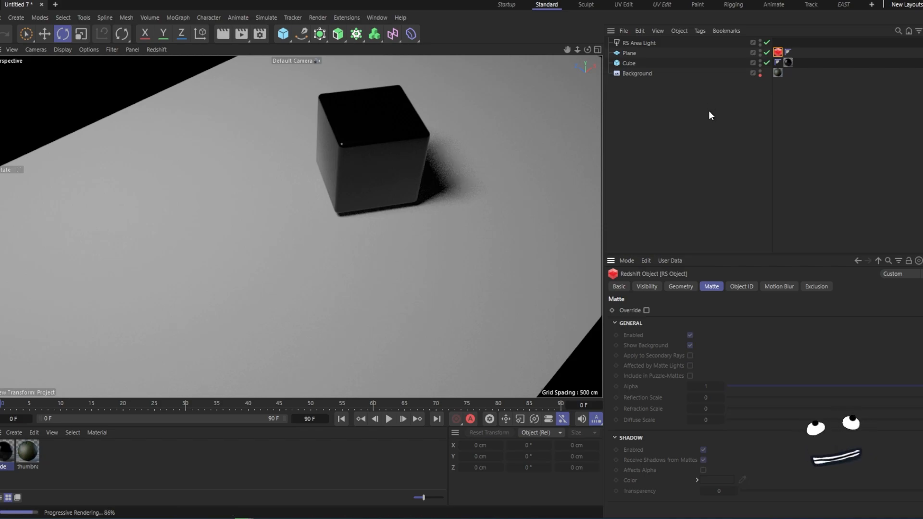
{"action": "left_click", "coordinate": [646, 310]}
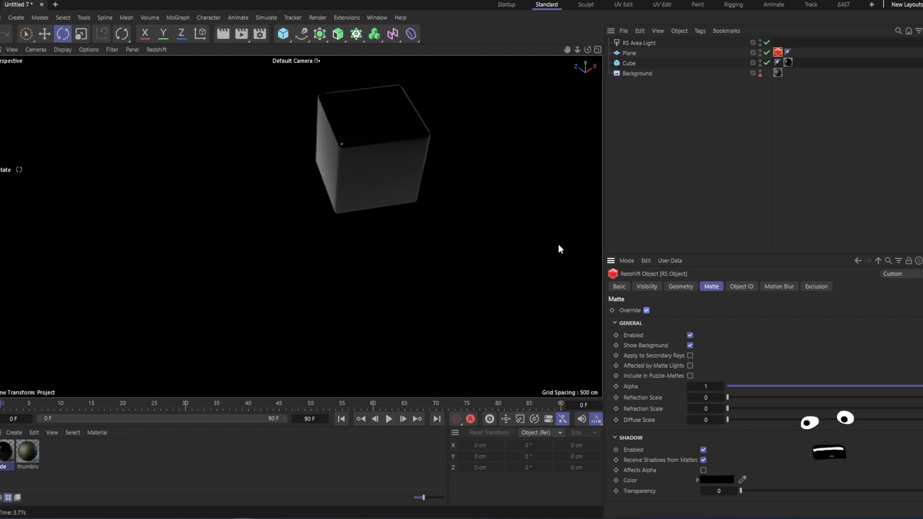
- Apply the thumbnail-image-background material to the Plane again and select its Redshift tag
{"action": "left_click_drag", "start_coordinate": [28, 451], "coordinate": [636, 53]}
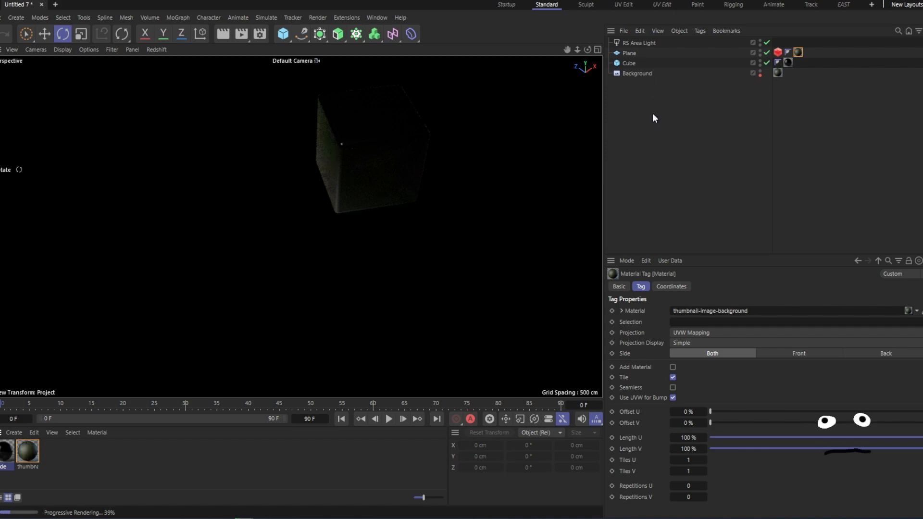
{"action": "left_click", "coordinate": [778, 52]}
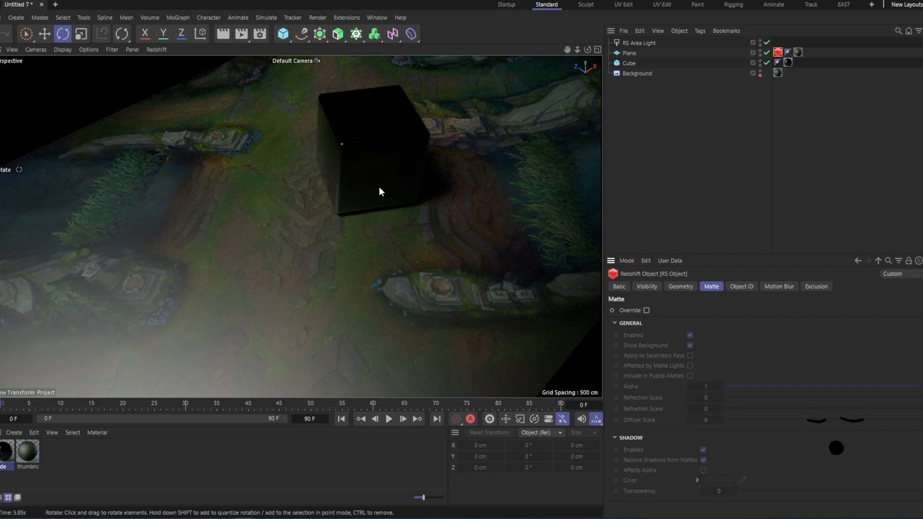
- Disable the Reflectance channel of the thumbnail-image-background material
{"action": "double_click", "coordinate": [28, 453]}
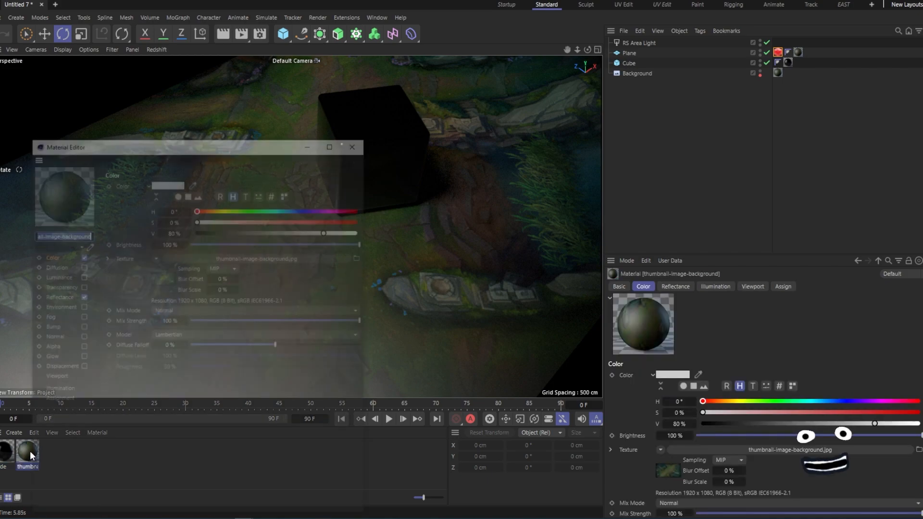
{"action": "left_click", "coordinate": [81, 297]}
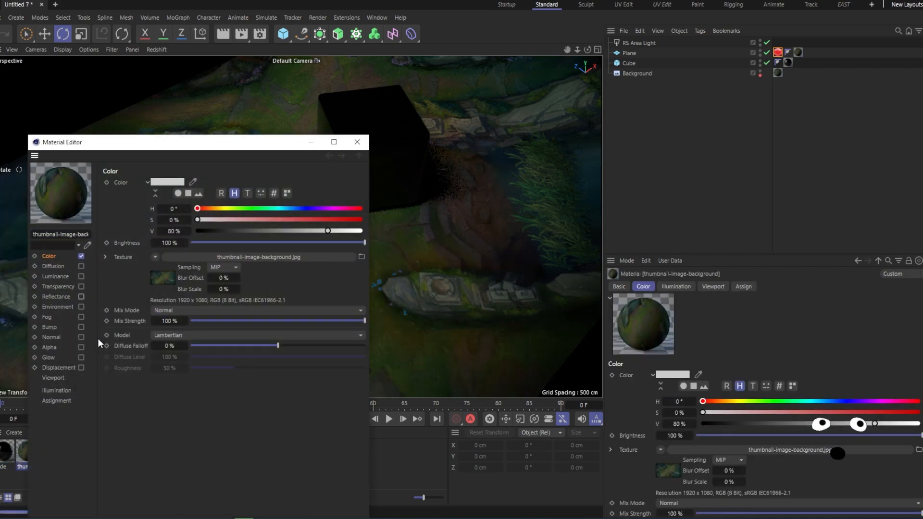
{"action": "left_click", "coordinate": [357, 142]}
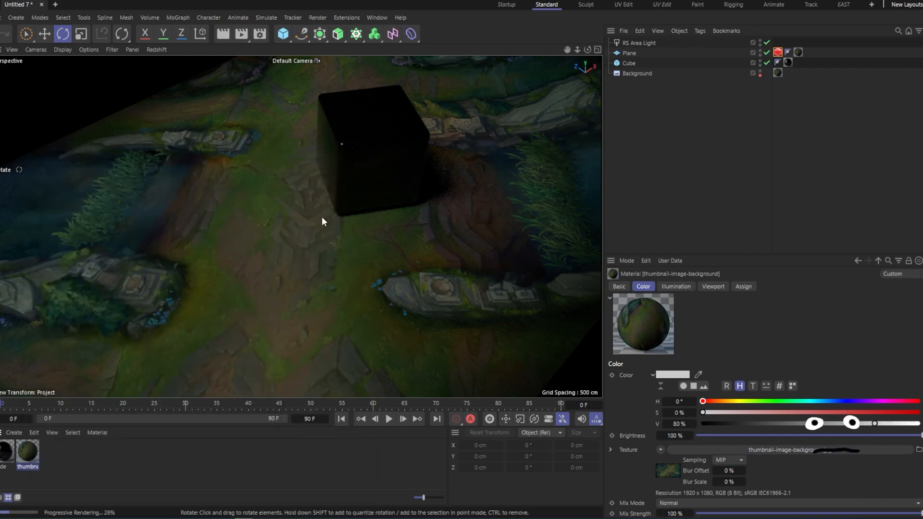
- Move the thumbnail-image-background.jpg texture into the material's Luminance channel and disable its Color channel
{"action": "double_click", "coordinate": [30, 448]}
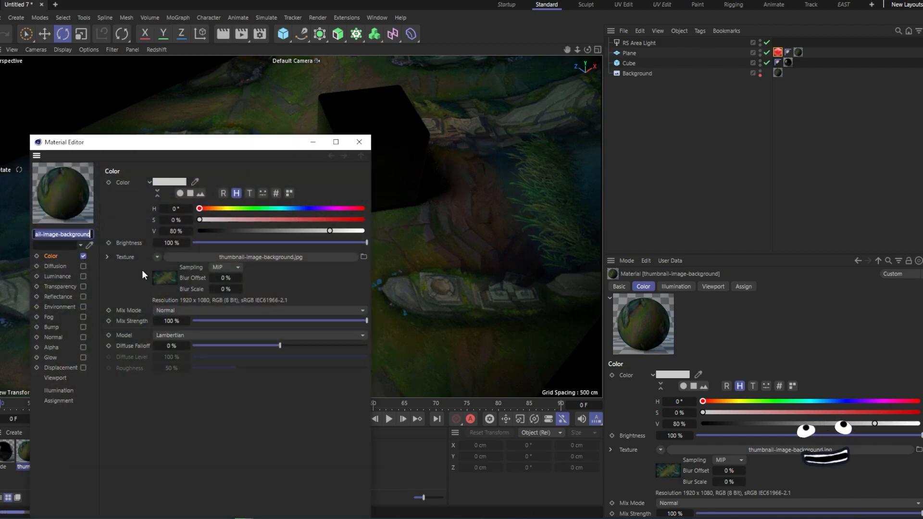
{"action": "right_click", "coordinate": [128, 259]}
{"action": "left_click", "coordinate": [83, 276]}
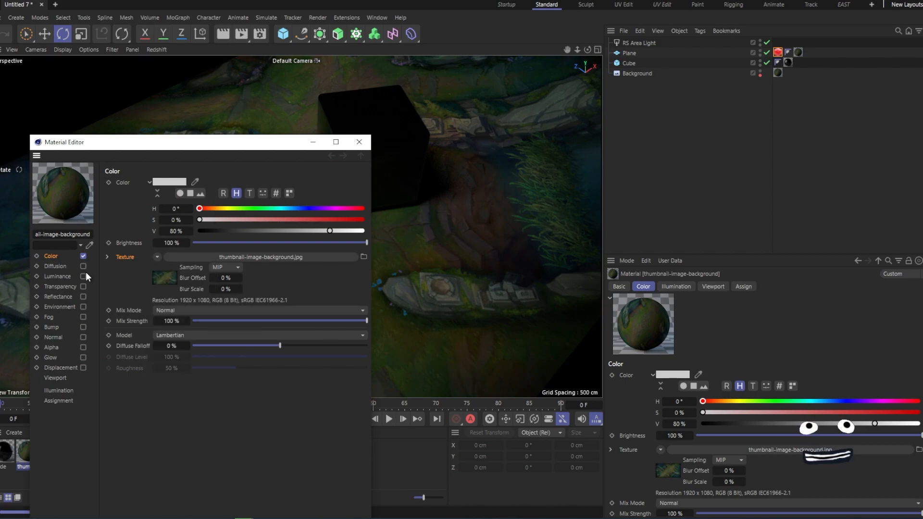
{"action": "right_click", "coordinate": [130, 257]}
{"action": "left_click", "coordinate": [154, 321]}
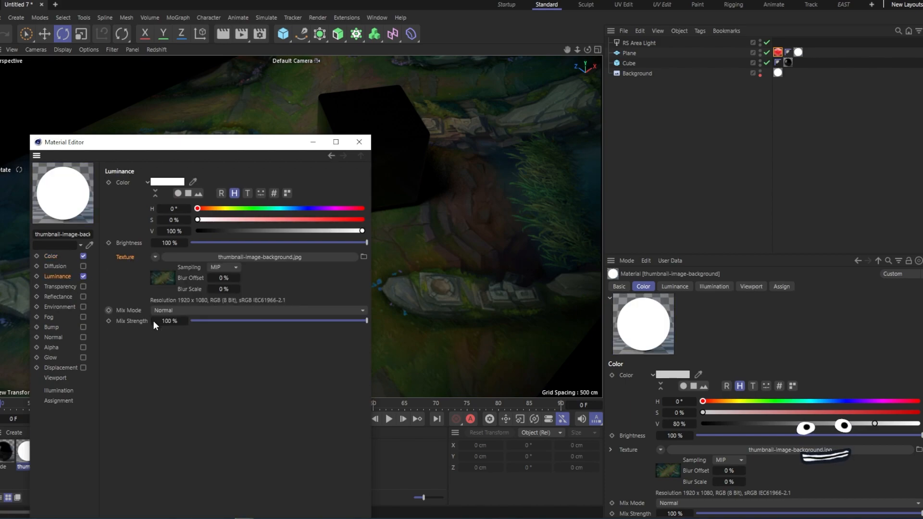
{"action": "left_click", "coordinate": [83, 255]}
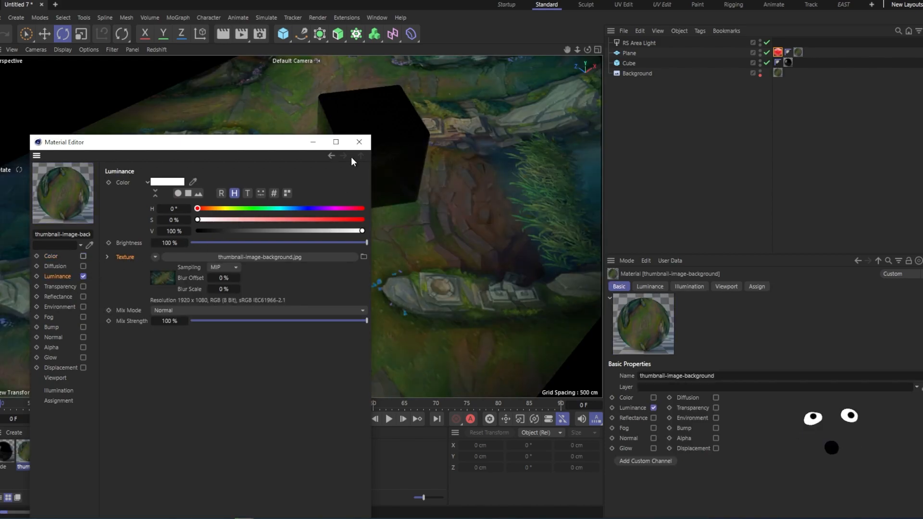
{"action": "left_click", "coordinate": [359, 142]}
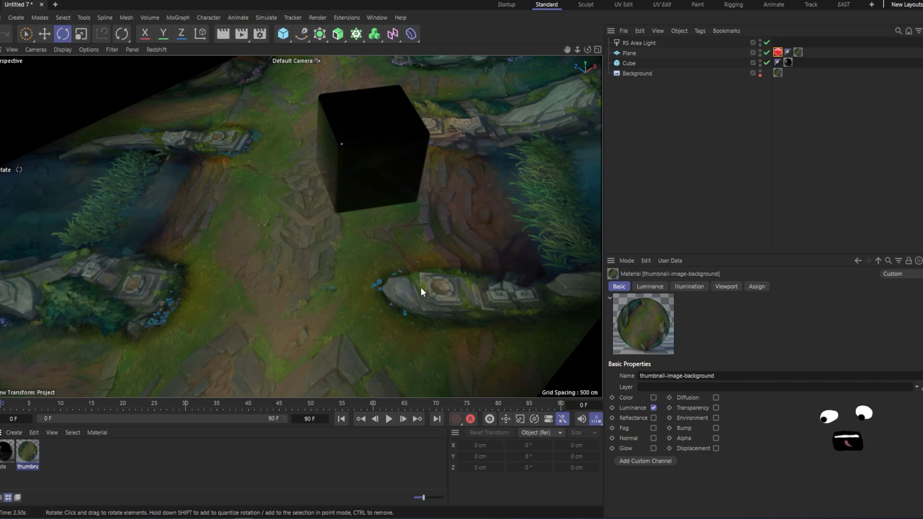
- Enable Matte Override on the Plane's Redshift object tag
{"action": "left_click", "coordinate": [778, 52]}
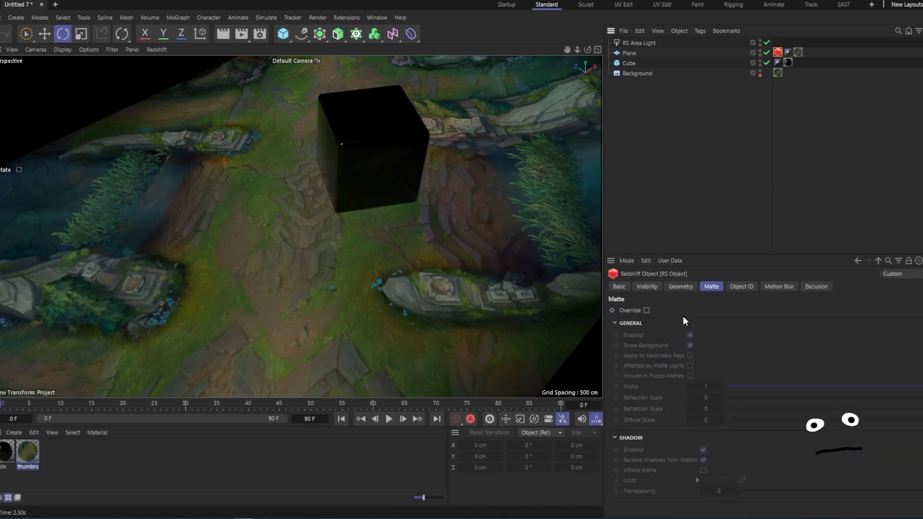
{"action": "left_click", "coordinate": [646, 310]}
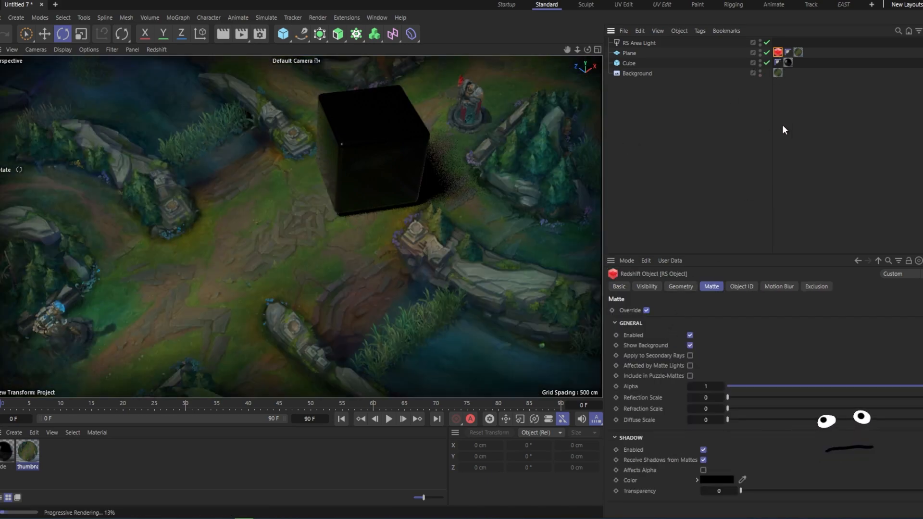
{"action": "left_click", "coordinate": [793, 142]}
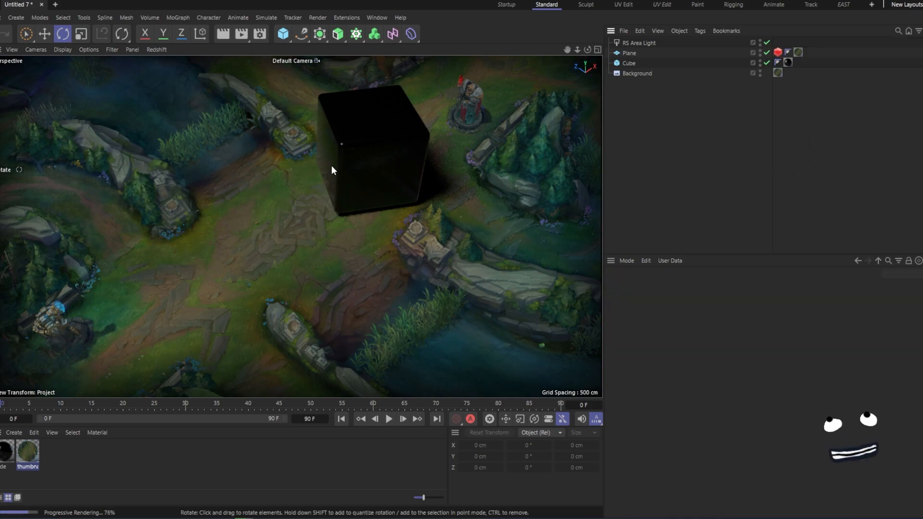
- Lower the Cube's Y position to about 101.8 cm
{"action": "left_click", "coordinate": [401, 160]}
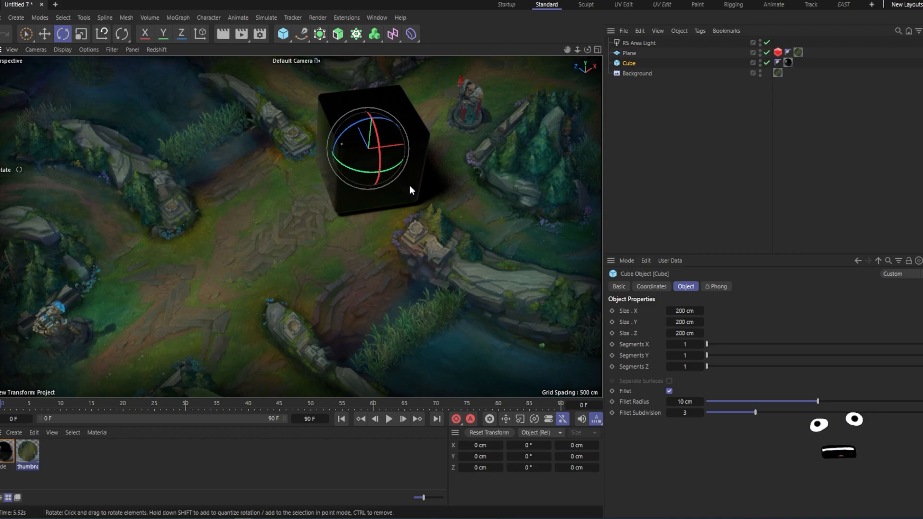
{"action": "left_click", "coordinate": [651, 286]}
{"action": "left_click", "coordinate": [641, 335]}
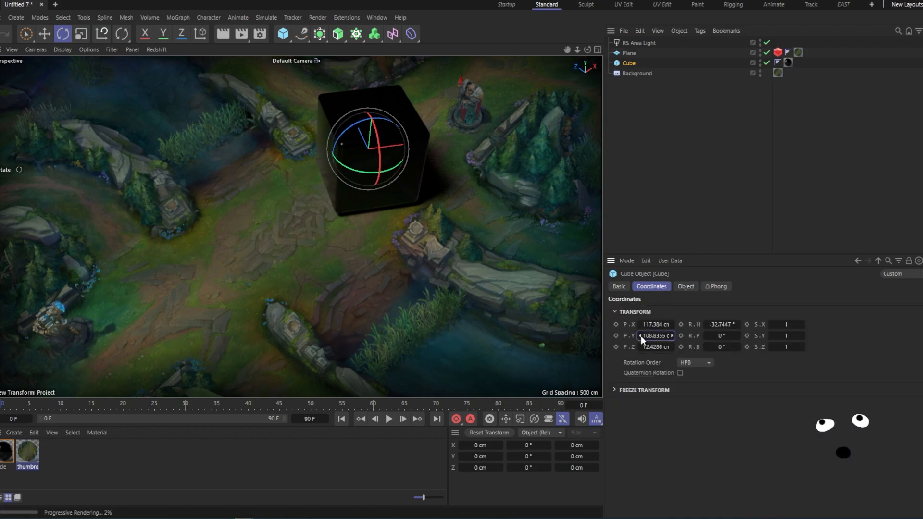
{"action": "left_click", "coordinate": [641, 336]}
{"action": "left_click", "coordinate": [641, 335]}
{"action": "left_click", "coordinate": [641, 336]}
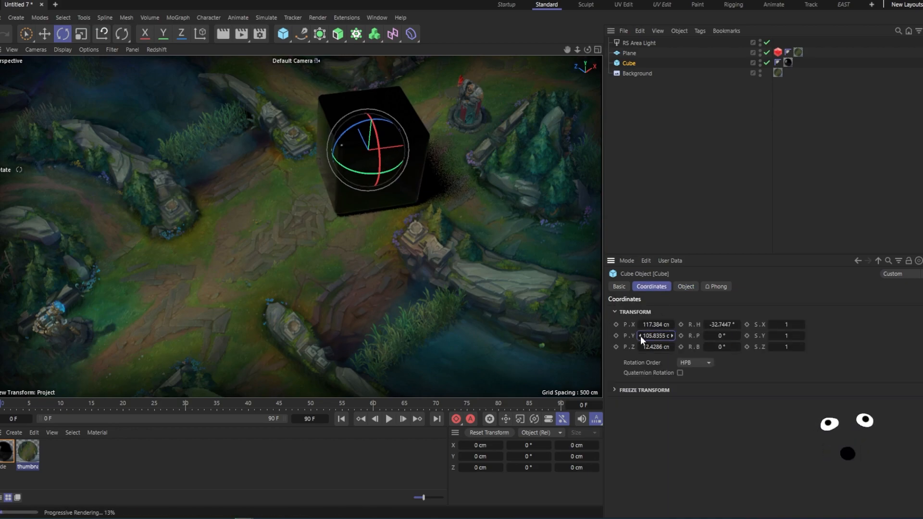
{"action": "left_click", "coordinate": [640, 337]}
{"action": "left_click", "coordinate": [640, 336]}
{"action": "left_click", "coordinate": [640, 335]}
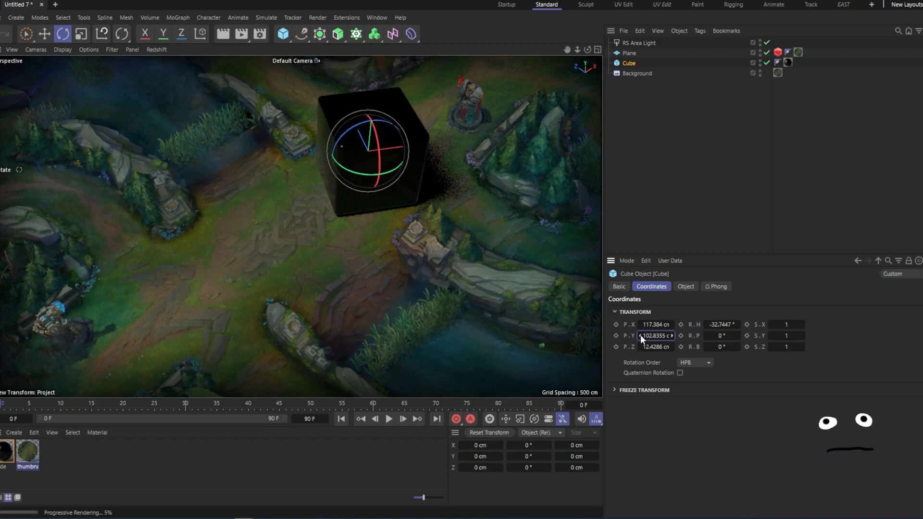
{"action": "left_click", "coordinate": [678, 196]}
{"action": "left_click", "coordinate": [395, 177]}
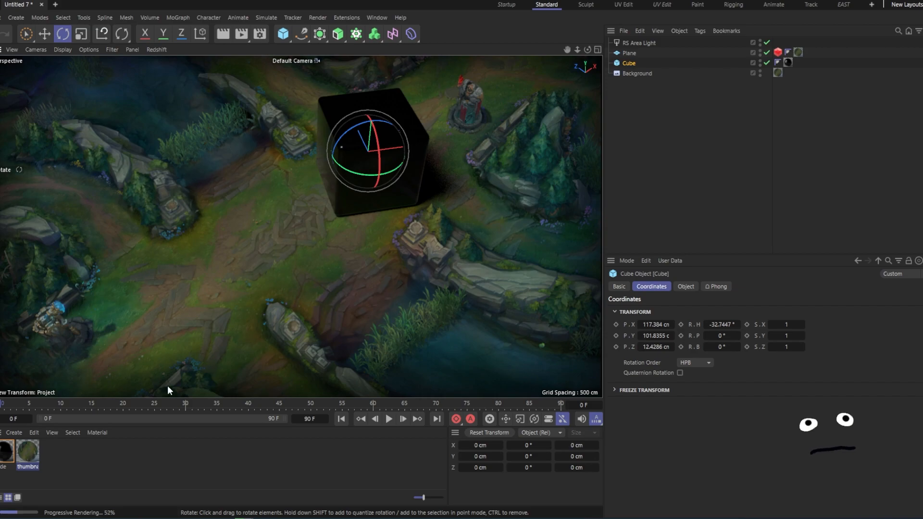
- Connect the i-cry-u-the-f-up texture node to the Base Color of the cube's RS Standard material
{"action": "double_click", "coordinate": [8, 454]}
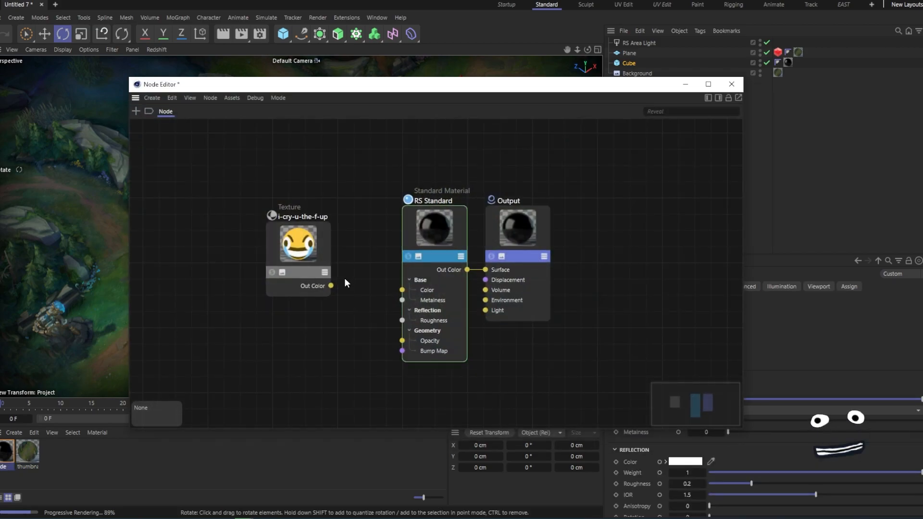
{"action": "left_click_drag", "start_coordinate": [331, 285], "coordinate": [402, 289]}
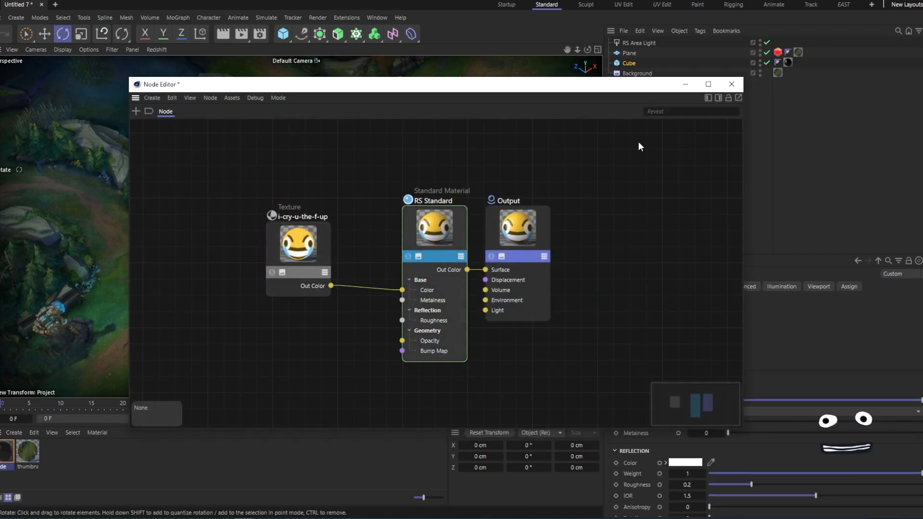
{"action": "left_click", "coordinate": [732, 84]}
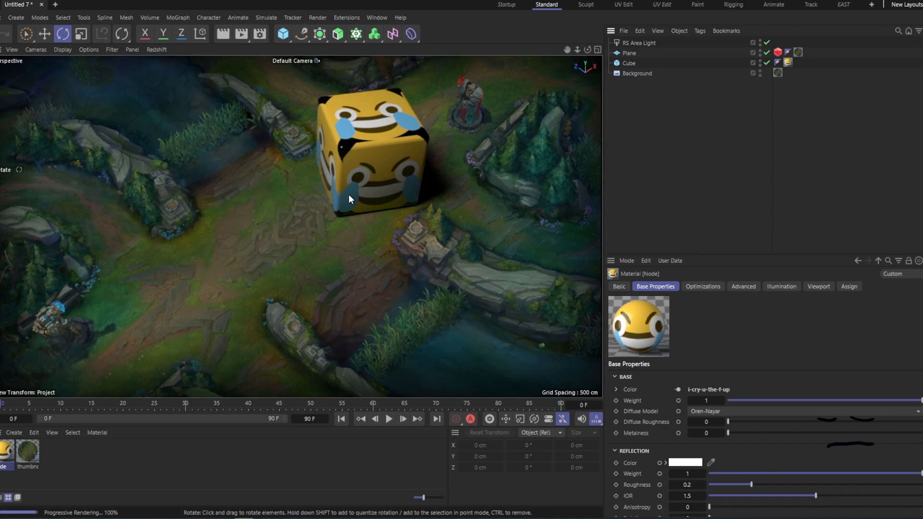
- Move the cube slightly and rotate it to a new angle
{"action": "left_click", "coordinate": [363, 191]}
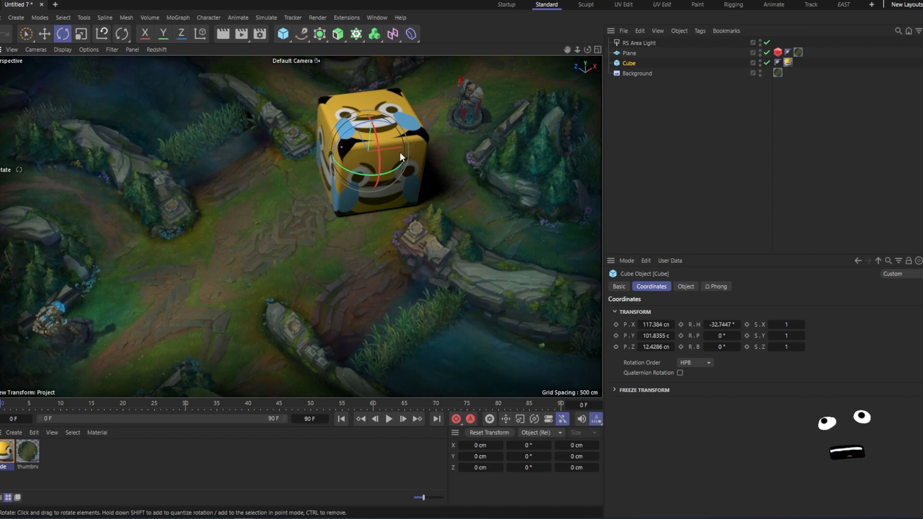
{"action": "key", "text": "e"}
{"action": "left_click_drag", "start_coordinate": [414, 148], "coordinate": [423, 146]}
{"action": "key", "text": "r"}
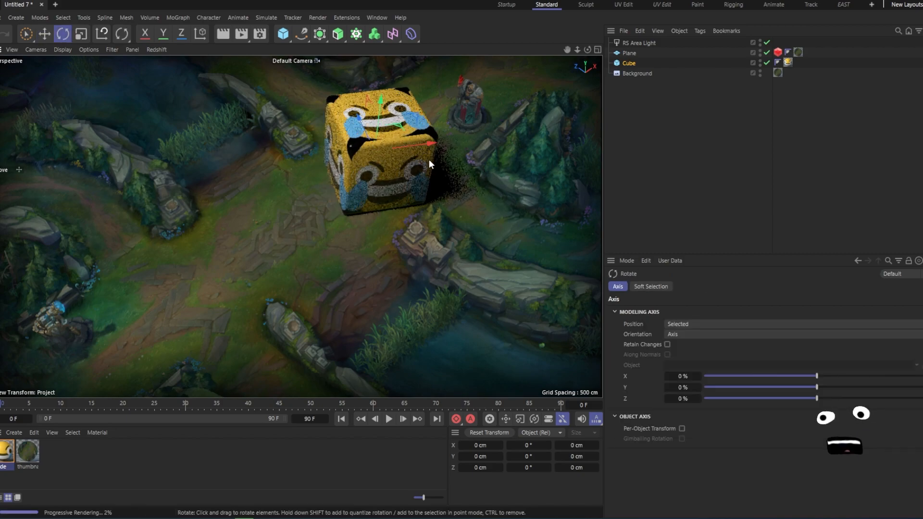
{"action": "left_click_drag", "start_coordinate": [377, 174], "coordinate": [403, 199]}
{"action": "left_click", "coordinate": [653, 123]}
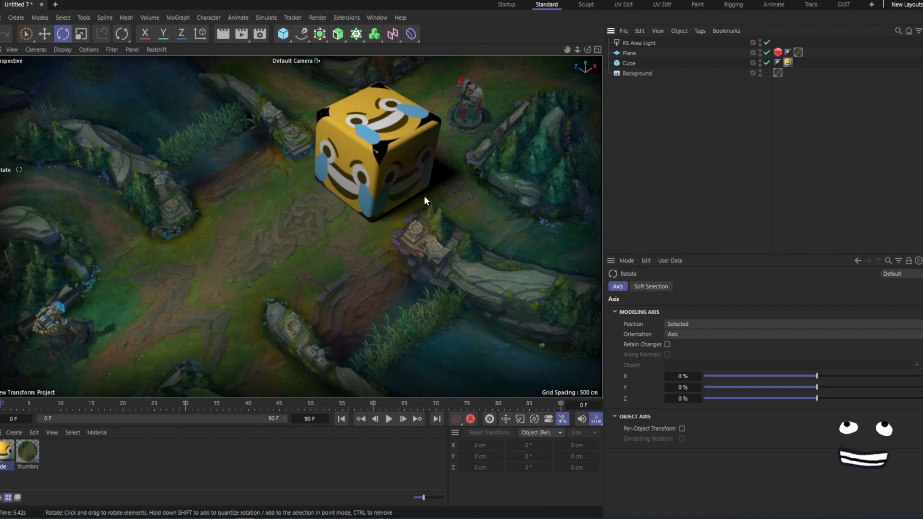
- Delete the Plane's thumbnail-image-background material tag and undo the deletion
{"action": "left_click", "coordinate": [798, 51]}
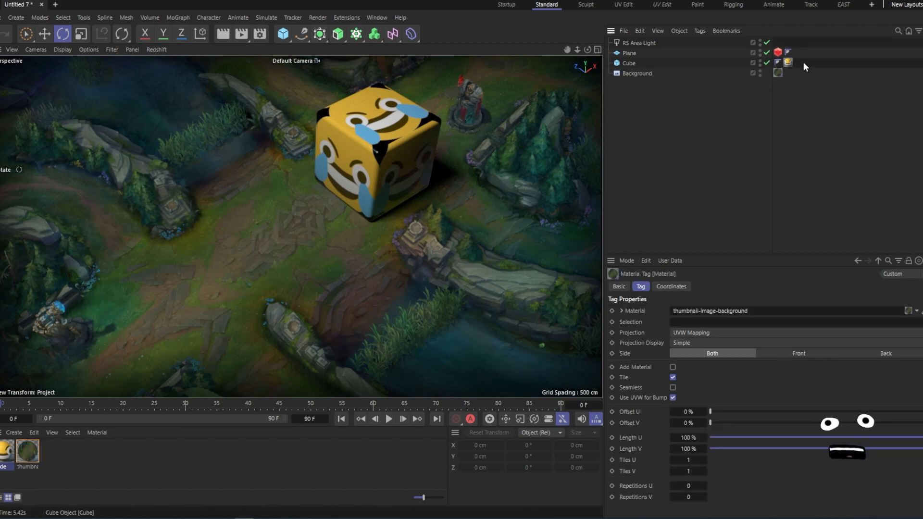
{"action": "key", "text": "Delete"}
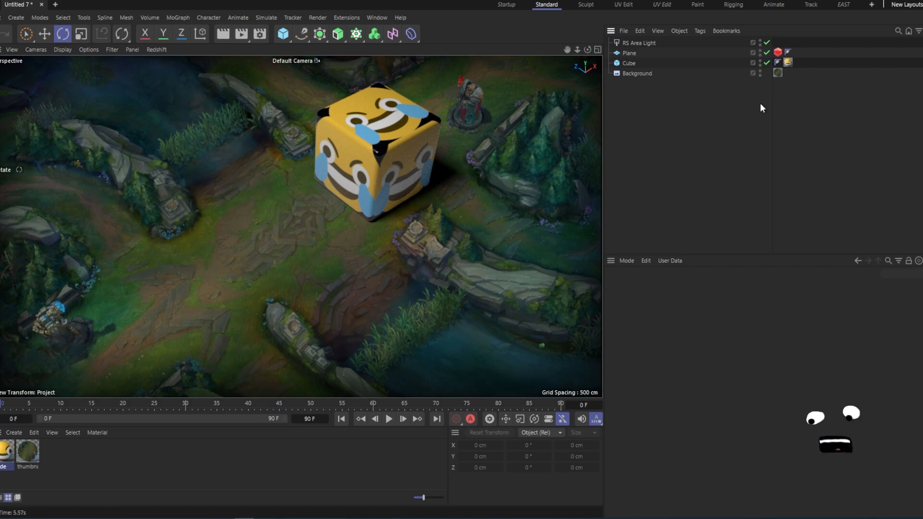
{"action": "key", "text": "ctrl+z"}
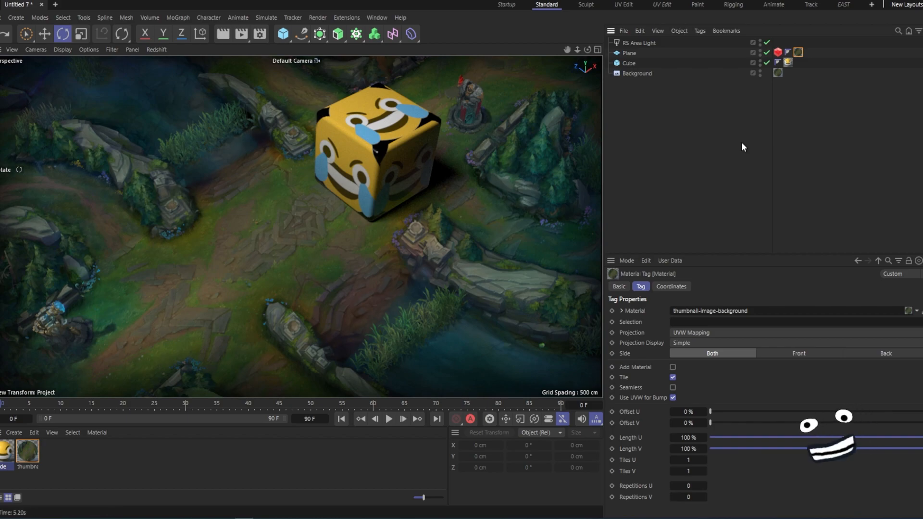
{"action": "left_click", "coordinate": [662, 113]}
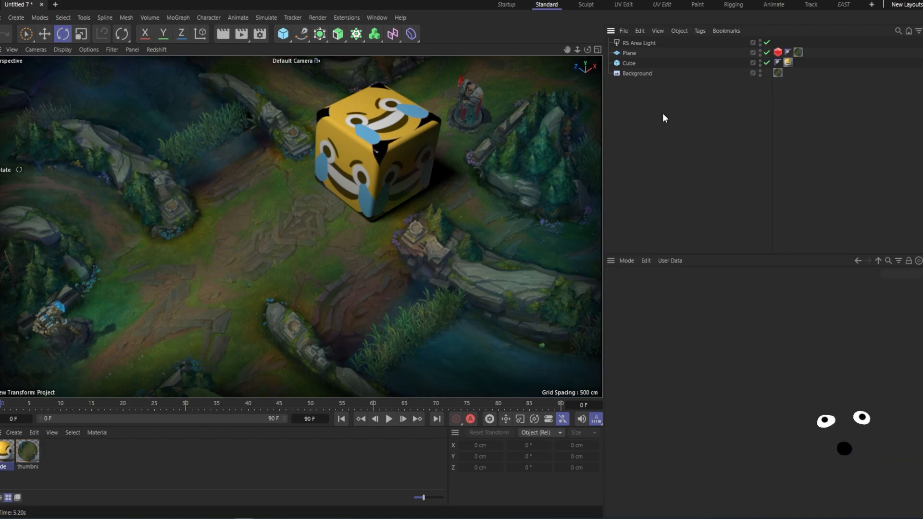
- Add a Capsule and move it beside the cube toward the lower left
{"action": "key", "text": "shift+c"}
{"action": "type", "text": "cap"}
{"action": "key", "text": "Down"}
{"action": "key", "text": "Return"}
{"action": "key", "text": "e"}
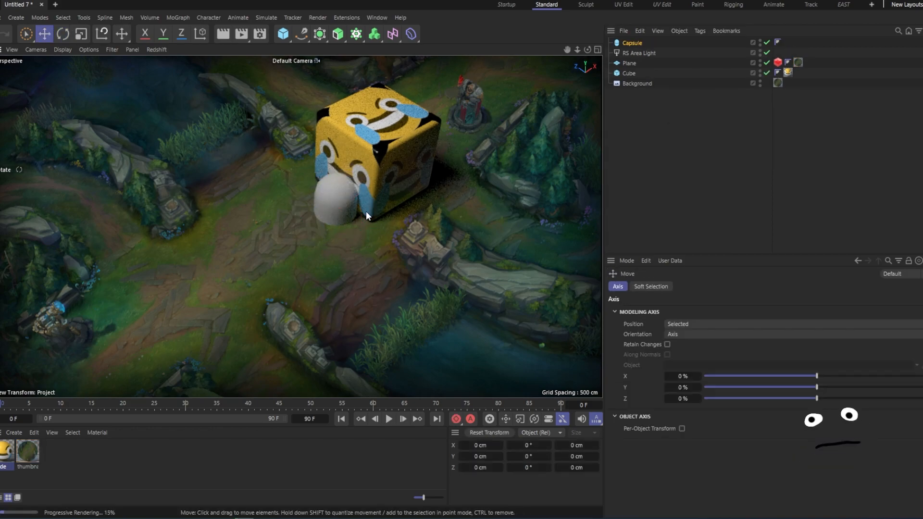
{"action": "left_click_drag", "start_coordinate": [364, 188], "coordinate": [209, 235]}
- Create a new node material and apply it to the Capsule
{"action": "left_click", "coordinate": [18, 433]}
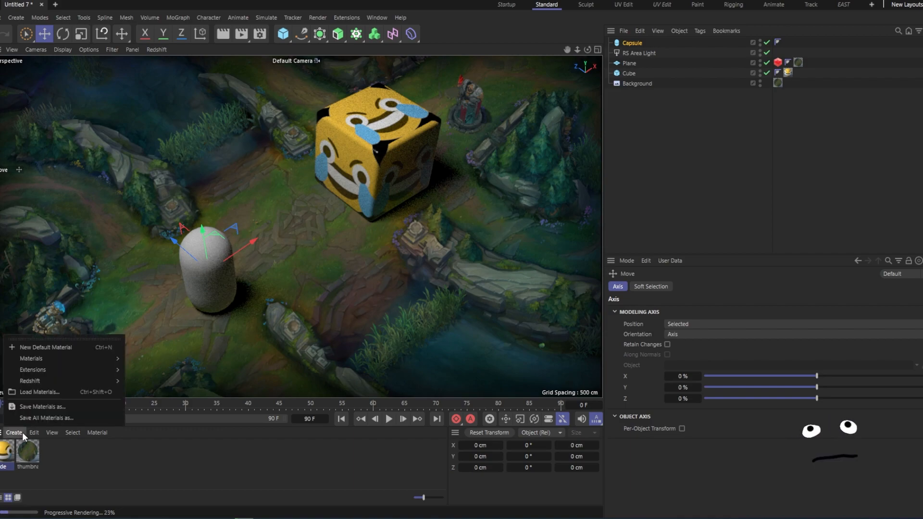
{"action": "mouse_move", "coordinate": [36, 359]}
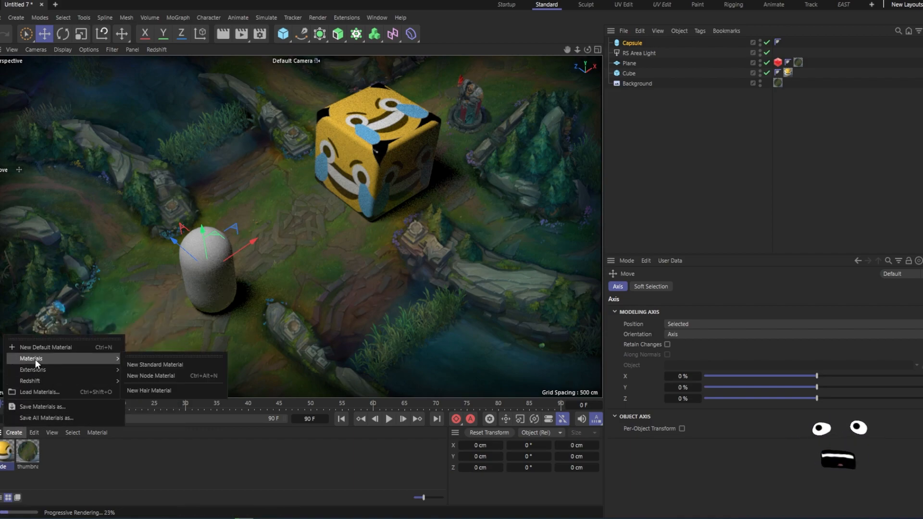
{"action": "left_click", "coordinate": [182, 376]}
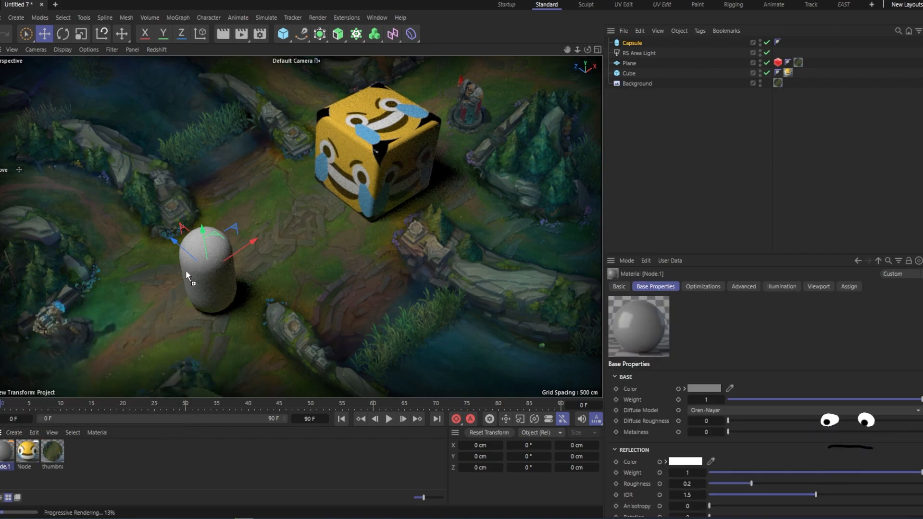
{"action": "left_click_drag", "start_coordinate": [202, 285], "coordinate": [203, 287]}
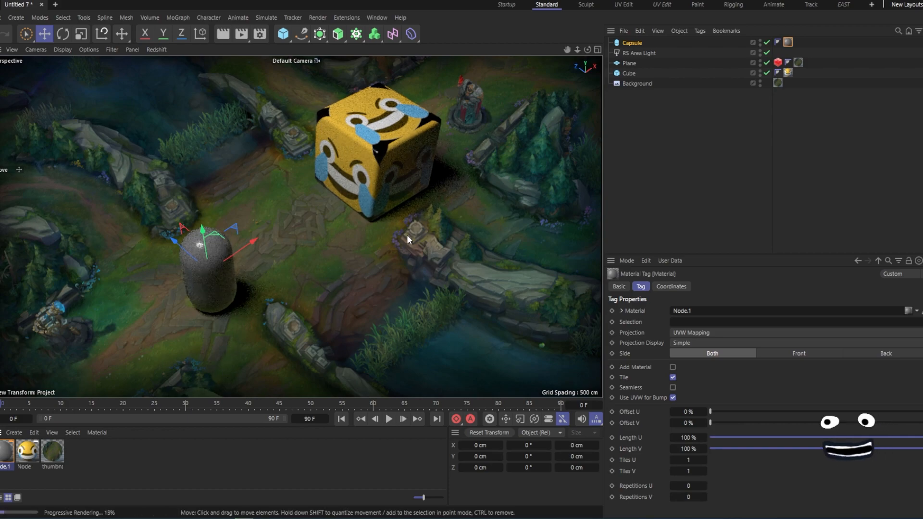
{"action": "left_click", "coordinate": [659, 155]}
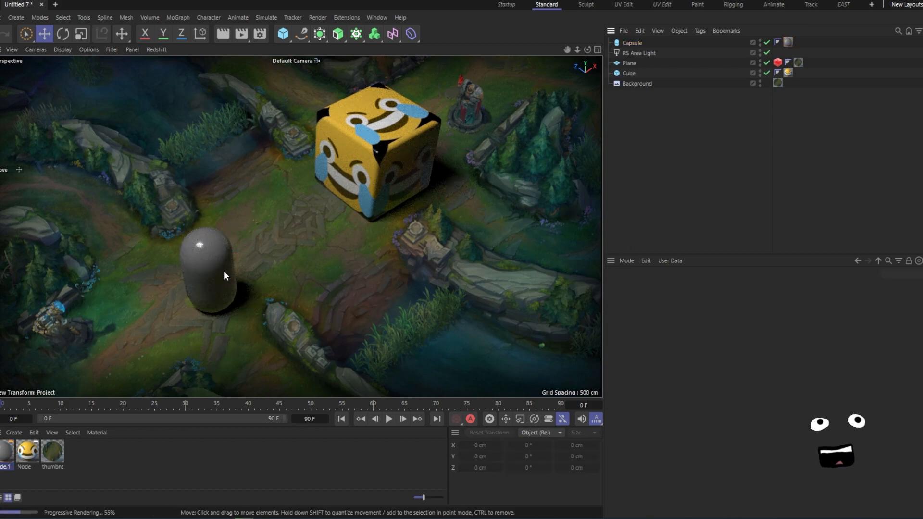
- Set the Capsule's Rotation Segments to 74
{"action": "left_click", "coordinate": [633, 43]}
{"action": "left_click", "coordinate": [686, 286]}
{"action": "left_click_drag", "start_coordinate": [725, 332], "coordinate": [835, 346]}
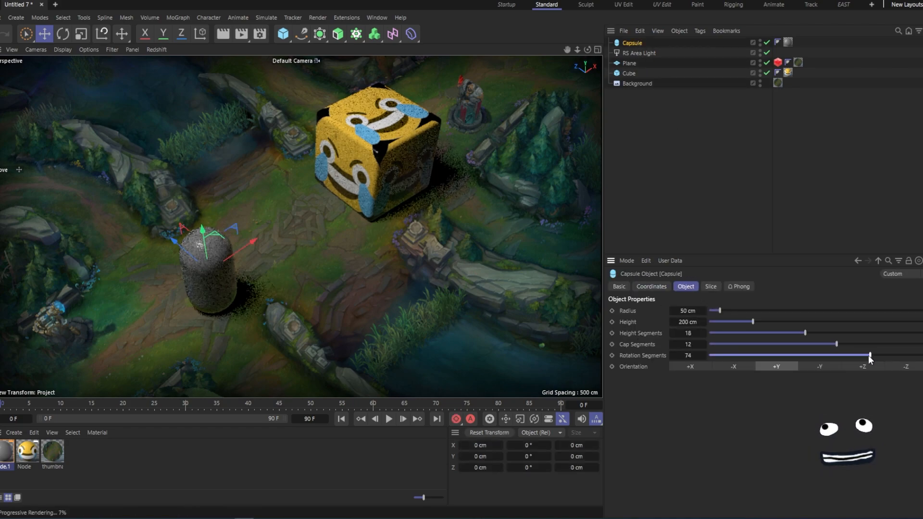
{"action": "left_click", "coordinate": [653, 143]}
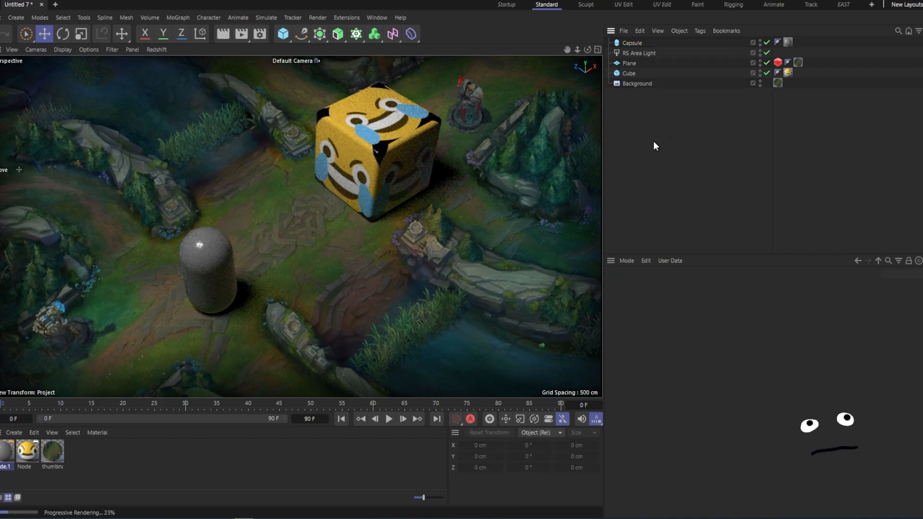
- Move the Capsule further to the left
{"action": "left_click", "coordinate": [204, 260]}
{"action": "left_click_drag", "start_coordinate": [185, 255], "coordinate": [199, 233]}
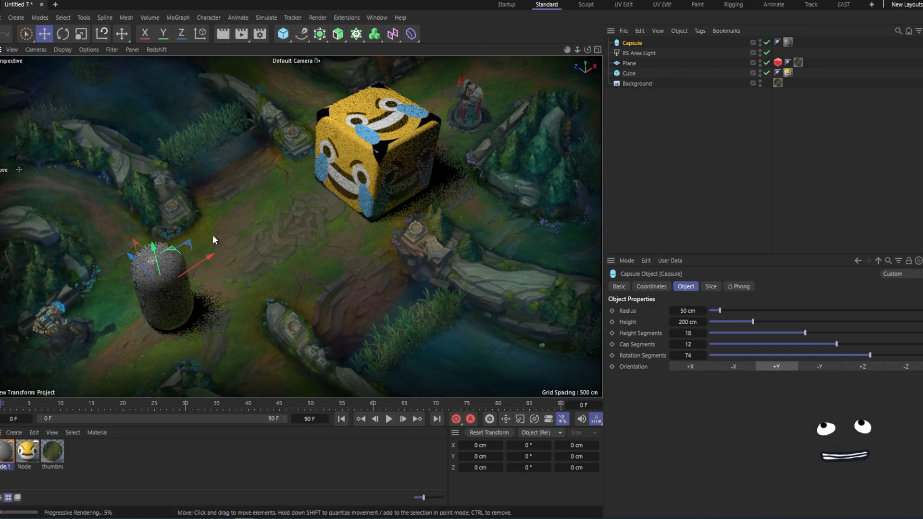
{"action": "left_click", "coordinate": [692, 156]}
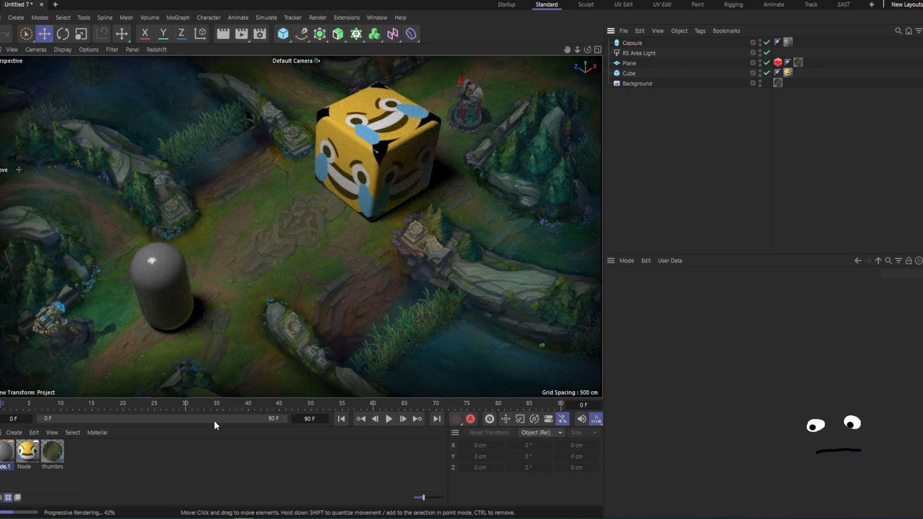
- Drag FIZZ.jpg into the material manager without copying it, and delete the resulting material
{"action": "left_click", "coordinate": [188, 518]}
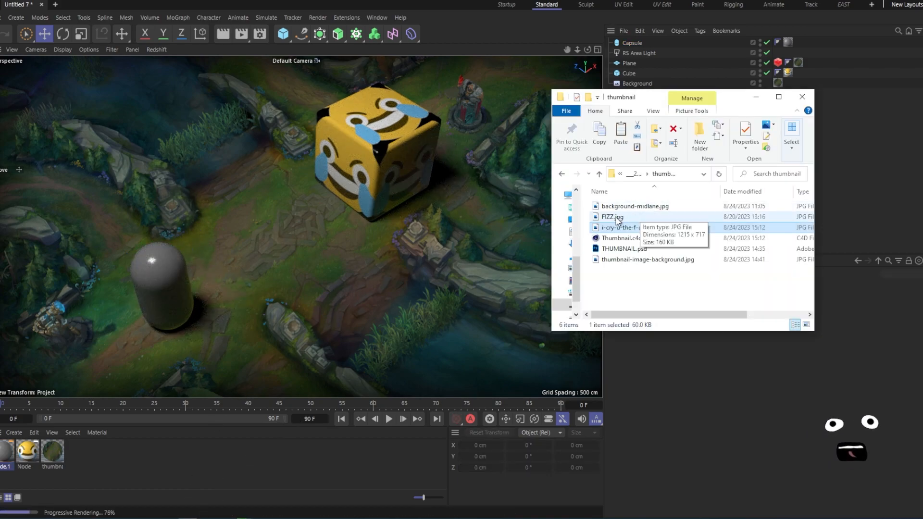
{"action": "left_click_drag", "start_coordinate": [619, 220], "coordinate": [172, 481]}
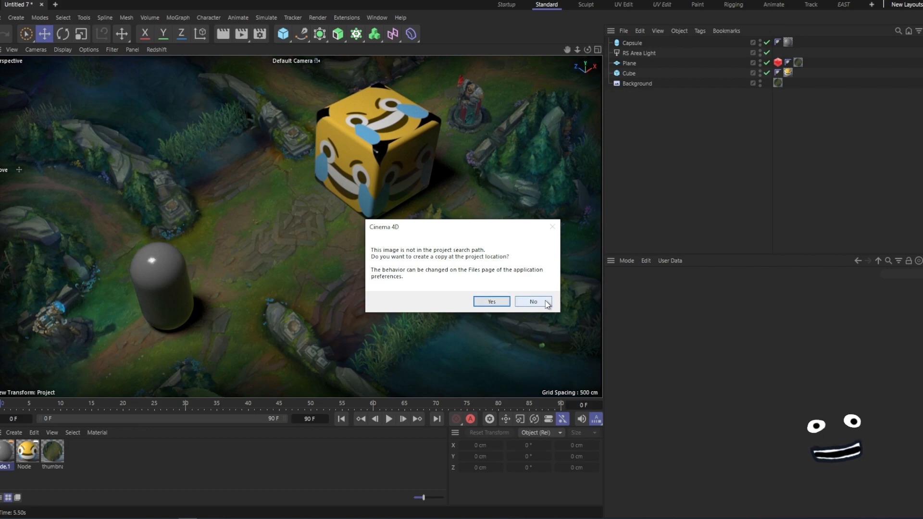
{"action": "left_click", "coordinate": [546, 303]}
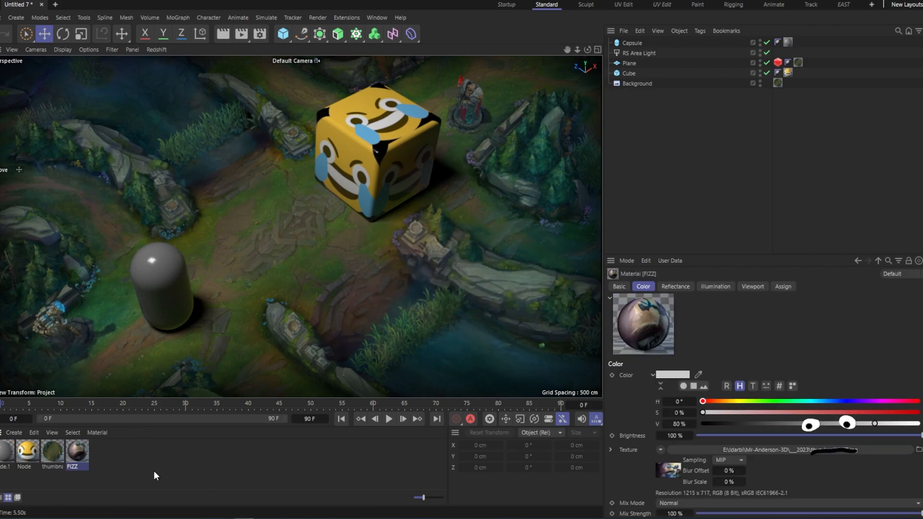
{"action": "key", "text": "Delete"}
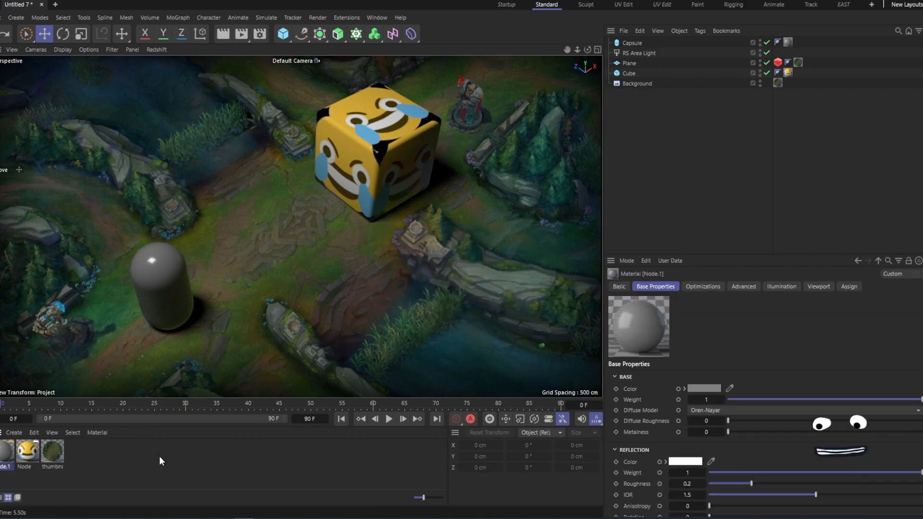
- Add the FIZZ.jpg texture to the Node.1 material and connect it to the RS Standard Base Color
{"action": "double_click", "coordinate": [2, 454]}
{"action": "left_click_drag", "start_coordinate": [386, 165], "coordinate": [403, 94]}
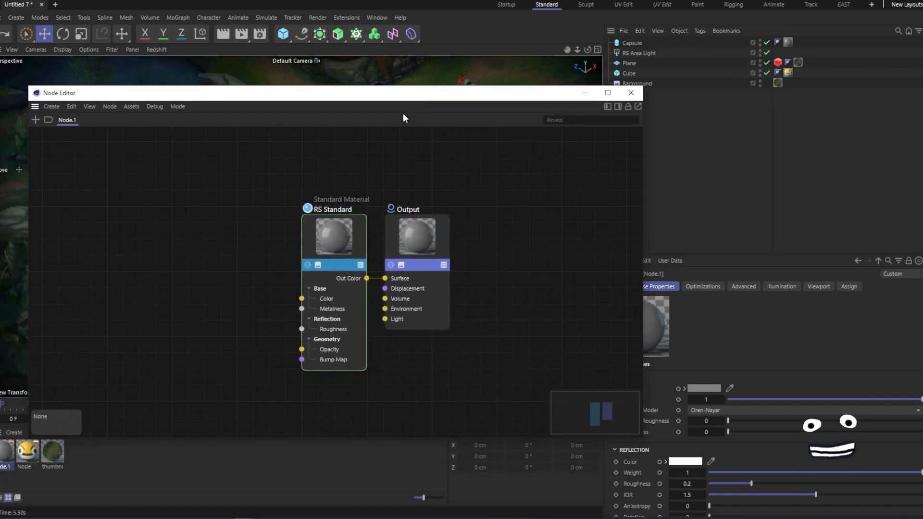
{"action": "left_click", "coordinate": [244, 518]}
{"action": "left_click_drag", "start_coordinate": [613, 217], "coordinate": [174, 210]}
{"action": "left_click", "coordinate": [249, 324]}
{"action": "left_click_drag", "start_coordinate": [230, 274], "coordinate": [301, 298]}
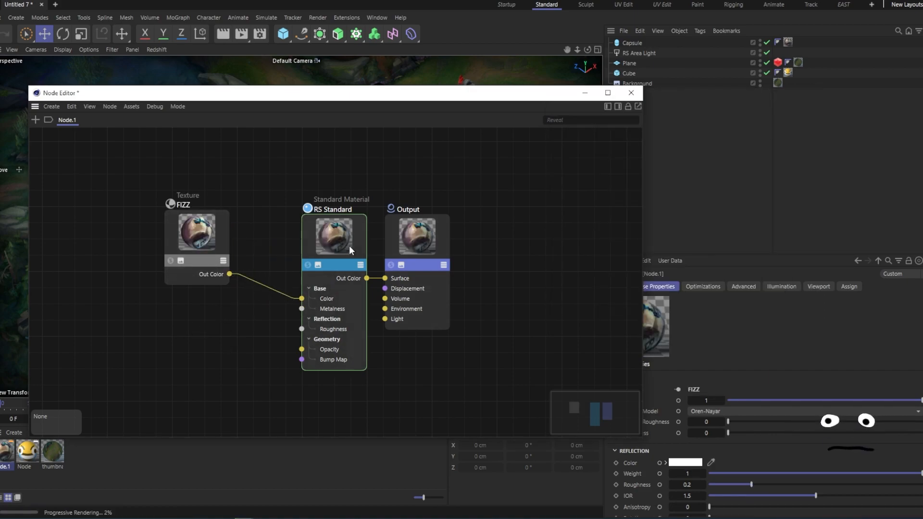
{"action": "left_click", "coordinate": [584, 93]}
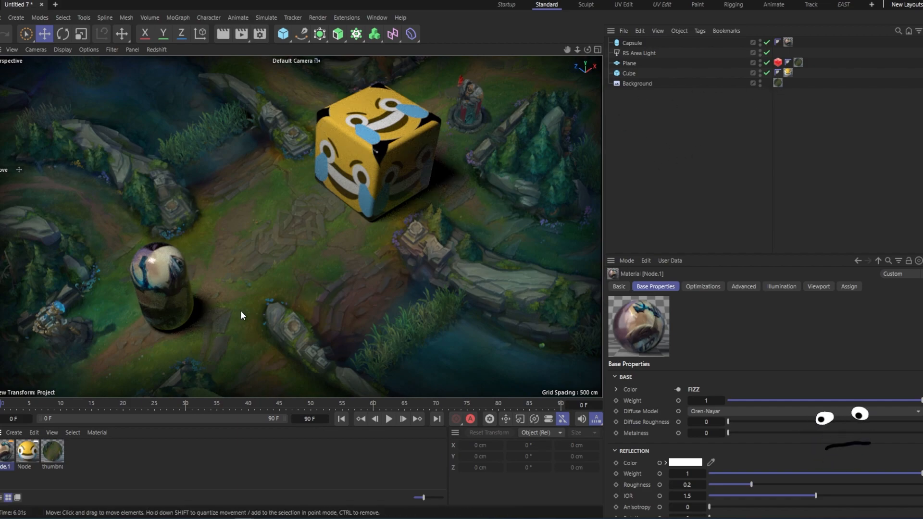
- Start the Redshift IPR and set the Capsule's texture Length U to 143% and Length V to 141%
{"action": "left_click", "coordinate": [788, 42]}
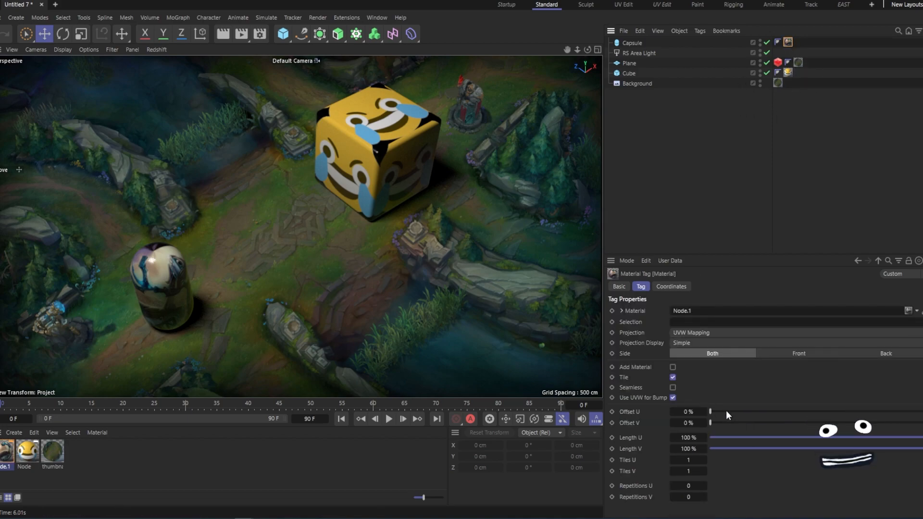
{"action": "left_click_drag", "start_coordinate": [719, 408], "coordinate": [722, 406]}
{"action": "left_click", "coordinate": [157, 50]}
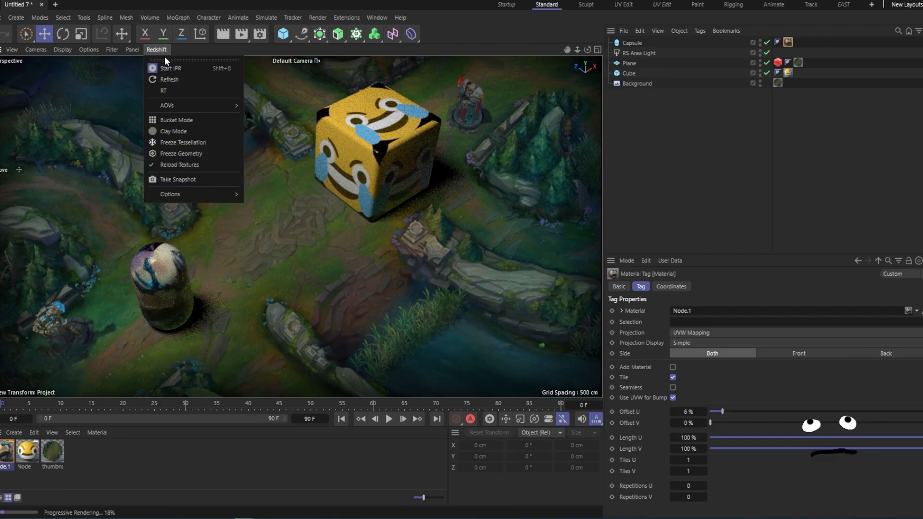
{"action": "left_click", "coordinate": [171, 71]}
{"action": "left_click_drag", "start_coordinate": [722, 412], "coordinate": [711, 448]}
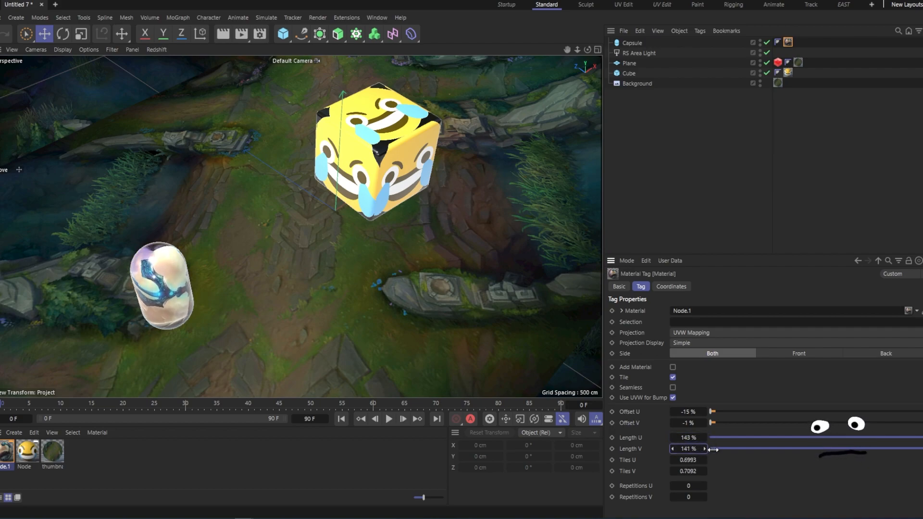
- Set the Capsule's texture Offset U to -48% and Length U to 180%, then render the viewport
{"action": "mouse_move", "coordinate": [692, 412]}
{"action": "left_mouse_down"}
{"action": "mouse_move", "coordinate": [673, 411]}
{"action": "mouse_move", "coordinate": [691, 423]}
{"action": "mouse_move", "coordinate": [692, 411]}
{"action": "left_mouse_up"}
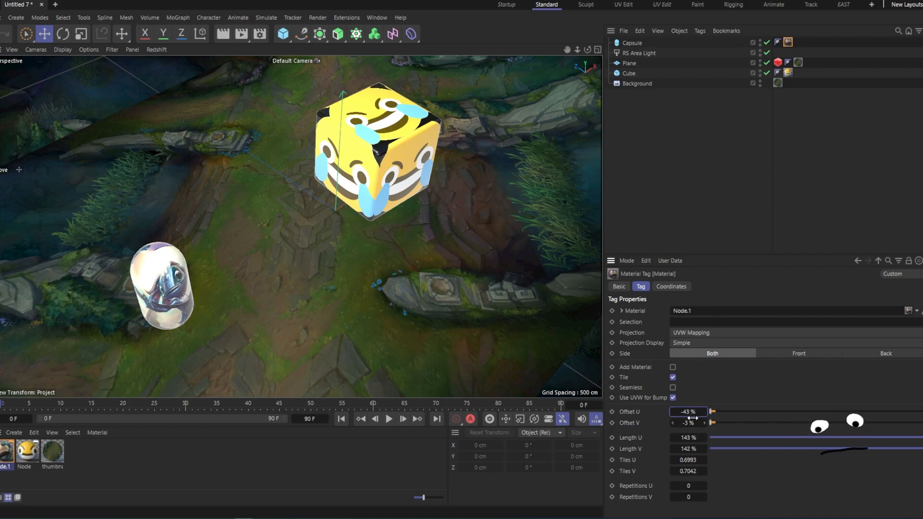
{"action": "left_click_drag", "start_coordinate": [691, 412], "coordinate": [689, 411]}
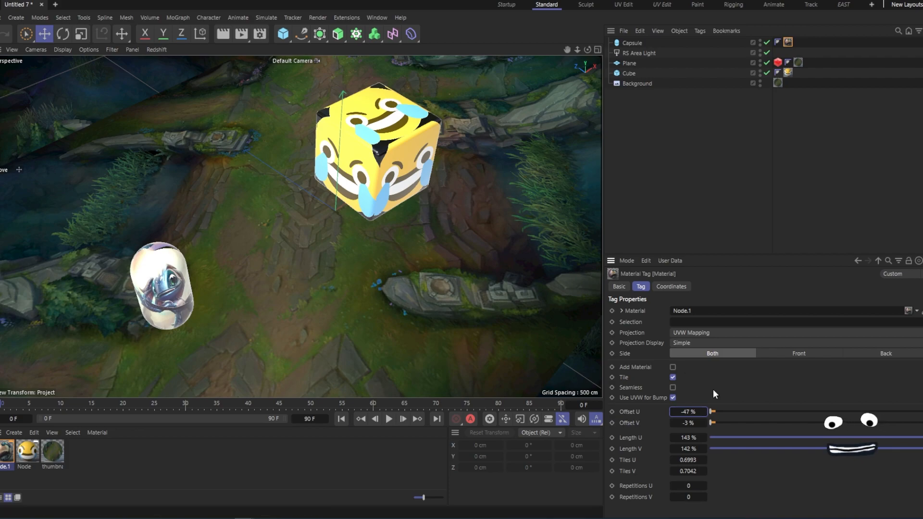
{"action": "left_click_drag", "start_coordinate": [688, 411], "coordinate": [687, 412]}
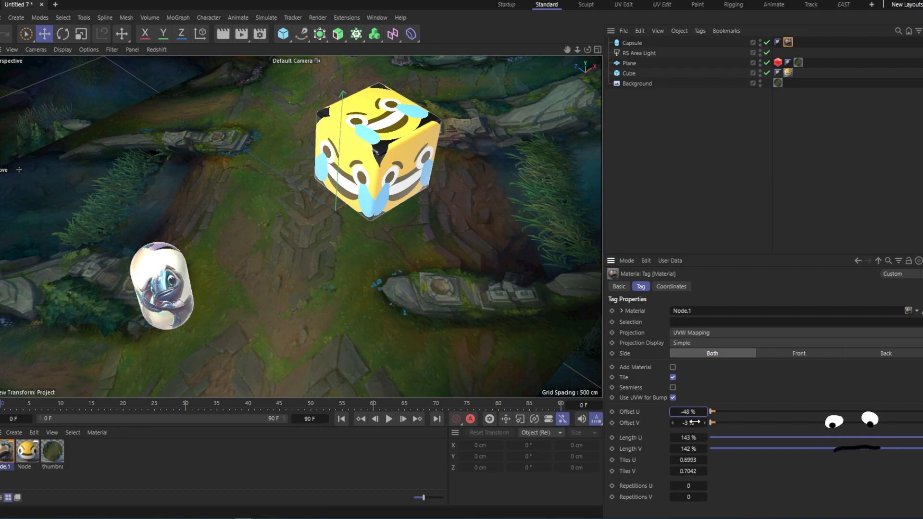
{"action": "left_click_drag", "start_coordinate": [688, 438], "coordinate": [694, 438]}
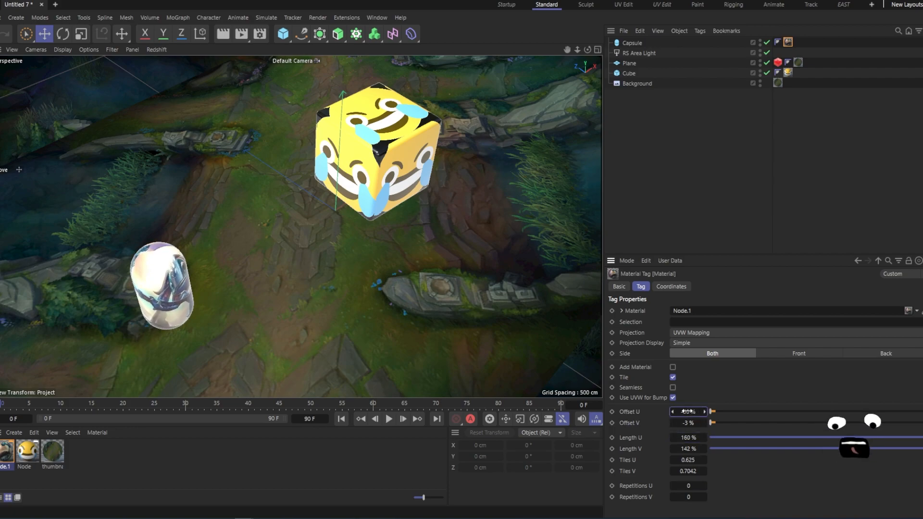
{"action": "left_click", "coordinate": [640, 147]}
{"action": "key", "text": "ctrl+r"}
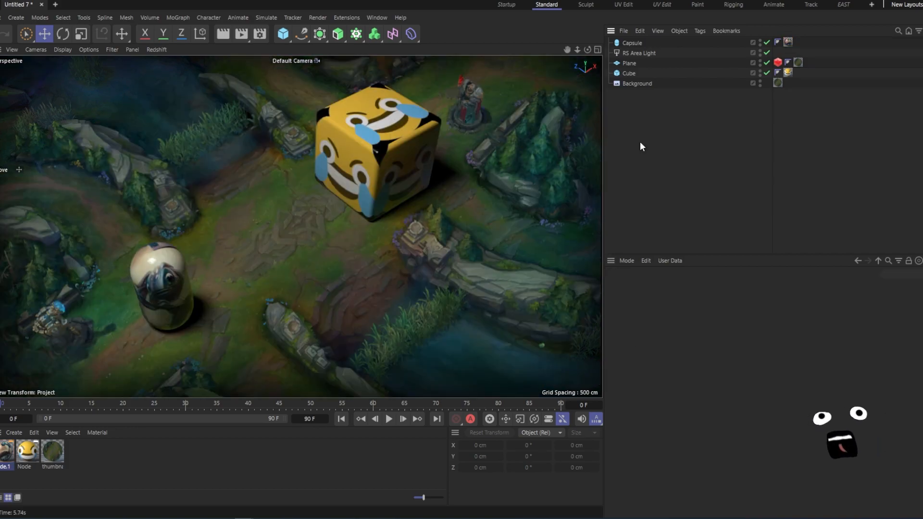
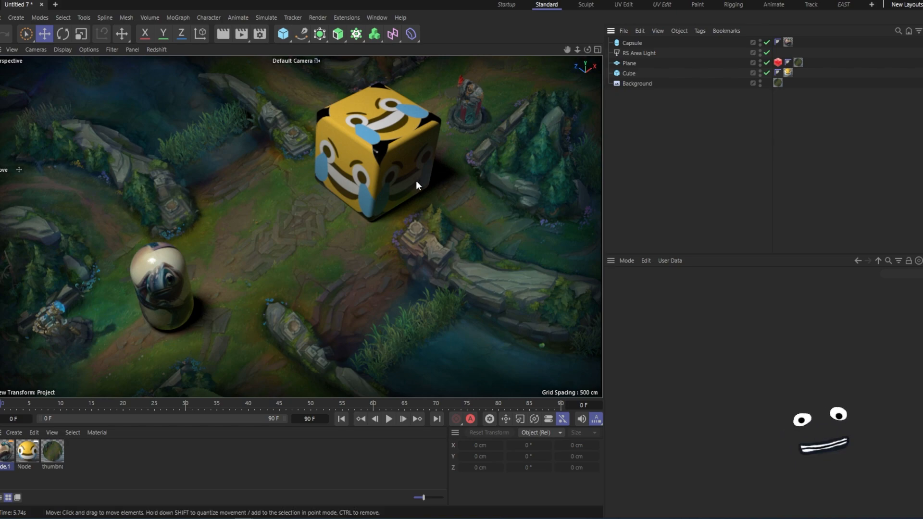
- Reposition the emoji cube slightly within the viewport
{"action": "middle_click_drag", "start_coordinate": [417, 175], "coordinate": [396, 188], "text": "alt"}
{"action": "right_click_drag", "start_coordinate": [311, 215], "coordinate": [328, 212], "text": "alt"}
{"action": "middle_click_drag", "start_coordinate": [350, 202], "coordinate": [352, 197], "text": "alt"}
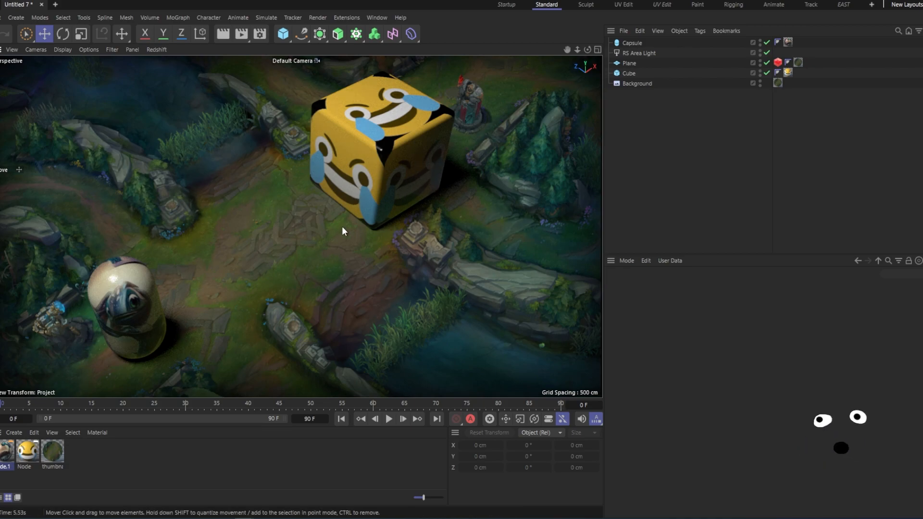
{"action": "middle_click_drag", "start_coordinate": [356, 209], "coordinate": [350, 200], "text": "alt"}
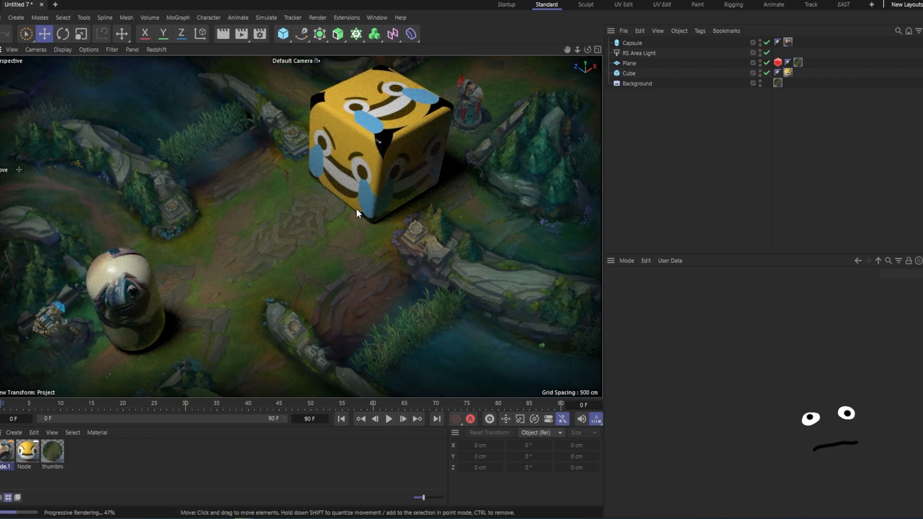
{"action": "middle_click_drag", "start_coordinate": [339, 211], "coordinate": [342, 219], "text": "alt"}
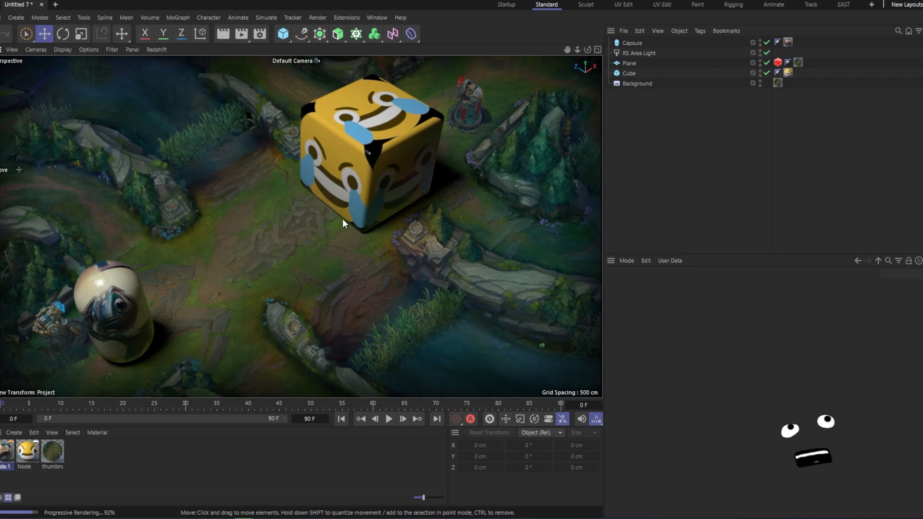
- Move the capsule up and to the right, nudge the cube slightly, and deselect
{"action": "left_click", "coordinate": [150, 315]}
{"action": "left_click_drag", "start_coordinate": [168, 290], "coordinate": [196, 263]}
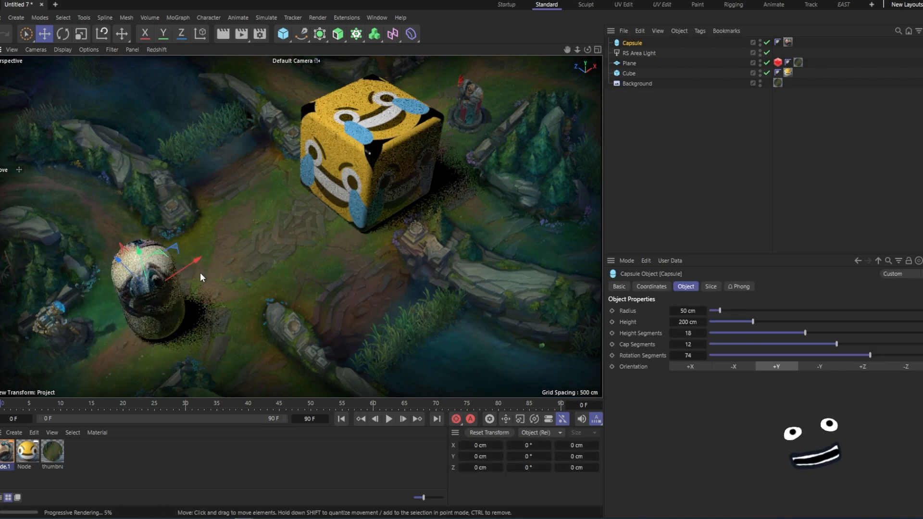
{"action": "middle_click_drag", "start_coordinate": [372, 193], "coordinate": [370, 198], "text": "alt"}
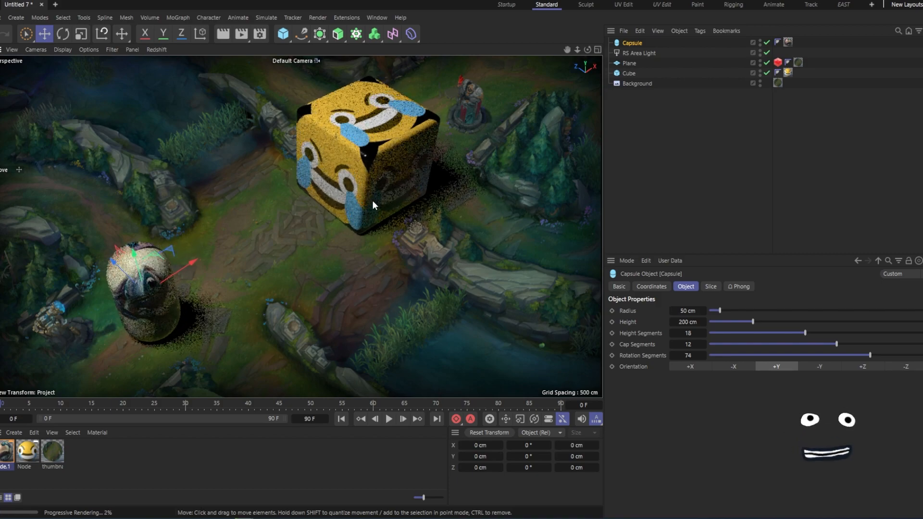
{"action": "left_click", "coordinate": [657, 149]}
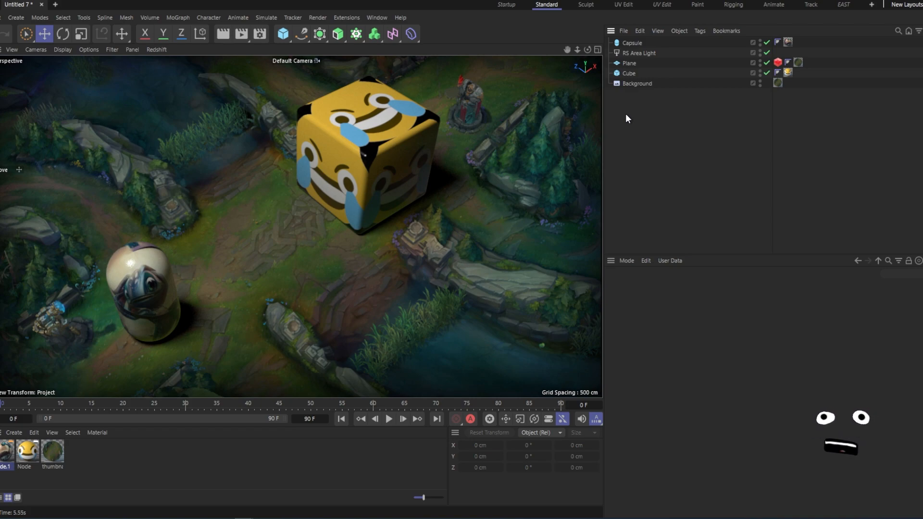
- Raise the RS Area Light's intensity to about 39.89
{"action": "left_click", "coordinate": [638, 54]}
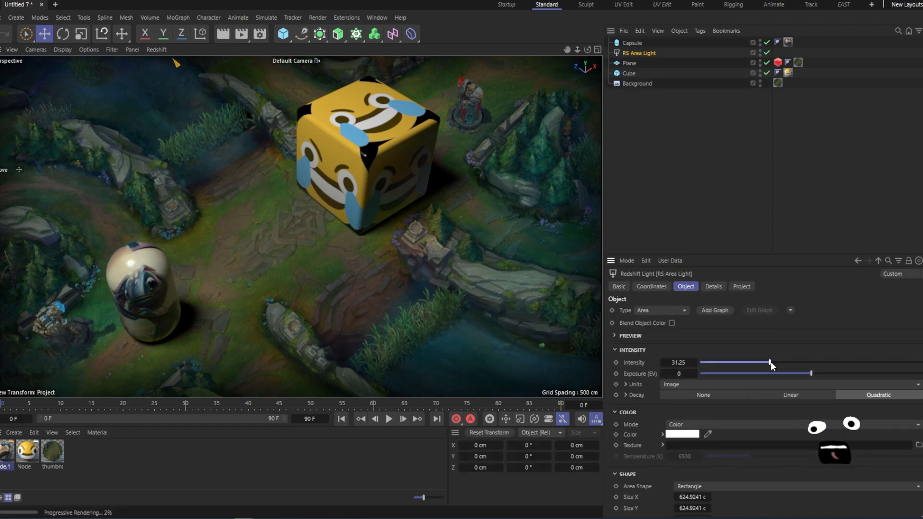
{"action": "left_click_drag", "start_coordinate": [770, 361], "coordinate": [779, 361]}
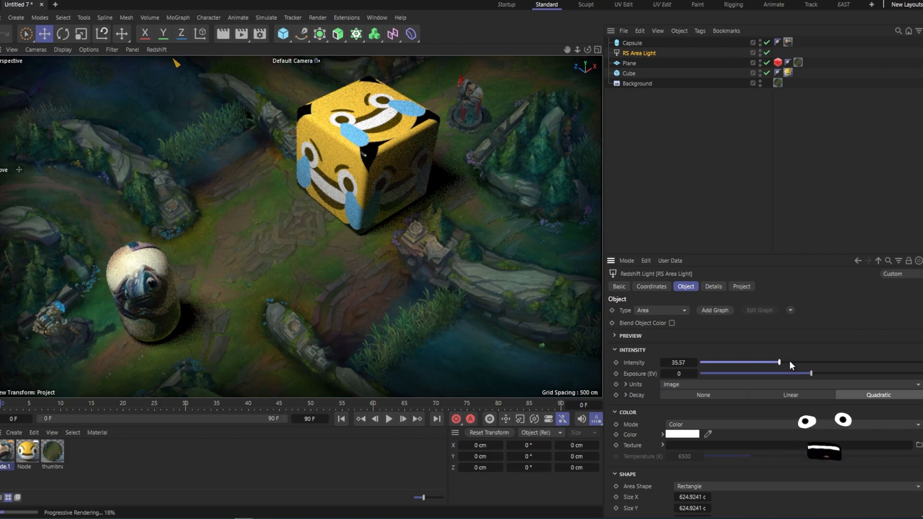
{"action": "left_click", "coordinate": [789, 362]}
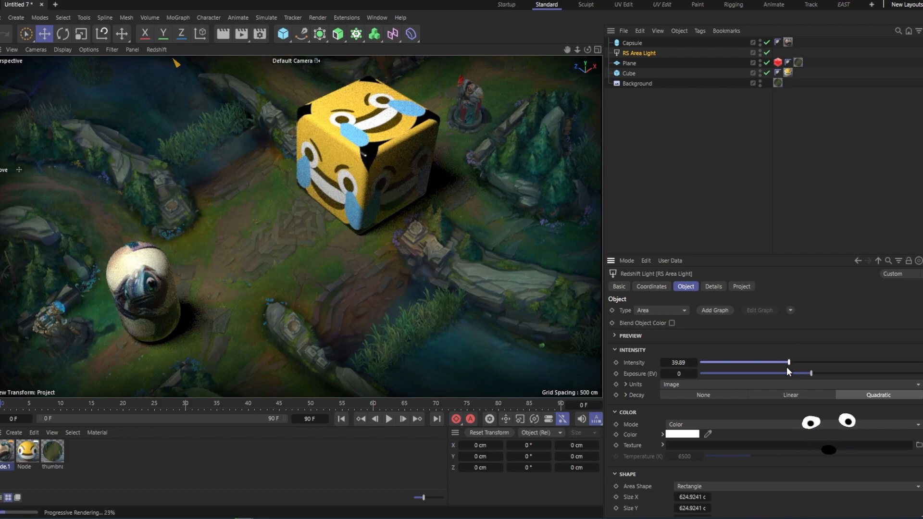
{"action": "left_click", "coordinate": [695, 151]}
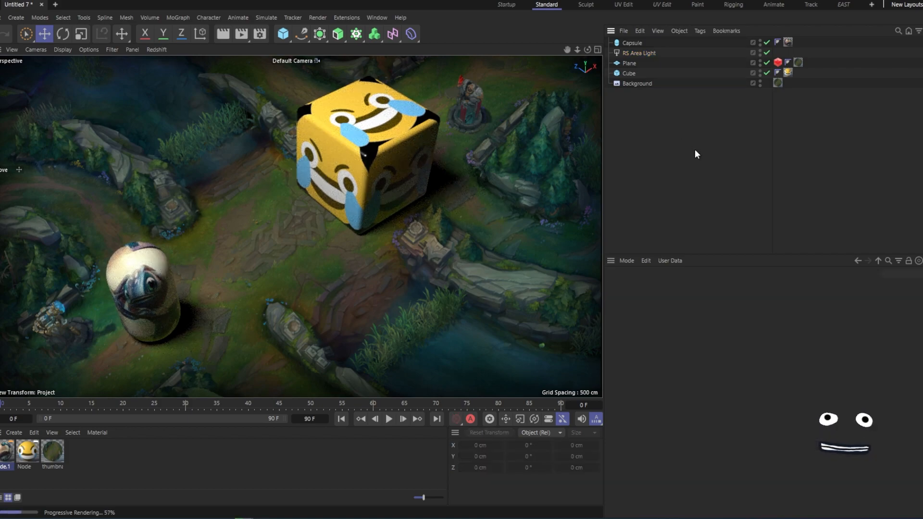
- Render the scene to the Picture Viewer and enlarge its window
{"action": "key", "text": "r"}
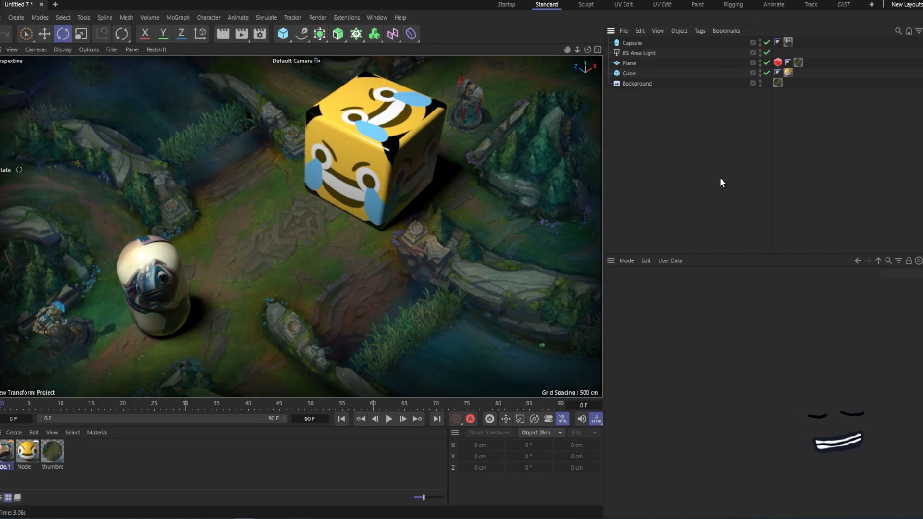
{"action": "key", "text": "shift+r"}
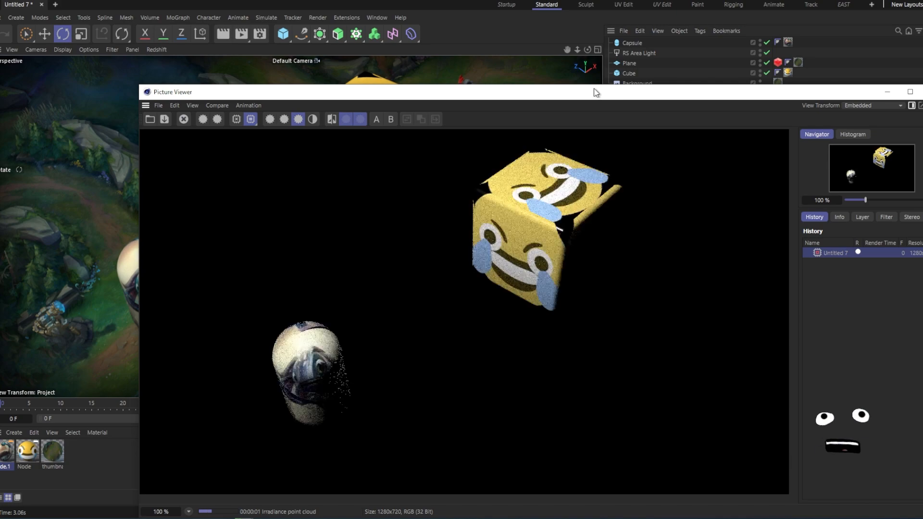
{"action": "left_click_drag", "start_coordinate": [596, 92], "coordinate": [598, 35]}
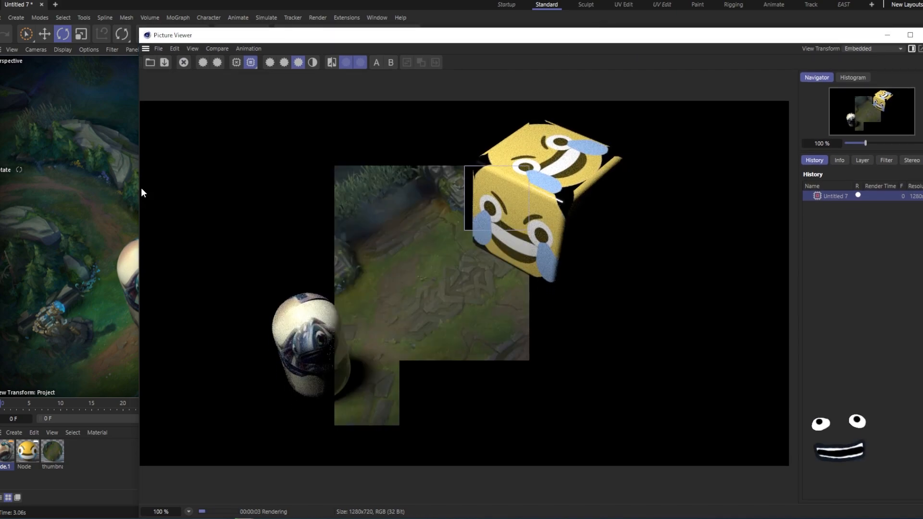
{"action": "left_click_drag", "start_coordinate": [139, 189], "coordinate": [67, 206]}
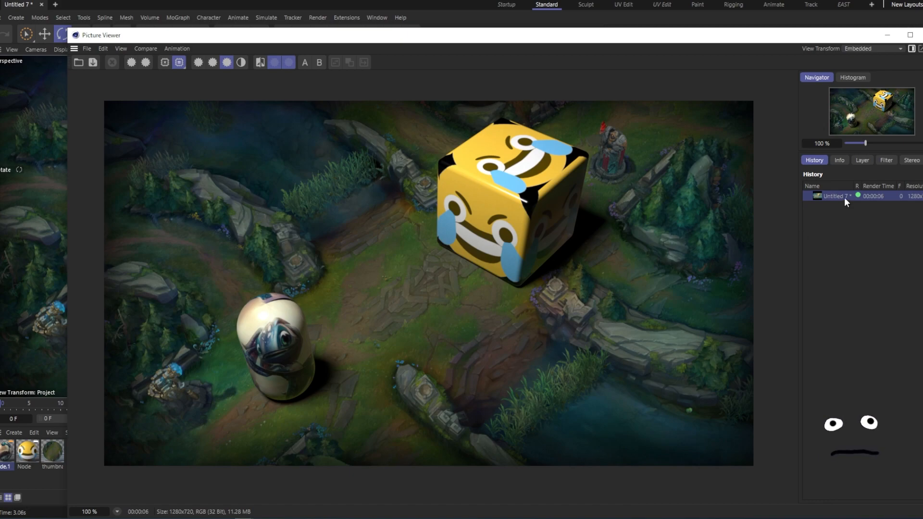
- Save the finished render from the history as a JPG still image
{"action": "right_click", "coordinate": [843, 197]}
{"action": "left_click", "coordinate": [709, 329]}
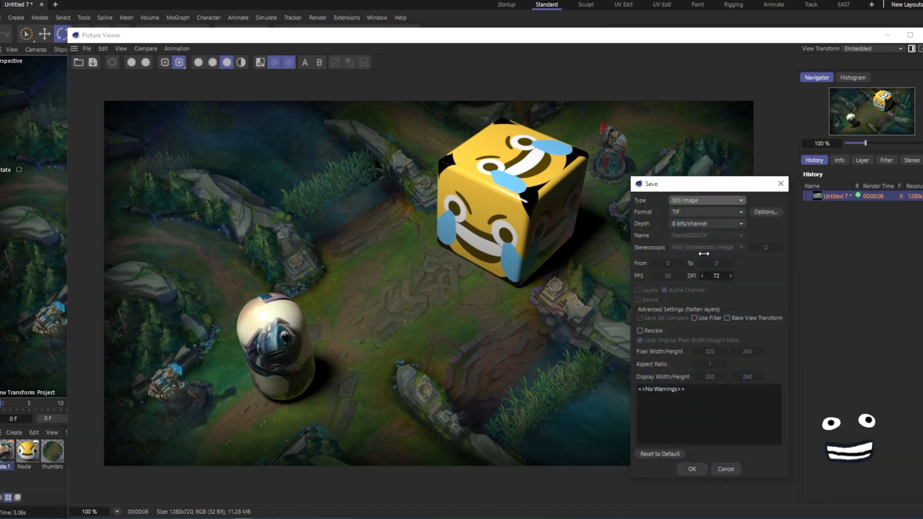
{"action": "left_click", "coordinate": [692, 211]}
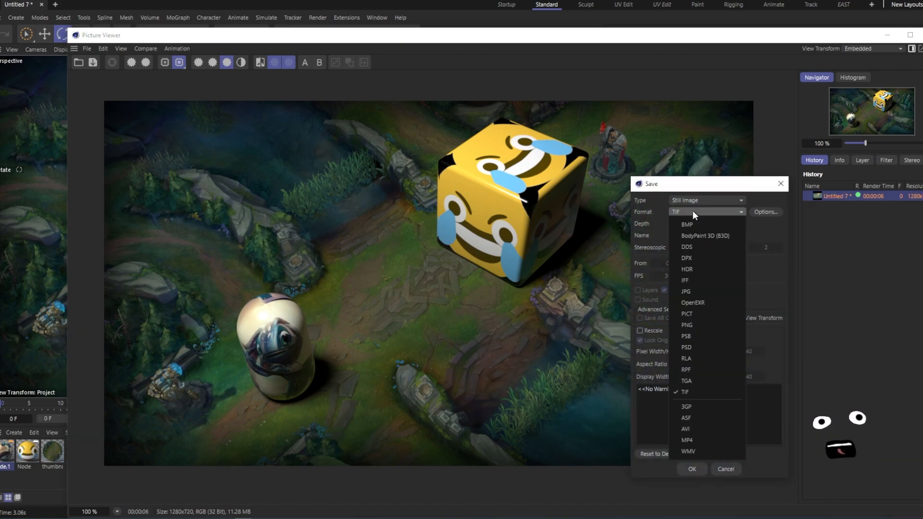
{"action": "left_click", "coordinate": [692, 291]}
{"action": "left_click", "coordinate": [692, 469]}
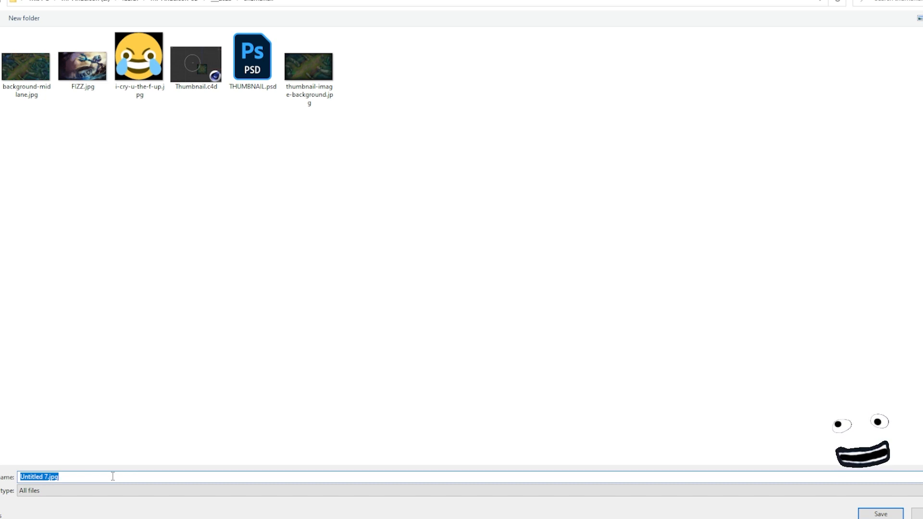
- Name the file thumbnail-part-02.jpg and save it
{"action": "type", "text": "bac"}
{"action": "key", "text": "BackSpace"}
{"action": "key", "text": "BackSpace"}
{"action": "key", "text": "BackSpace"}
{"action": "type", "text": "thumbnail-p"}
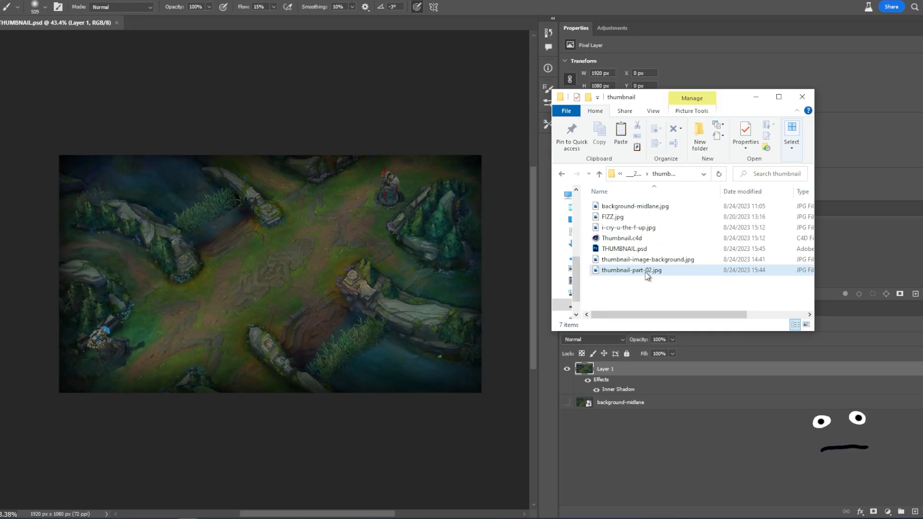
- Open thumbnail-part-02.jpg in Photoshop and add a new empty layer
{"action": "left_click_drag", "start_coordinate": [633, 271], "coordinate": [247, 21]}
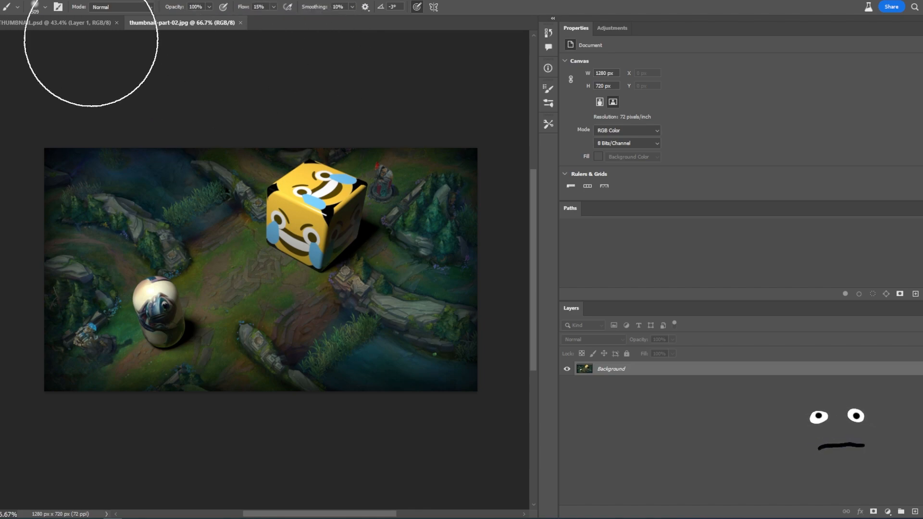
{"action": "left_click", "coordinate": [914, 512]}
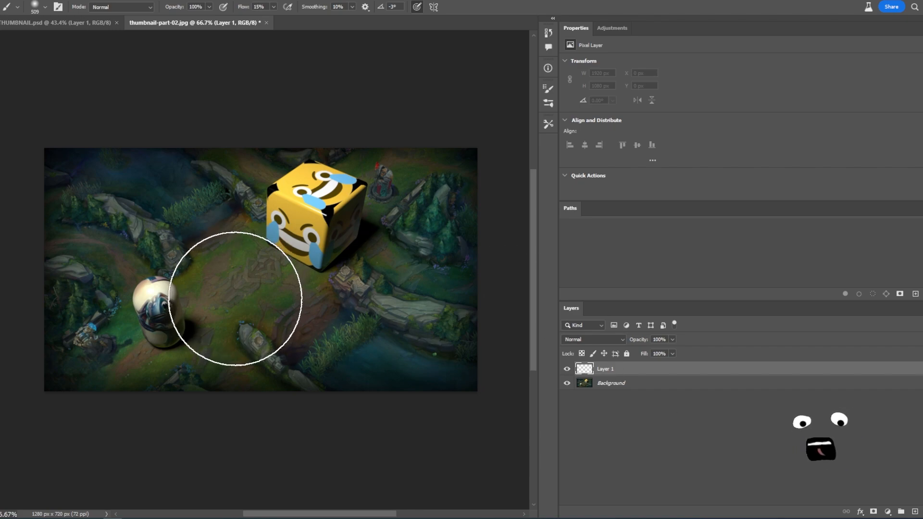
- Set the brush flow to 9% and paint dark vignette strokes around the image edges on the new layer
{"action": "left_click_drag", "start_coordinate": [235, 299], "coordinate": [170, 245]}
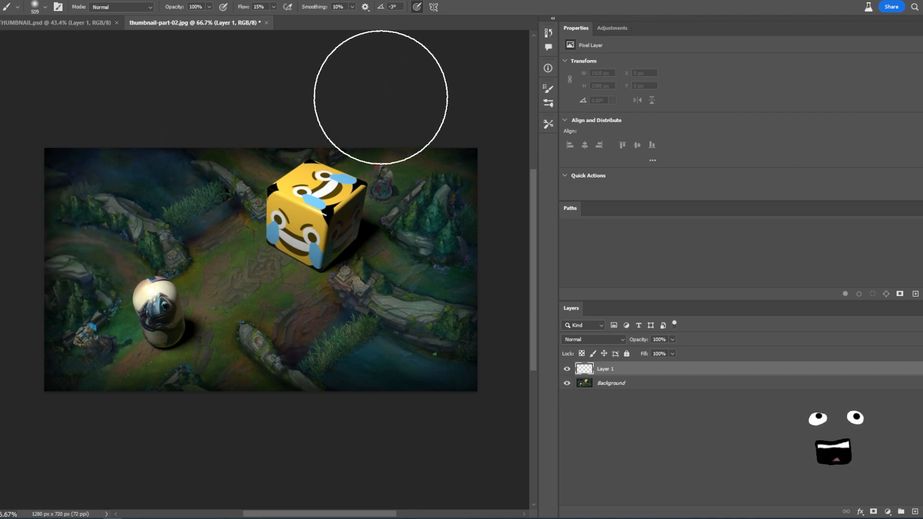
{"action": "left_click", "coordinate": [273, 7]}
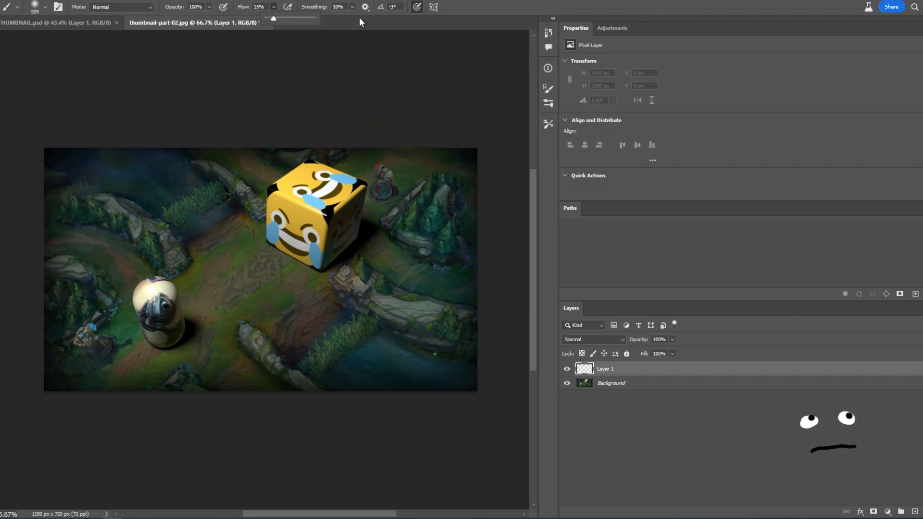
{"action": "left_click_drag", "start_coordinate": [309, 18], "coordinate": [329, 18]}
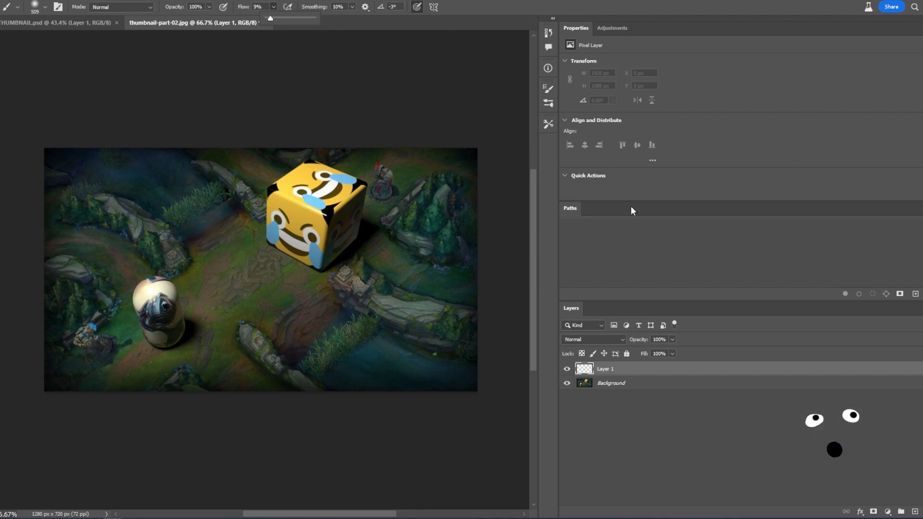
{"action": "mouse_move", "coordinate": [461, 296]}
{"action": "left_mouse_down"}
{"action": "mouse_move", "coordinate": [379, 366]}
{"action": "mouse_move", "coordinate": [293, 408]}
{"action": "mouse_move", "coordinate": [503, 237]}
{"action": "mouse_move", "coordinate": [513, 196]}
{"action": "left_mouse_up"}
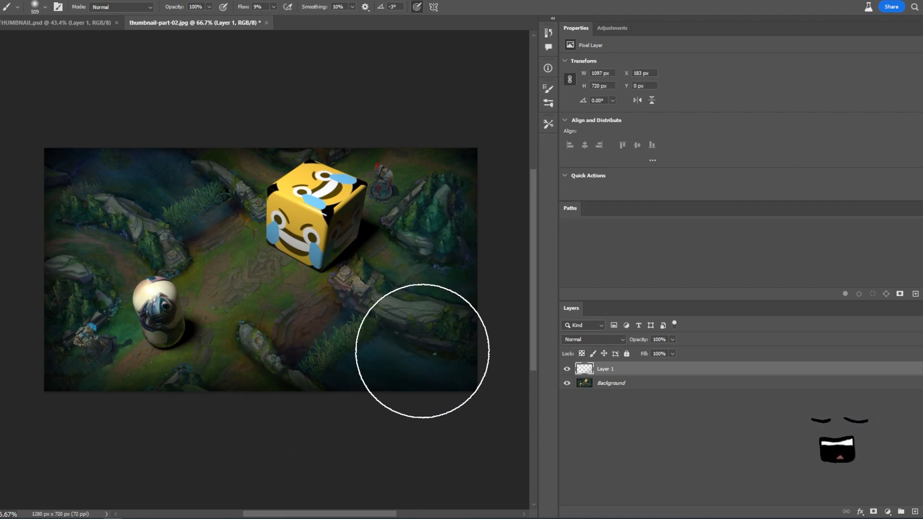
{"action": "key", "text": "ctrl+space"}
{"action": "left_click_drag", "start_coordinate": [336, 280], "coordinate": [316, 285], "text": "ctrl"}
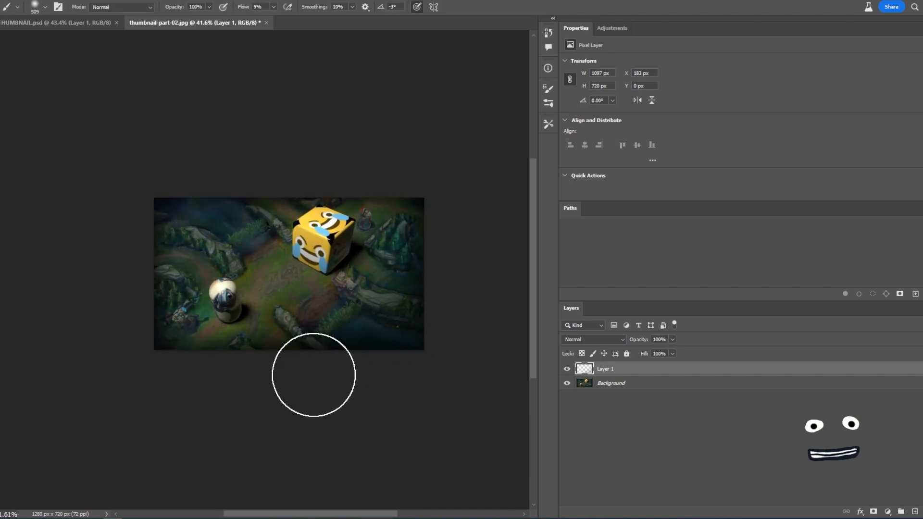
{"action": "mouse_move", "coordinate": [281, 381]}
{"action": "left_mouse_down"}
{"action": "mouse_move", "coordinate": [270, 186]}
{"action": "mouse_move", "coordinate": [130, 309]}
{"action": "mouse_move", "coordinate": [260, 182]}
{"action": "mouse_move", "coordinate": [173, 237]}
{"action": "left_mouse_up"}
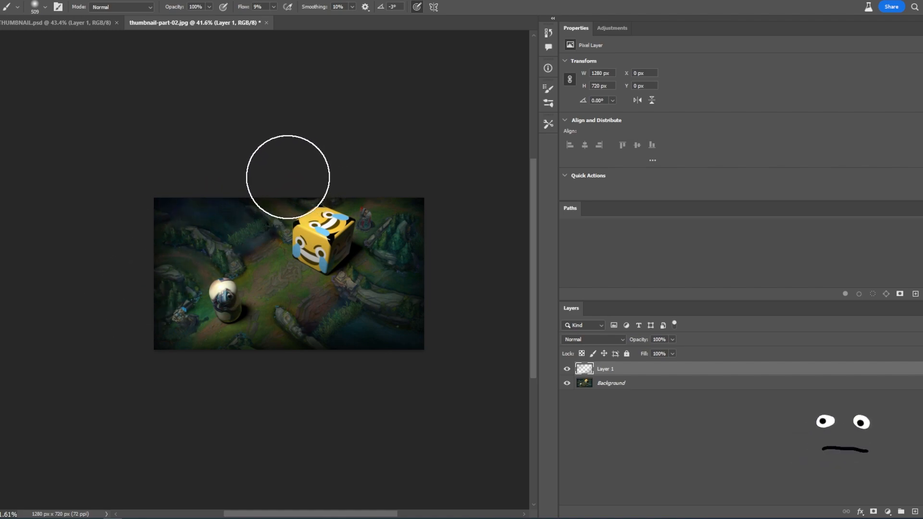
{"action": "mouse_move", "coordinate": [229, 220]}
{"action": "right_mouse_down", "text": "alt"}
{"action": "mouse_move", "coordinate": [247, 211]}
{"action": "mouse_move", "coordinate": [231, 212]}
{"action": "right_mouse_up", "text": "alt"}
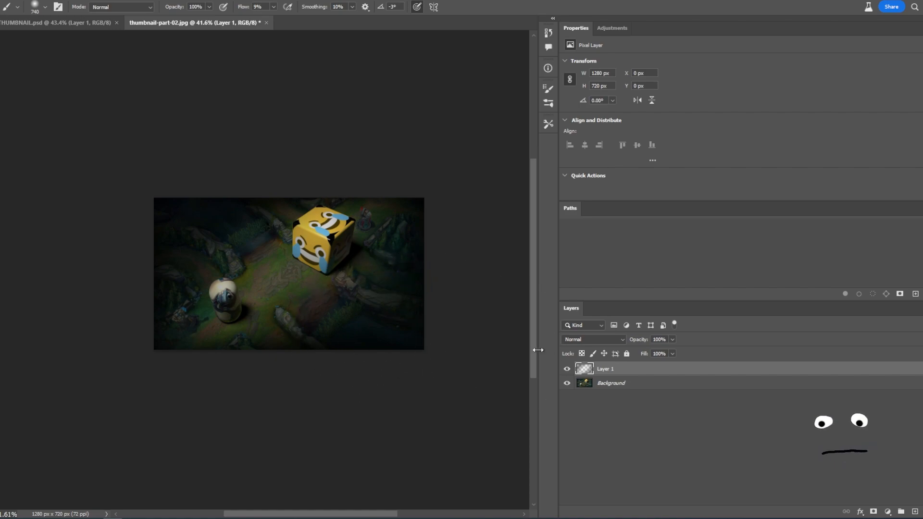
{"action": "left_click_drag", "start_coordinate": [673, 339], "coordinate": [657, 350]}
{"action": "left_click", "coordinate": [647, 414]}
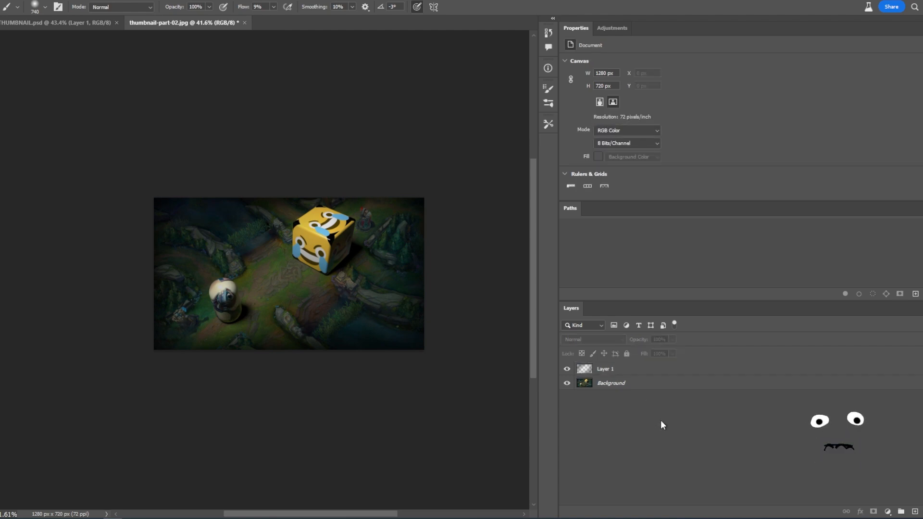
- Paint more dark edge strokes on a second new layer and set its opacity to 73%
{"action": "left_click", "coordinate": [914, 512]}
{"action": "right_click_drag", "start_coordinate": [385, 298], "coordinate": [345, 299], "text": "alt"}
{"action": "mouse_move", "coordinate": [418, 189]}
{"action": "left_mouse_down"}
{"action": "mouse_move", "coordinate": [437, 319]}
{"action": "mouse_move", "coordinate": [350, 363]}
{"action": "mouse_move", "coordinate": [410, 284]}
{"action": "mouse_move", "coordinate": [210, 388]}
{"action": "mouse_move", "coordinate": [377, 321]}
{"action": "mouse_move", "coordinate": [184, 340]}
{"action": "mouse_move", "coordinate": [279, 189]}
{"action": "mouse_move", "coordinate": [140, 336]}
{"action": "mouse_move", "coordinate": [243, 171]}
{"action": "mouse_move", "coordinate": [277, 188]}
{"action": "mouse_move", "coordinate": [462, 220]}
{"action": "mouse_move", "coordinate": [297, 200]}
{"action": "mouse_move", "coordinate": [356, 250]}
{"action": "mouse_move", "coordinate": [152, 320]}
{"action": "mouse_move", "coordinate": [173, 339]}
{"action": "mouse_move", "coordinate": [281, 376]}
{"action": "mouse_move", "coordinate": [187, 237]}
{"action": "mouse_move", "coordinate": [198, 244]}
{"action": "left_mouse_up"}
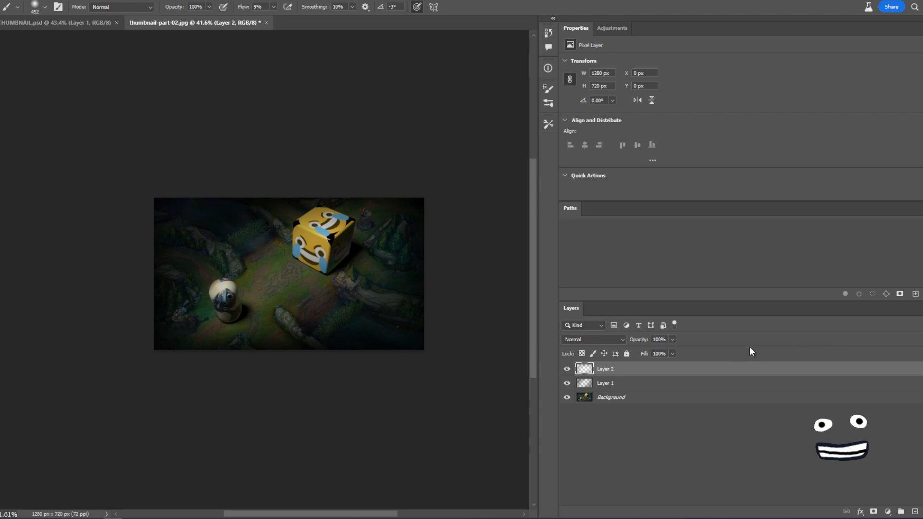
{"action": "left_click", "coordinate": [672, 339]}
{"action": "left_click_drag", "start_coordinate": [674, 350], "coordinate": [656, 354]}
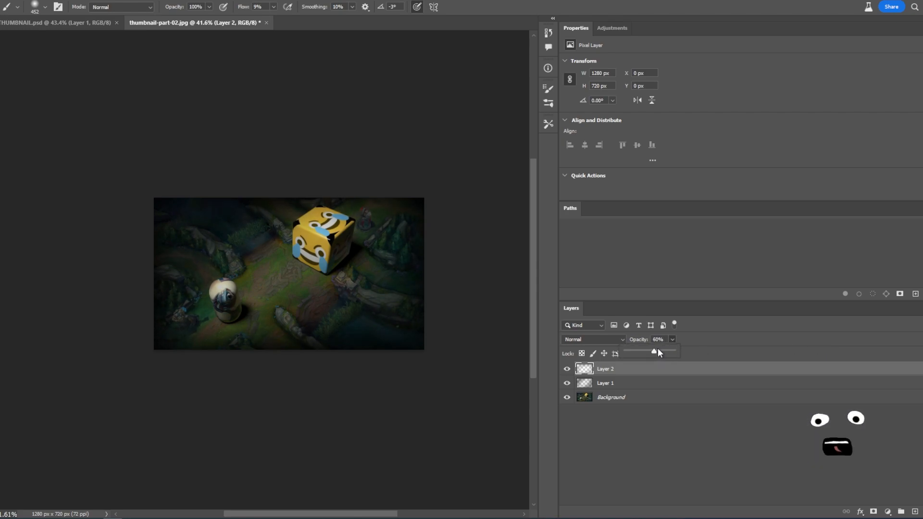
{"action": "left_click_drag", "start_coordinate": [662, 350], "coordinate": [663, 355]}
{"action": "left_click", "coordinate": [677, 439]}
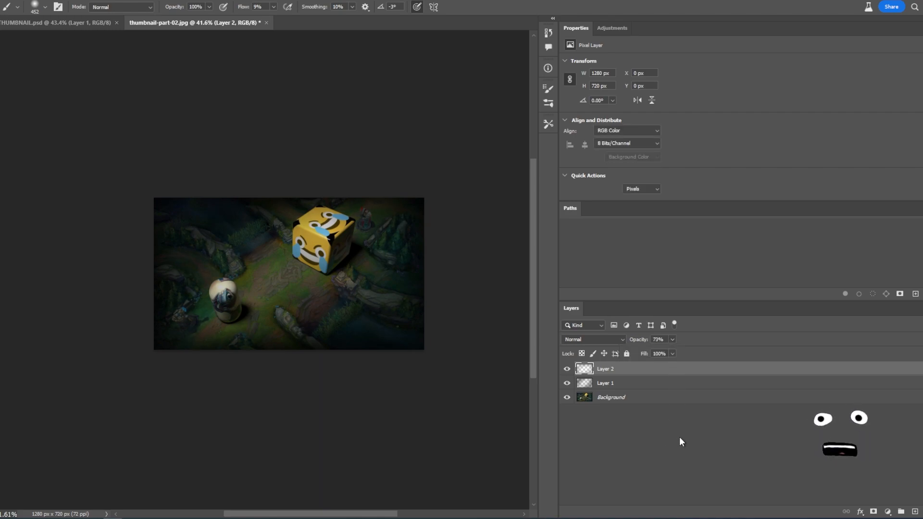
{"action": "scroll", "coordinate": [309, 281], "scroll_direction": "up", "scroll_amount": 3, "text": "alt"}
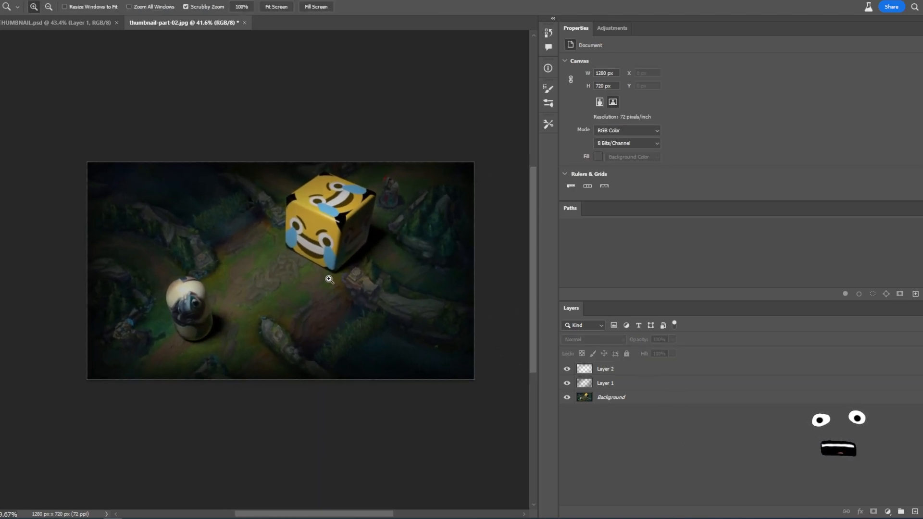
{"action": "left_click", "coordinate": [615, 369]}
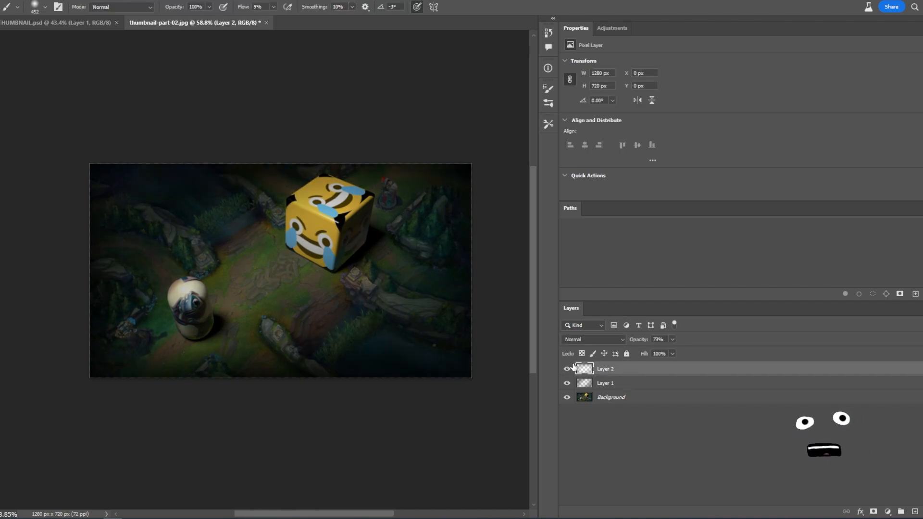
{"action": "left_click", "coordinate": [915, 511]}
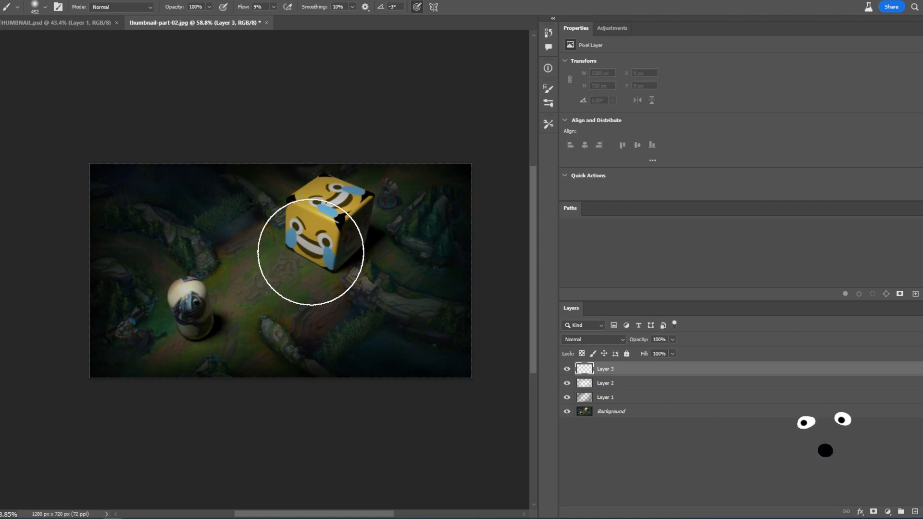
{"action": "mouse_move", "coordinate": [299, 278]}
{"action": "right_mouse_down", "text": "alt"}
{"action": "mouse_move", "coordinate": [336, 278]}
{"action": "mouse_move", "coordinate": [311, 277]}
{"action": "right_mouse_up", "text": "alt"}
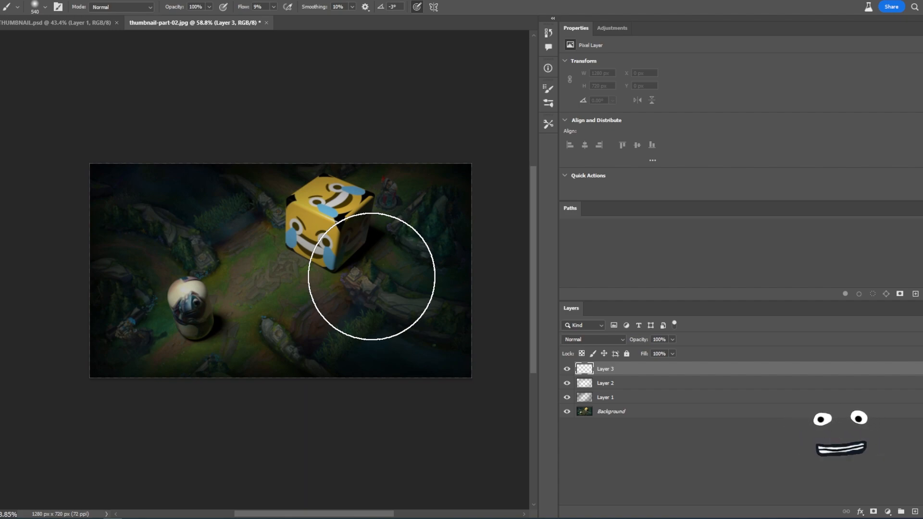
{"action": "left_click", "coordinate": [567, 369]}
{"action": "left_click", "coordinate": [567, 369]}
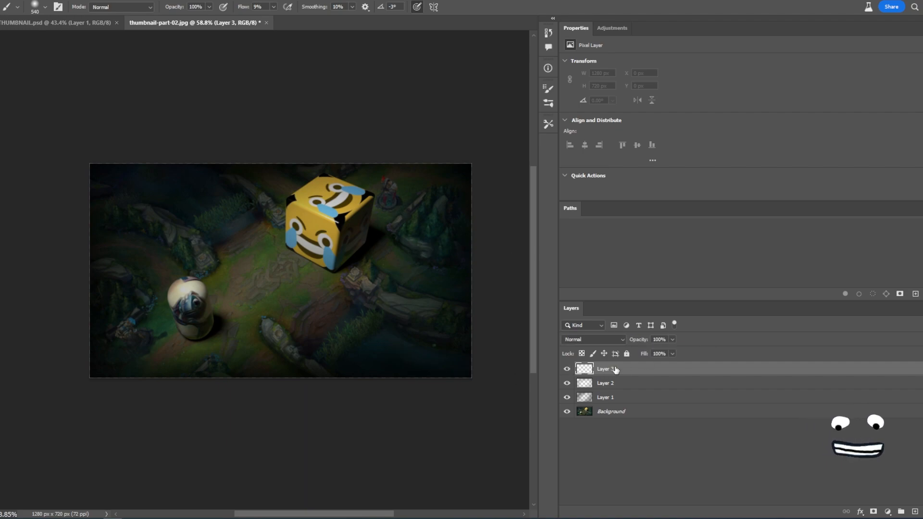
{"action": "key", "text": "Delete"}
- Add a Brightness/Contrast adjustment layer and set brightness to 9 and contrast to 22
{"action": "left_click", "coordinate": [567, 371]}
{"action": "left_click", "coordinate": [568, 371]}
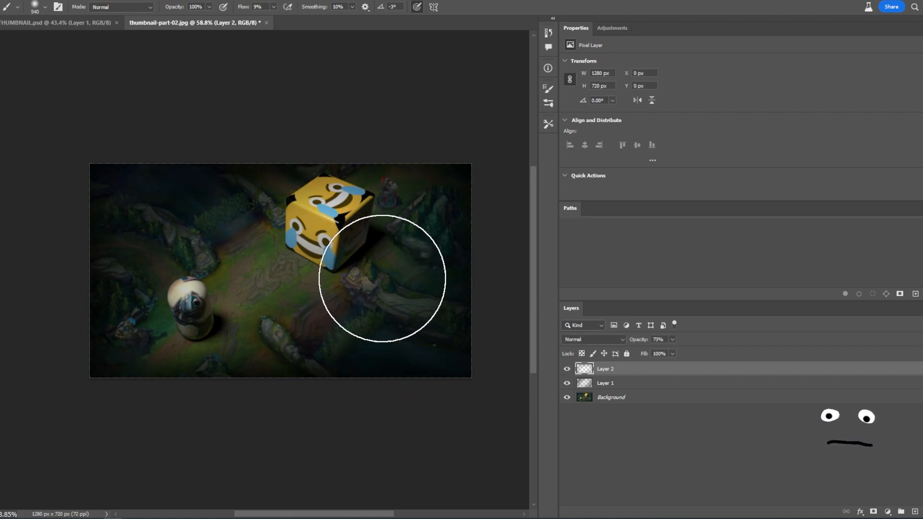
{"action": "key", "text": "z"}
{"action": "left_click_drag", "start_coordinate": [349, 266], "coordinate": [330, 287]}
{"action": "key", "text": "b"}
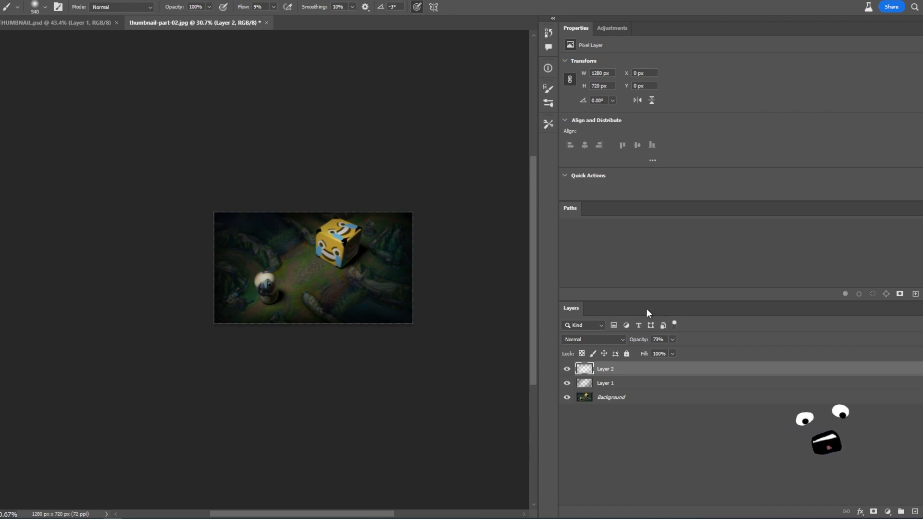
{"action": "left_click", "coordinate": [624, 27]}
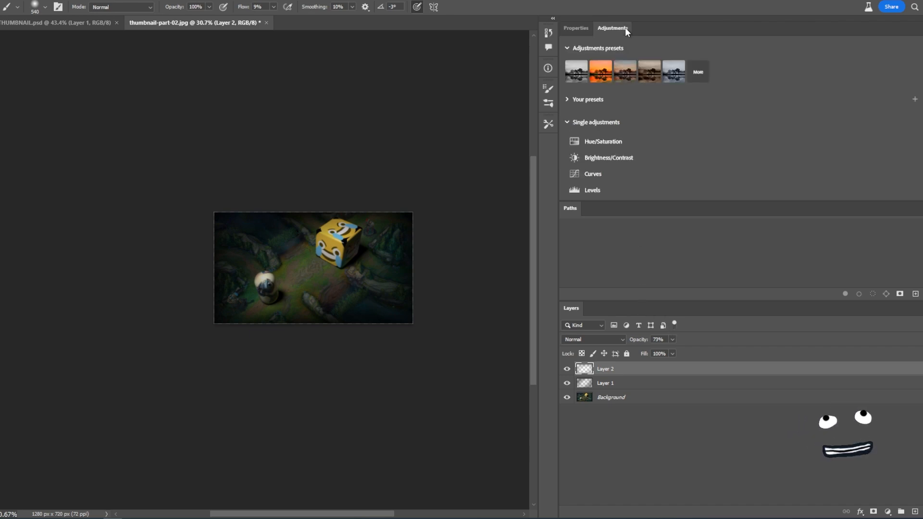
{"action": "left_click", "coordinate": [603, 159]}
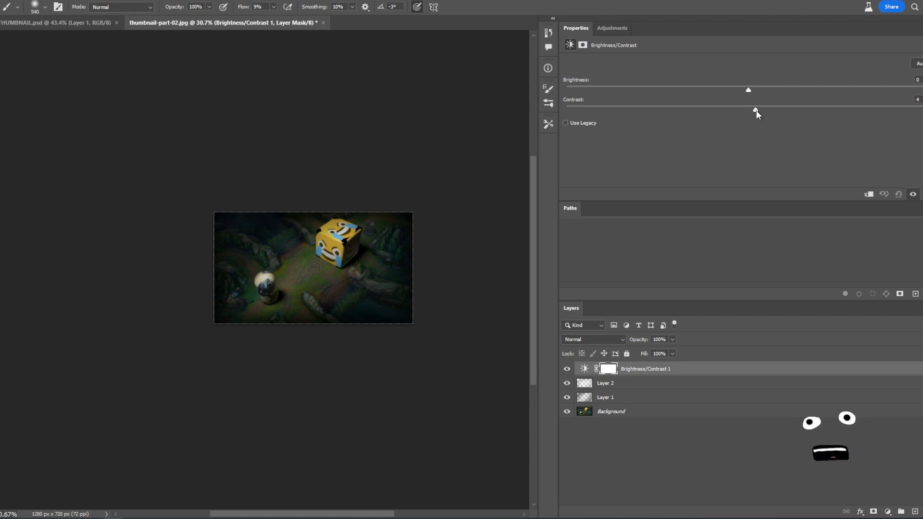
{"action": "left_click_drag", "start_coordinate": [775, 111], "coordinate": [755, 90]}
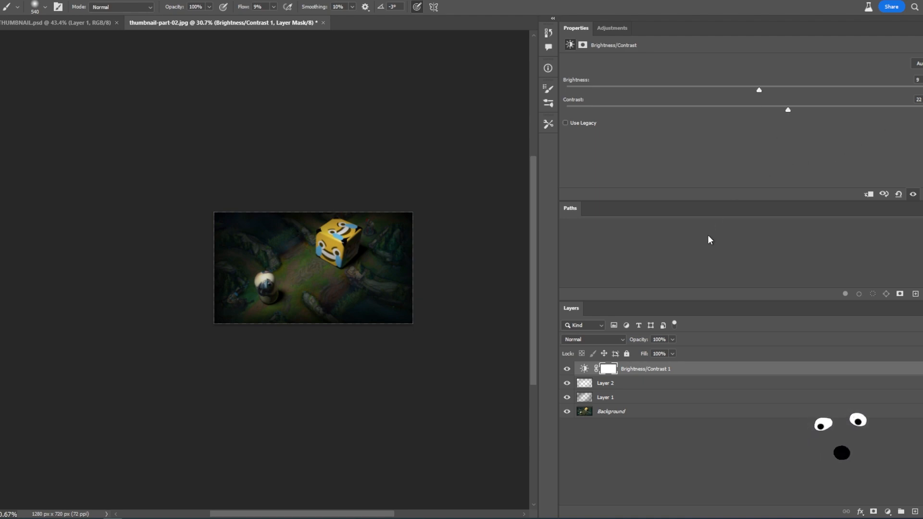
- Invert the Brightness/Contrast adjustment layer's mask to black and switch back to the brush
{"action": "left_click", "coordinate": [609, 370]}
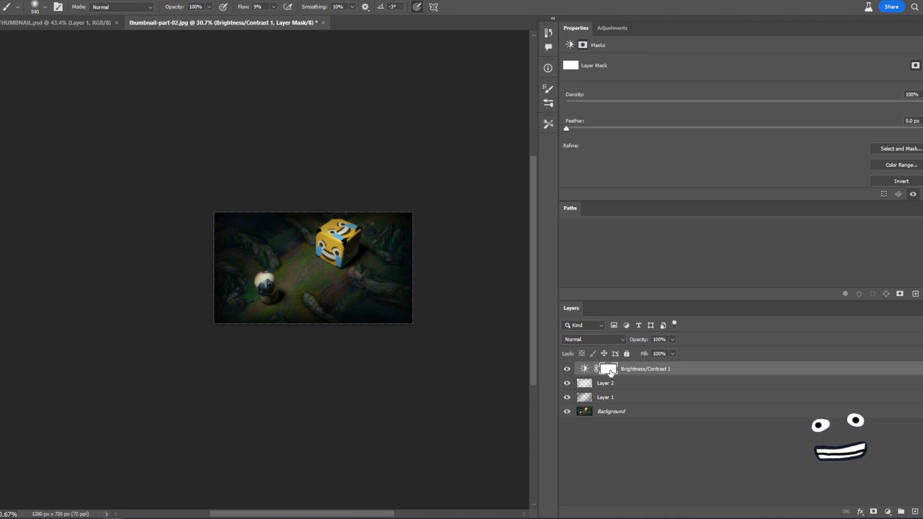
{"action": "left_click", "coordinate": [883, 183]}
{"action": "key", "text": "z"}
{"action": "left_click_drag", "start_coordinate": [349, 267], "coordinate": [369, 265]}
{"action": "key", "text": "b"}
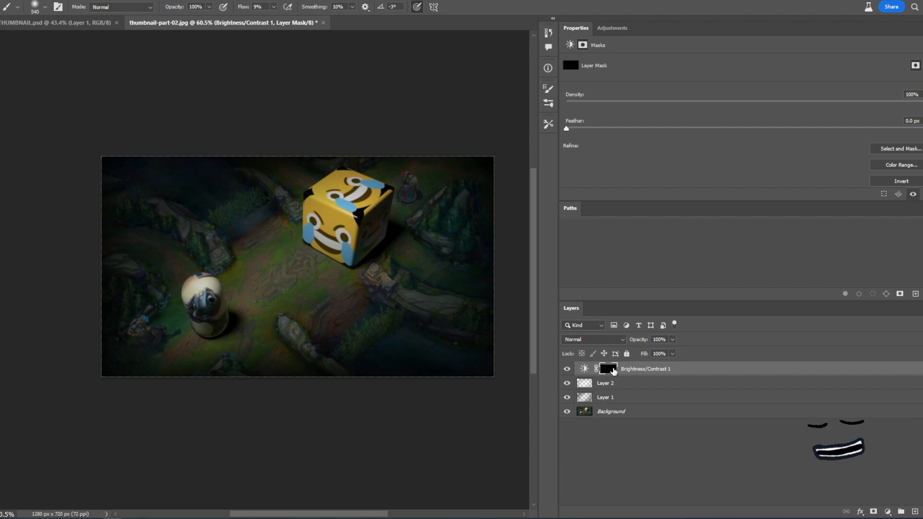
- Set the brush flow to 100% and paint white on the mask around the cube to reveal the adjustment
{"action": "left_click", "coordinate": [585, 370]}
{"action": "left_click", "coordinate": [608, 374]}
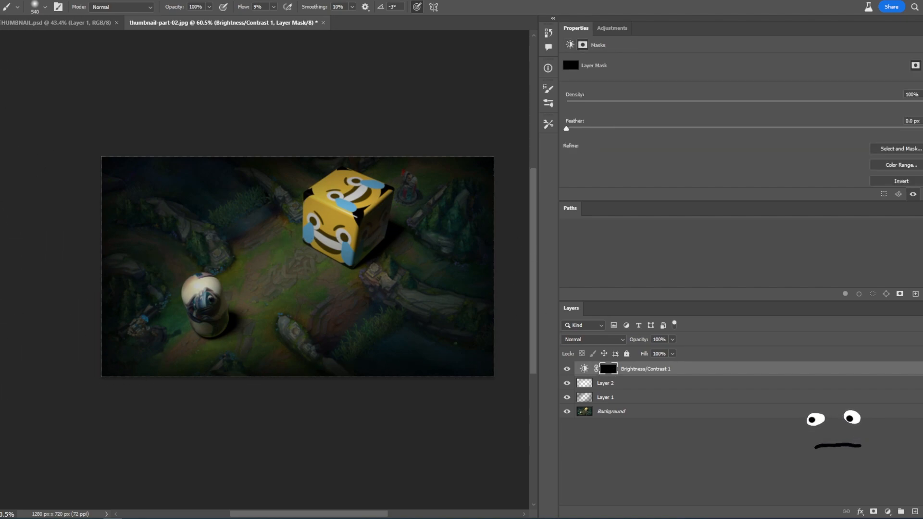
{"action": "left_click", "coordinate": [273, 7]}
{"action": "left_click_drag", "start_coordinate": [274, 20], "coordinate": [326, 20]}
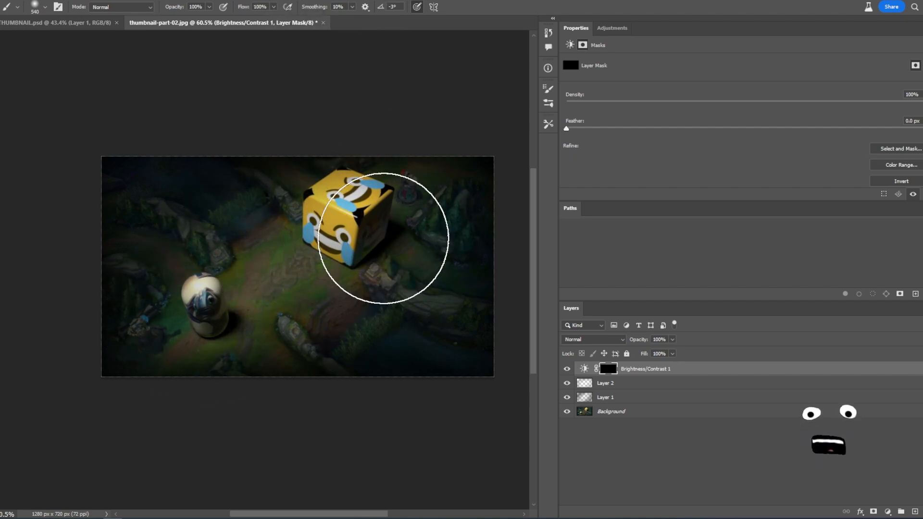
{"action": "mouse_move", "coordinate": [350, 235]}
{"action": "left_mouse_down"}
{"action": "mouse_move", "coordinate": [340, 208]}
{"action": "mouse_move", "coordinate": [331, 214]}
{"action": "left_mouse_up"}
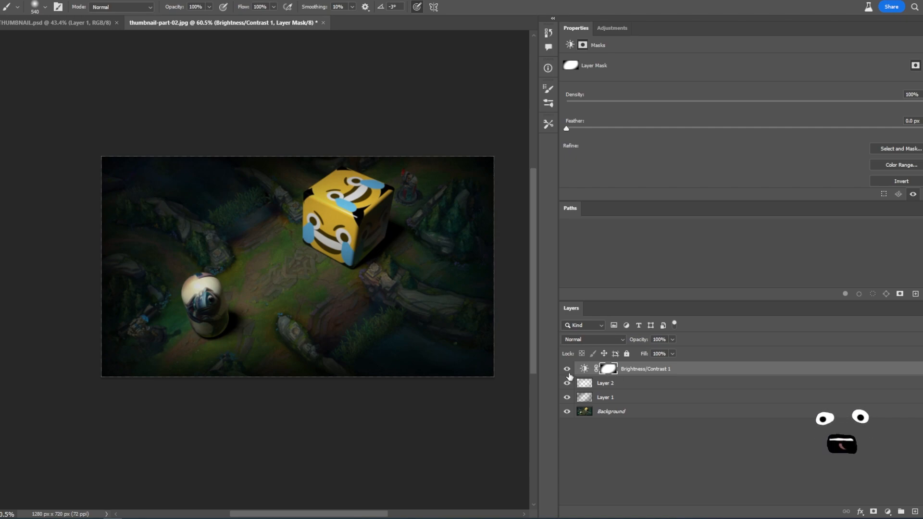
- Toggle the adjustment layer's visibility to compare the image with and without the brightening
{"action": "left_click", "coordinate": [567, 370]}
{"action": "left_click", "coordinate": [567, 369]}
{"action": "left_click", "coordinate": [567, 369]}
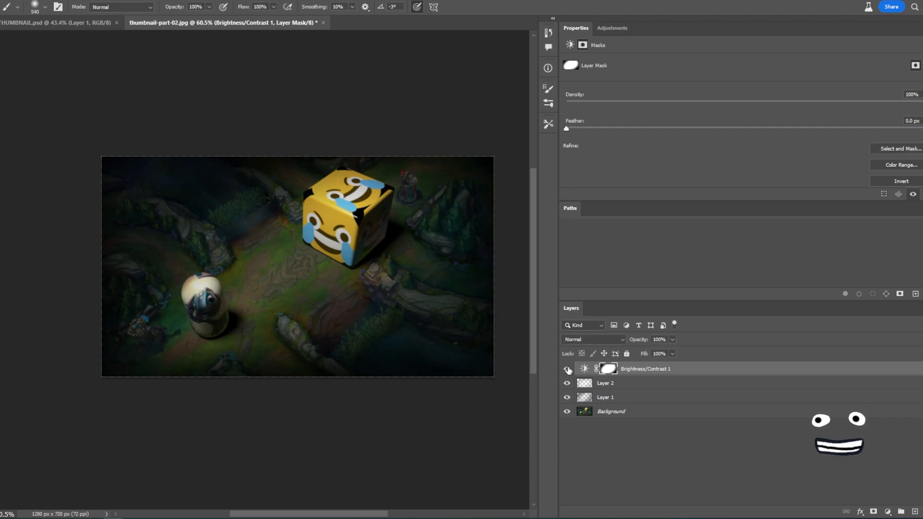
{"action": "left_click", "coordinate": [567, 369]}
{"action": "left_click", "coordinate": [567, 369]}
{"action": "left_click", "coordinate": [567, 369]}
{"action": "left_click", "coordinate": [567, 369]}
{"action": "left_click", "coordinate": [567, 369]}
{"action": "mouse_move", "coordinate": [355, 284]}
{"action": "left_mouse_down", "text": "ctrl"}
{"action": "mouse_move", "coordinate": [345, 274]}
{"action": "mouse_move", "coordinate": [341, 285]}
{"action": "left_mouse_up", "text": "ctrl"}
{"action": "left_click_drag", "start_coordinate": [414, 257], "coordinate": [390, 257]}
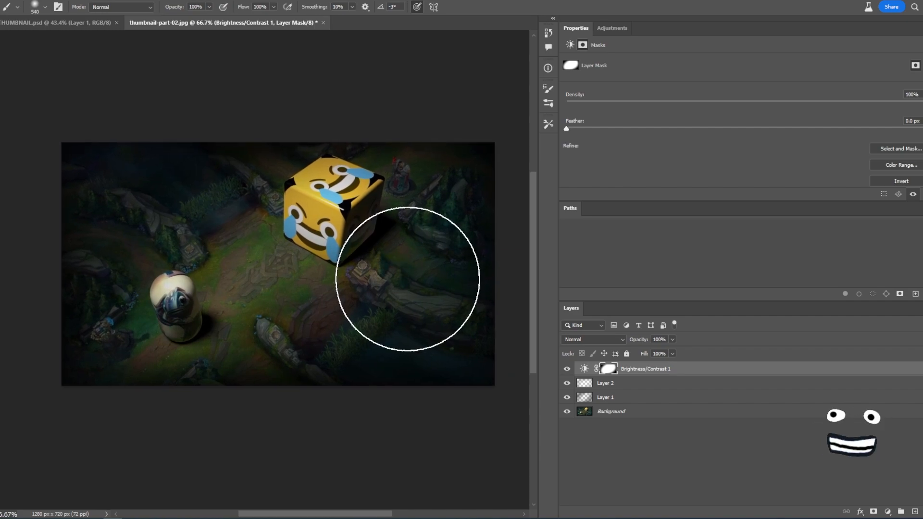
- Hide the adjustment layer and both painted layers, and select the Background layer
{"action": "key", "text": "l"}
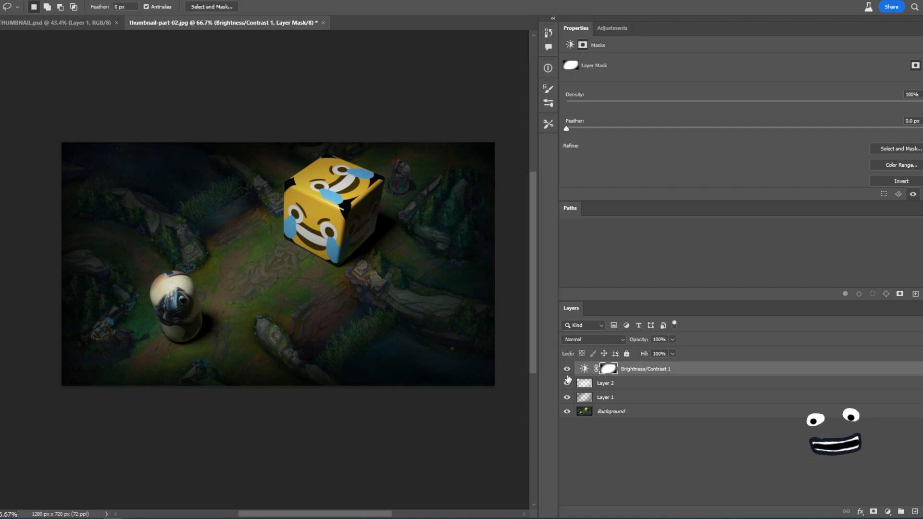
{"action": "left_click_drag", "start_coordinate": [568, 383], "coordinate": [567, 397]}
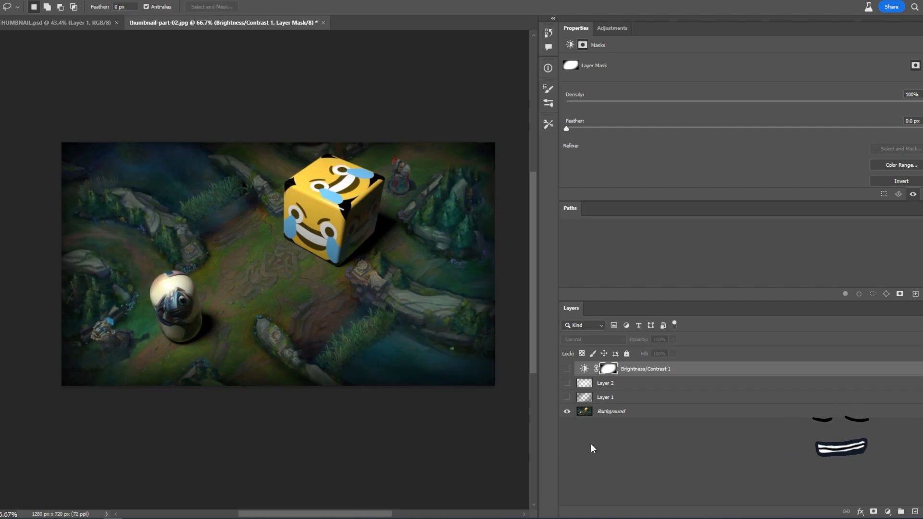
{"action": "left_click", "coordinate": [610, 413]}
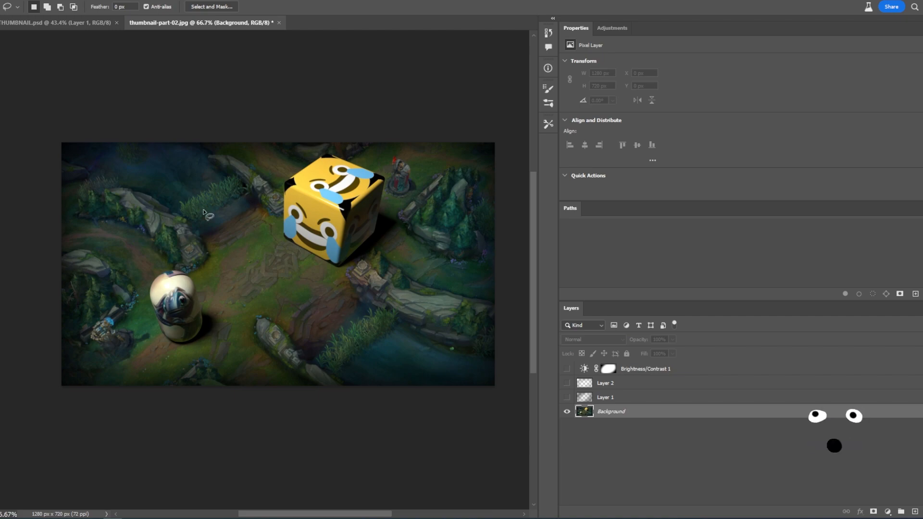
- With the Lasso Tool, select two areas beside the cube's left side and lower right side
{"action": "left_click", "coordinate": [15, 3]}
{"action": "left_click", "coordinate": [15, 2]}
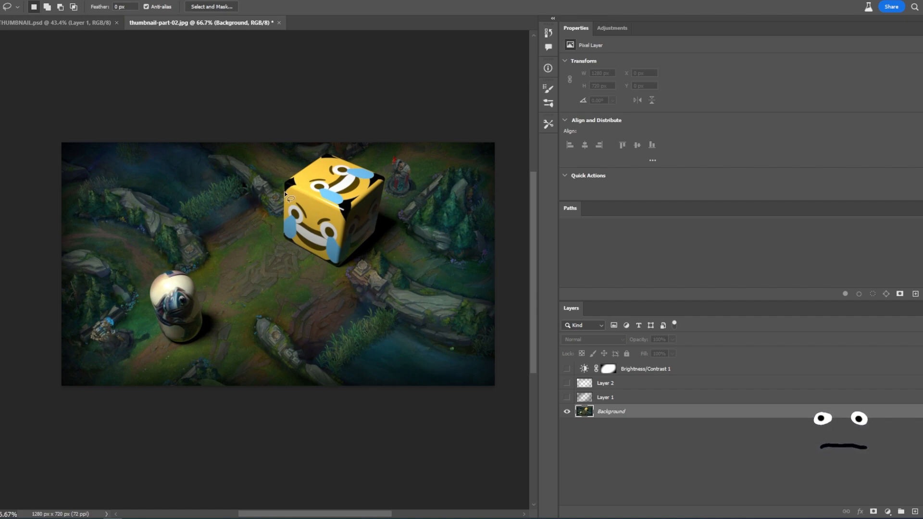
{"action": "right_click", "coordinate": [0, 62]}
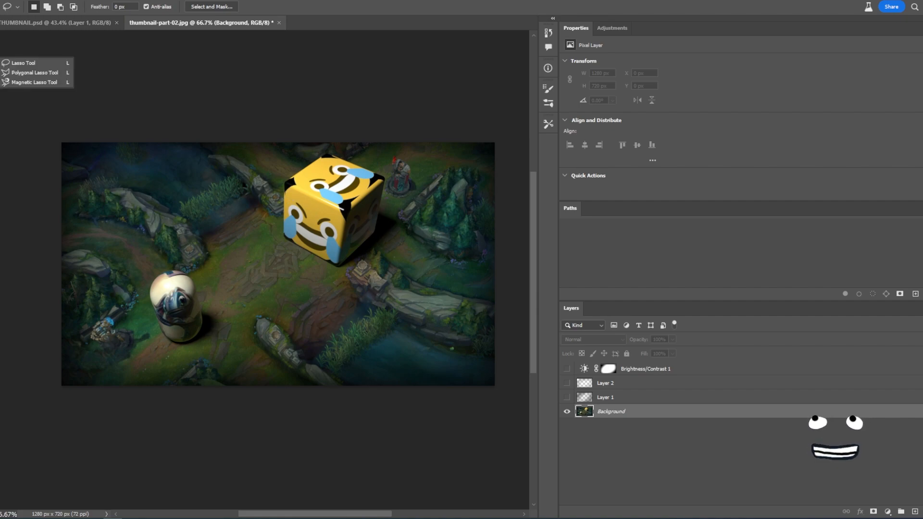
{"action": "left_click", "coordinate": [12, 63]}
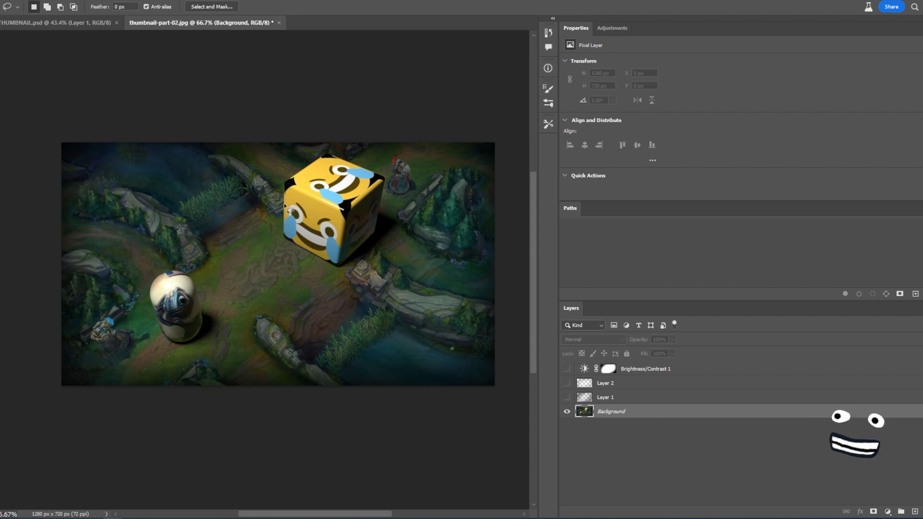
{"action": "mouse_move", "coordinate": [281, 191]}
{"action": "left_mouse_down"}
{"action": "mouse_move", "coordinate": [258, 172]}
{"action": "mouse_move", "coordinate": [233, 181]}
{"action": "mouse_move", "coordinate": [237, 221]}
{"action": "mouse_move", "coordinate": [274, 229]}
{"action": "mouse_move", "coordinate": [287, 206]}
{"action": "left_mouse_up"}
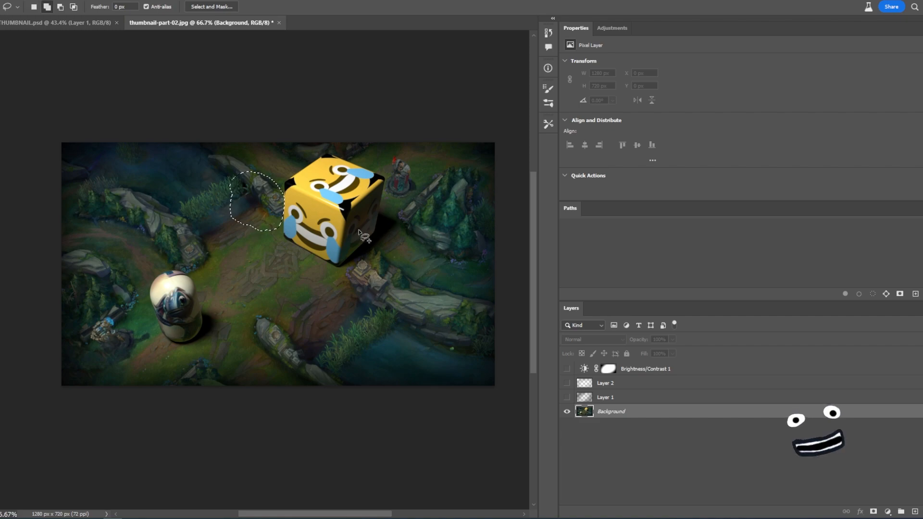
{"action": "left_click_drag", "start_coordinate": [345, 229], "coordinate": [399, 224]}
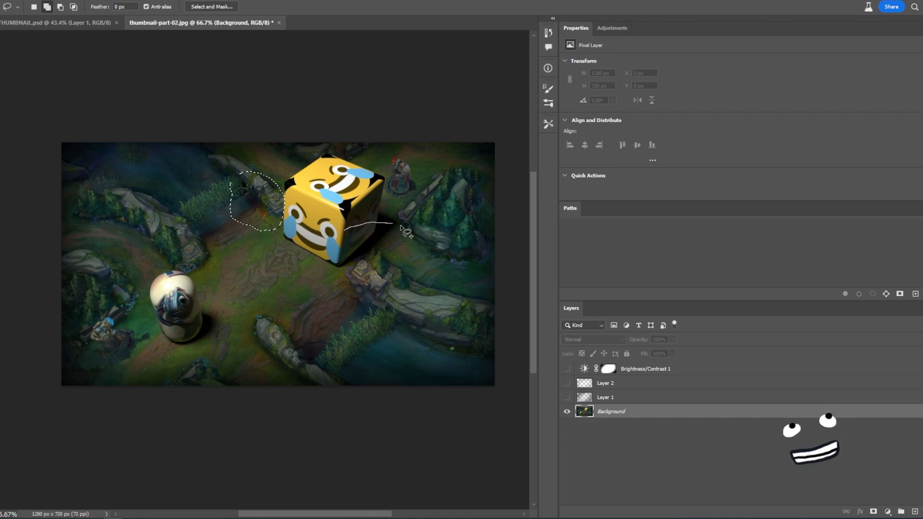
{"action": "mouse_move", "coordinate": [385, 294]}
{"action": "left_mouse_down"}
{"action": "mouse_move", "coordinate": [350, 278]}
{"action": "mouse_move", "coordinate": [345, 229]}
{"action": "left_mouse_up"}
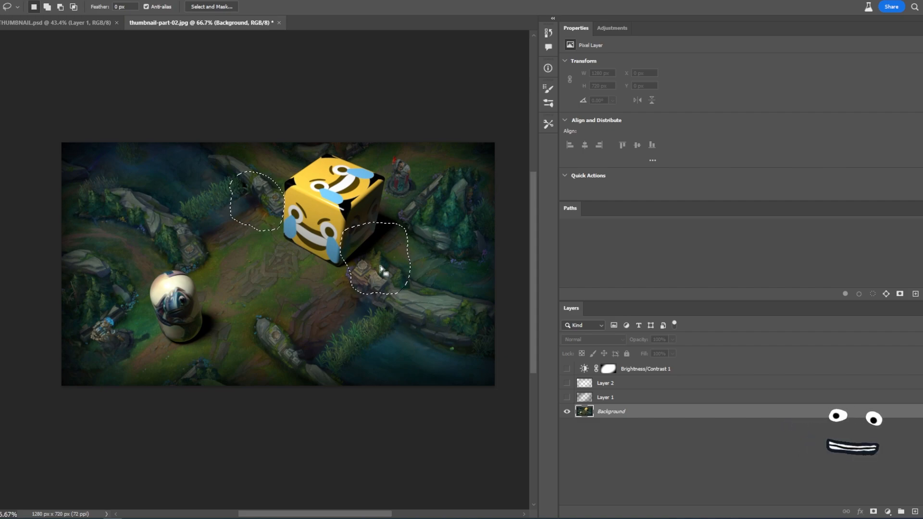
- Try to run Generative Fill on the selections with the prompt "balled up fists"
{"action": "left_click", "coordinate": [8, 1]}
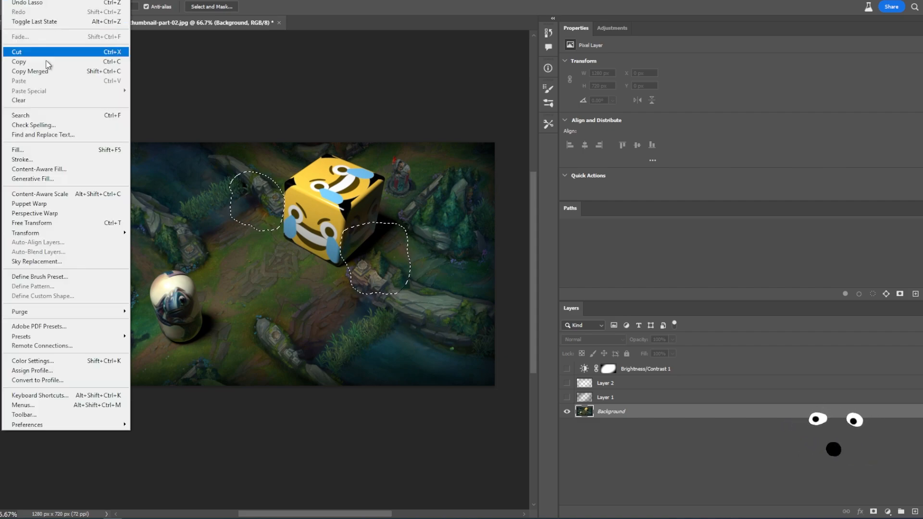
{"action": "left_click", "coordinate": [48, 178]}
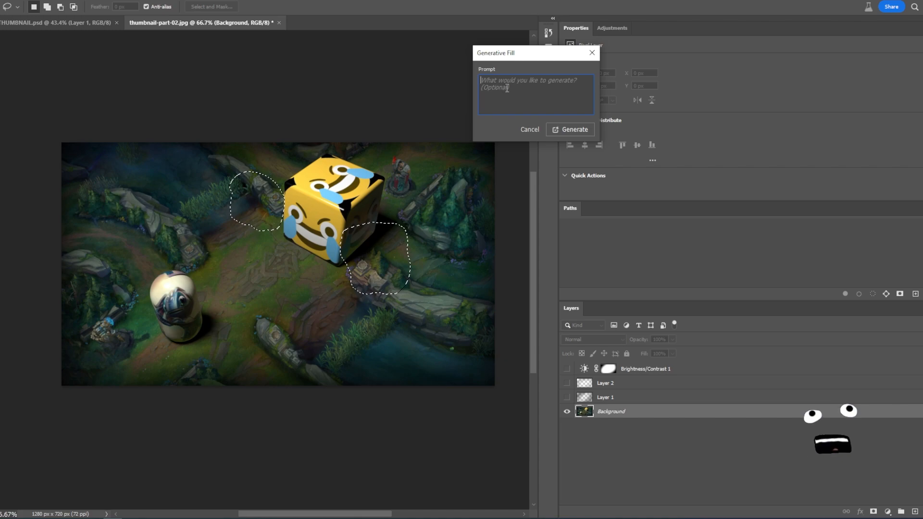
{"action": "type", "text": "balled up fists"}
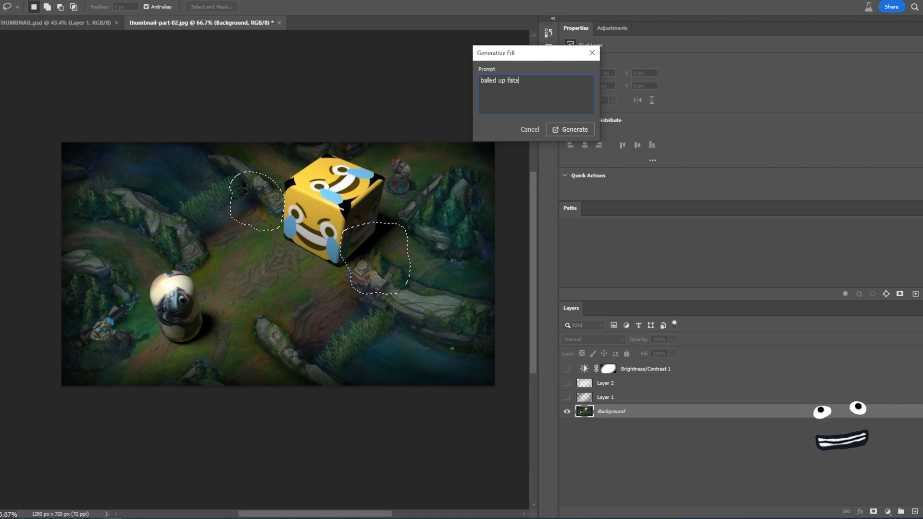
{"action": "left_click_drag", "start_coordinate": [523, 58], "coordinate": [506, 42]}
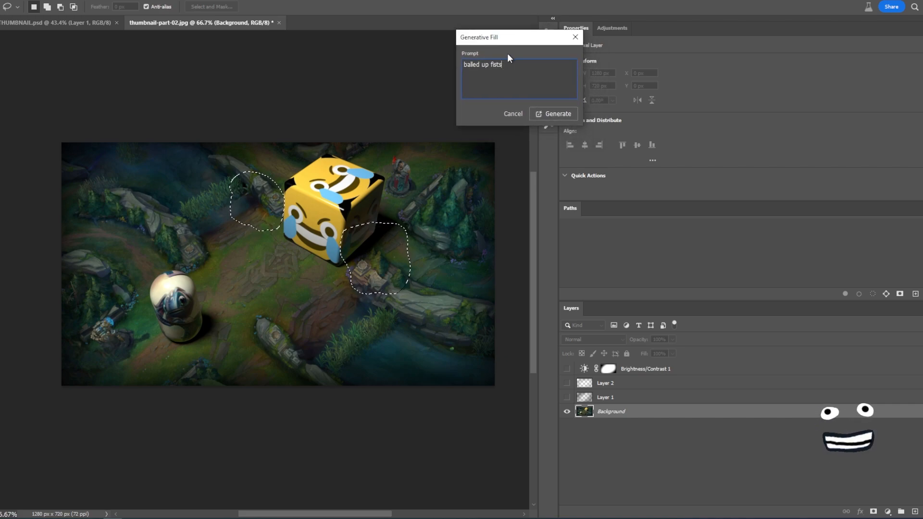
{"action": "left_click", "coordinate": [544, 115]}
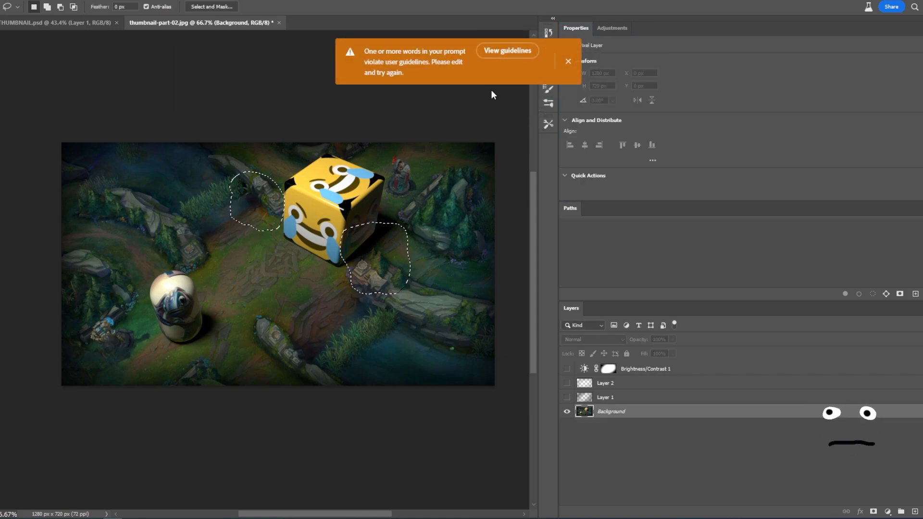
- Retry Generative Fill on the selections with a shorter fist prompt
{"action": "left_click", "coordinate": [10, 3]}
{"action": "left_click", "coordinate": [58, 182]}
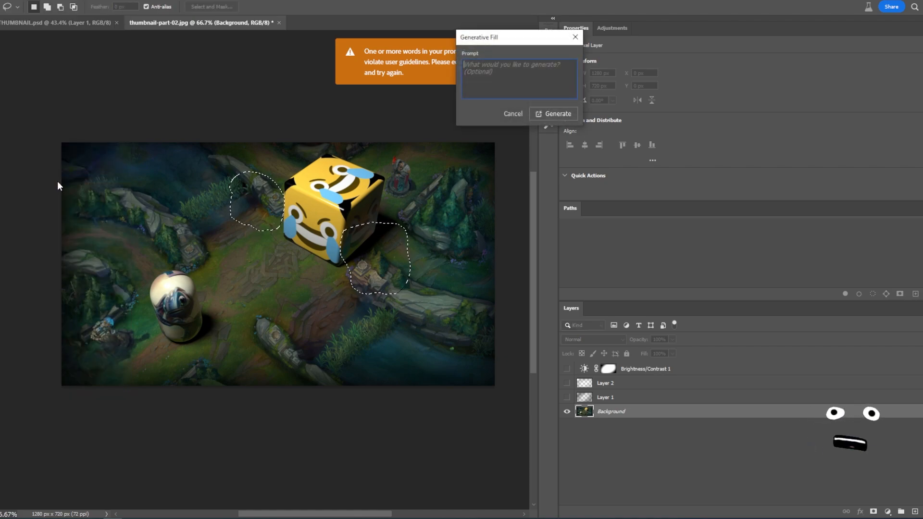
{"action": "type", "text": "fists"}
{"action": "left_click", "coordinate": [546, 118]}
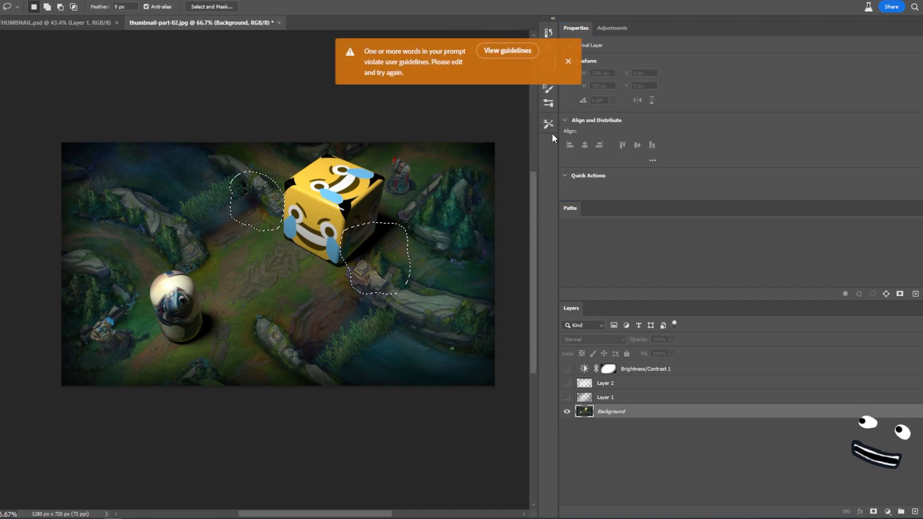
- Run Generative Fill on the two selections with the prompt "palms" and compare its three variations
{"action": "key", "text": "alt+e"}
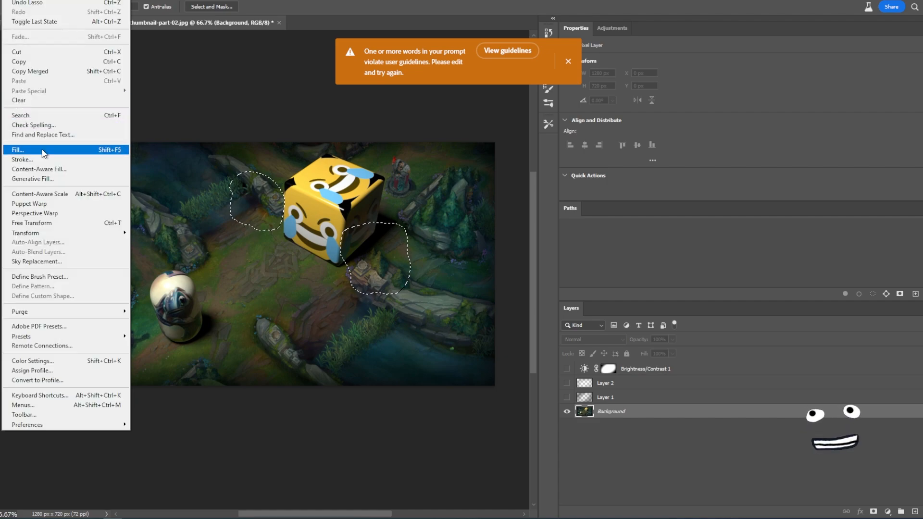
{"action": "left_click", "coordinate": [42, 178]}
{"action": "left_click_drag", "start_coordinate": [516, 44], "coordinate": [494, 43]}
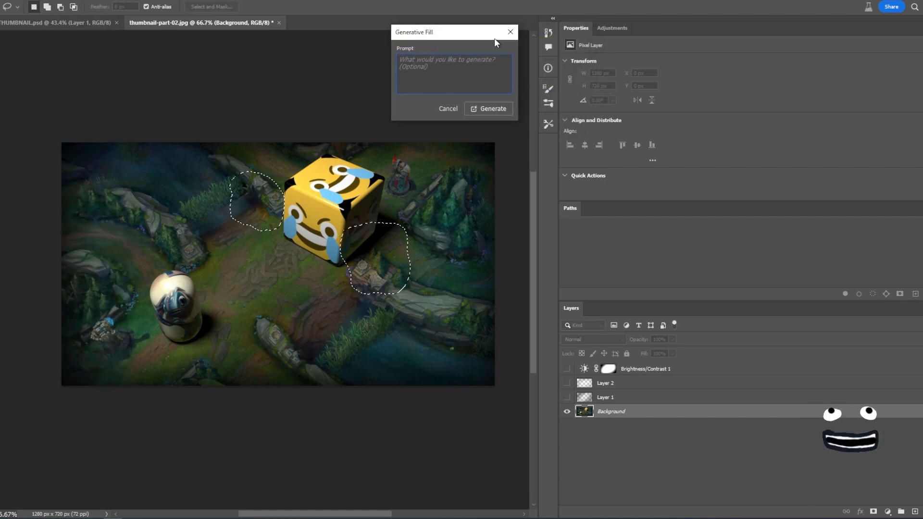
{"action": "type", "text": "palms"}
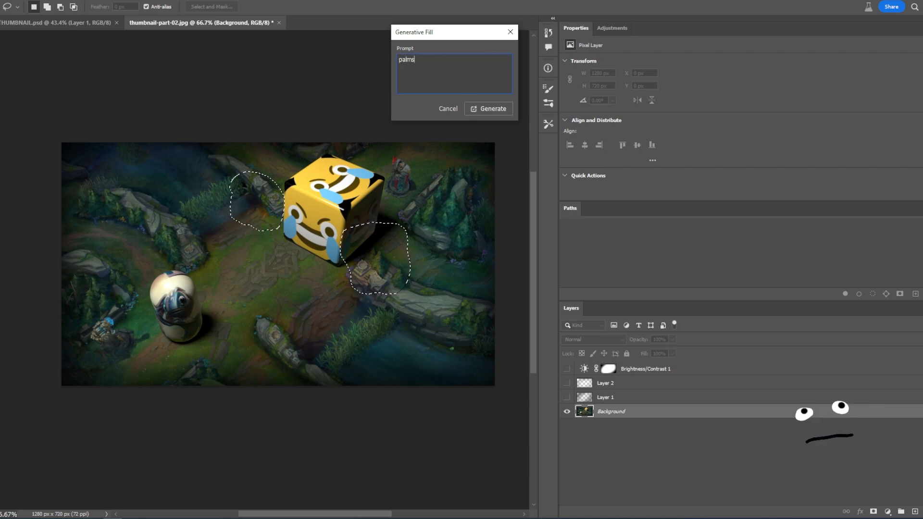
{"action": "left_click", "coordinate": [502, 108]}
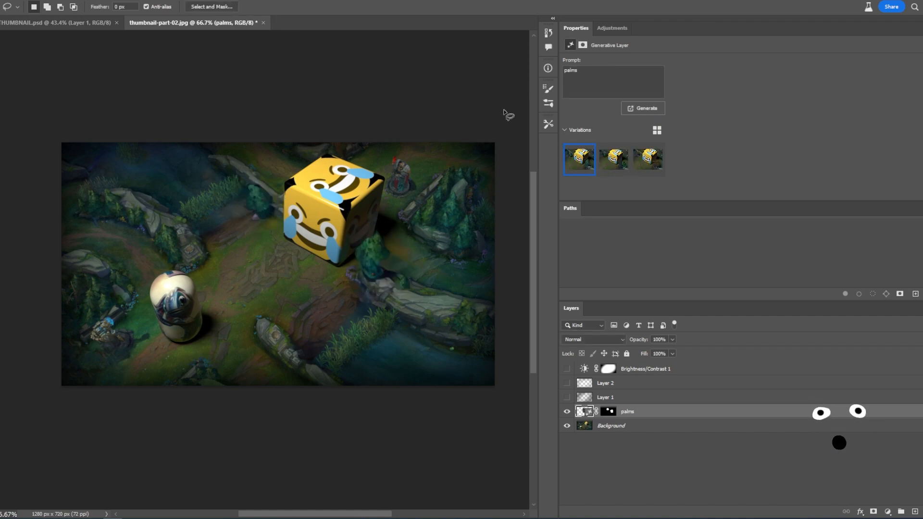
{"action": "left_click", "coordinate": [613, 160]}
{"action": "left_click", "coordinate": [649, 158]}
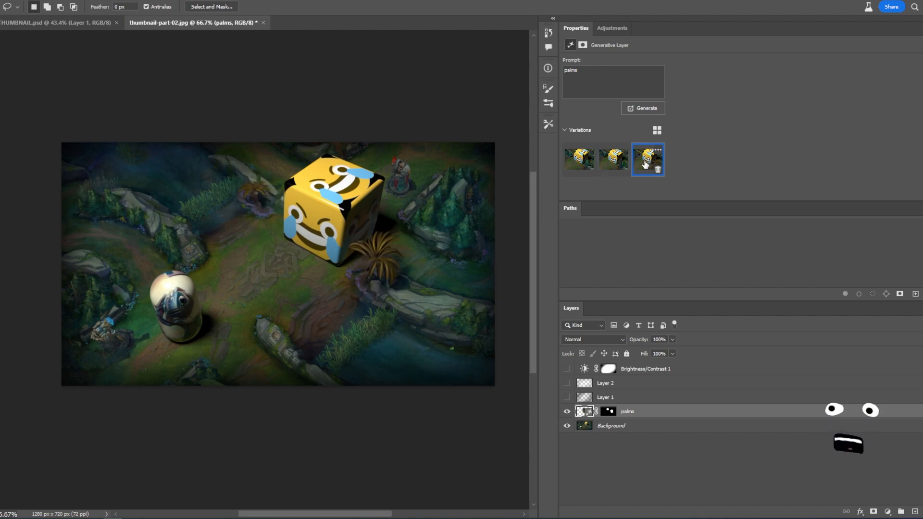
{"action": "left_click", "coordinate": [613, 160]}
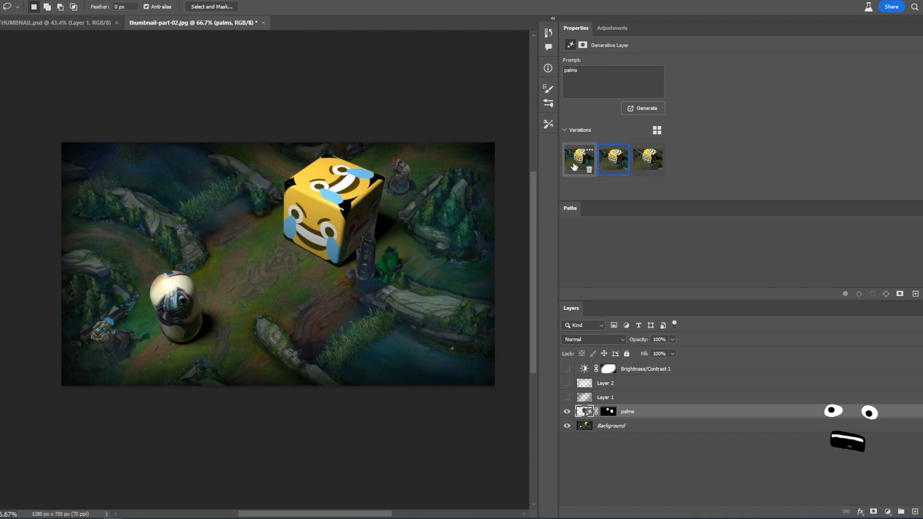
{"action": "left_click", "coordinate": [648, 160]}
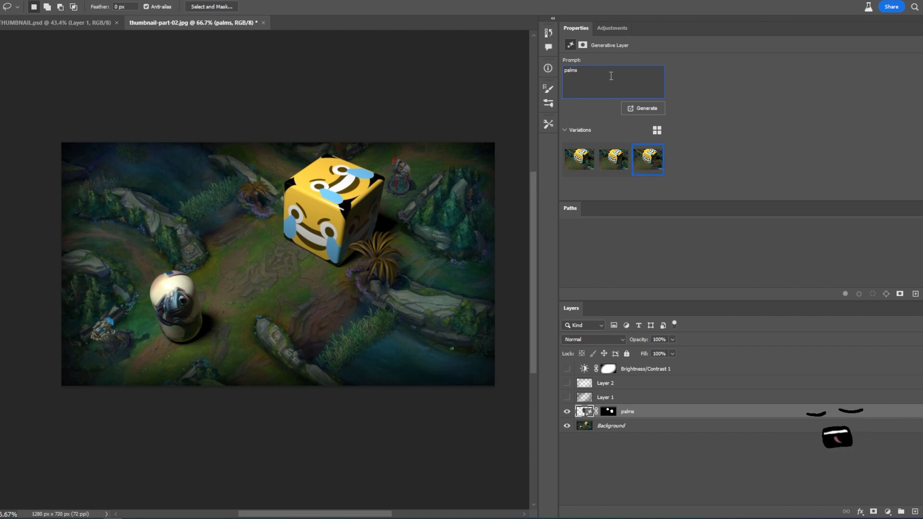
- Regenerate the fill with the prompt "hands" and choose the second variation
{"action": "key", "text": "ctrl+a"}
{"action": "type", "text": "ha"}
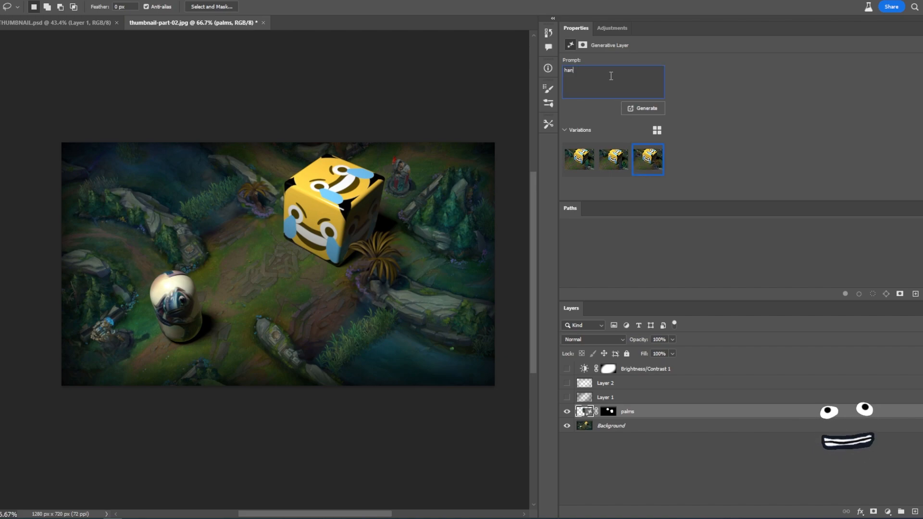
{"action": "left_click", "coordinate": [653, 110]}
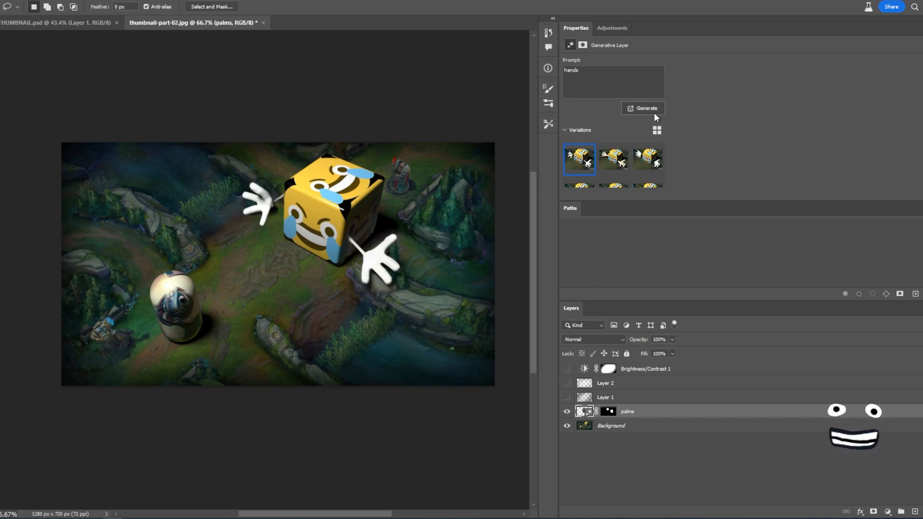
{"action": "left_click", "coordinate": [611, 160]}
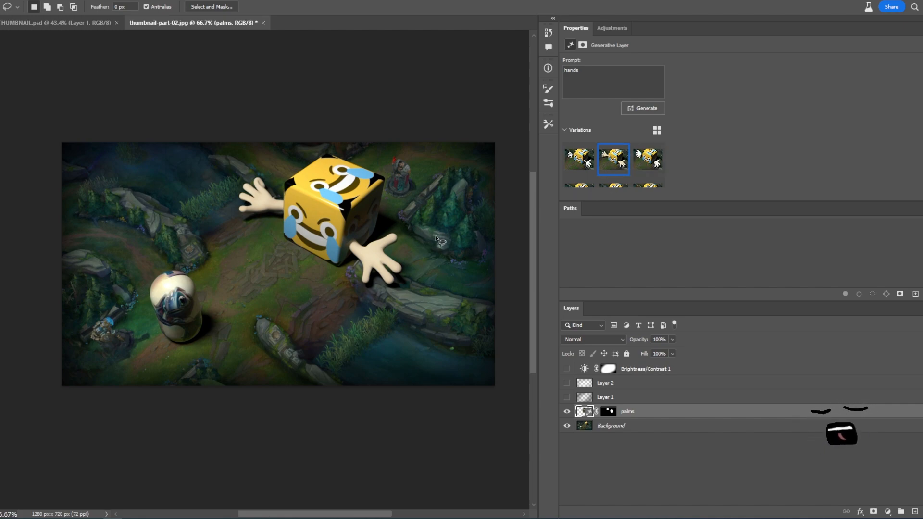
{"action": "left_click", "coordinate": [646, 170]}
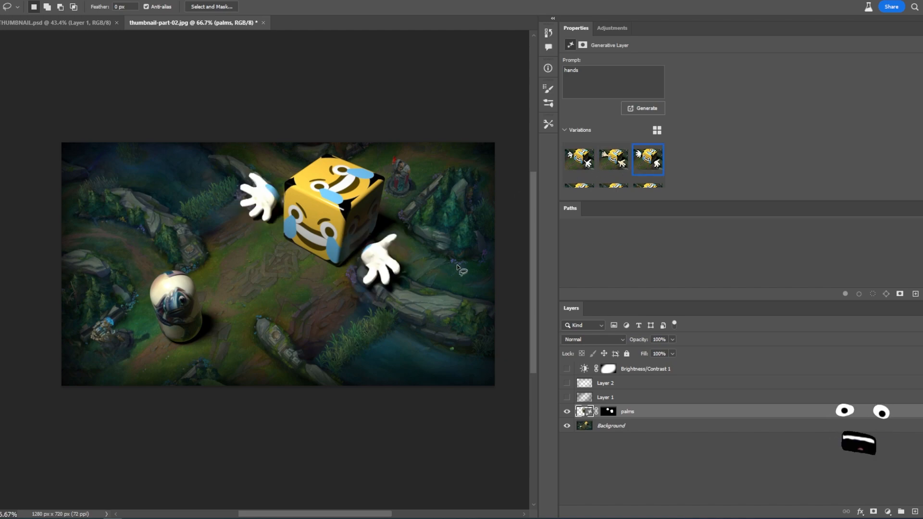
{"action": "left_click", "coordinate": [607, 168]}
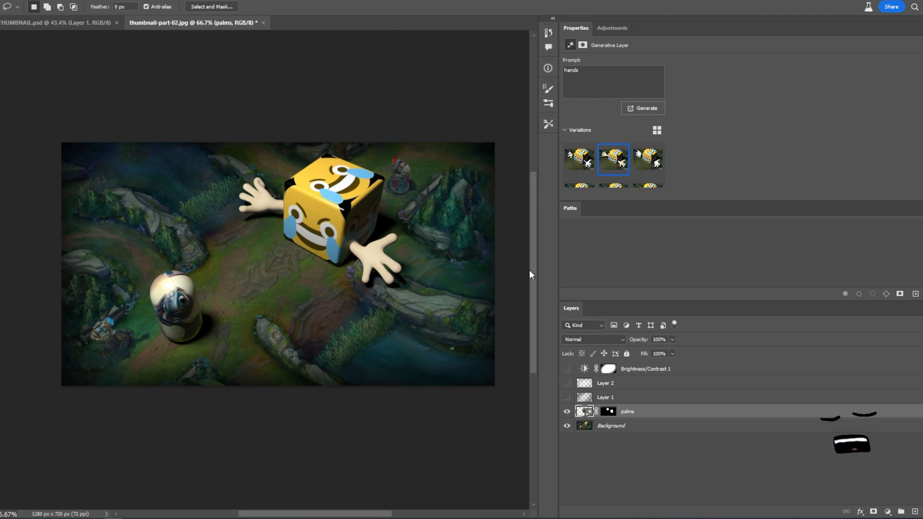
- Turn the adjustment layer and both painted layers back on, comparing the scene with and without them
{"action": "left_click_drag", "start_coordinate": [567, 398], "coordinate": [567, 371]}
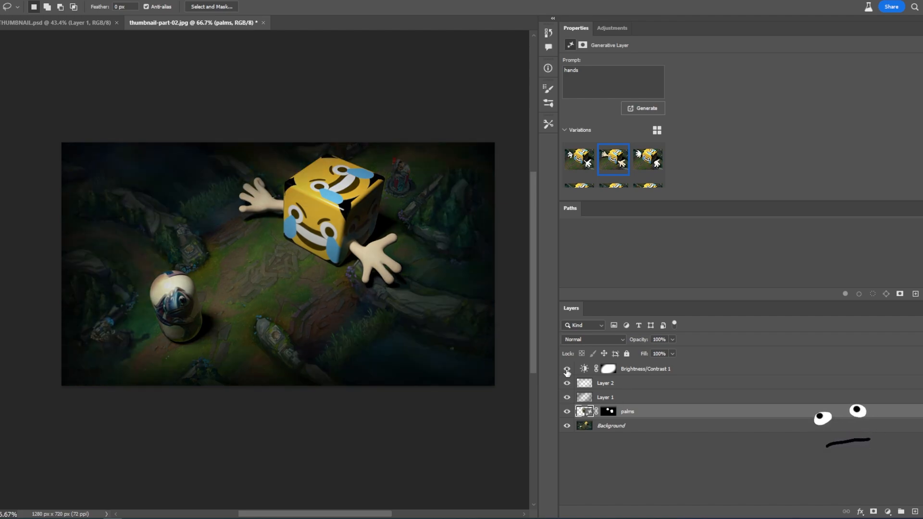
{"action": "left_click_drag", "start_coordinate": [568, 399], "coordinate": [568, 374]}
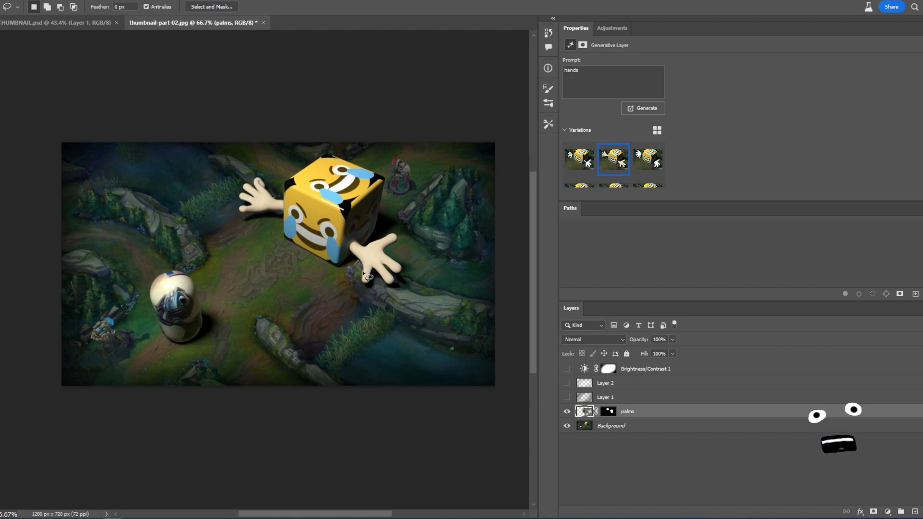
{"action": "key", "text": "z"}
{"action": "mouse_move", "coordinate": [304, 266]}
{"action": "left_mouse_down"}
{"action": "mouse_move", "coordinate": [321, 263]}
{"action": "mouse_move", "coordinate": [312, 267]}
{"action": "left_mouse_up"}
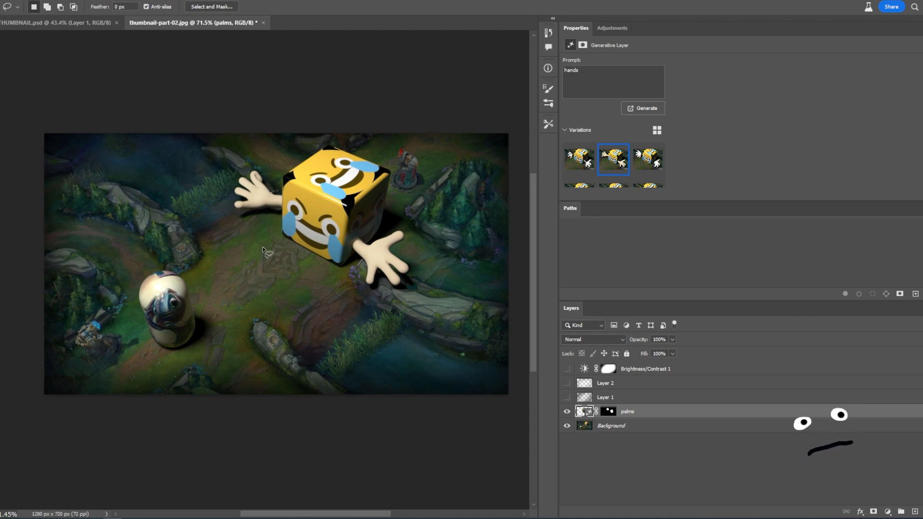
{"action": "left_click_drag", "start_coordinate": [566, 368], "coordinate": [567, 397]}
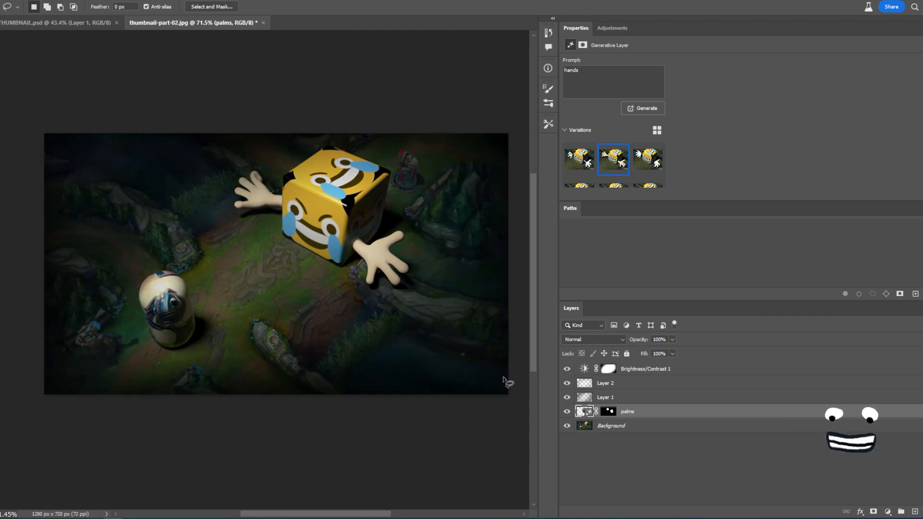
{"action": "left_click", "coordinate": [567, 370]}
{"action": "left_click", "coordinate": [567, 369]}
{"action": "mouse_move", "coordinate": [567, 383]}
{"action": "left_mouse_down"}
{"action": "mouse_move", "coordinate": [568, 397]}
{"action": "mouse_move", "coordinate": [568, 384]}
{"action": "left_mouse_up"}
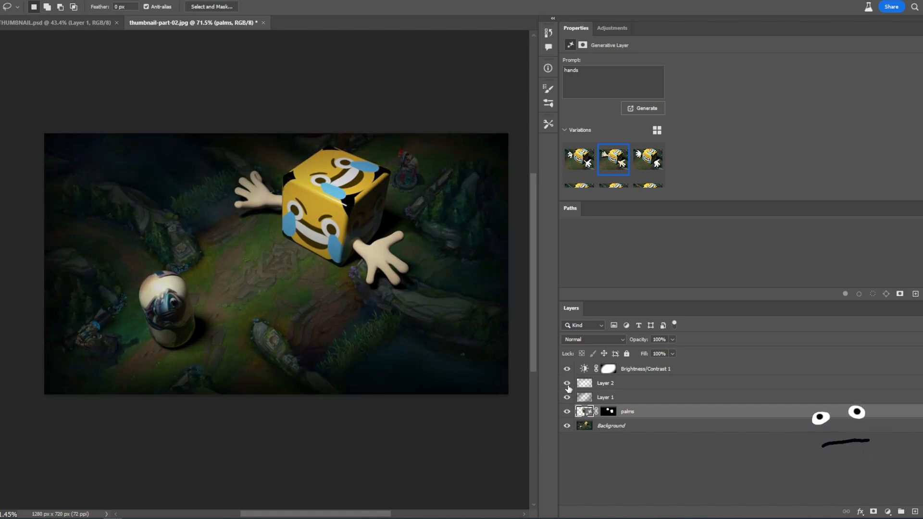
- Convert Layer 1 and Layer 2 together into a smart object, then rasterize it into one pixel layer
{"action": "left_click", "coordinate": [616, 398]}
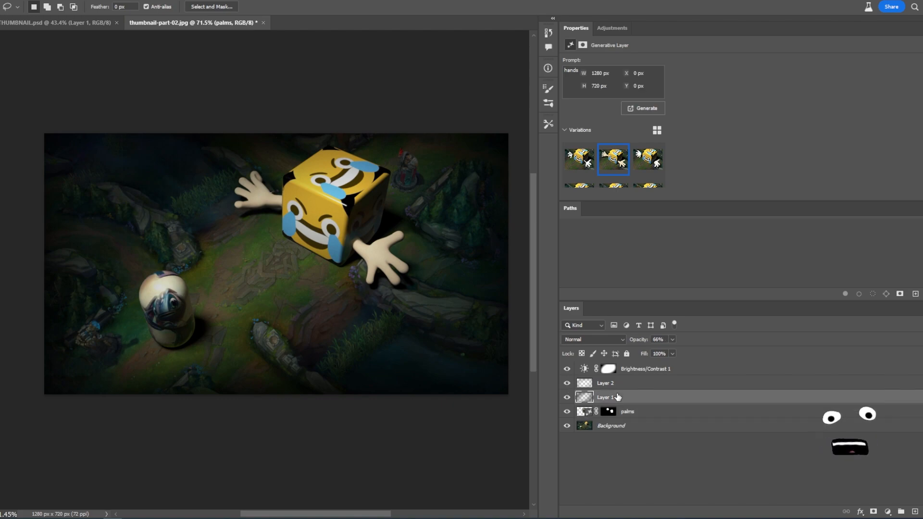
{"action": "left_click", "coordinate": [619, 388], "text": "shift"}
{"action": "right_click", "coordinate": [620, 388]}
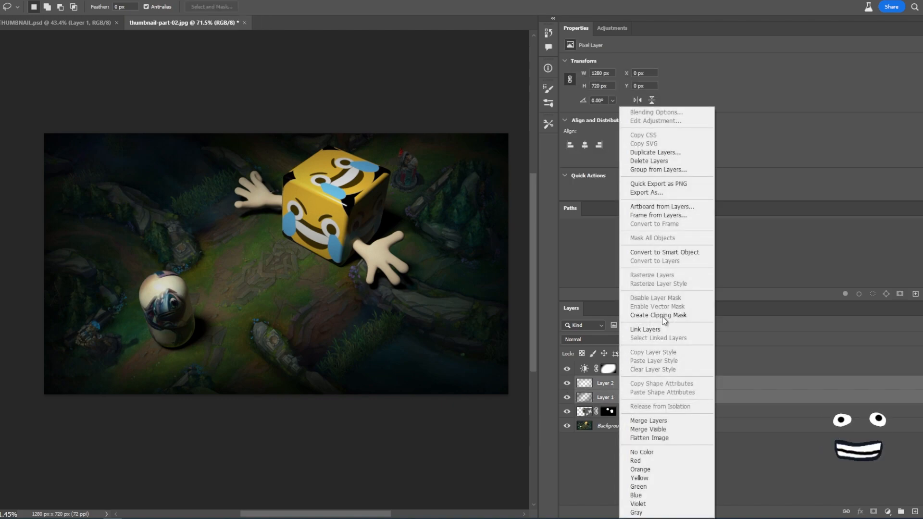
{"action": "left_click", "coordinate": [672, 253]}
{"action": "right_click", "coordinate": [614, 385]}
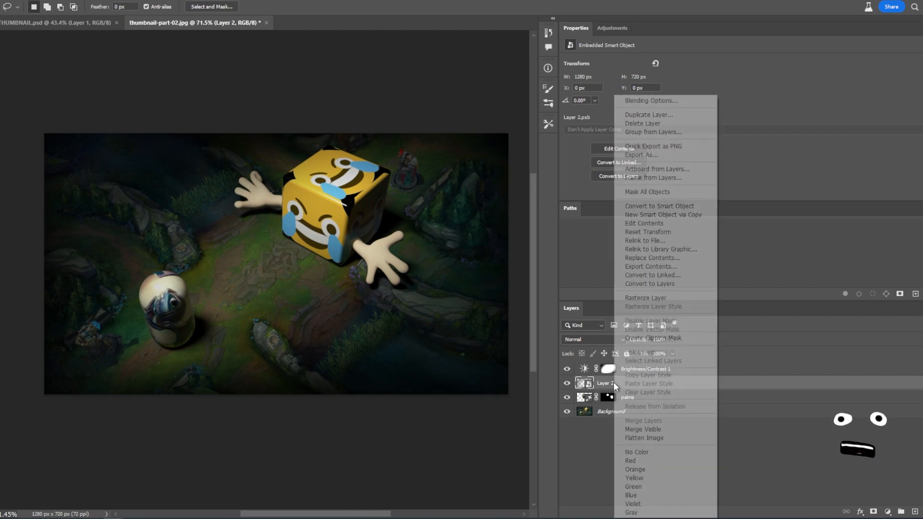
{"action": "left_click", "coordinate": [663, 300]}
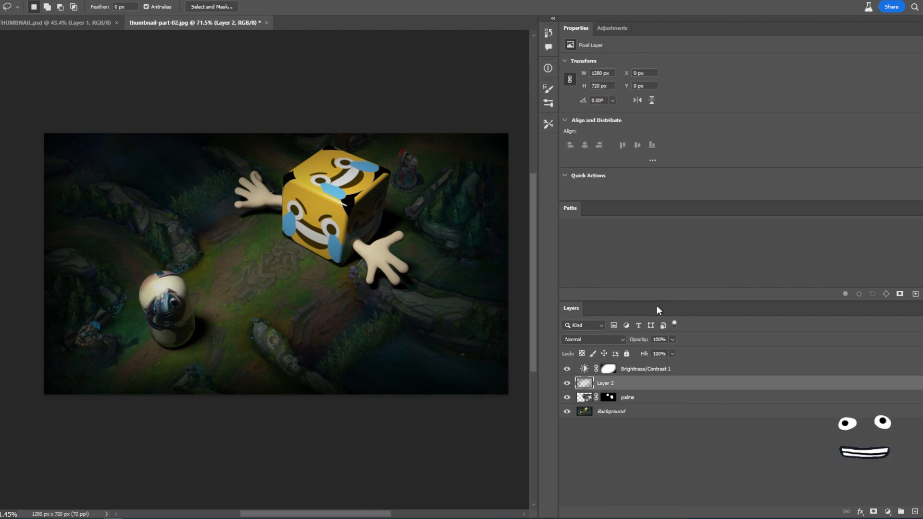
- Pick the Eraser Tool with a soft brush about 370 px wide at 15% hardness
{"action": "key", "text": "e"}
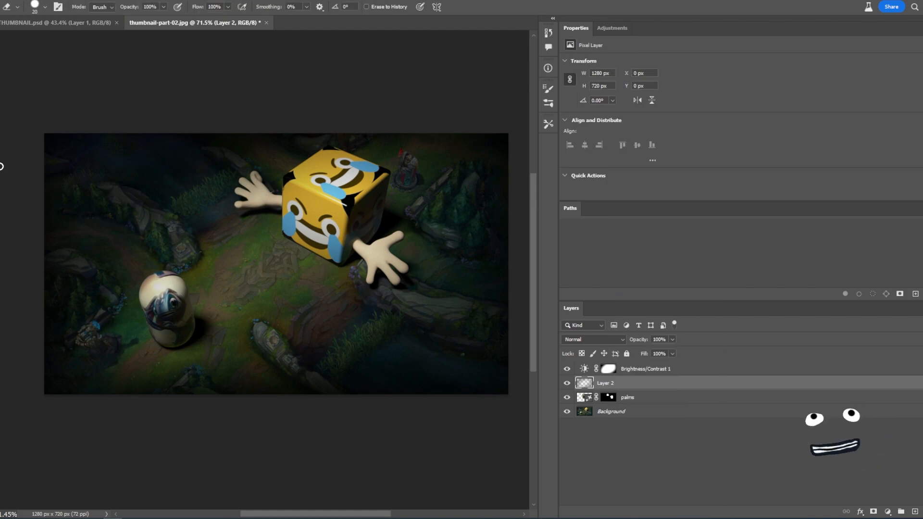
{"action": "right_click", "coordinate": [1, 181]}
{"action": "left_click", "coordinate": [8, 183]}
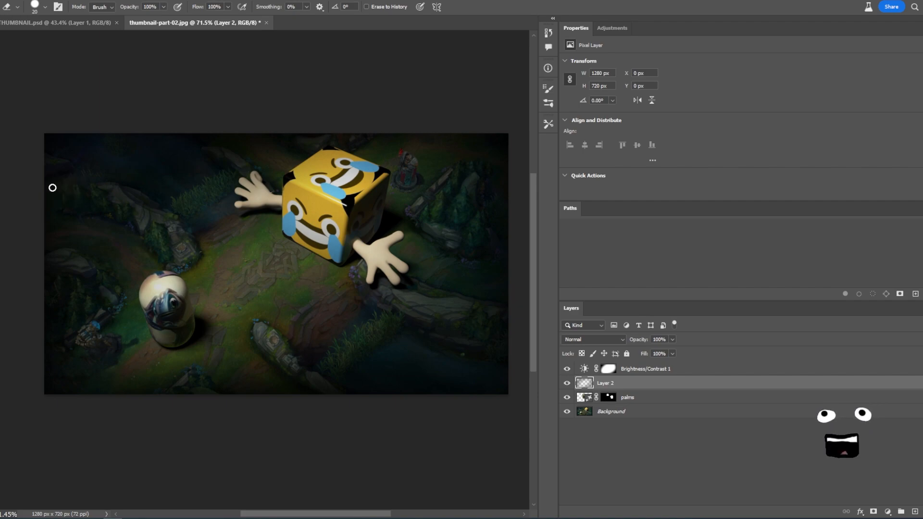
{"action": "mouse_move", "coordinate": [282, 259]}
{"action": "right_mouse_down", "text": "alt"}
{"action": "mouse_move", "coordinate": [345, 247]}
{"action": "mouse_move", "coordinate": [347, 90]}
{"action": "mouse_move", "coordinate": [361, 64]}
{"action": "right_mouse_up", "text": "alt"}
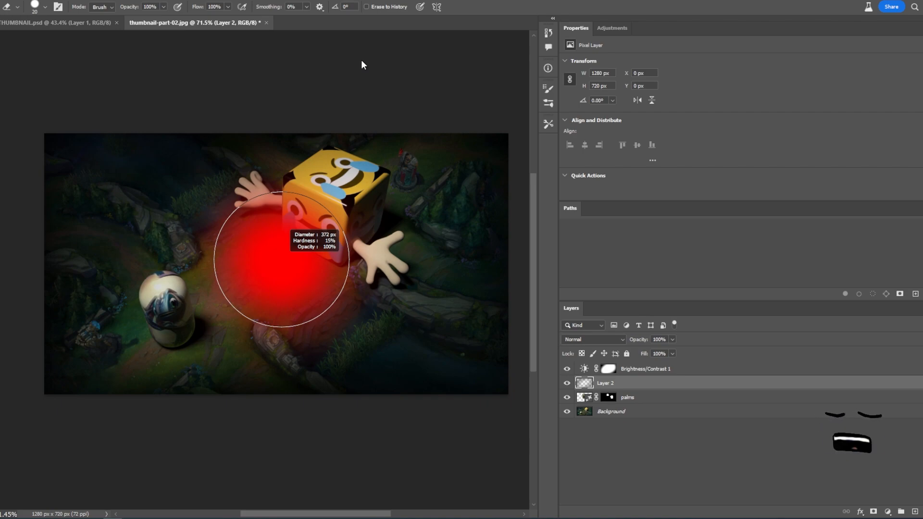
{"action": "right_click_drag", "start_coordinate": [366, 47], "coordinate": [371, 26], "text": "alt"}
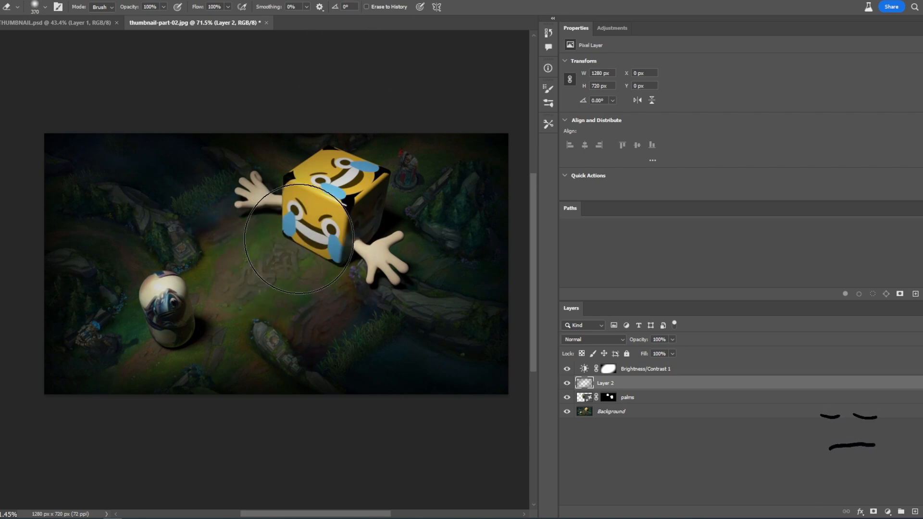
- Toggle Layer 2's visibility repeatedly to judge its darkening around the cube
{"action": "left_click", "coordinate": [567, 383]}
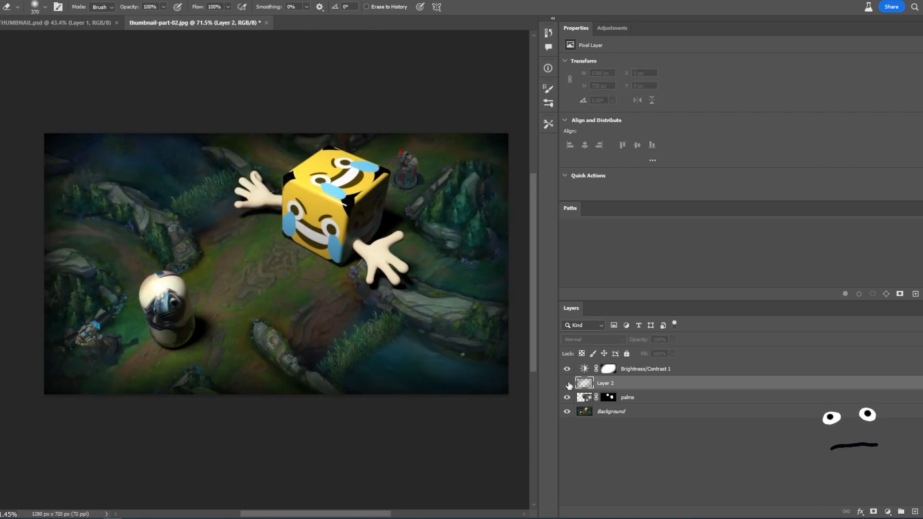
{"action": "left_click", "coordinate": [567, 383]}
{"action": "left_click", "coordinate": [567, 383]}
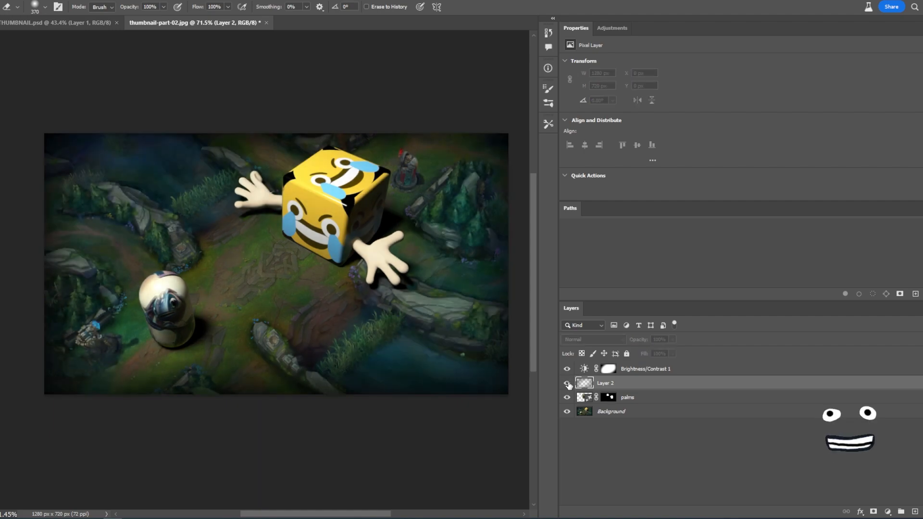
{"action": "left_click", "coordinate": [567, 383]}
{"action": "left_click", "coordinate": [567, 383]}
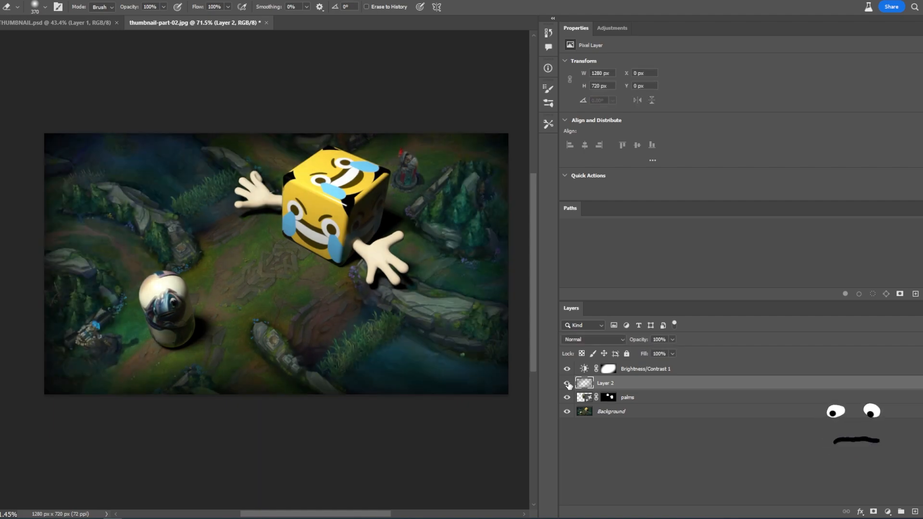
{"action": "left_click", "coordinate": [567, 383]}
{"action": "left_click", "coordinate": [567, 383]}
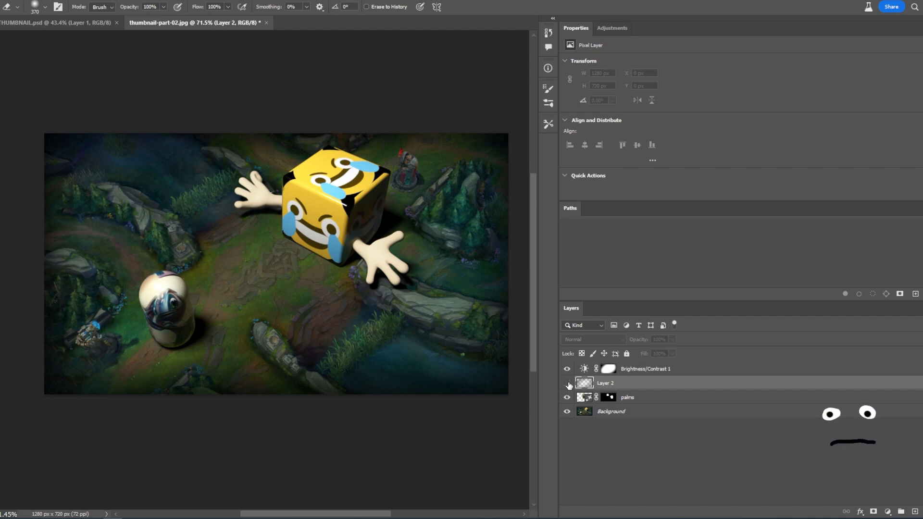
{"action": "left_click", "coordinate": [567, 383]}
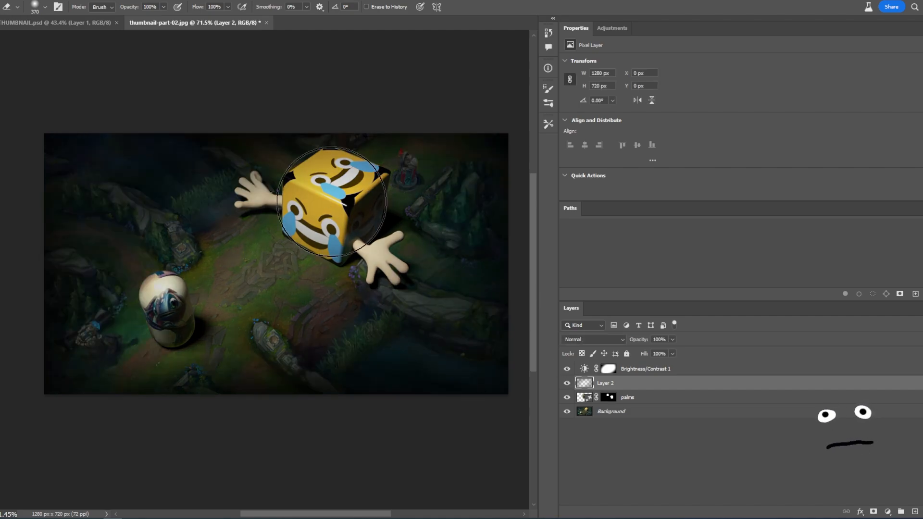
- Enlarge the eraser to about 470 px and erase Layer 2's darkening over the cube and right hand
{"action": "mouse_move", "coordinate": [331, 206]}
{"action": "right_mouse_down", "text": "alt"}
{"action": "mouse_move", "coordinate": [325, 211]}
{"action": "mouse_move", "coordinate": [344, 209]}
{"action": "right_mouse_up", "text": "alt"}
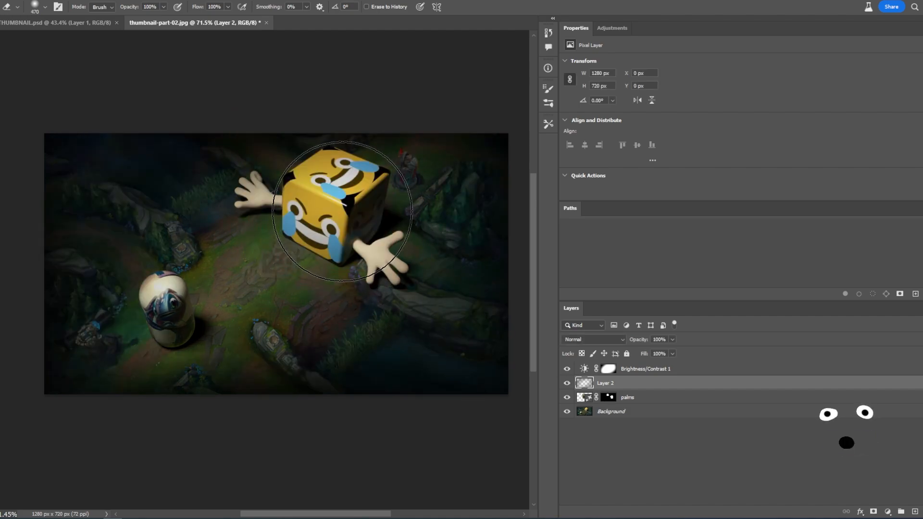
{"action": "left_click", "coordinate": [335, 210]}
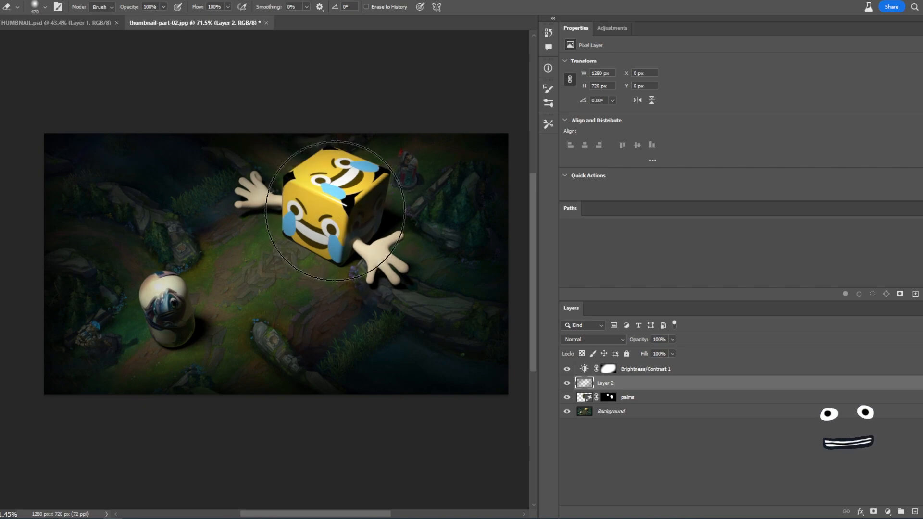
{"action": "left_click", "coordinate": [335, 210]}
{"action": "mouse_move", "coordinate": [318, 212]}
{"action": "left_mouse_down"}
{"action": "mouse_move", "coordinate": [305, 213]}
{"action": "mouse_move", "coordinate": [364, 223]}
{"action": "left_mouse_up"}
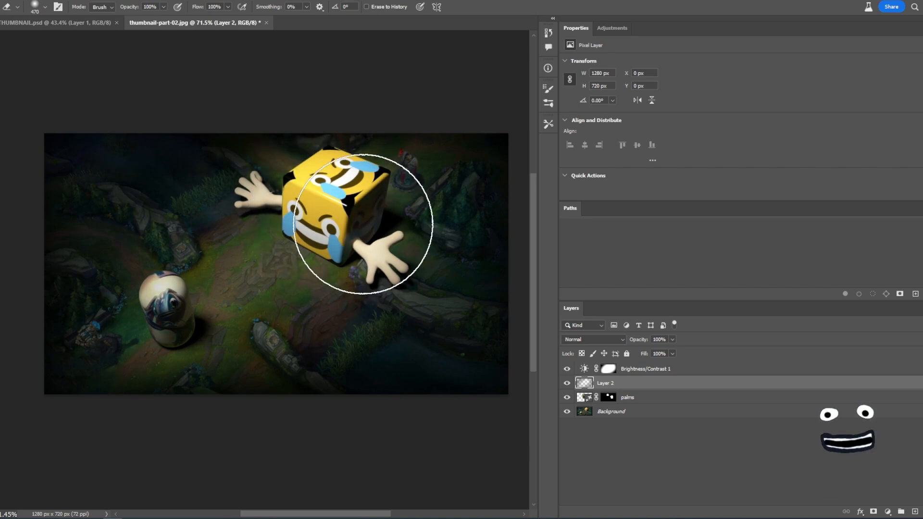
{"action": "left_click", "coordinate": [565, 412]}
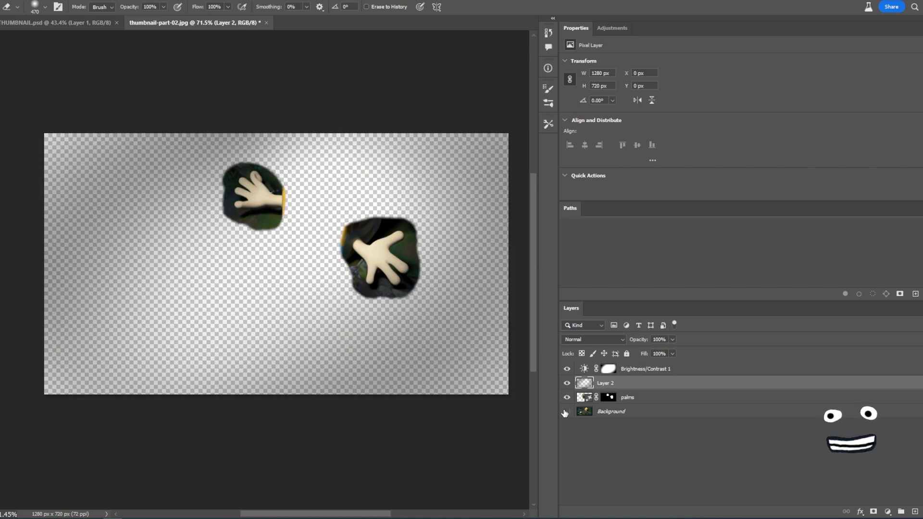
{"action": "left_click", "coordinate": [566, 412]}
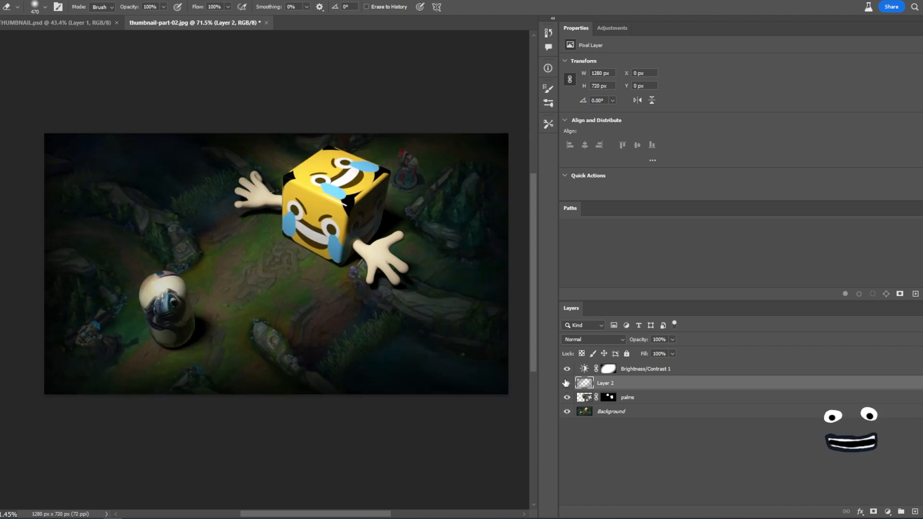
- Add a white-filled layer above the background and hide the palms layer to inspect Layer 2's darkening
{"action": "left_click", "coordinate": [623, 412]}
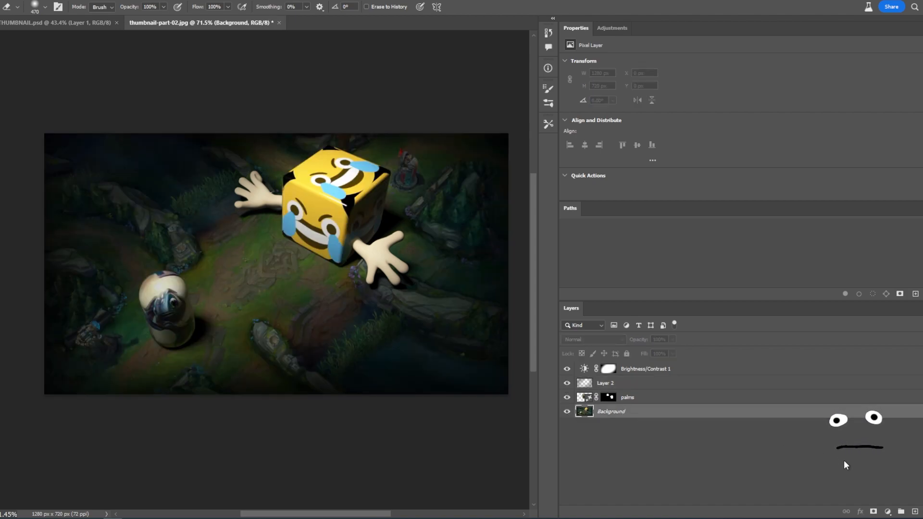
{"action": "key", "text": "ctrl+shift+alt+n"}
{"action": "key", "text": "g"}
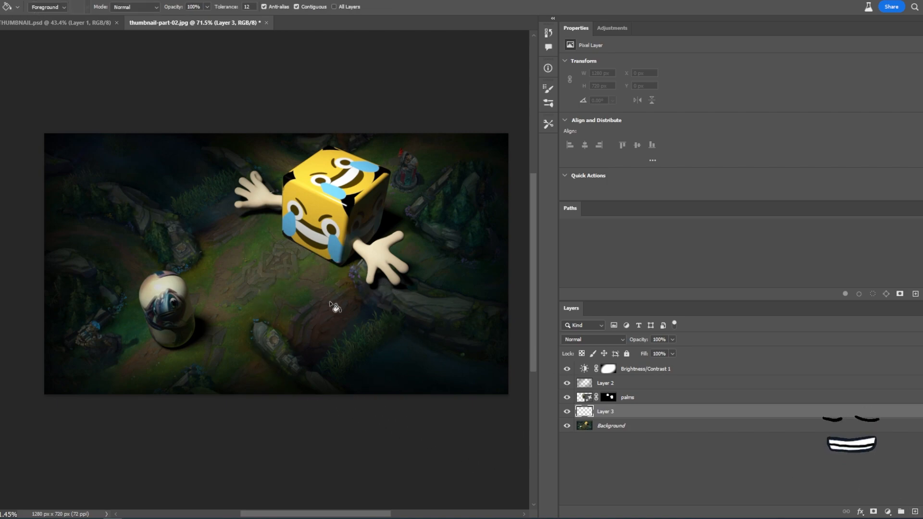
{"action": "left_click", "coordinate": [334, 288]}
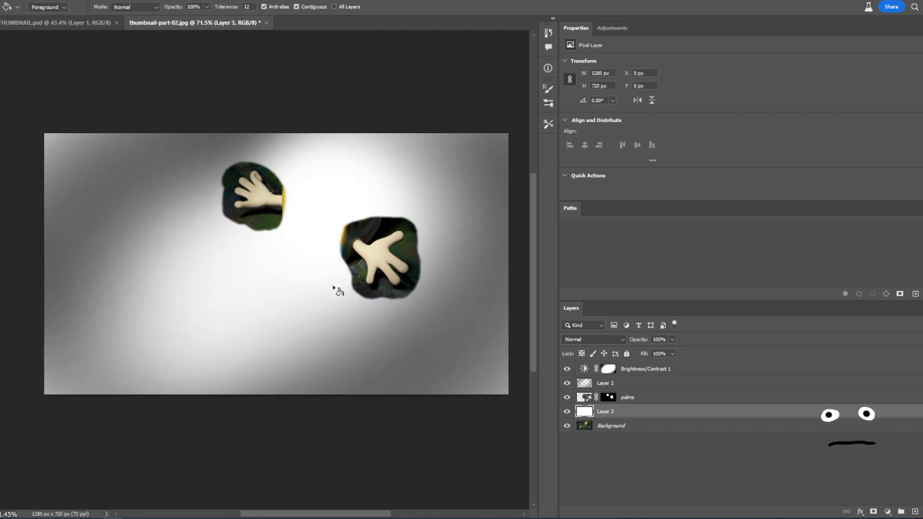
{"action": "left_click", "coordinate": [567, 397]}
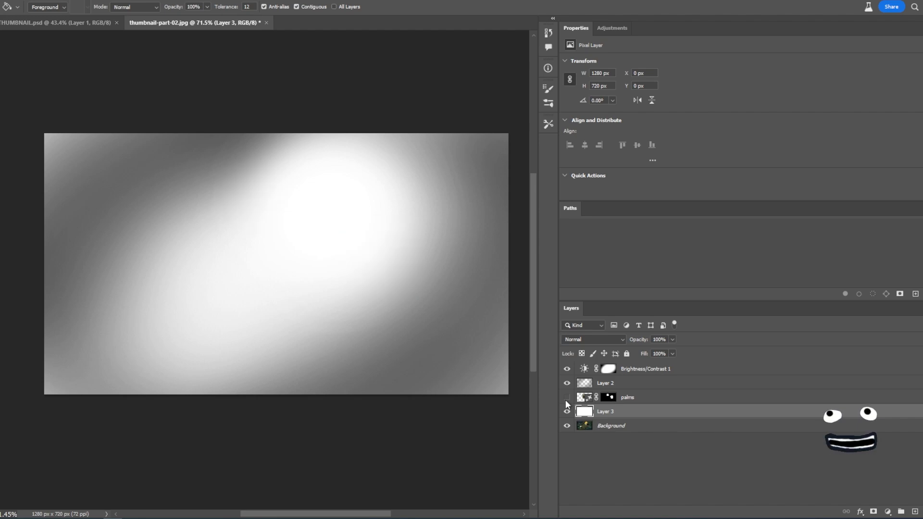
{"action": "left_click", "coordinate": [587, 384]}
{"action": "key", "text": "e"}
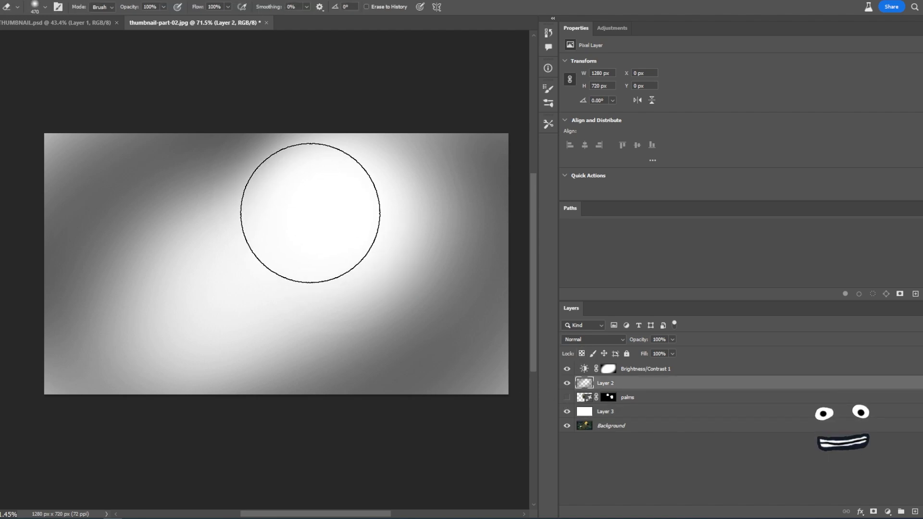
- Try erasing more of Layer 2's darkening with the resized eraser, then undo those strokes
{"action": "right_click", "coordinate": [1, 178]}
{"action": "left_click", "coordinate": [45, 188]}
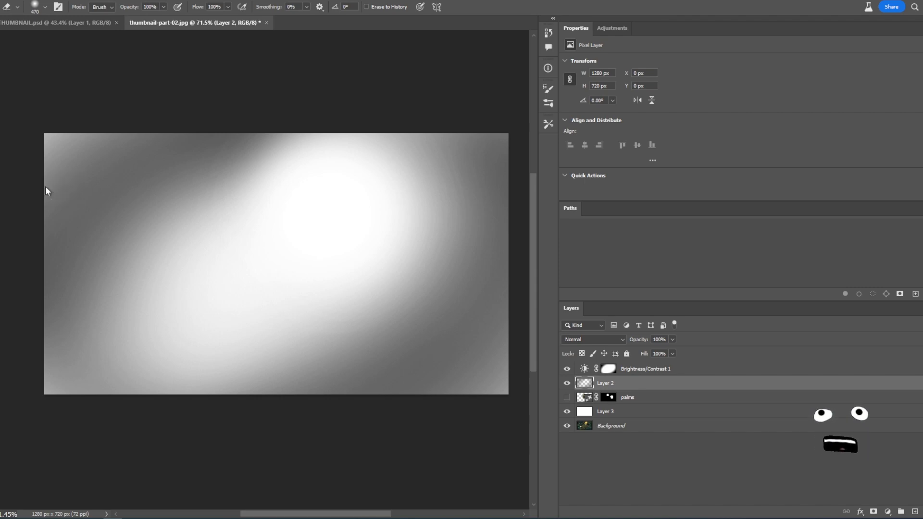
{"action": "right_click", "coordinate": [1, 179]}
{"action": "left_click", "coordinate": [29, 181]}
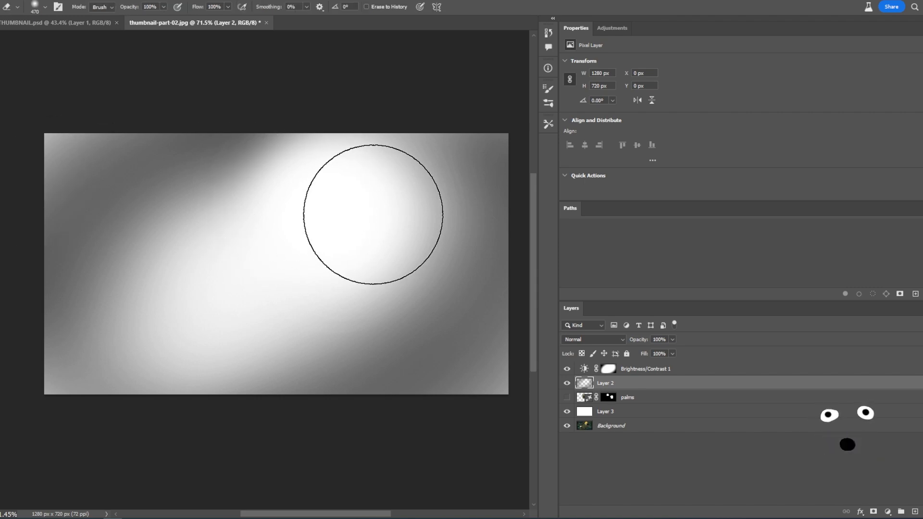
{"action": "left_click", "coordinate": [380, 216]}
{"action": "mouse_move", "coordinate": [260, 209]}
{"action": "left_mouse_down"}
{"action": "mouse_move", "coordinate": [212, 223]}
{"action": "mouse_move", "coordinate": [352, 287]}
{"action": "mouse_move", "coordinate": [474, 234]}
{"action": "left_mouse_up"}
{"action": "key", "text": "ctrl+z"}
{"action": "key", "text": "ctrl+z"}
{"action": "key", "text": "ctrl+z"}
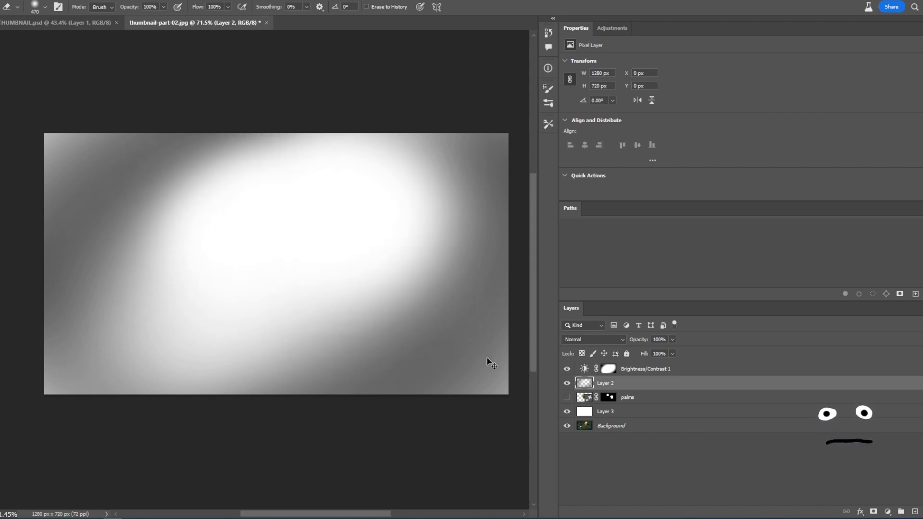
{"action": "key", "text": "ctrl+z"}
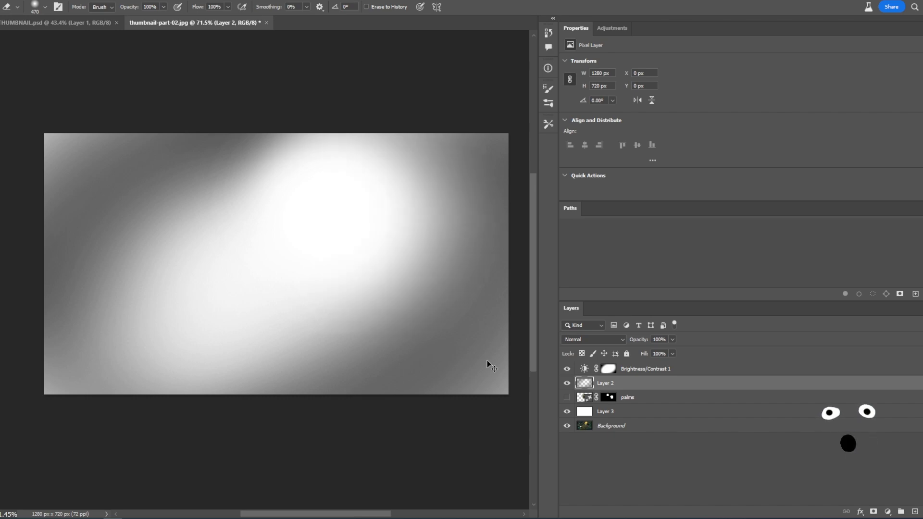
- Show the palms layer again, delete the white test layer, and undo a stray erase on the background
{"action": "left_click", "coordinate": [566, 397]}
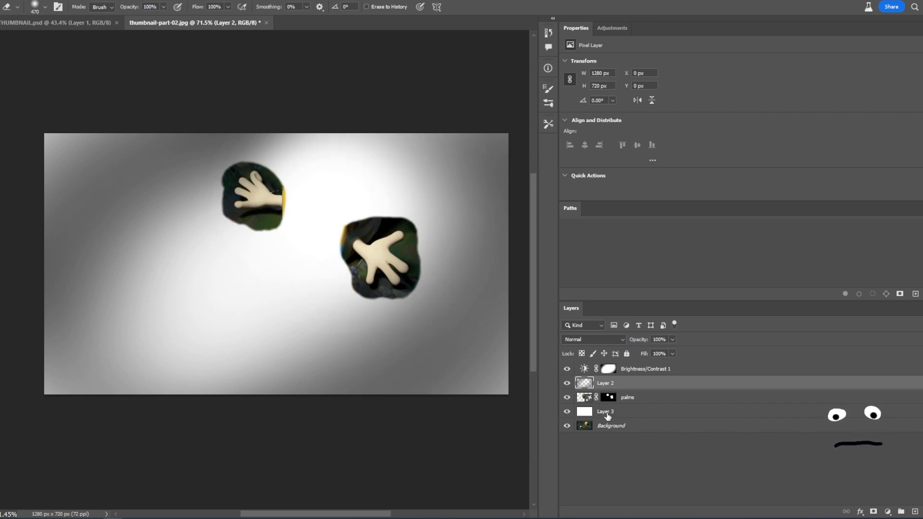
{"action": "left_click", "coordinate": [607, 412]}
{"action": "key", "text": "Delete"}
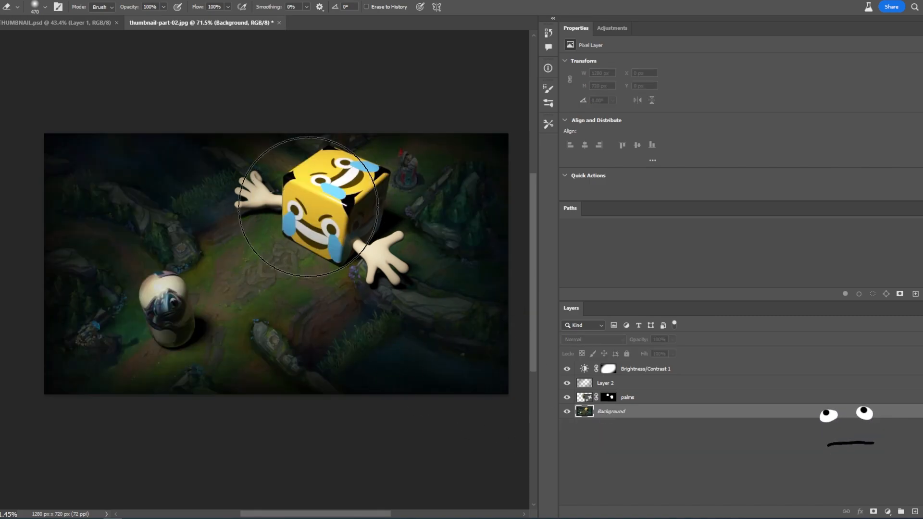
{"action": "left_click", "coordinate": [309, 215]}
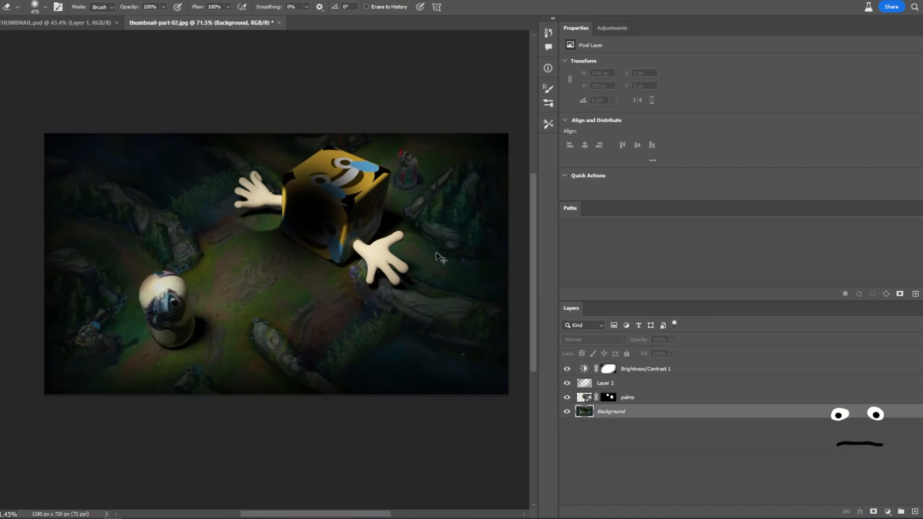
{"action": "key", "text": "ctrl+z"}
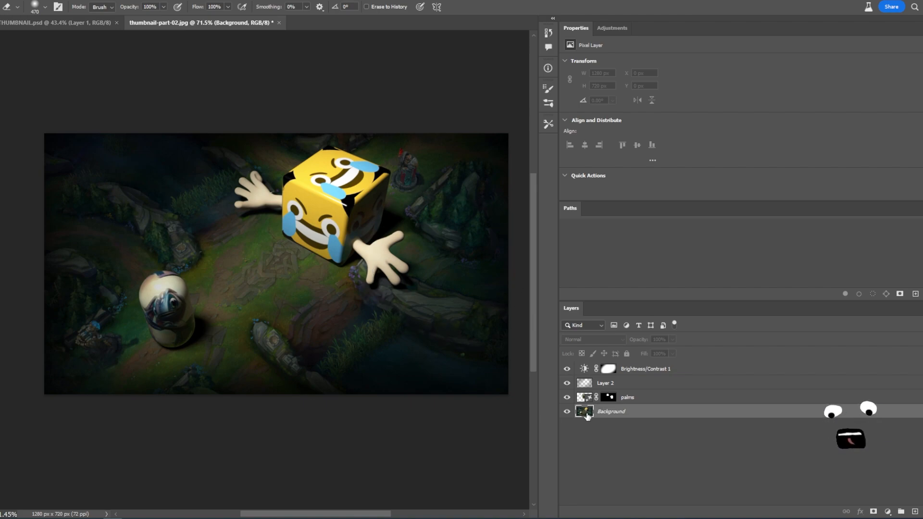
- Toggle Layer 2 on and off to compare, then erase its darkening around the capsule figure
{"action": "left_click", "coordinate": [604, 385]}
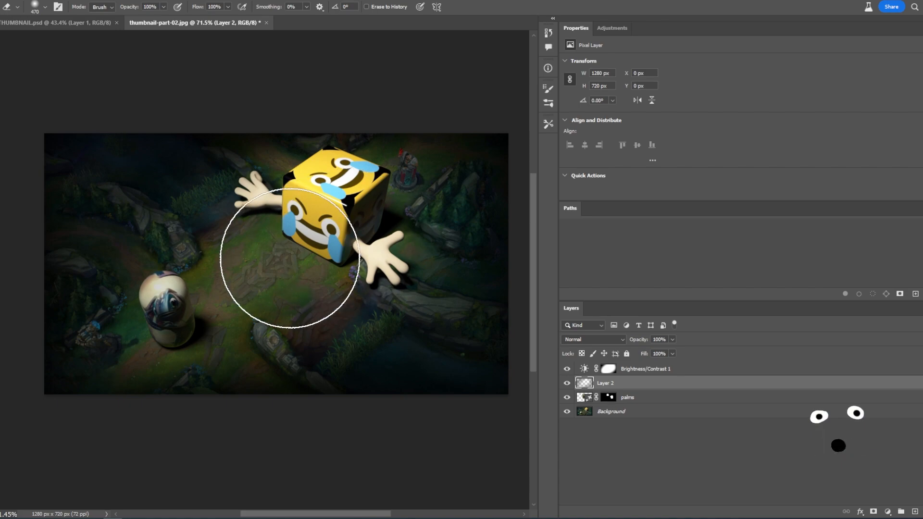
{"action": "left_click", "coordinate": [566, 383]}
{"action": "left_click", "coordinate": [565, 383]}
{"action": "left_click", "coordinate": [565, 383]}
{"action": "left_click", "coordinate": [566, 383]}
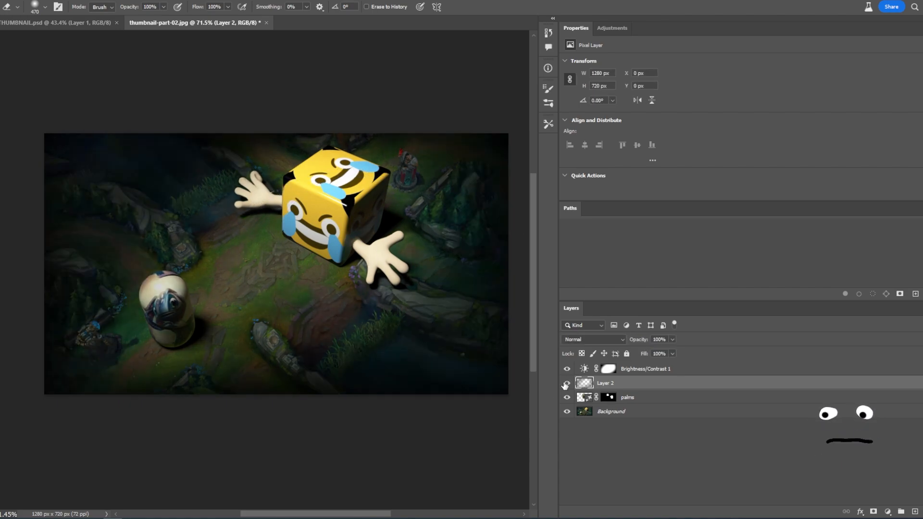
{"action": "left_click", "coordinate": [204, 297]}
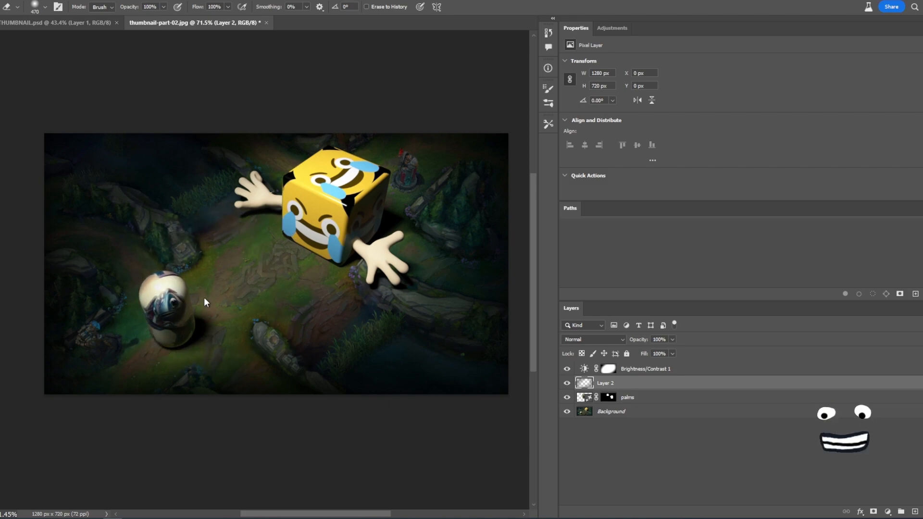
{"action": "left_click", "coordinate": [205, 293]}
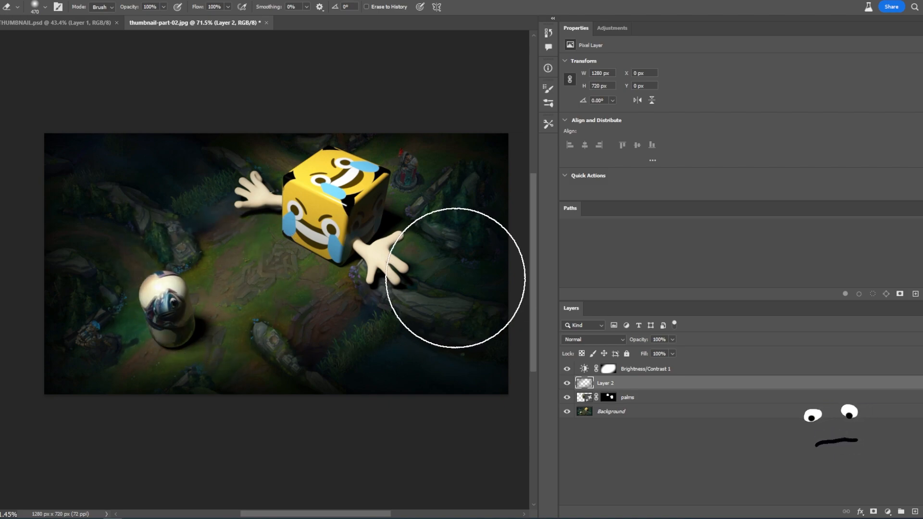
- Add a new top layer, lasso the capsule's top, and generative-fill it with the prompt "a fishermans hat"
{"action": "left_click", "coordinate": [666, 371]}
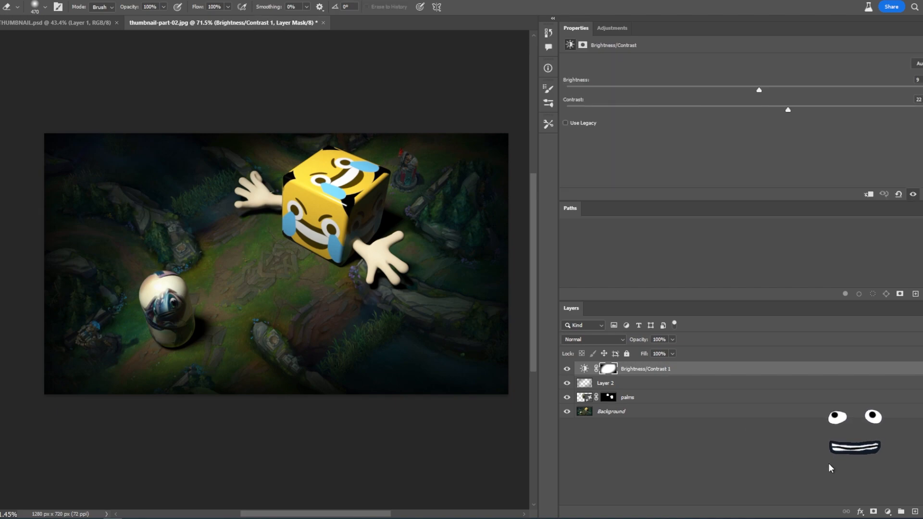
{"action": "left_click", "coordinate": [914, 511]}
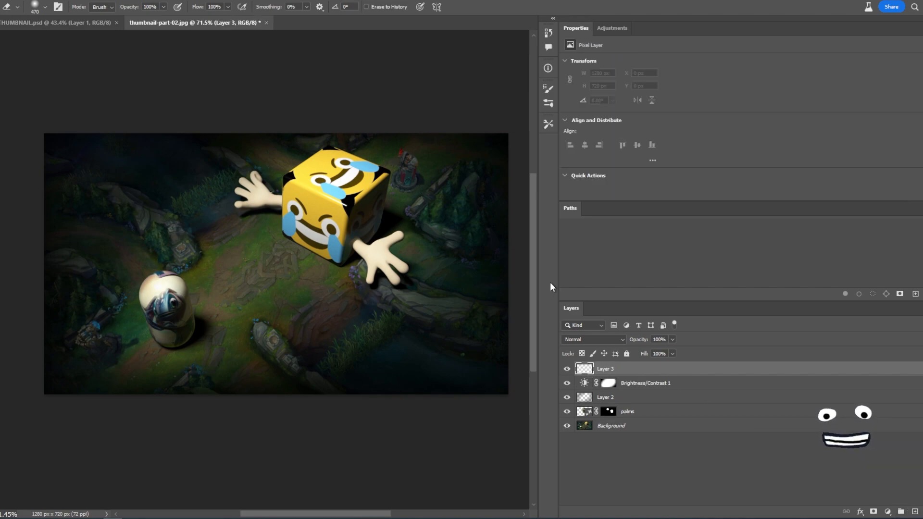
{"action": "key", "text": "l"}
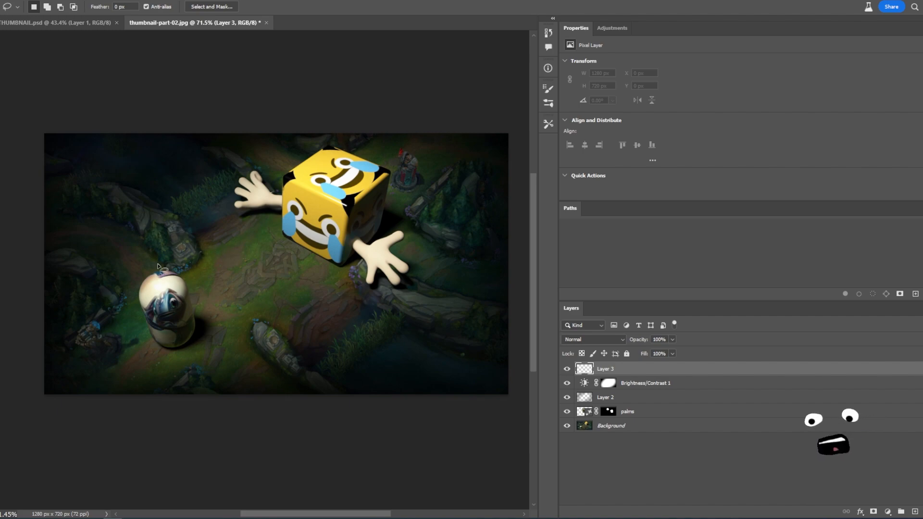
{"action": "mouse_move", "coordinate": [185, 299]}
{"action": "left_mouse_down"}
{"action": "mouse_move", "coordinate": [206, 253]}
{"action": "mouse_move", "coordinate": [139, 249]}
{"action": "mouse_move", "coordinate": [126, 300]}
{"action": "mouse_move", "coordinate": [184, 299]}
{"action": "left_mouse_up"}
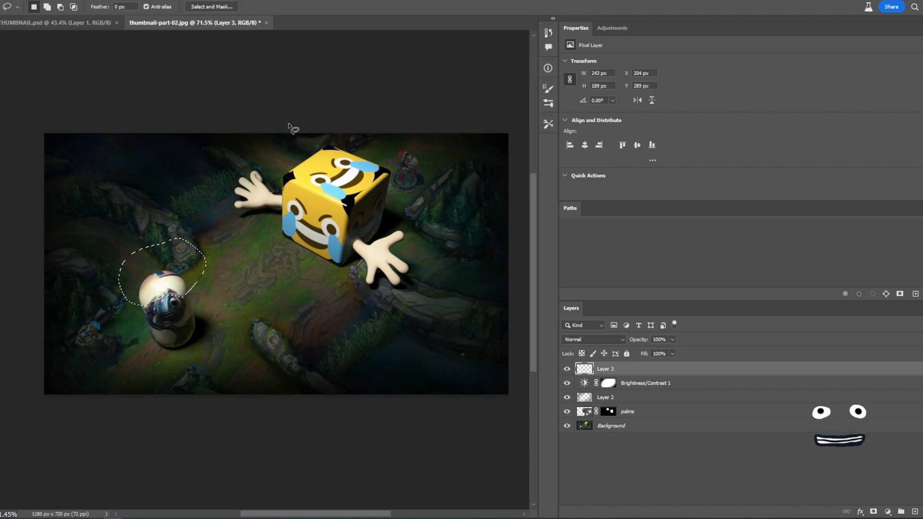
{"action": "left_click", "coordinate": [15, 8]}
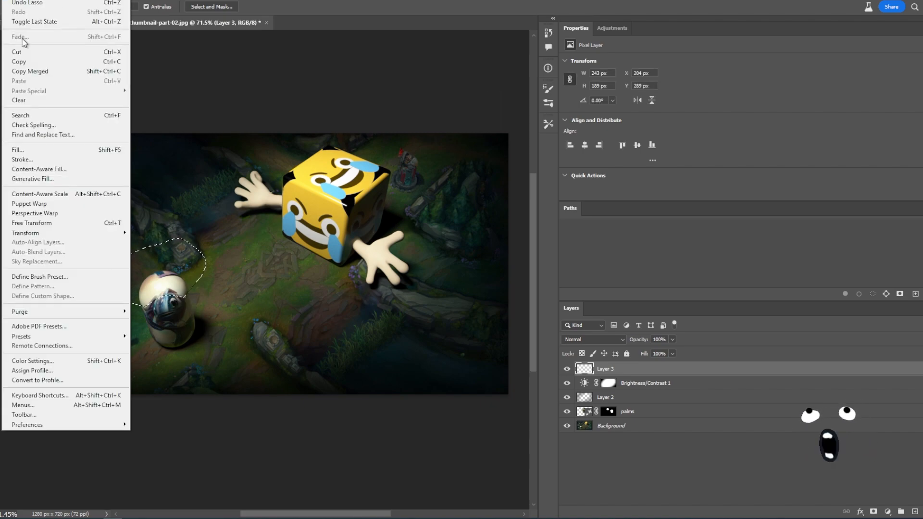
{"action": "left_click", "coordinate": [34, 178]}
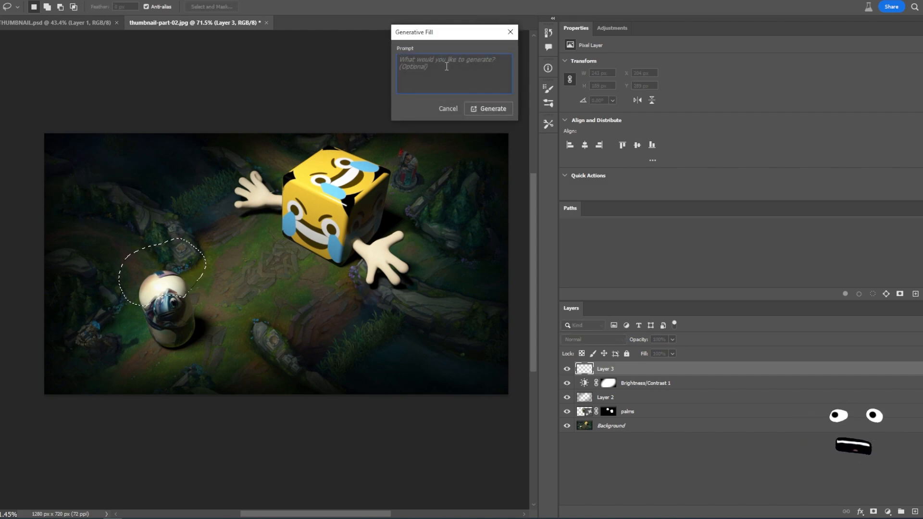
{"action": "type", "text": "a fisherm"}
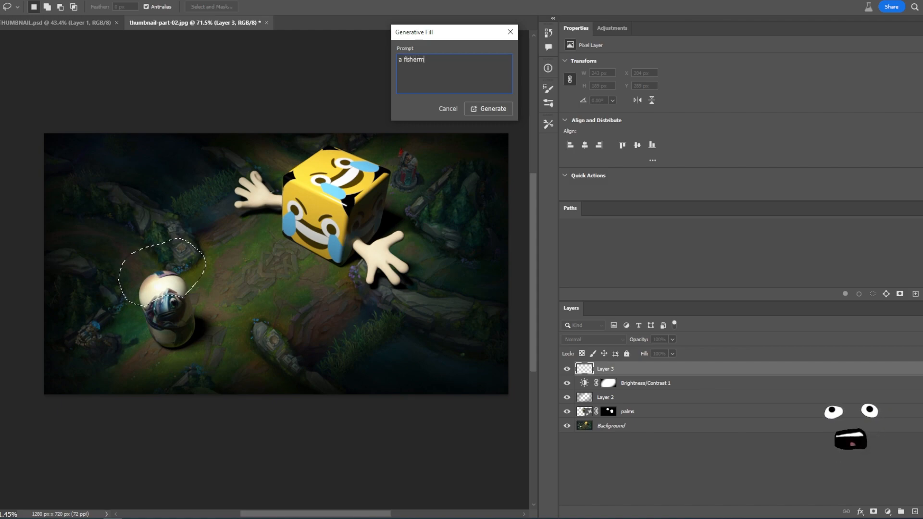
{"action": "left_click", "coordinate": [494, 109]}
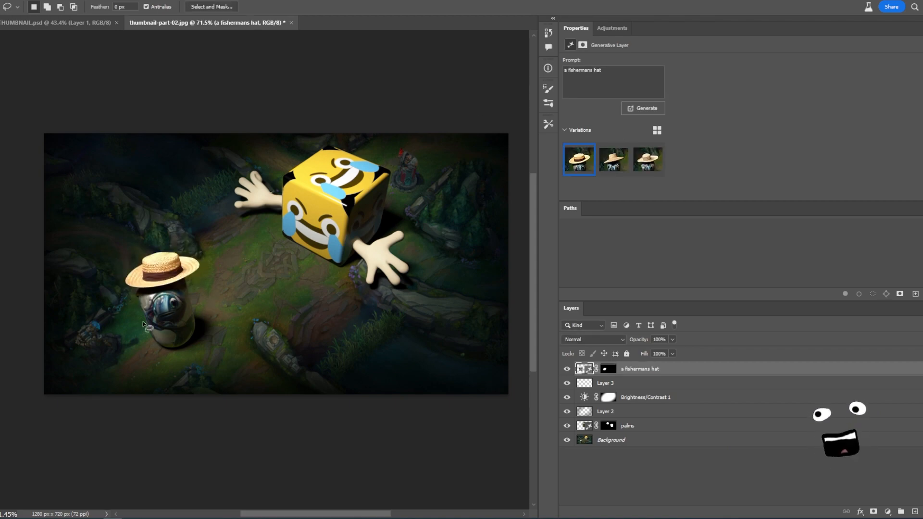
- Compare the three generated hat variations up close, settling on the first one
{"action": "left_click", "coordinate": [623, 164]}
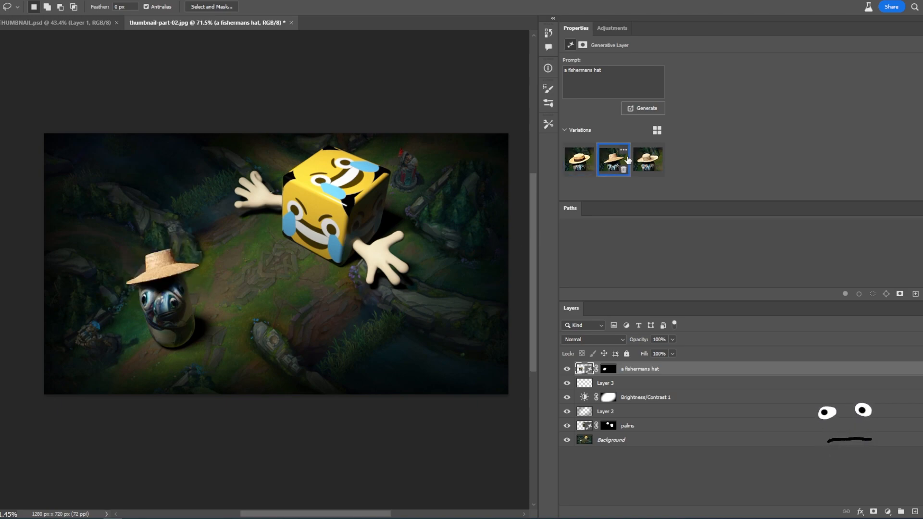
{"action": "key", "text": "z"}
{"action": "mouse_move", "coordinate": [167, 296]}
{"action": "left_mouse_down"}
{"action": "mouse_move", "coordinate": [249, 289]}
{"action": "mouse_move", "coordinate": [144, 294]}
{"action": "mouse_move", "coordinate": [221, 292]}
{"action": "mouse_move", "coordinate": [166, 277]}
{"action": "mouse_move", "coordinate": [195, 272]}
{"action": "left_mouse_up"}
{"action": "key", "text": "l"}
{"action": "left_click", "coordinate": [647, 159]}
{"action": "key", "text": "z"}
{"action": "key", "text": "l"}
{"action": "left_click", "coordinate": [581, 168]}
{"action": "key", "text": "z"}
{"action": "key", "text": "l"}
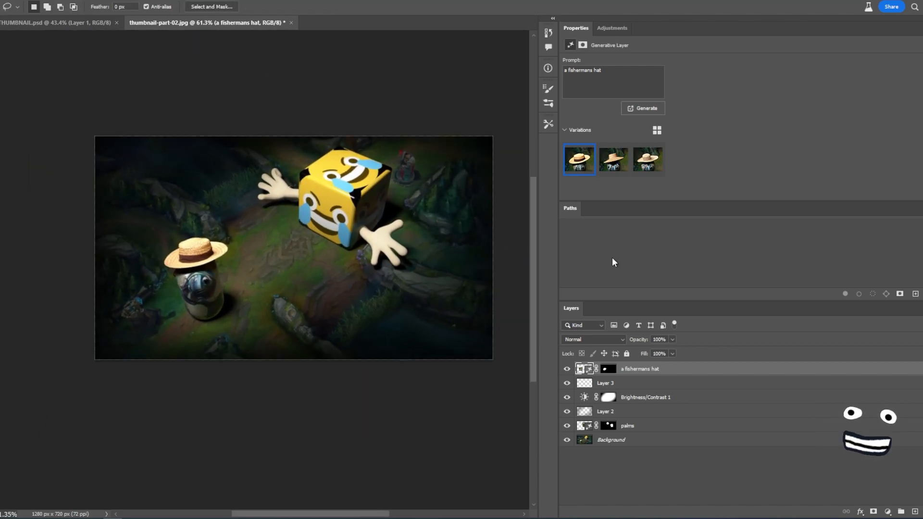
- Hide the fisherman's hat layer and zoom out to view the capsule without it
{"action": "left_click", "coordinate": [566, 369]}
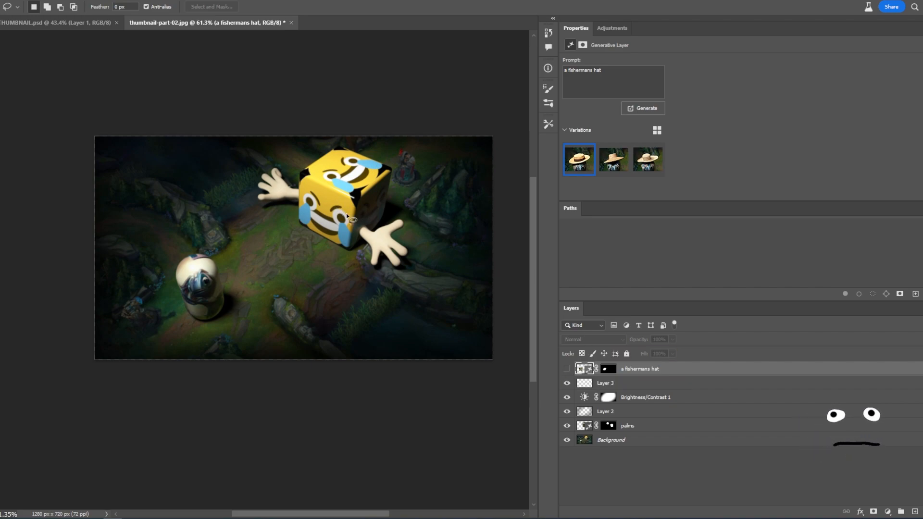
{"action": "key", "text": "z"}
{"action": "mouse_move", "coordinate": [307, 221]}
{"action": "left_mouse_down"}
{"action": "mouse_move", "coordinate": [330, 230]}
{"action": "mouse_move", "coordinate": [292, 245]}
{"action": "mouse_move", "coordinate": [308, 245]}
{"action": "left_mouse_up"}
{"action": "key", "text": "l"}
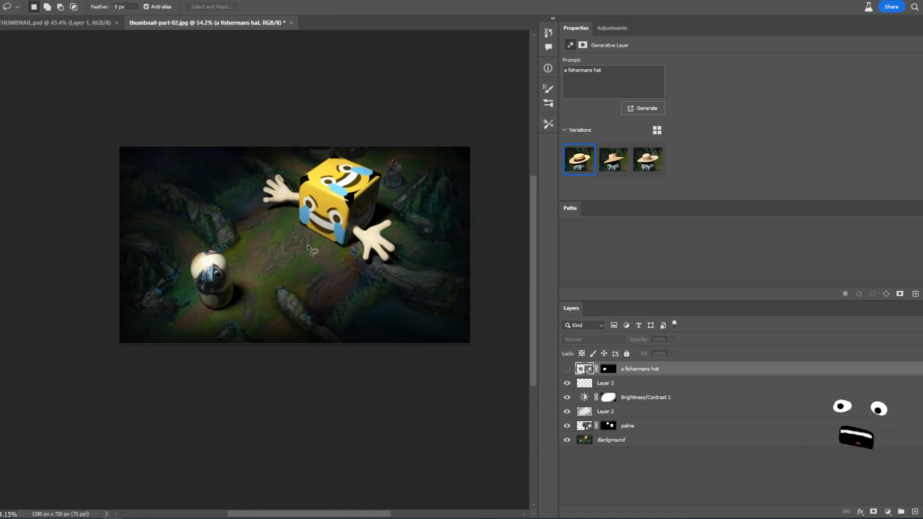